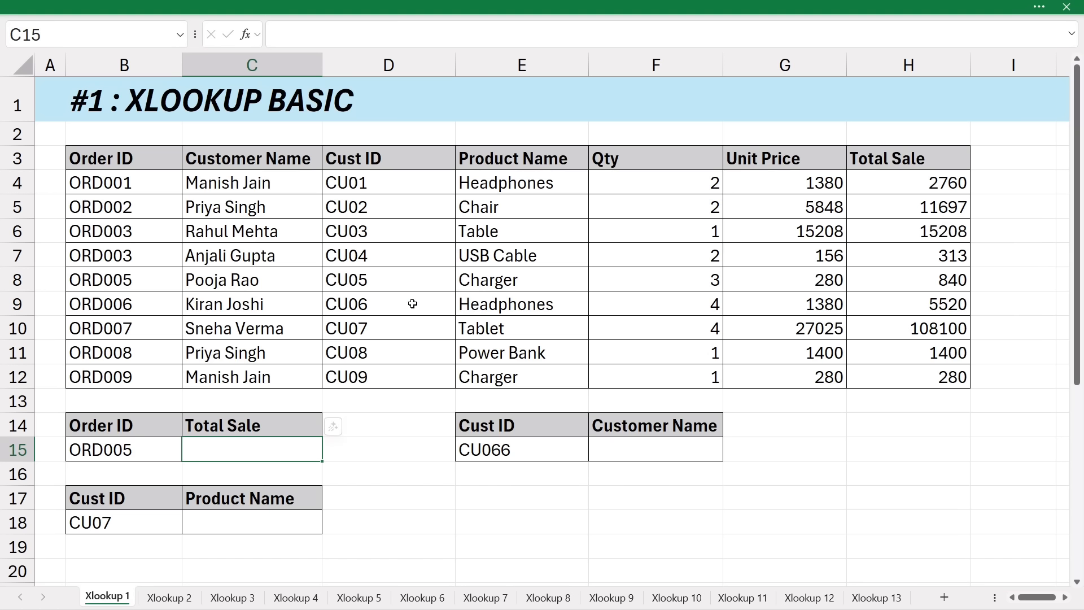
Enter an XLOOKUP in C15 that finds the order ID from B15 in B3:B12 and returns the total sale from H3:H12.
left_click(150, 451)
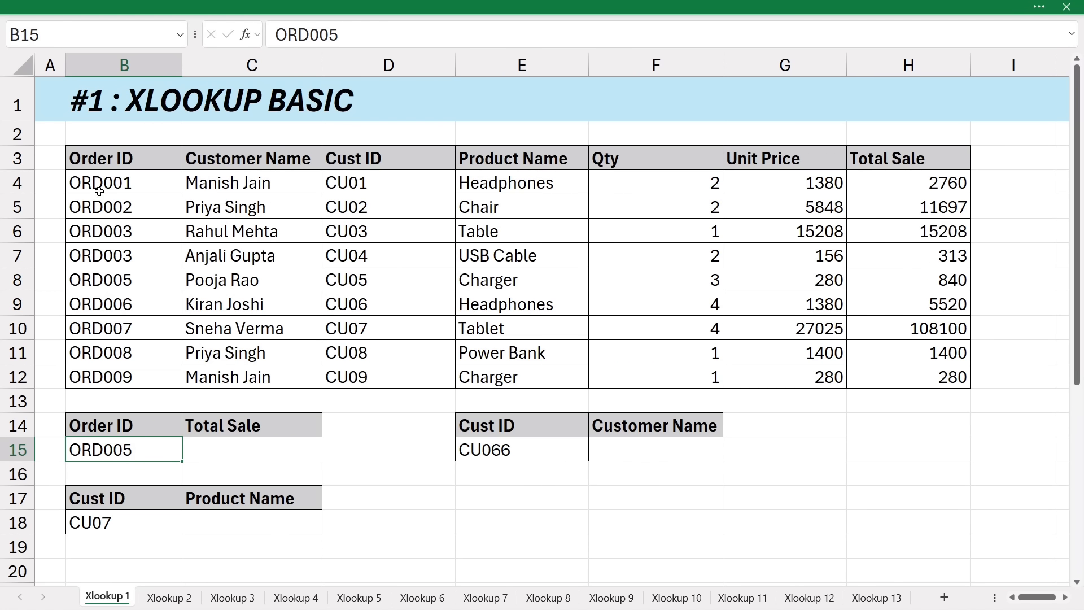
left_click_drag(99, 191, 141, 331)
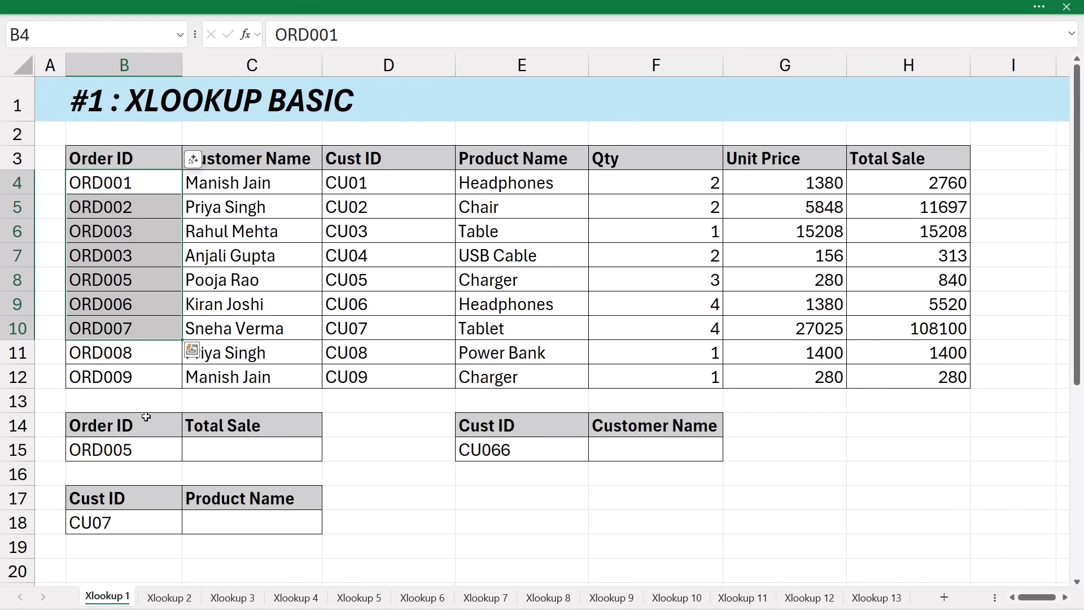
left_click(142, 282)
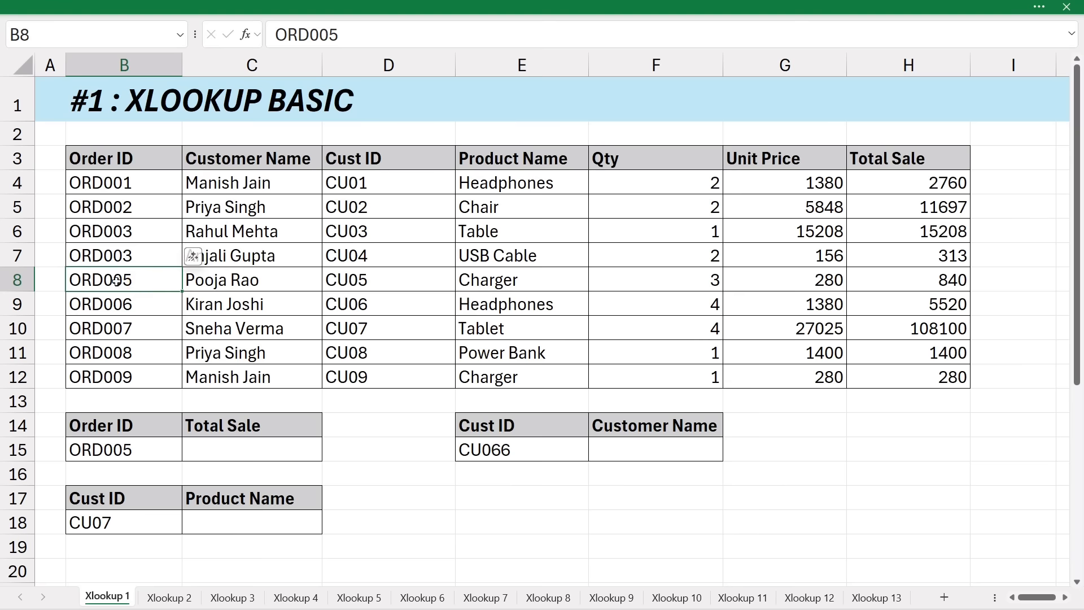
left_click_drag(114, 283, 881, 277)
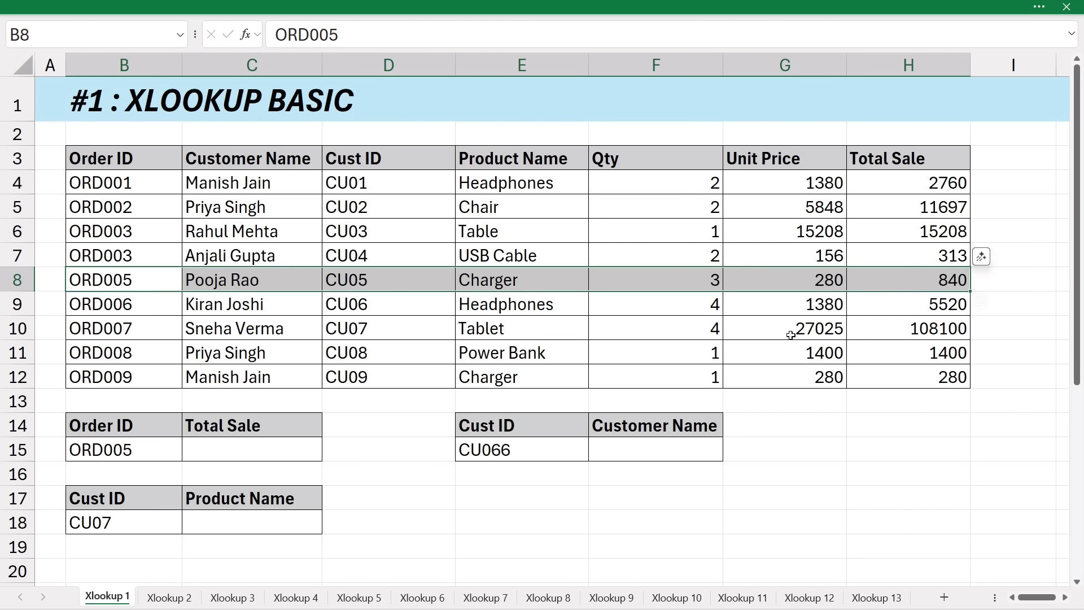
double_click(232, 452)
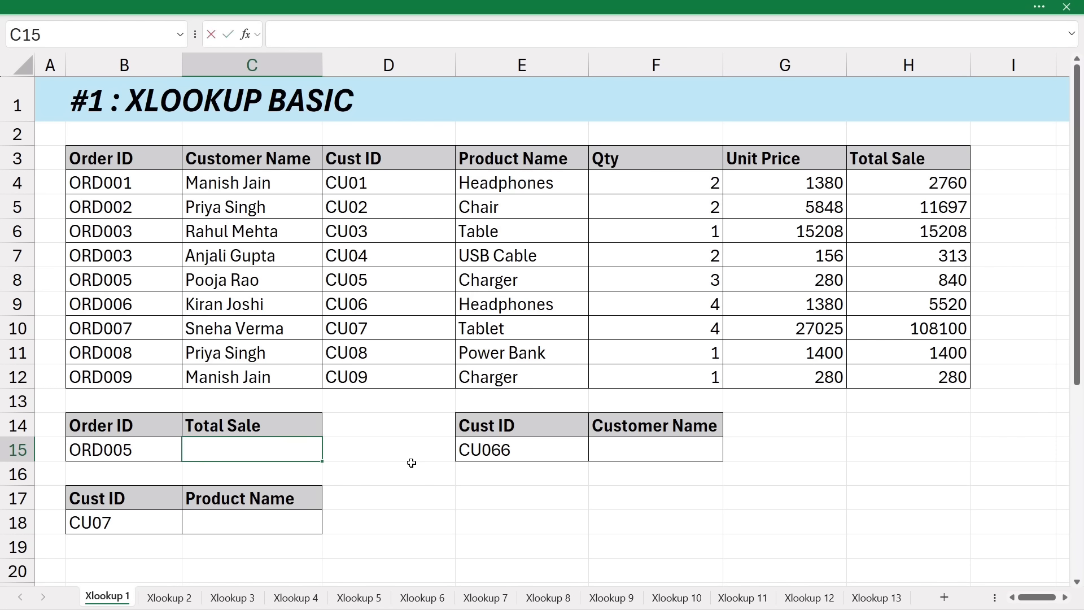
type("=xlo")
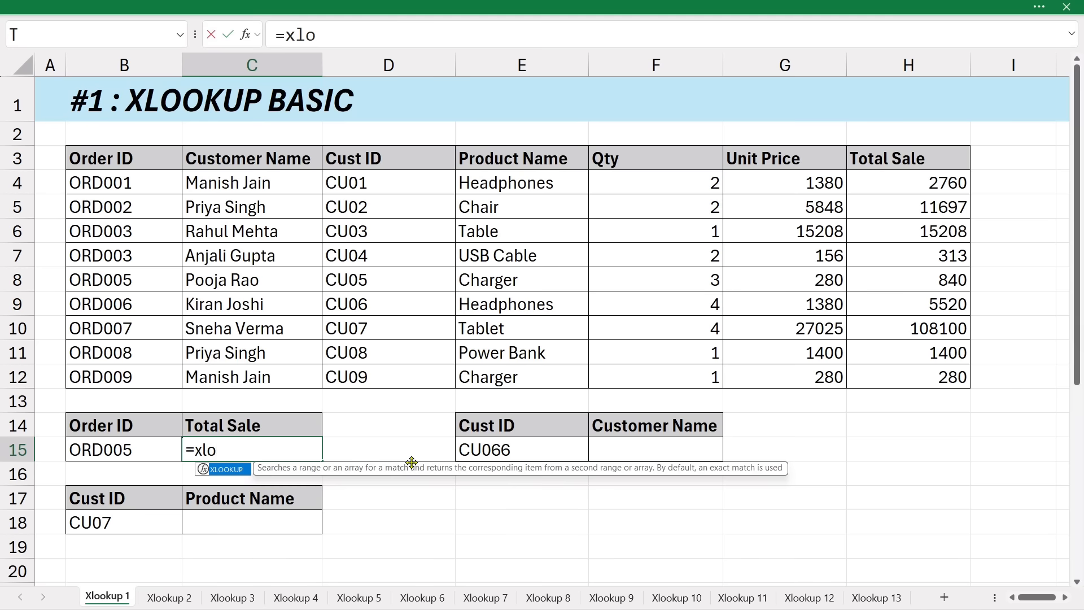
key("Tab")
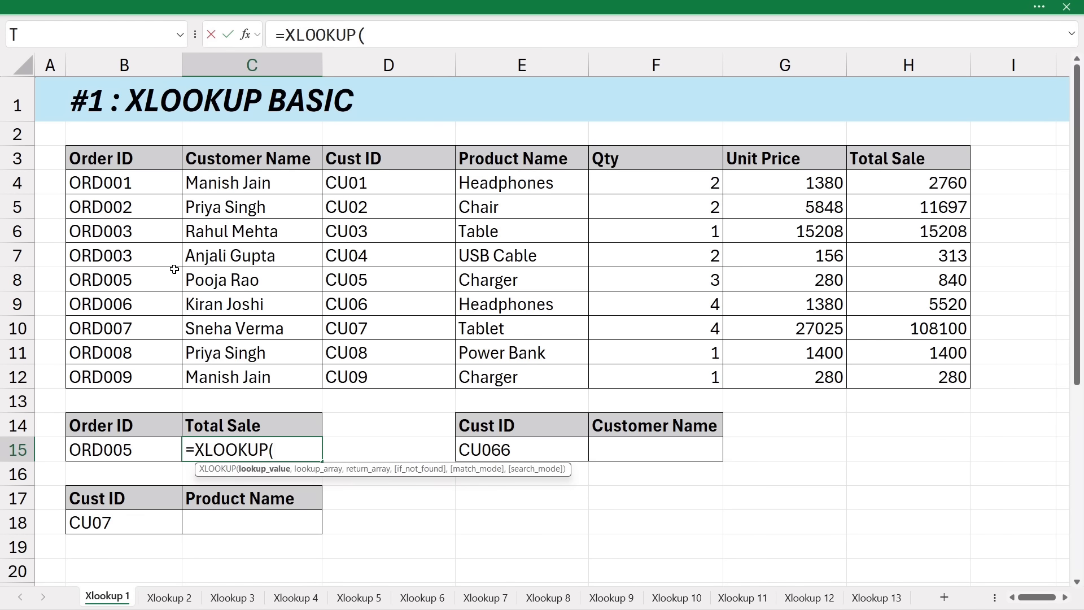
left_click(141, 450)
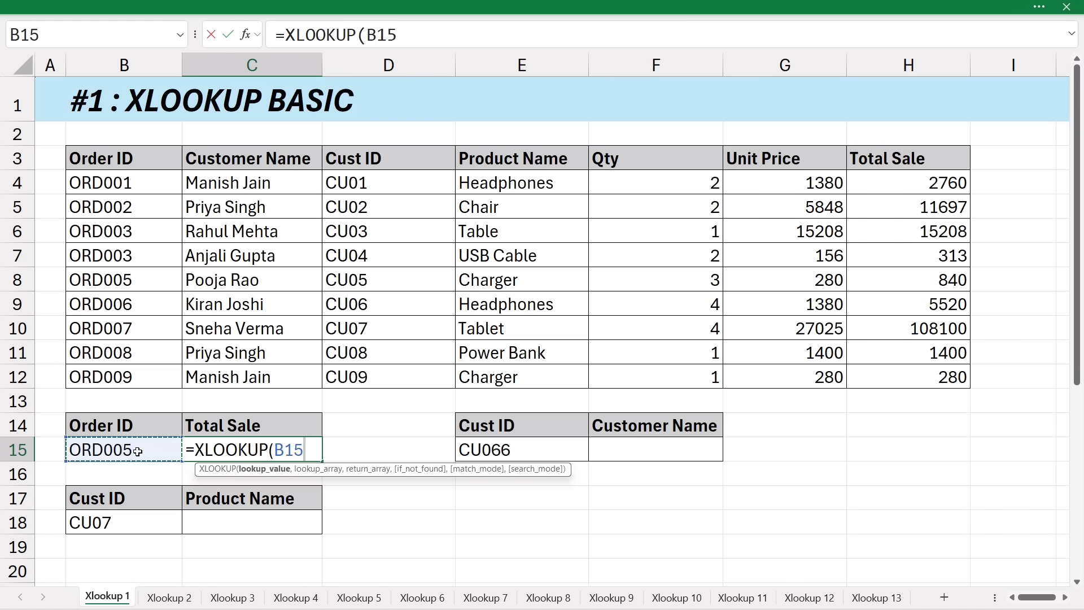
type(",")
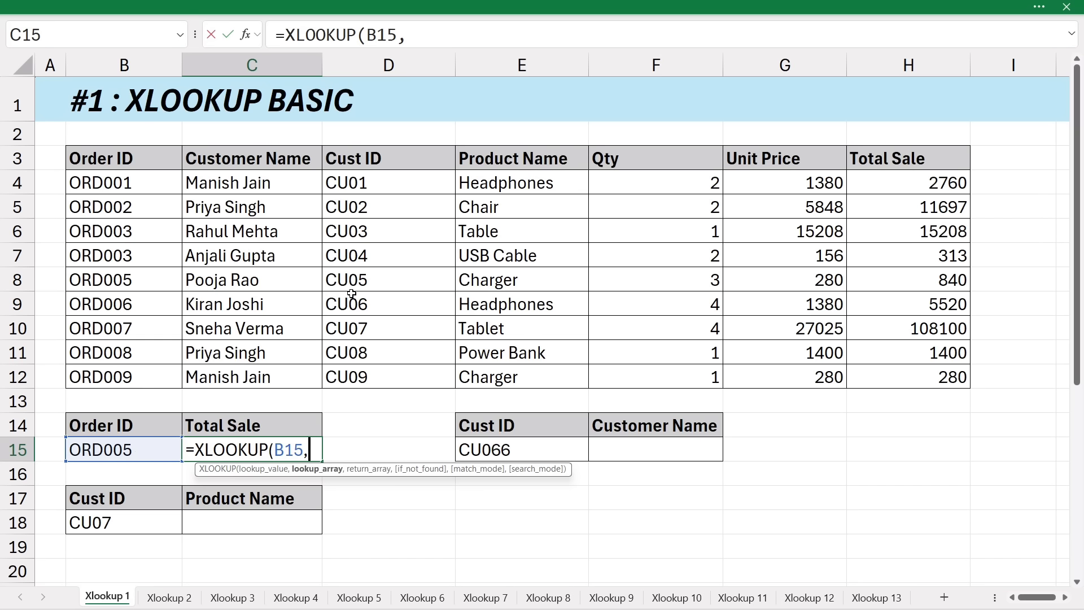
left_click(112, 163)
left_click_drag(111, 162, 126, 376)
type(",")
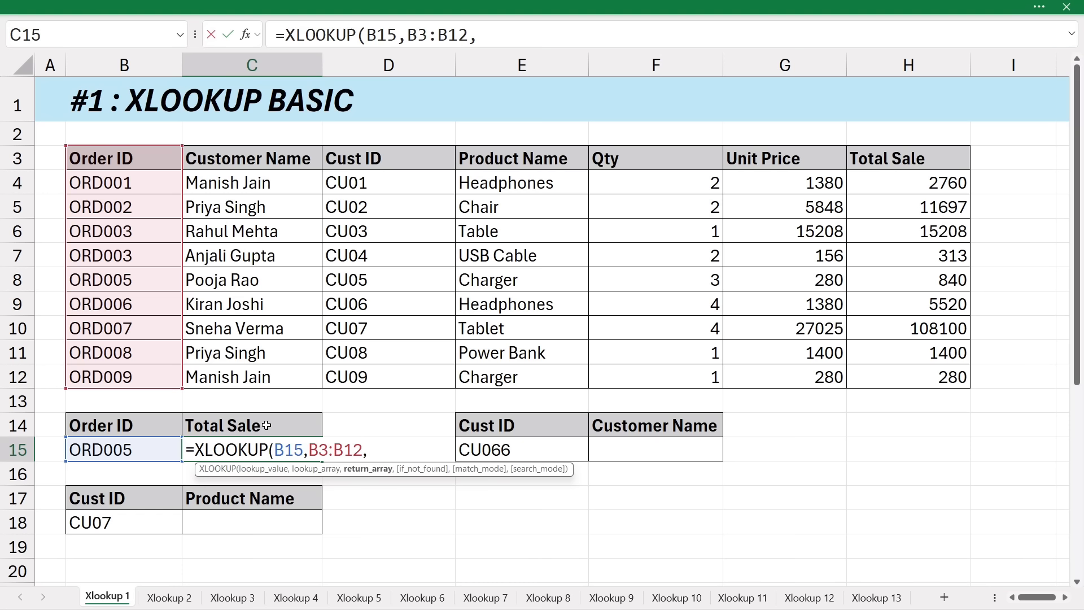
left_click_drag(905, 159, 894, 378)
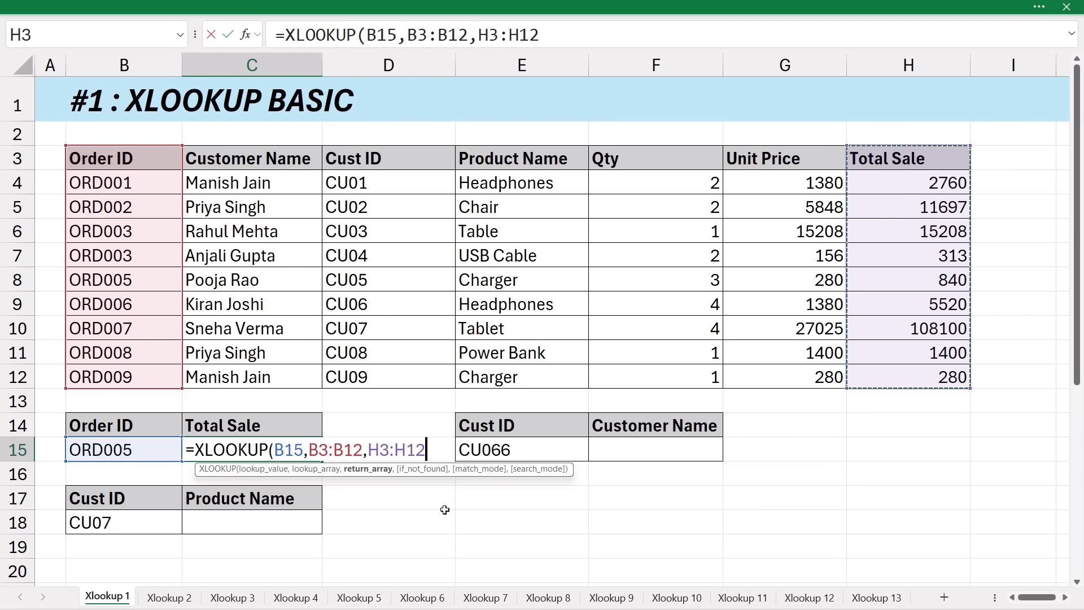
type(")")
key("Return")
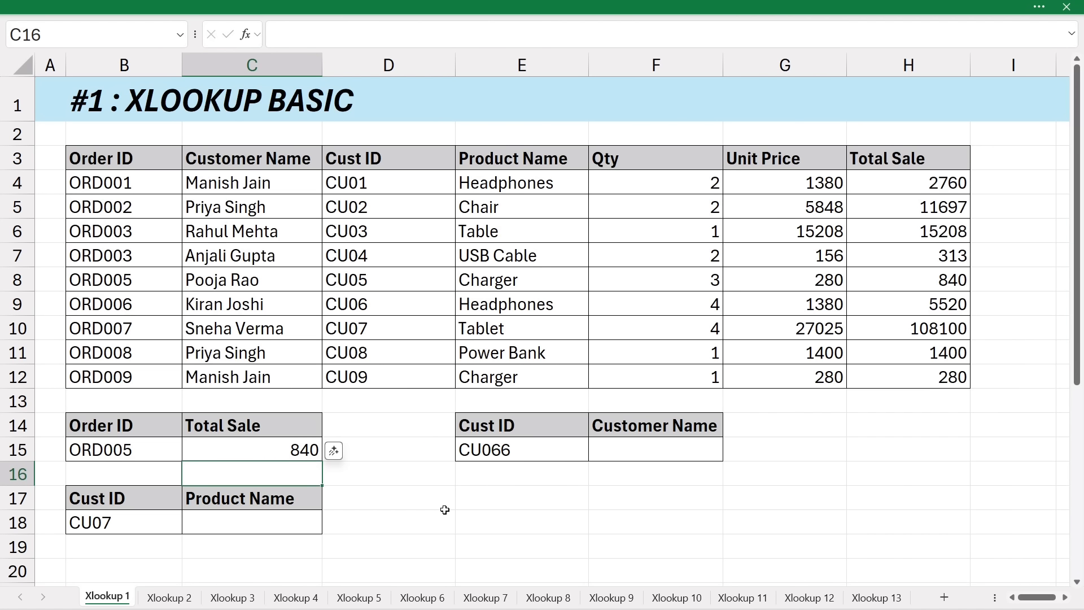
Replace the order ID in B15 with the one from row 11 and compare the Total Sale result with that table row.
left_click(223, 452)
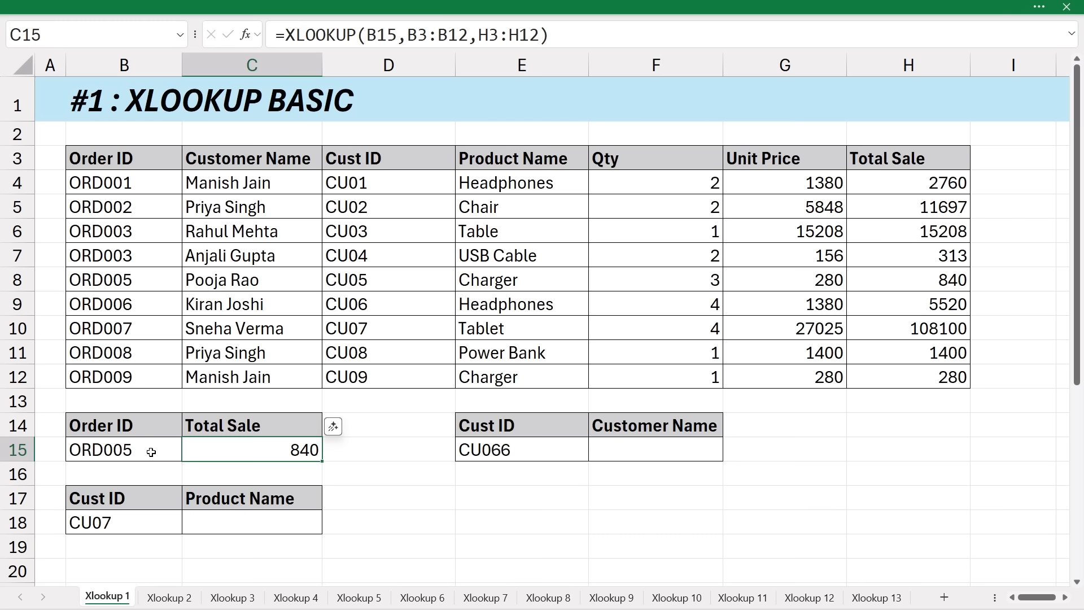
left_click_drag(125, 161, 901, 283)
left_click(150, 283)
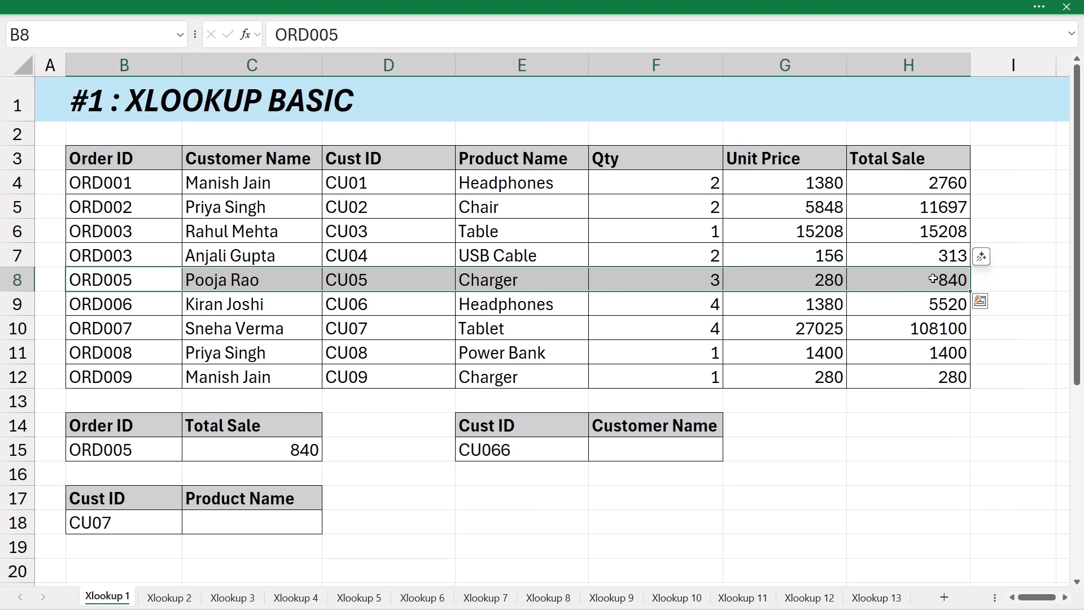
left_click(152, 452)
double_click(152, 452)
key("BackSpace")
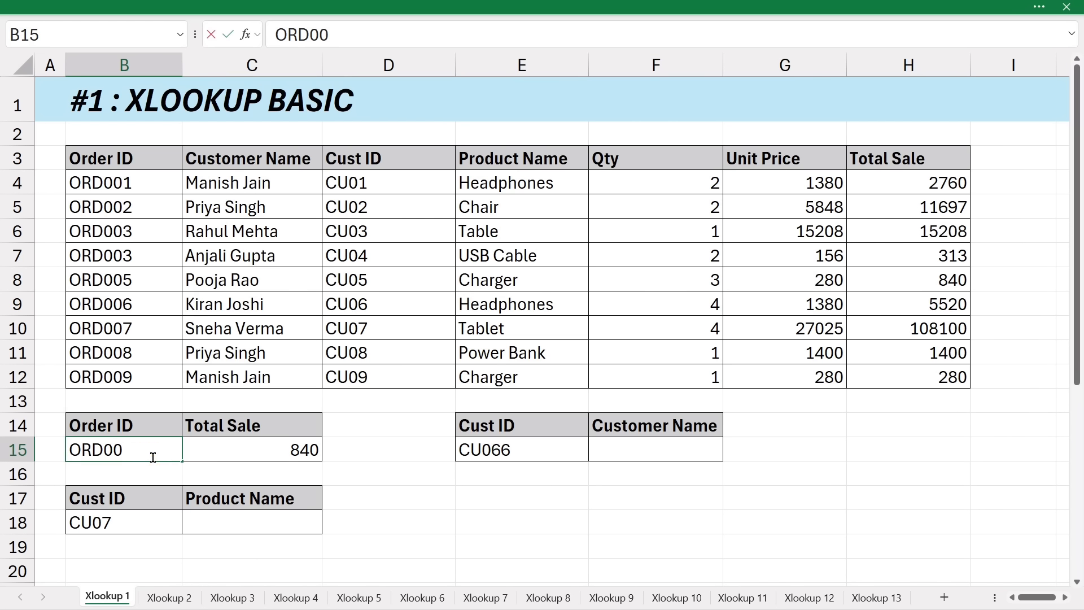
type("8")
key("Return")
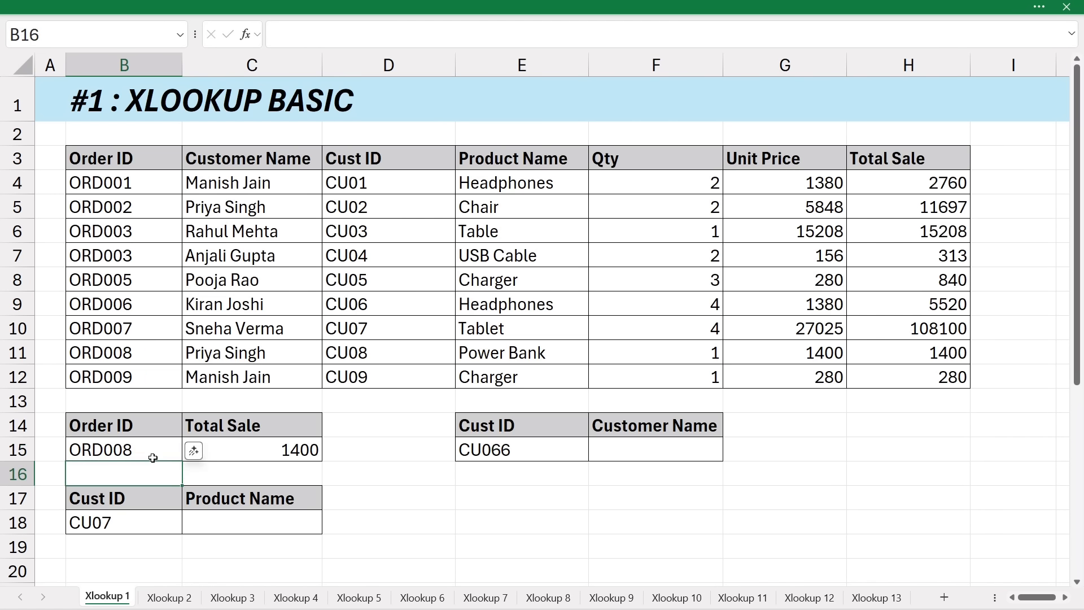
left_click(201, 452)
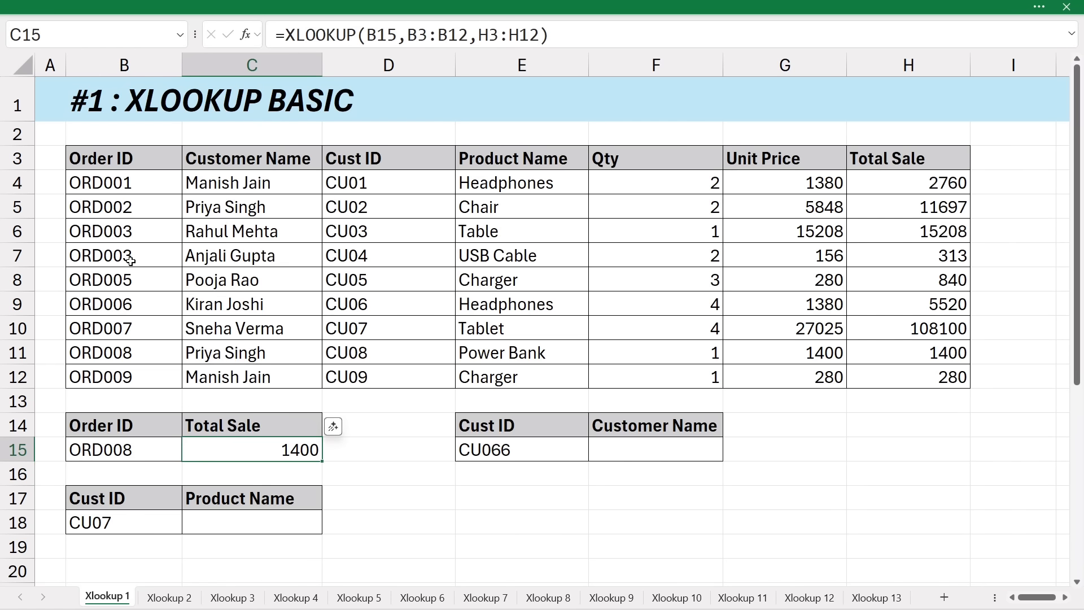
left_click_drag(132, 236, 138, 353)
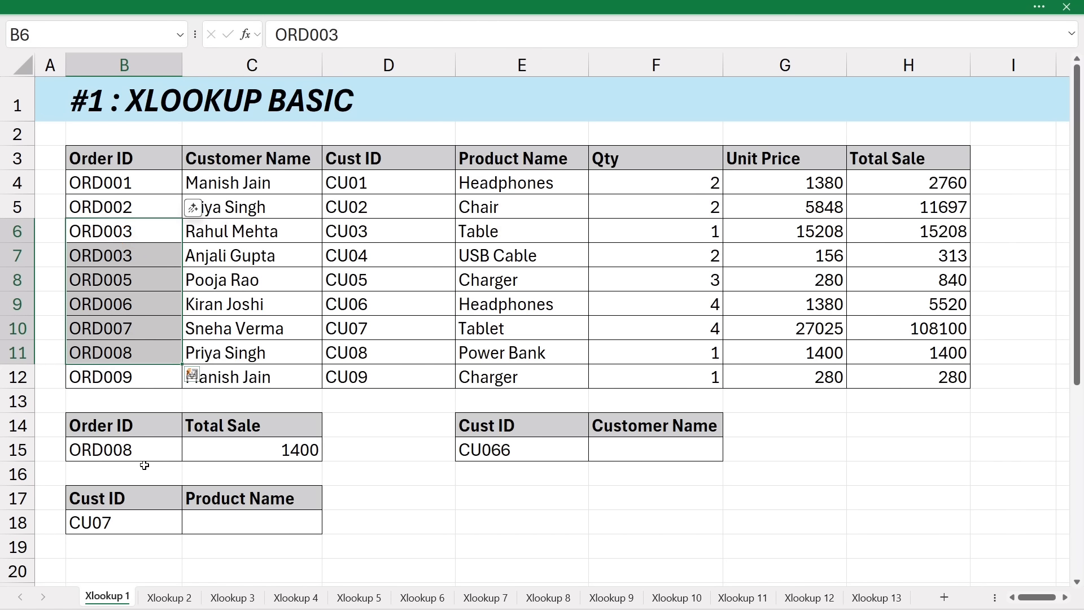
left_click(144, 359)
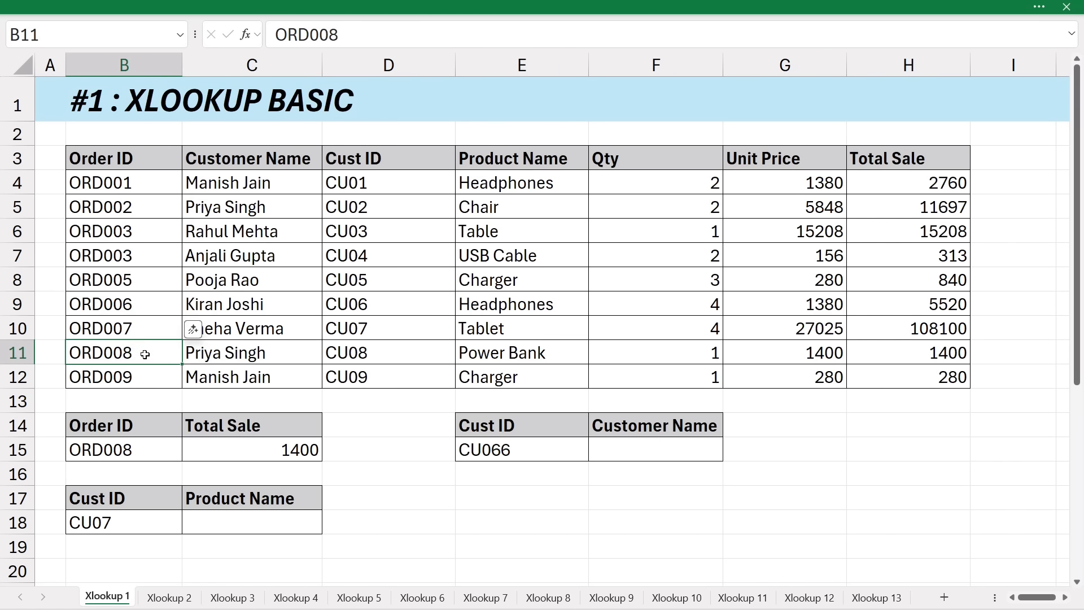
left_click_drag(145, 354, 856, 351)
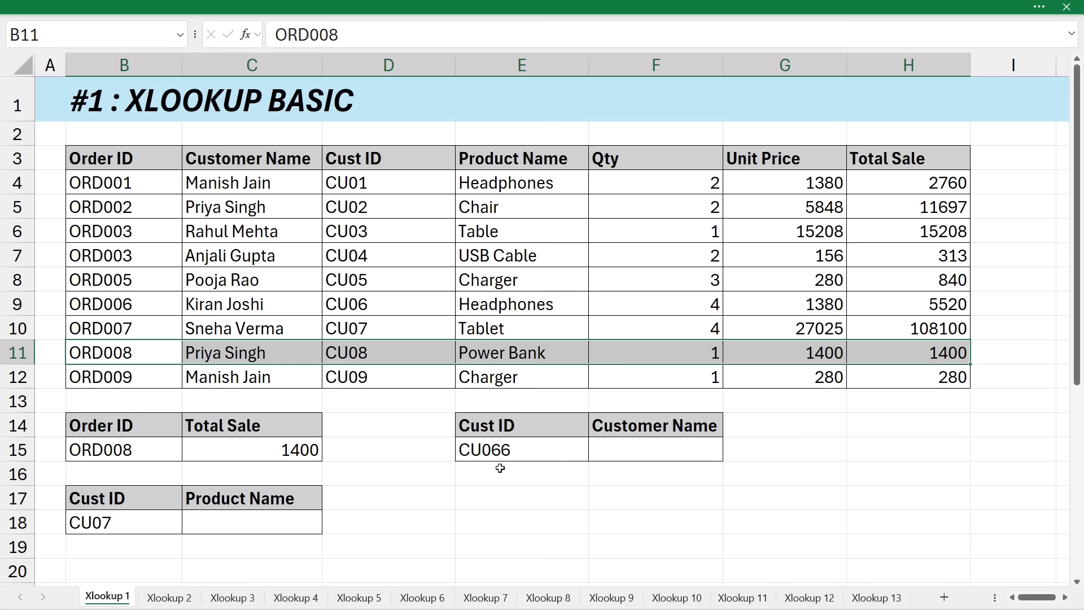
Enter an XLOOKUP in F15 that finds the Cust ID from E15 in D3:D12 and returns the customer name from C3:C12.
left_click(631, 451)
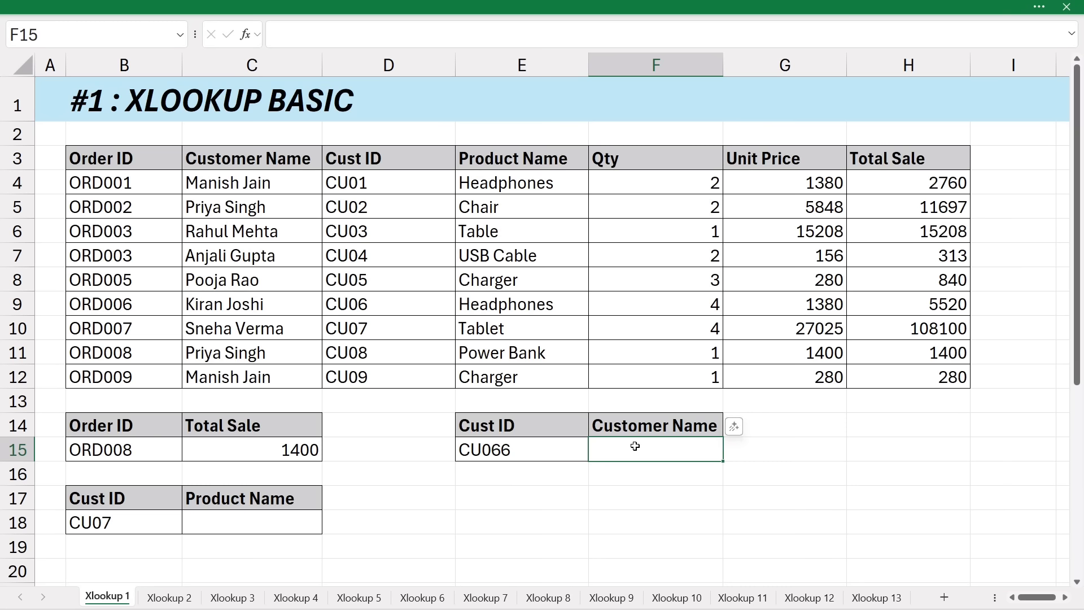
left_click_drag(382, 174, 390, 364)
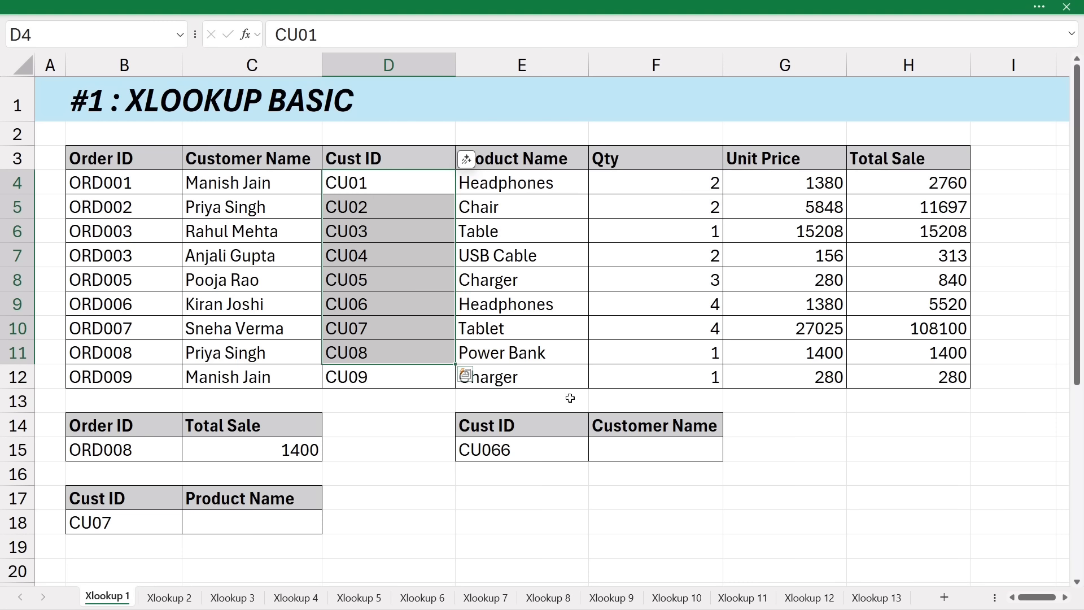
left_click(639, 450)
type("=")
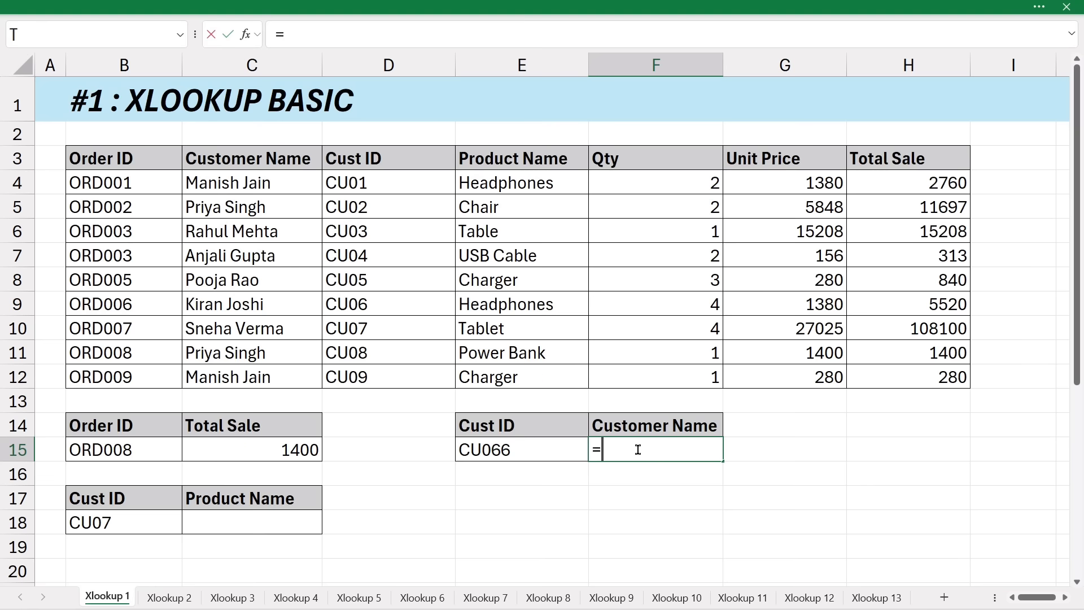
type("xloo")
key("Tab")
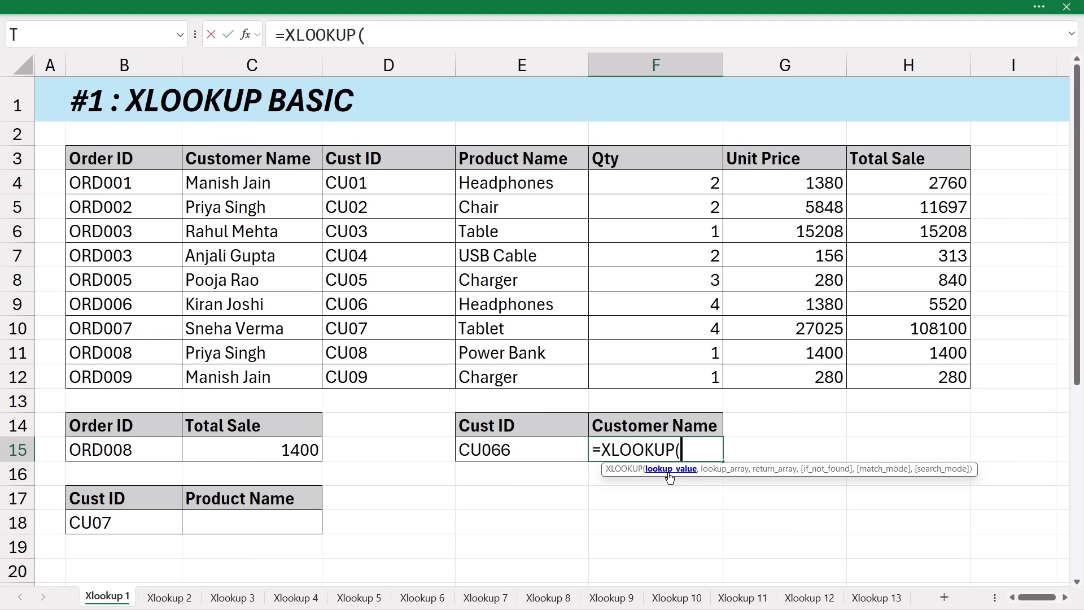
left_click(541, 451)
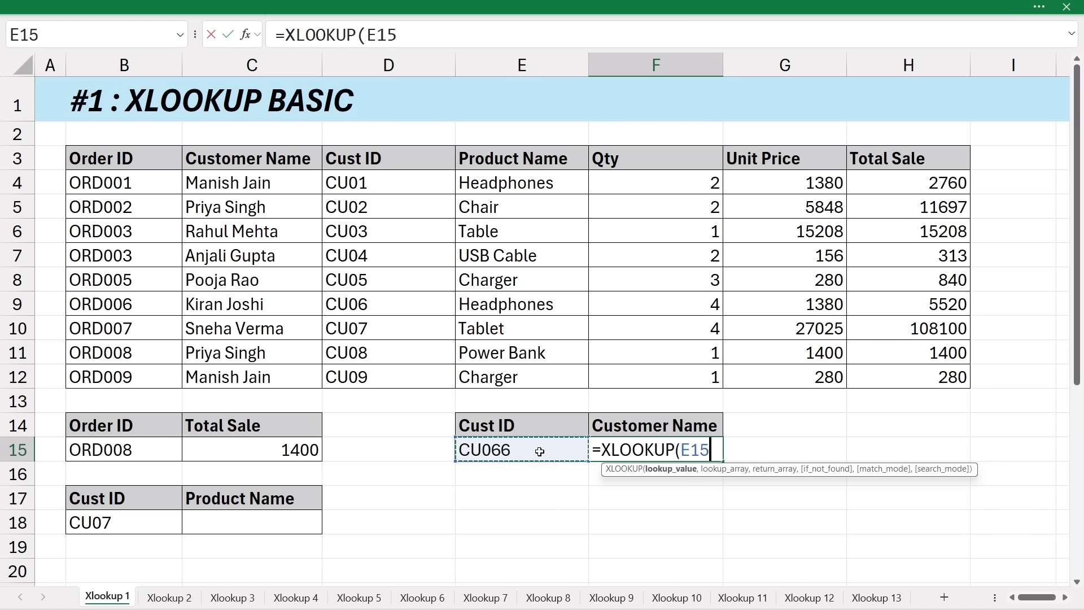
type(",")
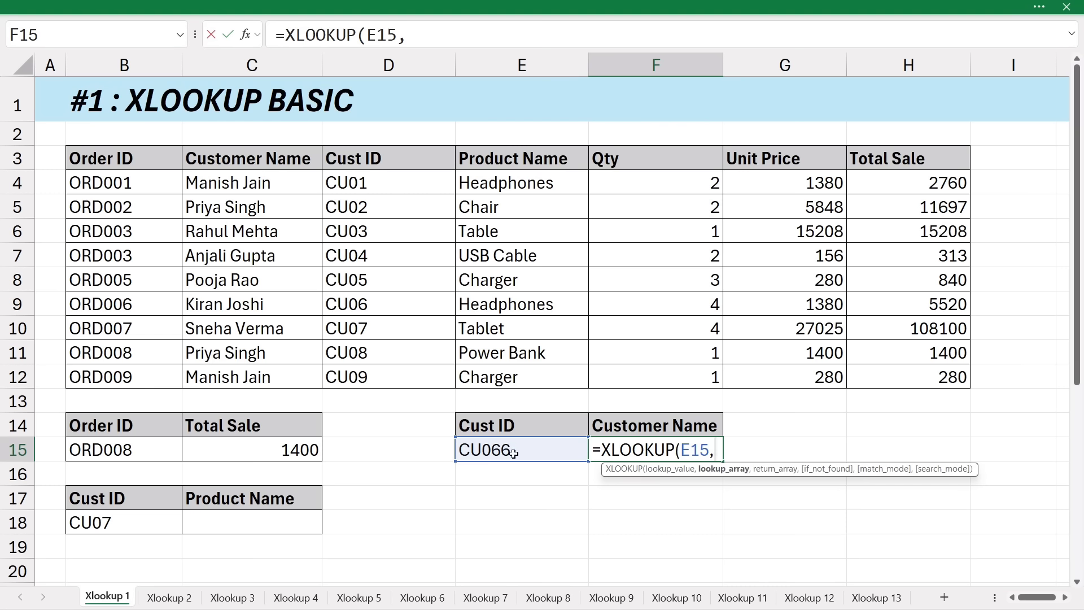
left_click_drag(378, 167, 379, 368)
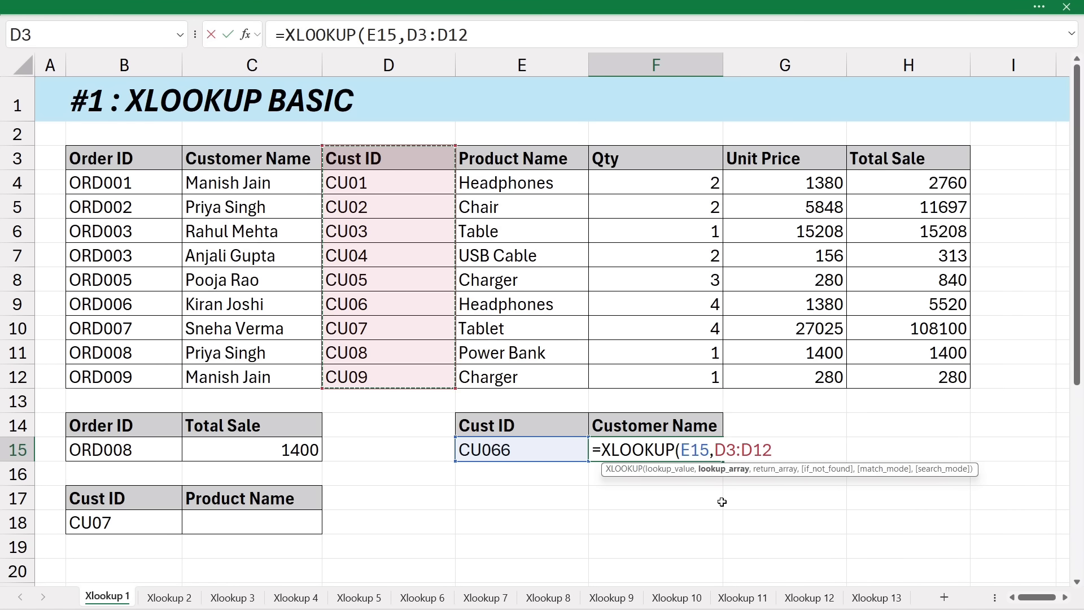
type(",")
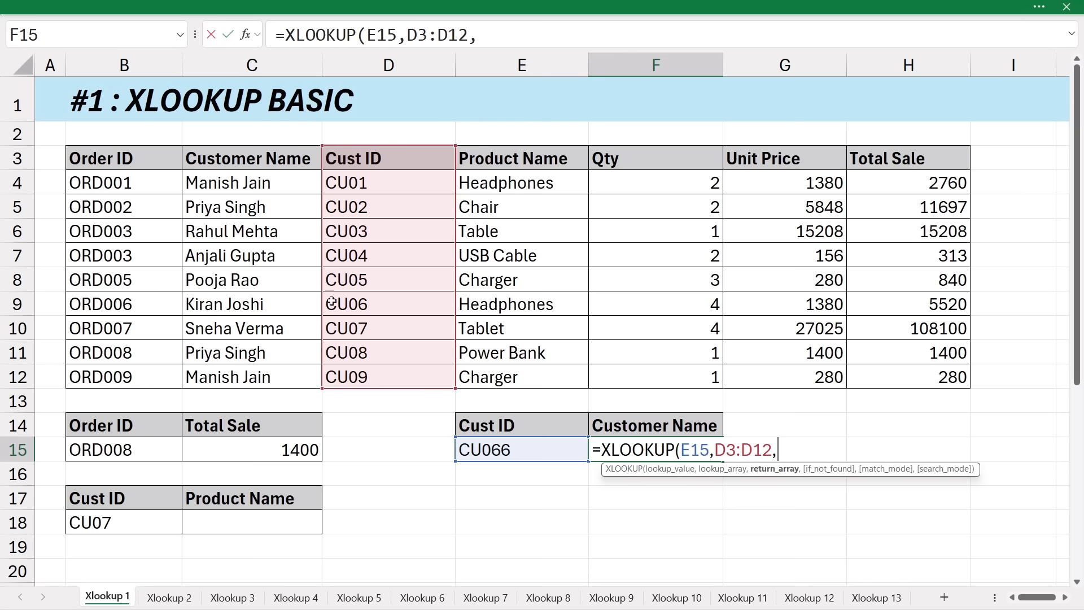
left_click_drag(245, 162, 226, 376)
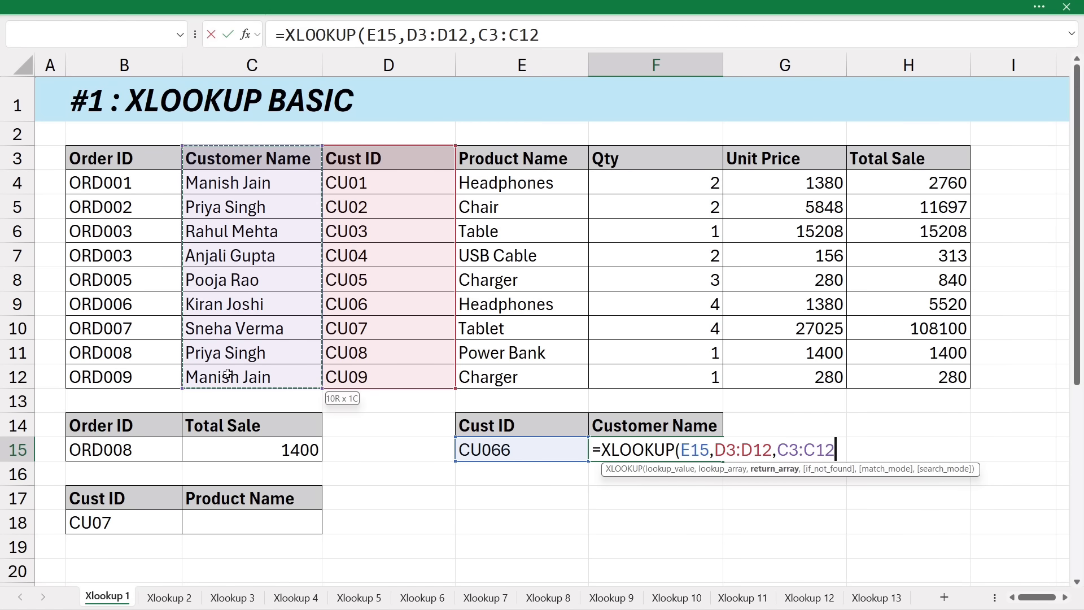
key("Return")
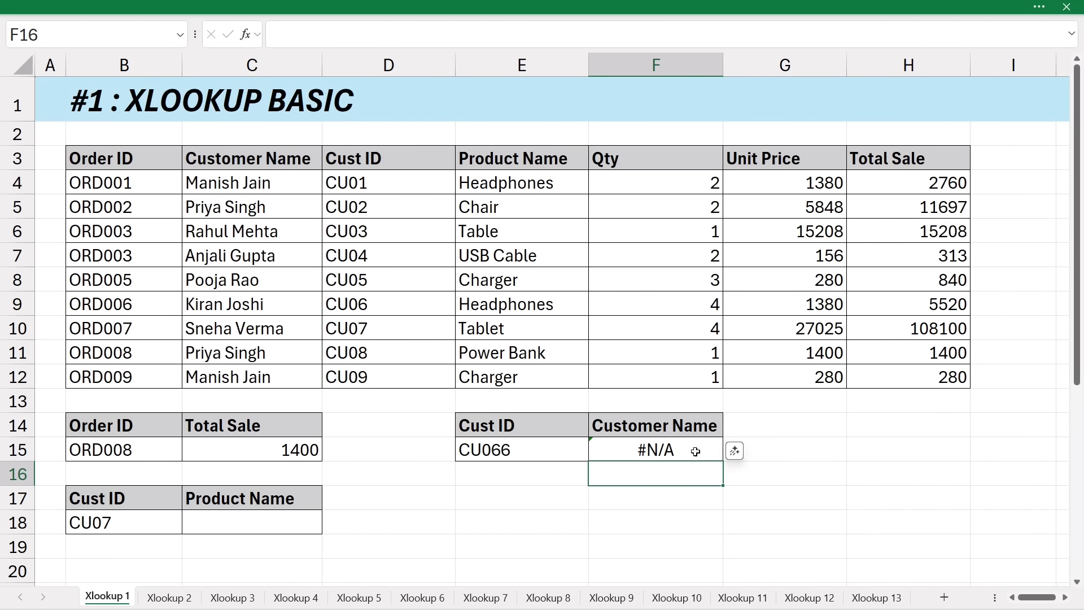
Correct the Cust ID in E15 to match the customer ID in row 9 and check the result in F15.
double_click(528, 449)
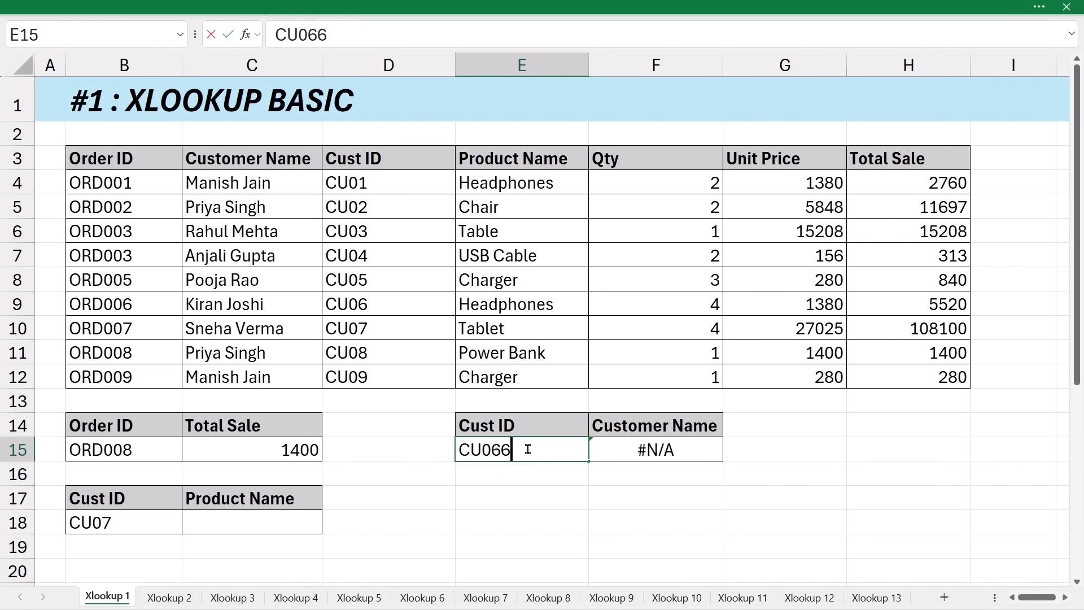
key("BackSpace")
key("Return")
left_click(669, 451)
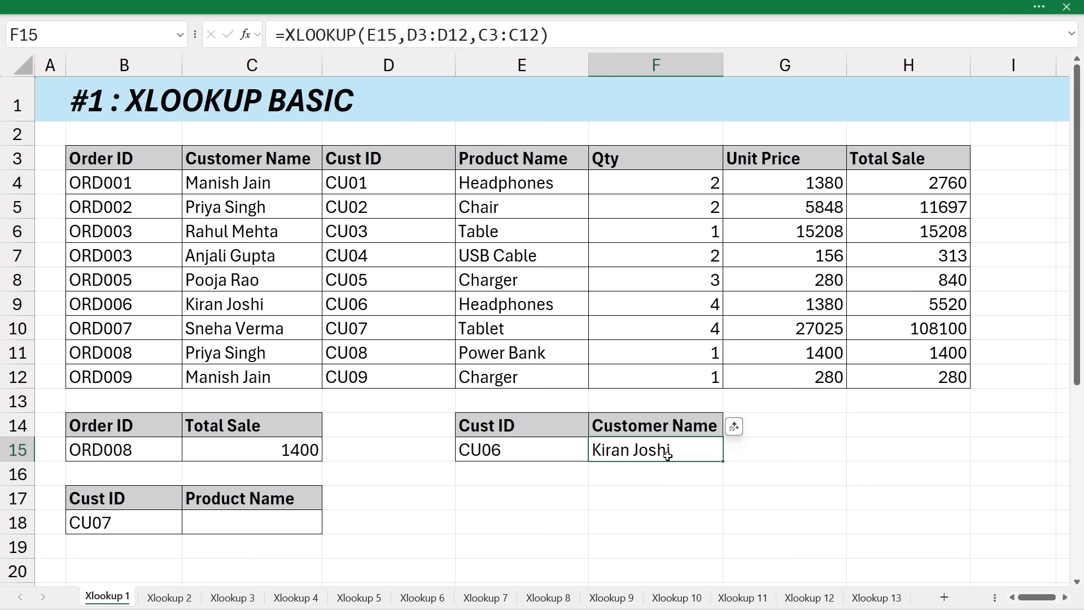
Change the Cust ID in E15 to the customer ID from row 6 and check the returned name against the table.
double_click(527, 451)
key("BackSpace")
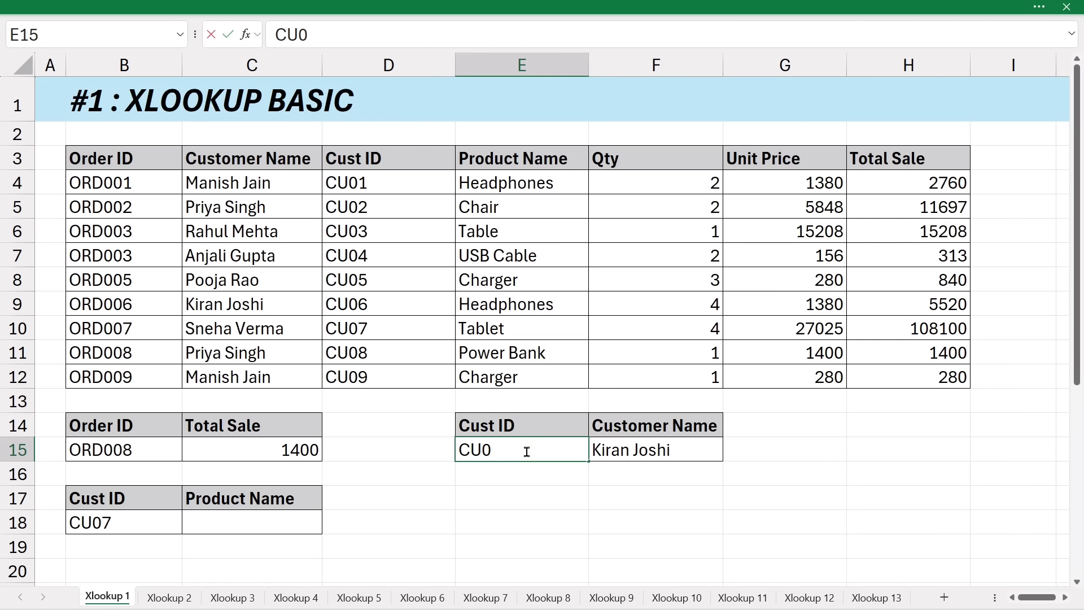
type("3")
key("Return")
left_click(669, 453)
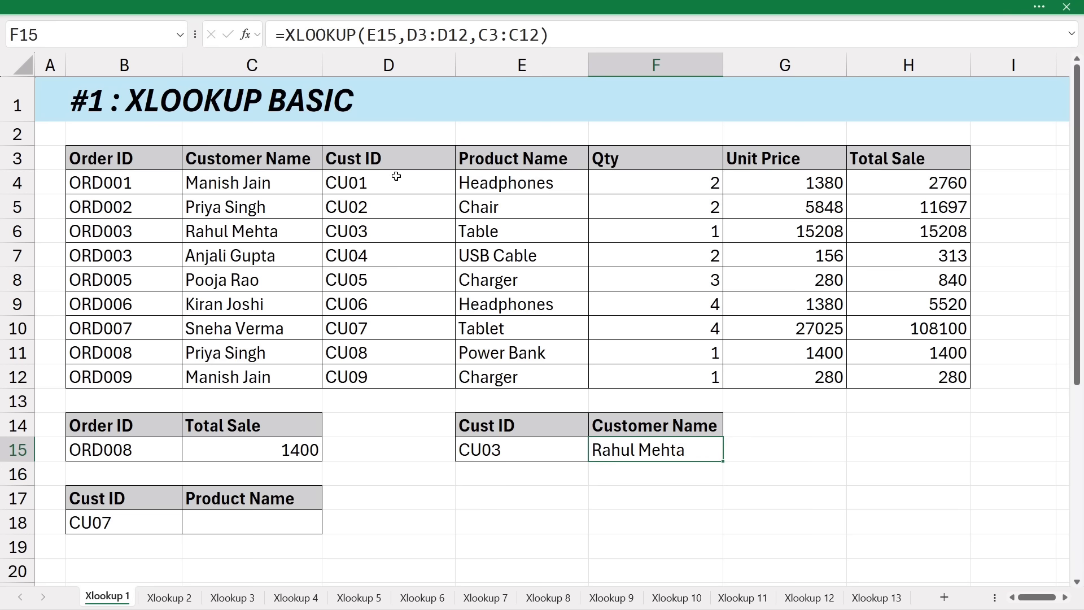
left_click_drag(396, 169, 380, 279)
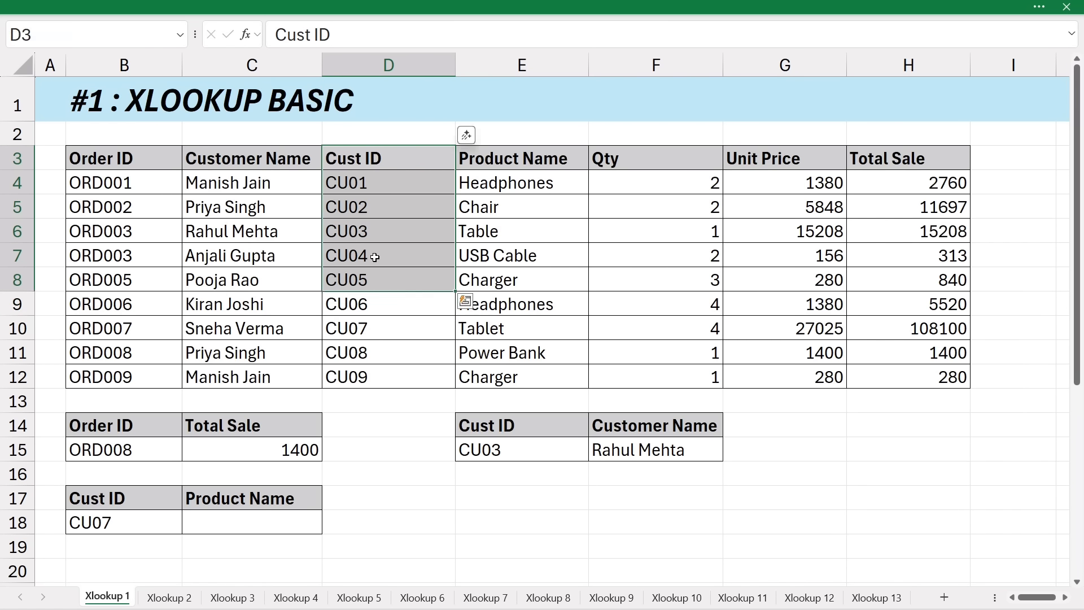
Compare the customer name and Cust ID in row 6 of the table with the result in F15.
left_click(377, 234)
left_click_drag(376, 234, 248, 231)
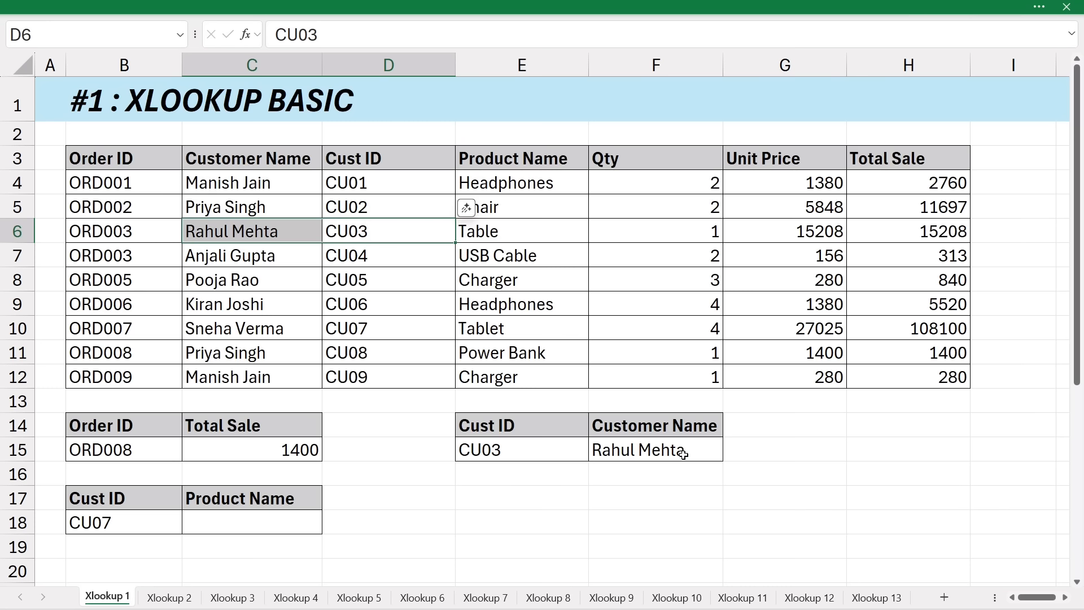
Enter an XLOOKUP in C18 that finds the Cust ID from B18 in D3:D12 and returns the product name from E3:E12.
left_click(285, 522)
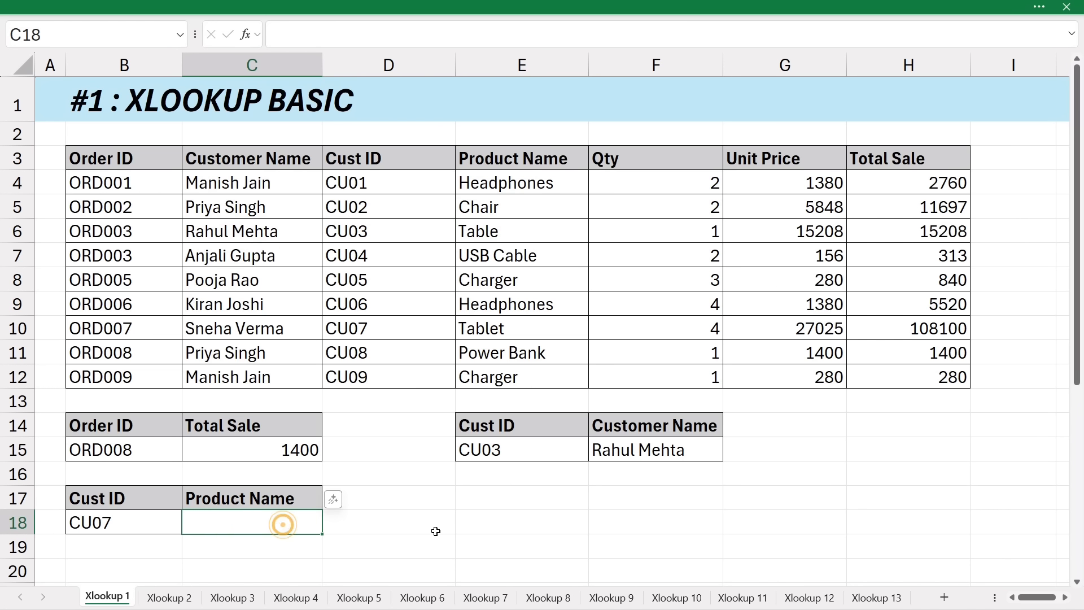
type("=xloo")
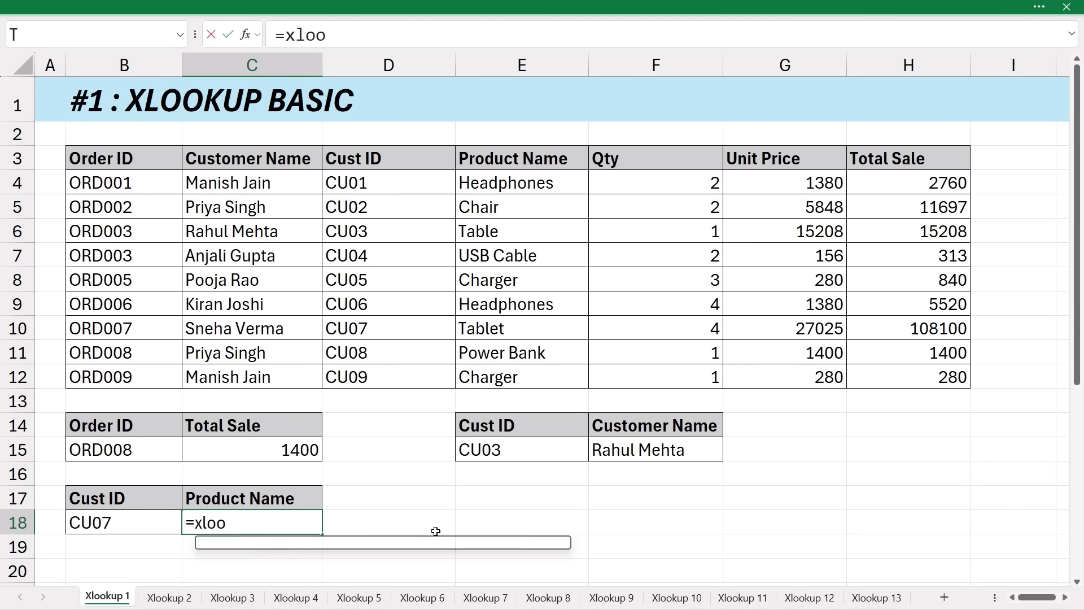
key("Tab")
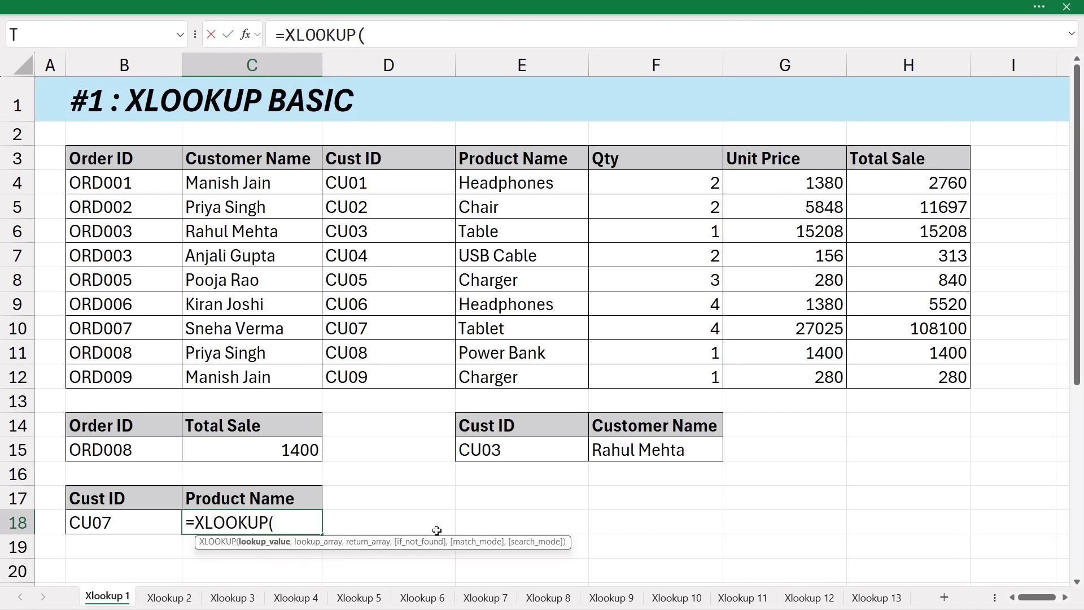
left_click(115, 525)
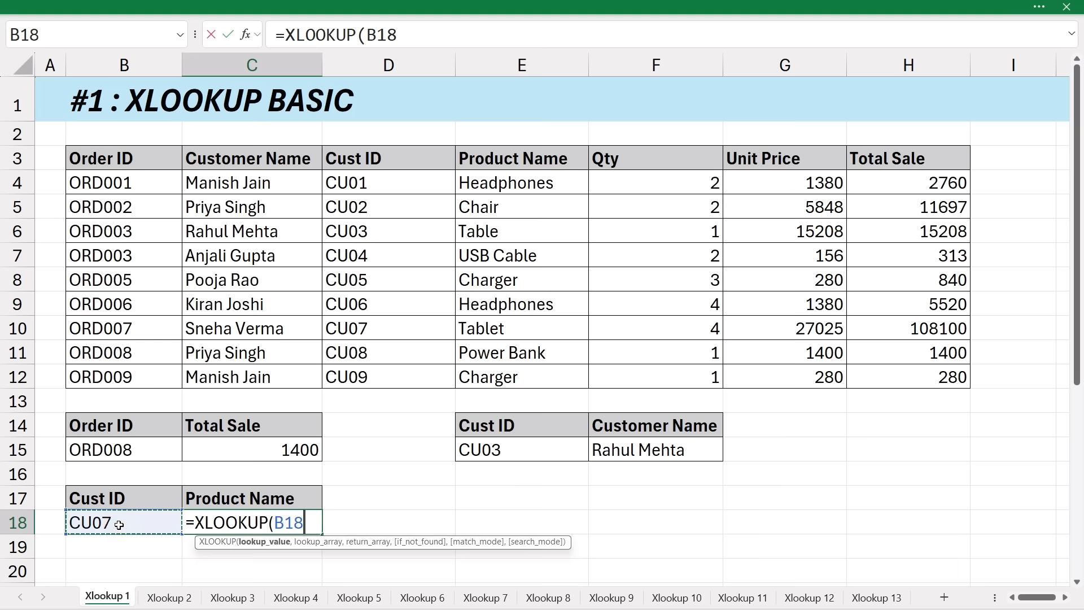
type(",")
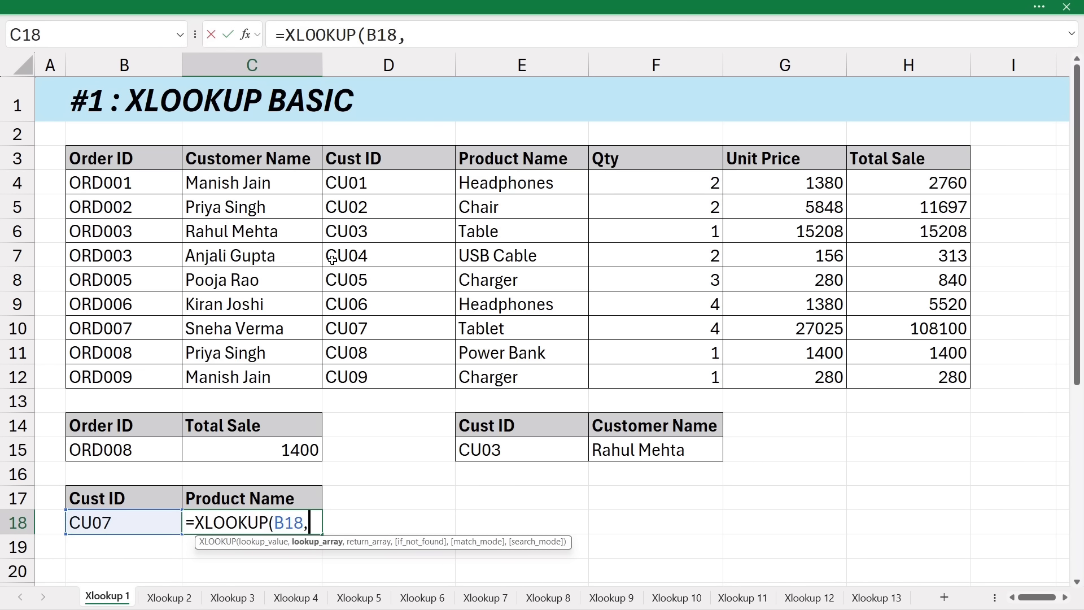
left_click_drag(375, 159, 397, 377)
type(",")
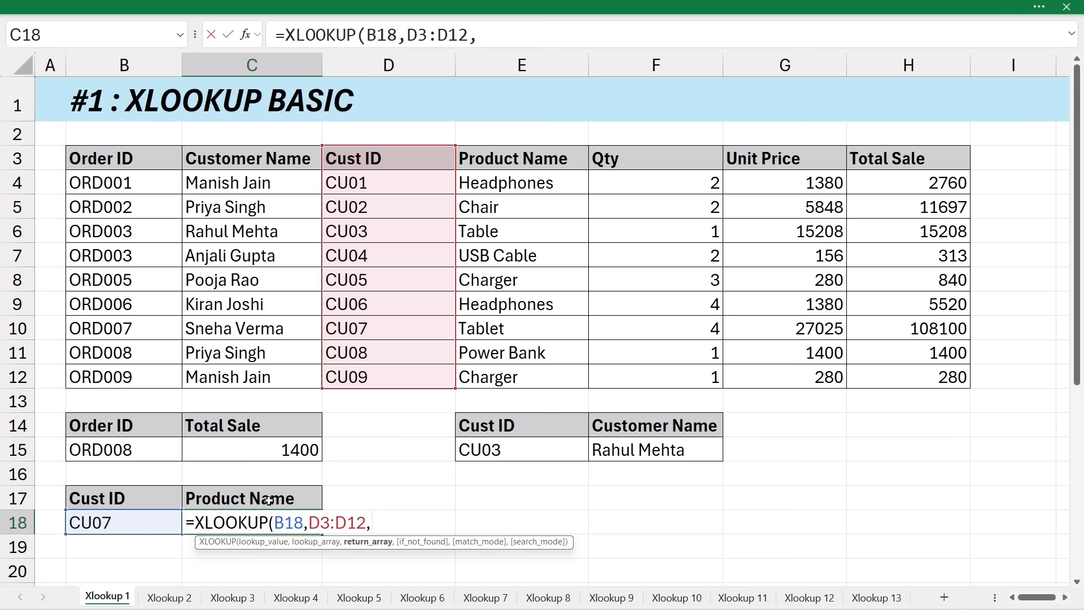
left_click_drag(523, 163, 515, 379)
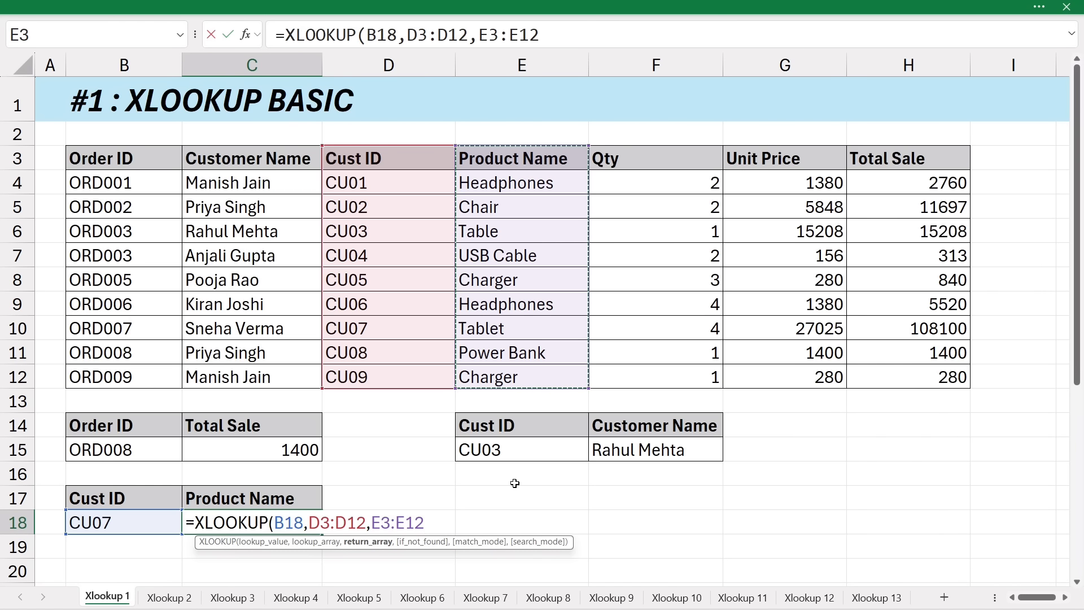
type(")")
key("Return")
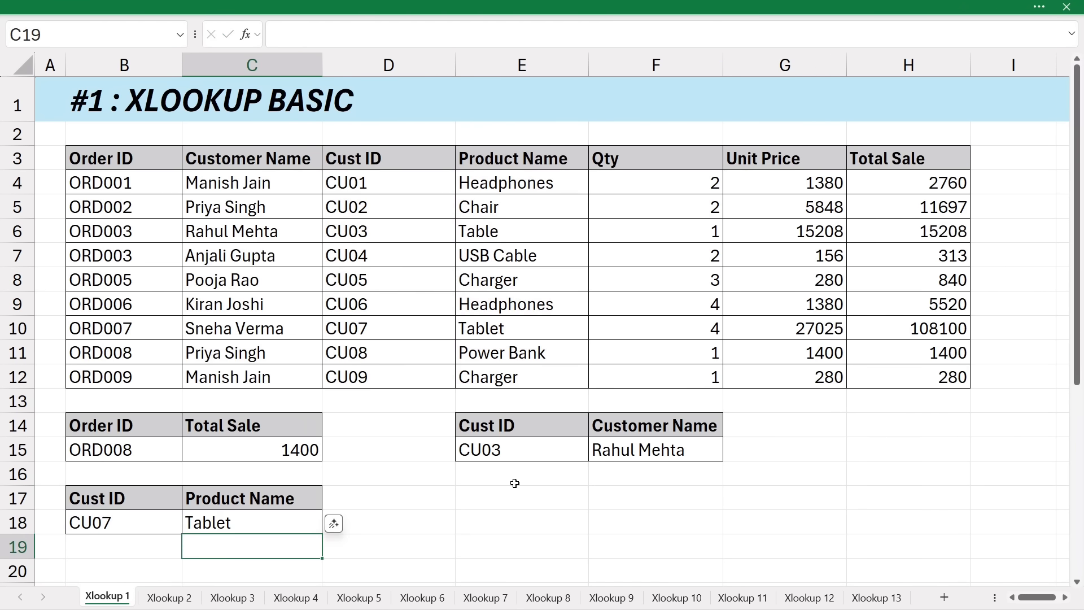
Add "not found" as the if_not_found argument of the XLOOKUP formula in C18.
left_click(290, 526)
double_click(289, 525)
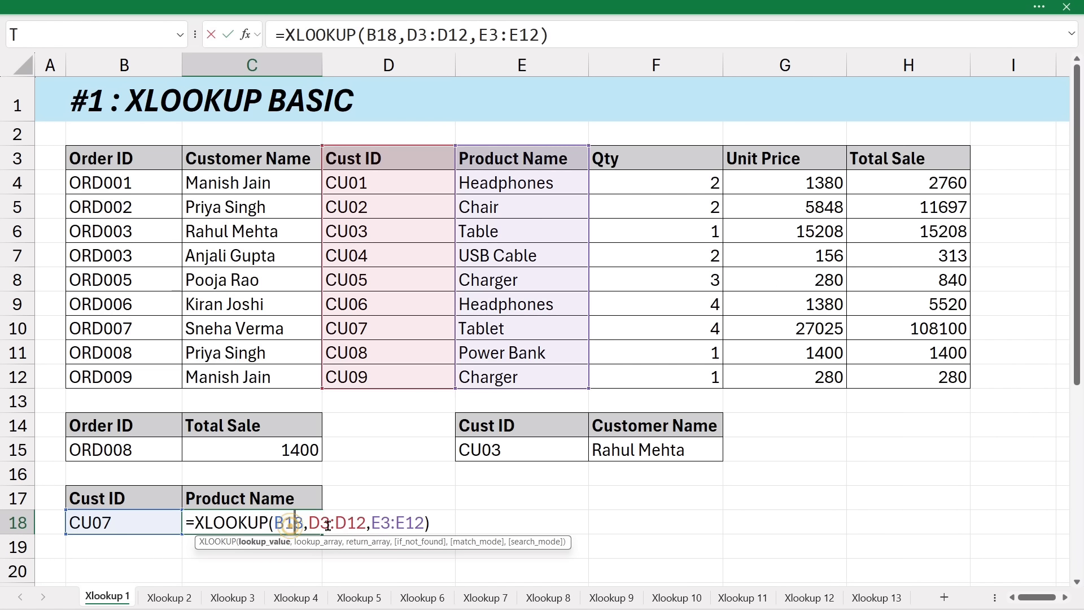
key("BackSpace")
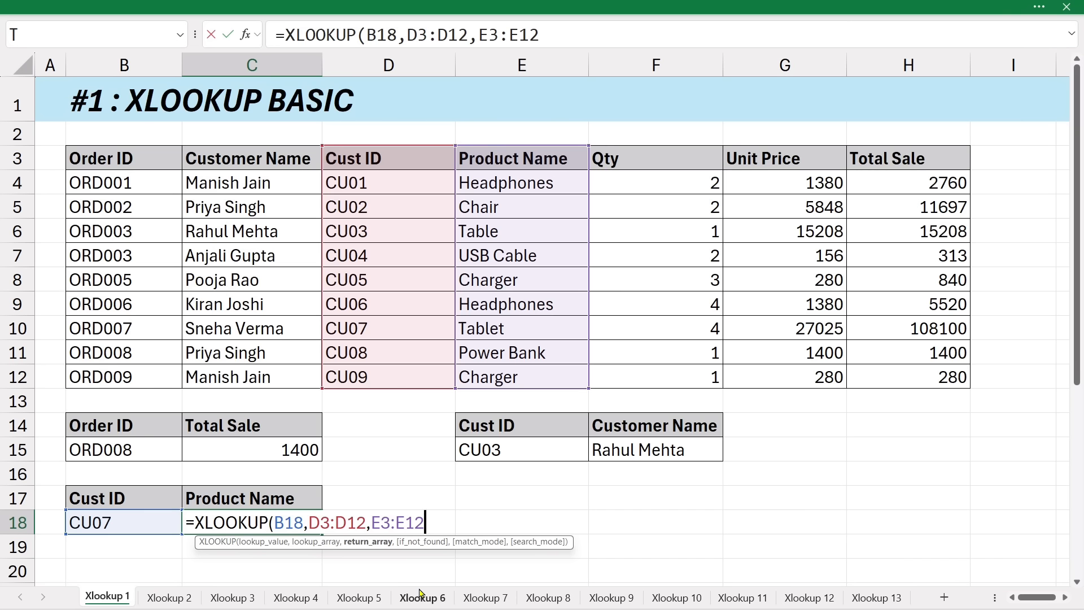
type(",")
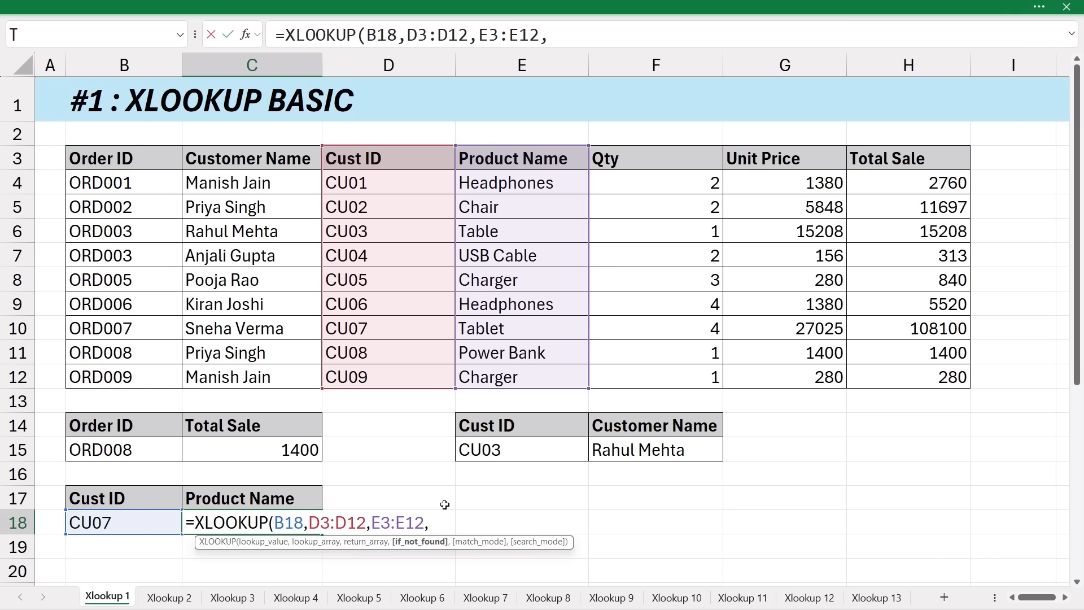
type("\"not found")
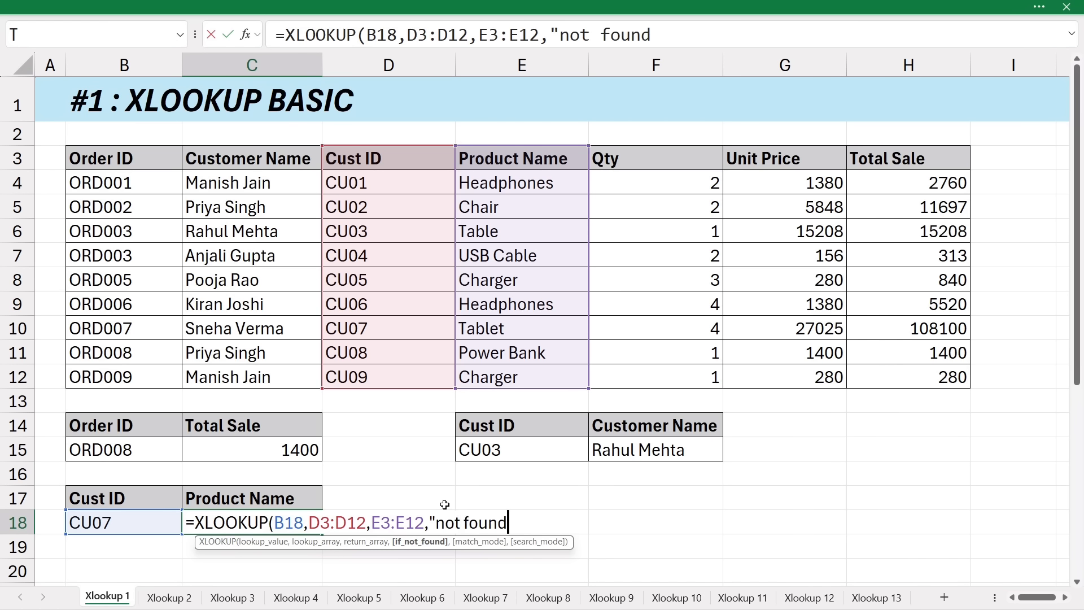
type("\")")
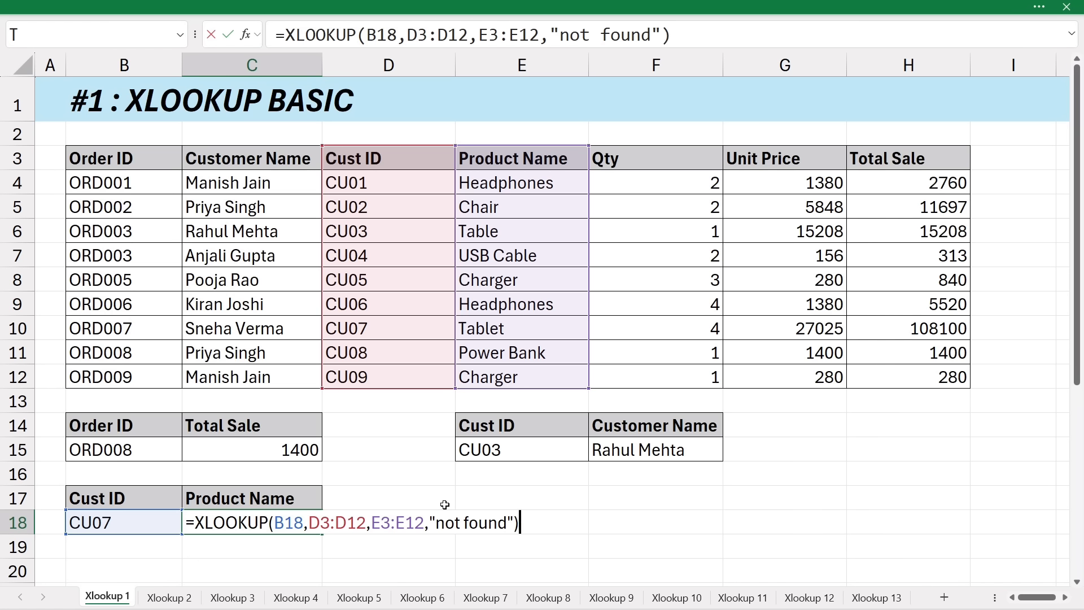
key("Return")
Check the product name in C18 against the table row holding the Cust ID from B18.
left_click(119, 529)
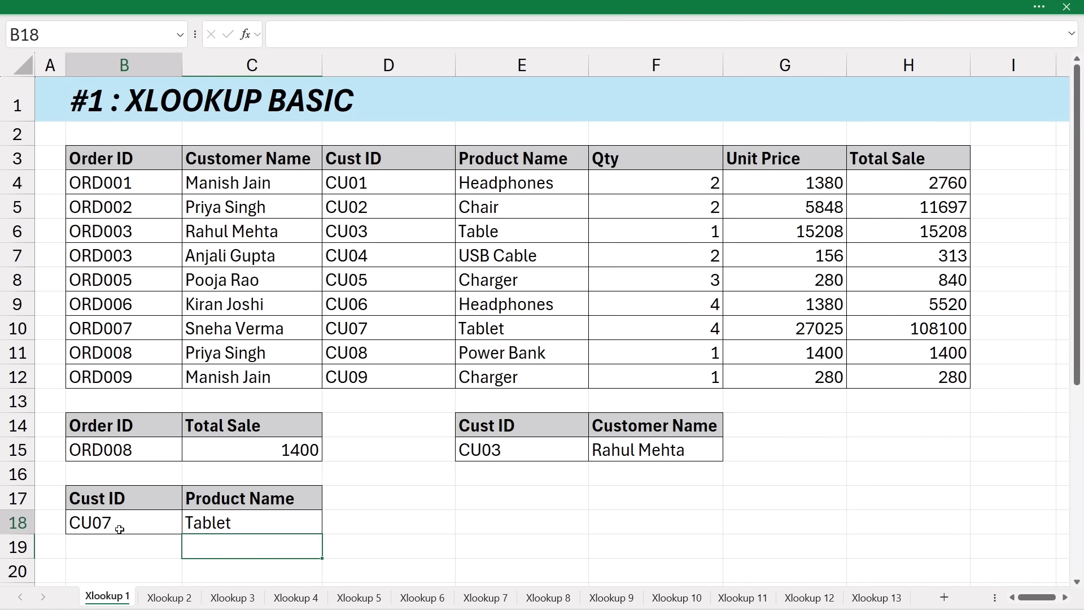
left_click(389, 228)
left_click_drag(390, 270, 389, 349)
left_click(388, 325)
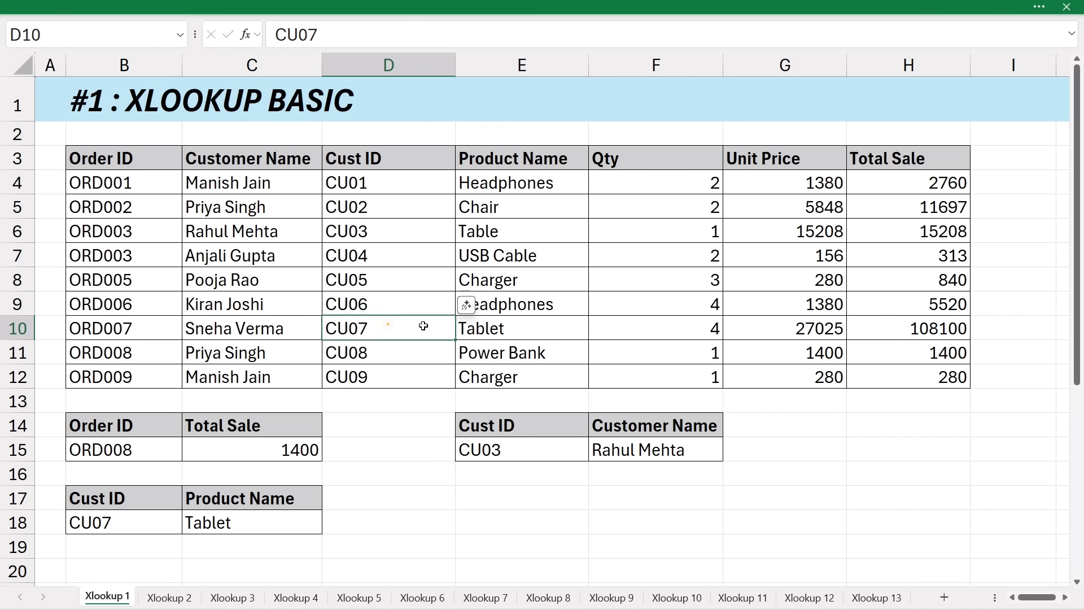
left_click(524, 327)
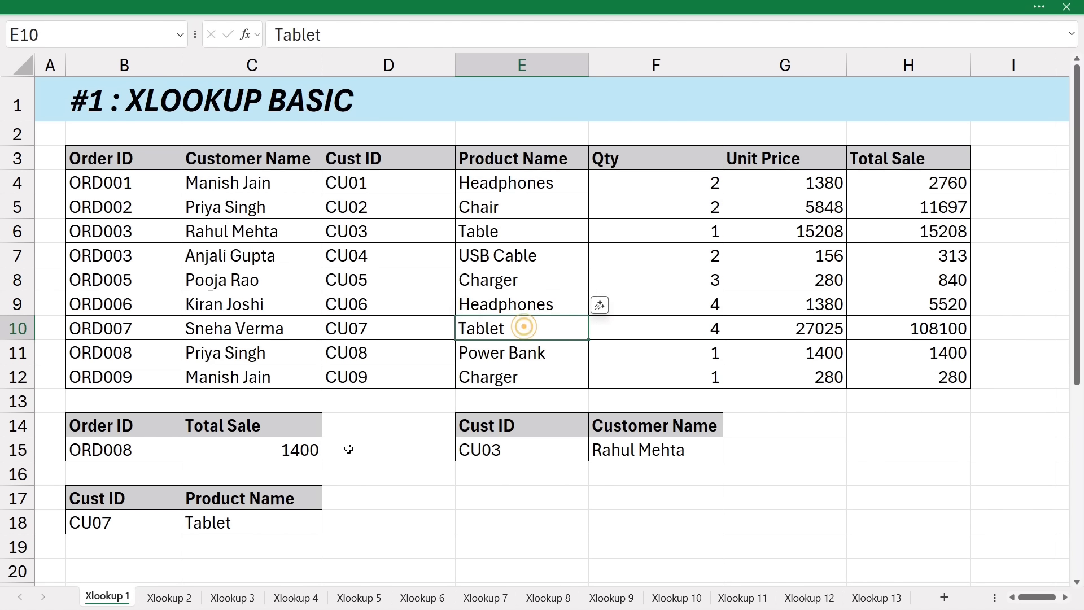
Append 3 to the Cust ID in B18 and check the C18 result against the Cust IDs in D4:D12.
double_click(131, 523)
type("3")
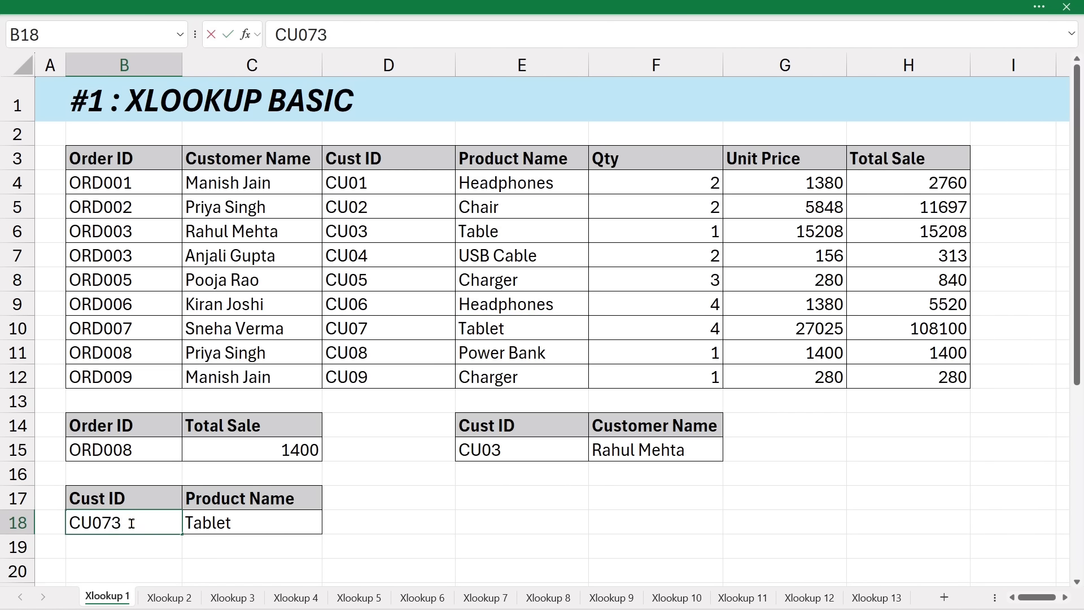
key("Return")
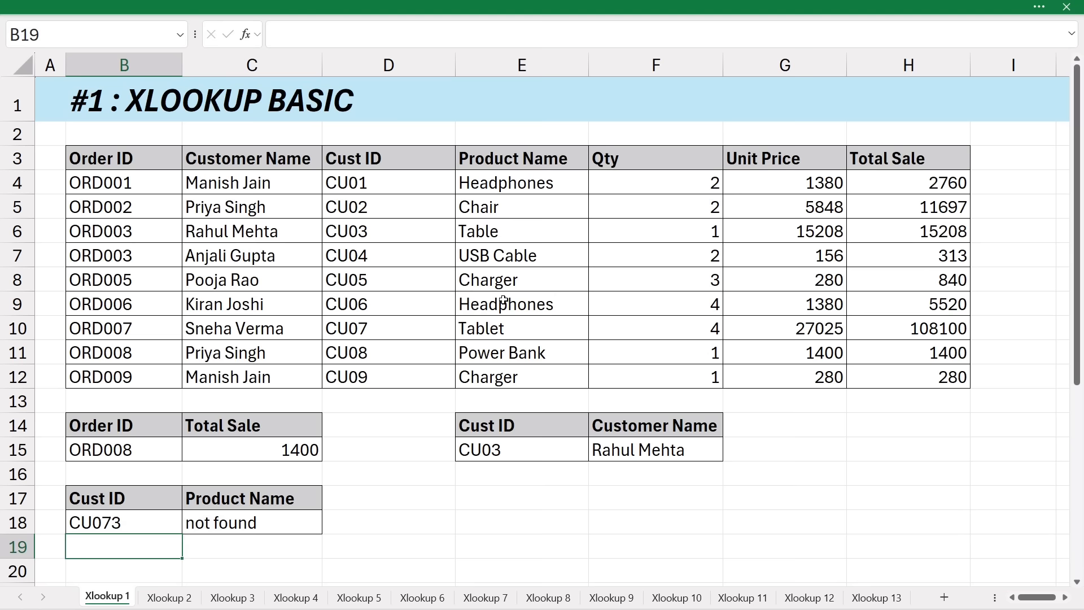
left_click(378, 305)
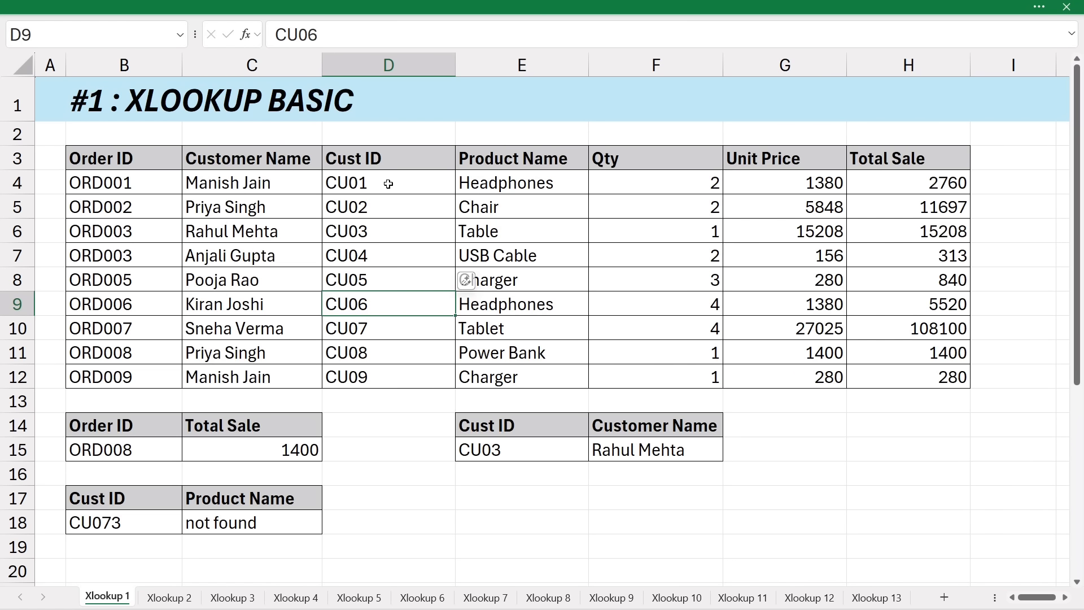
left_click_drag(390, 180, 380, 375)
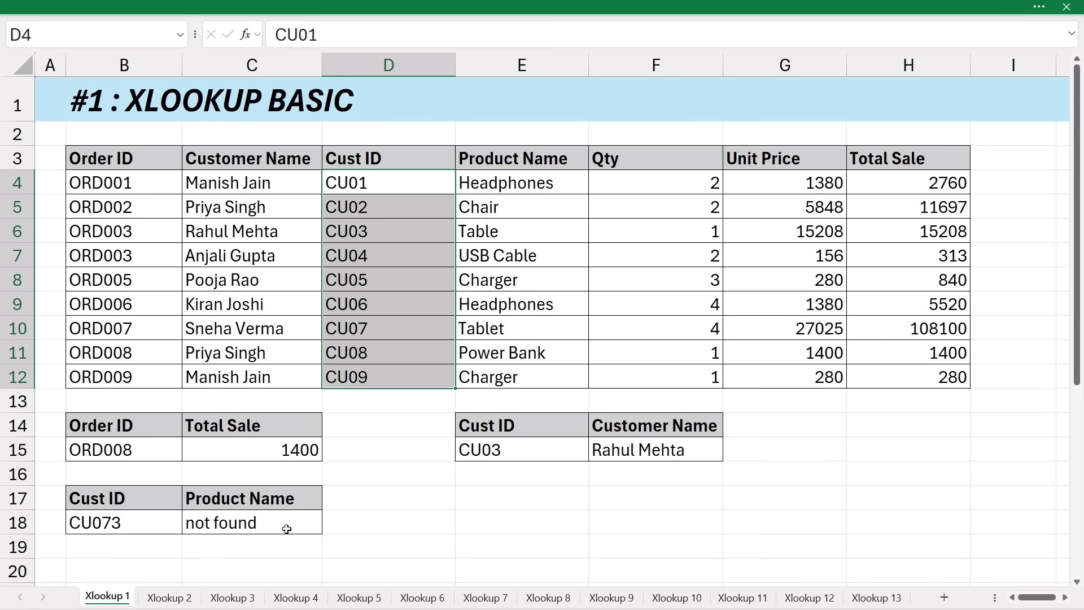
left_click(287, 529)
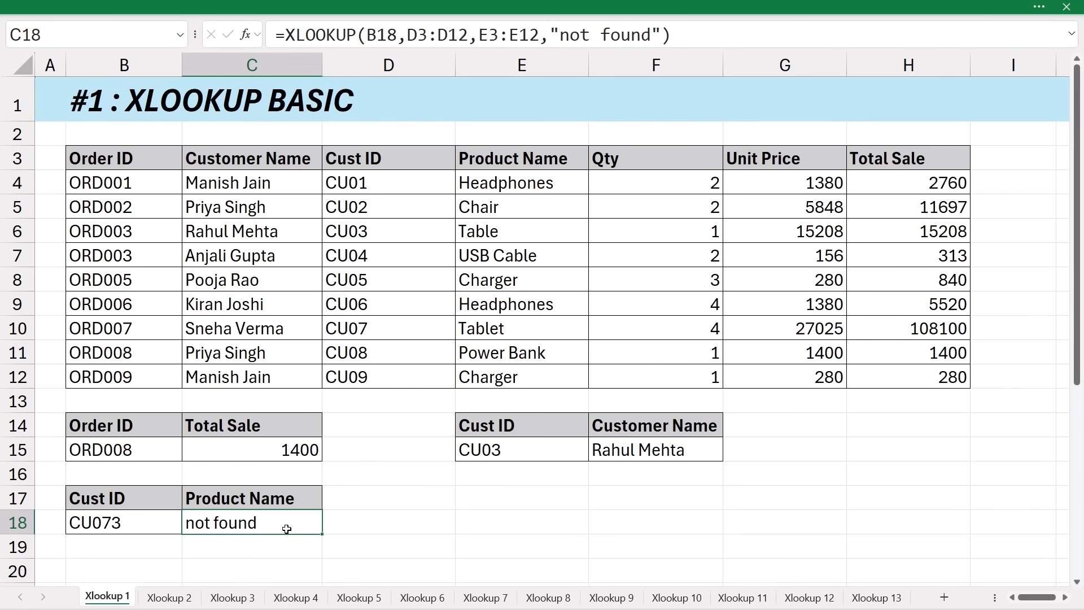
Go to the Xlookup 2 sheet and review the empty result cells C16:H16 and the order table above them.
key("ctrl+Page_Down")
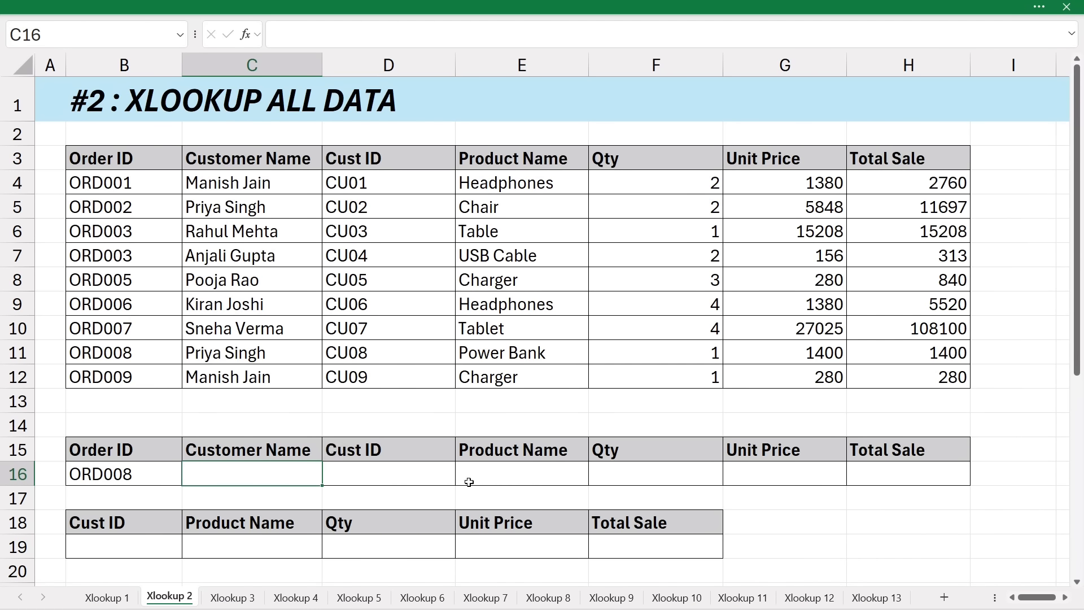
left_click_drag(226, 481, 866, 469)
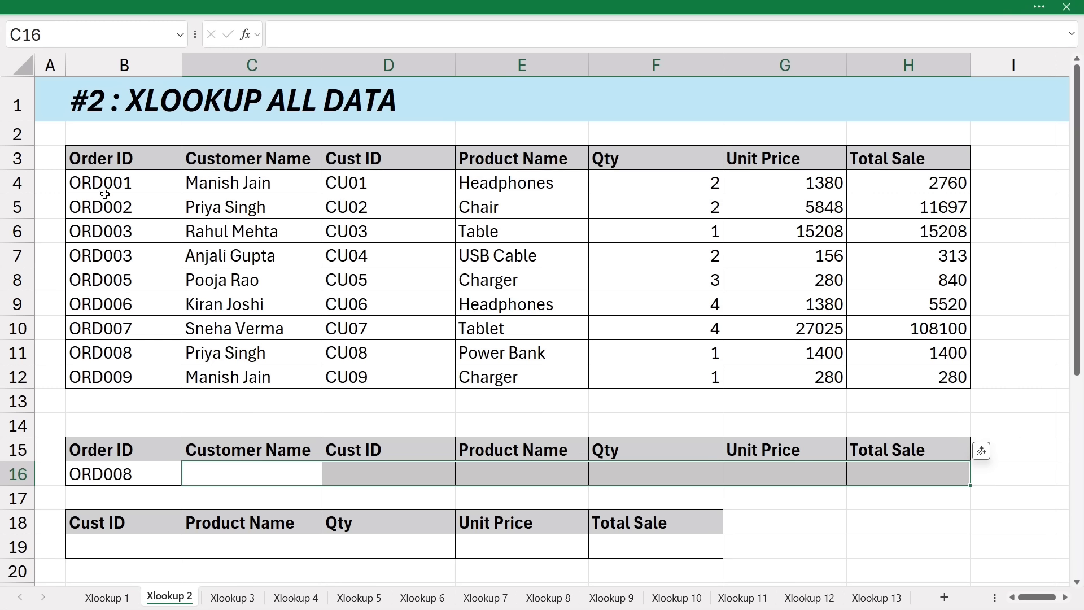
left_click_drag(105, 205, 130, 322)
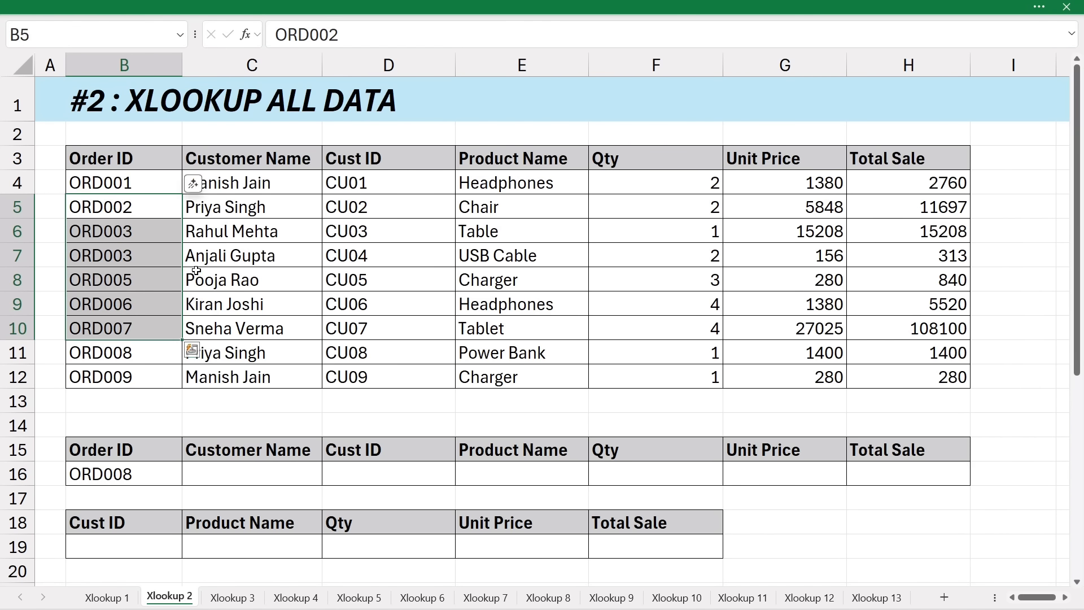
left_click_drag(198, 260, 870, 248)
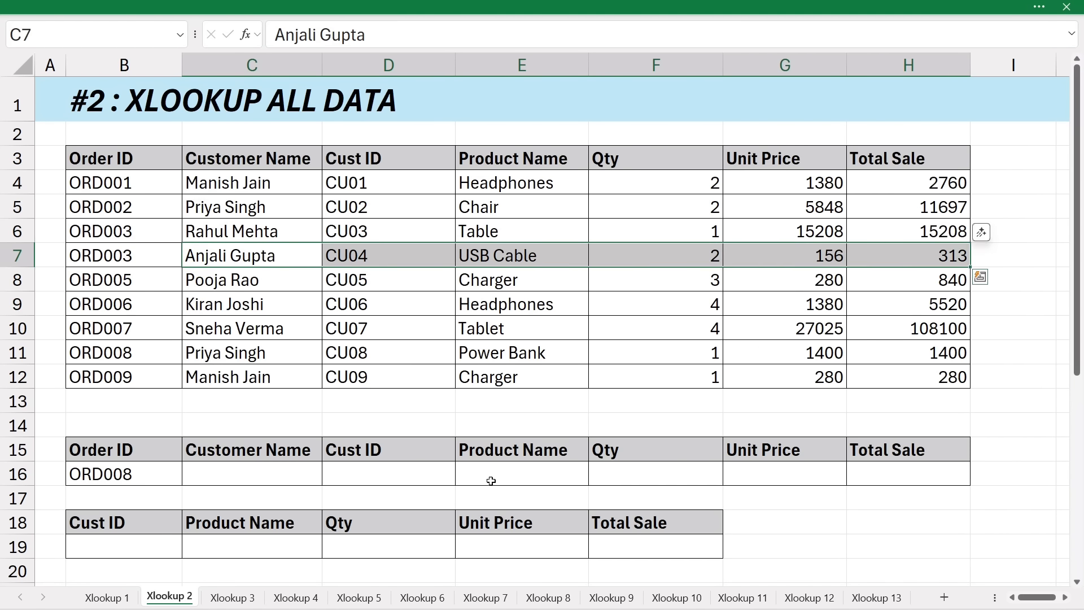
Enter an XLOOKUP in C16 that finds the order ID from B16 in B3:B12 and returns the customer name from C3:C12.
left_click(245, 479)
type("=")
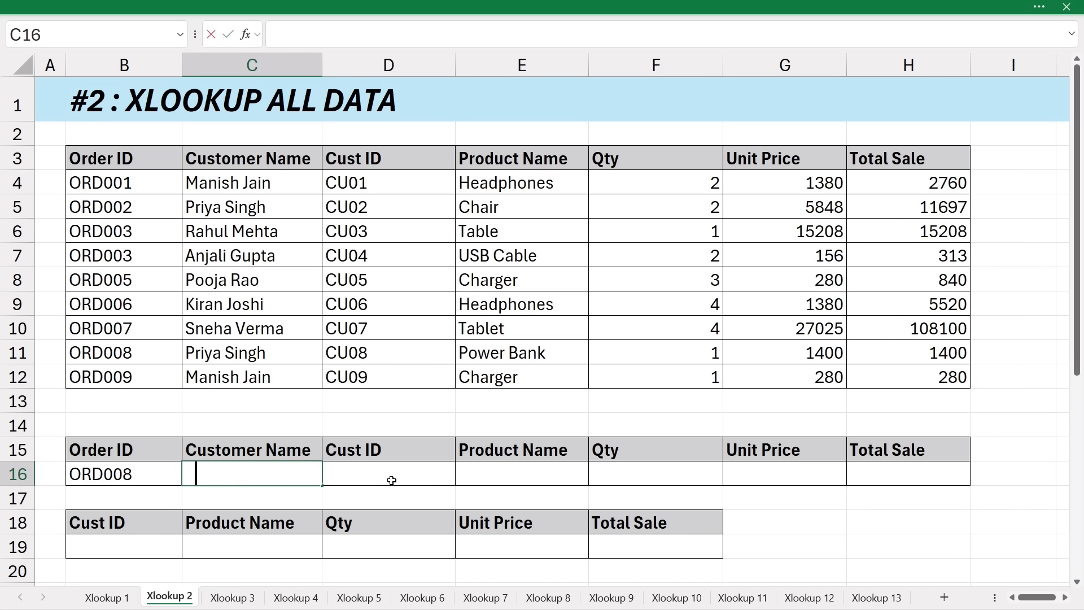
type("xloo")
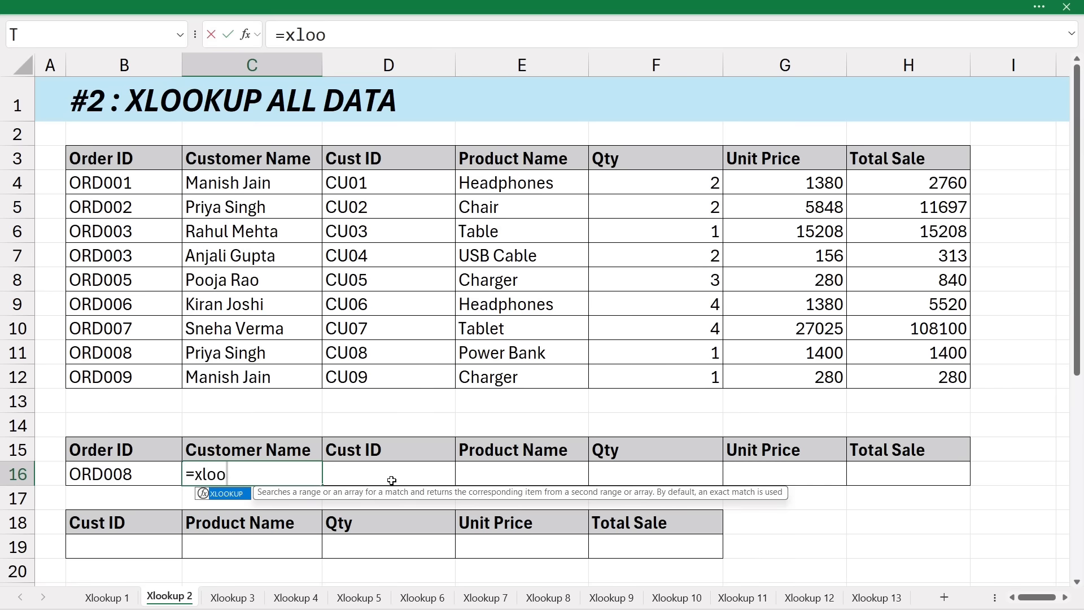
key("Tab")
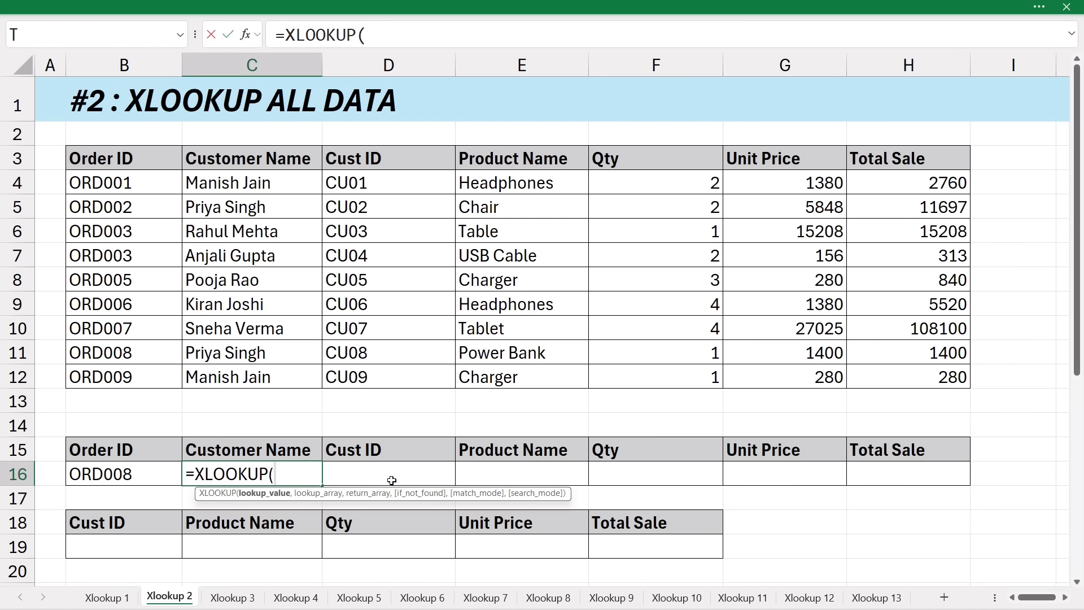
left_click(136, 481)
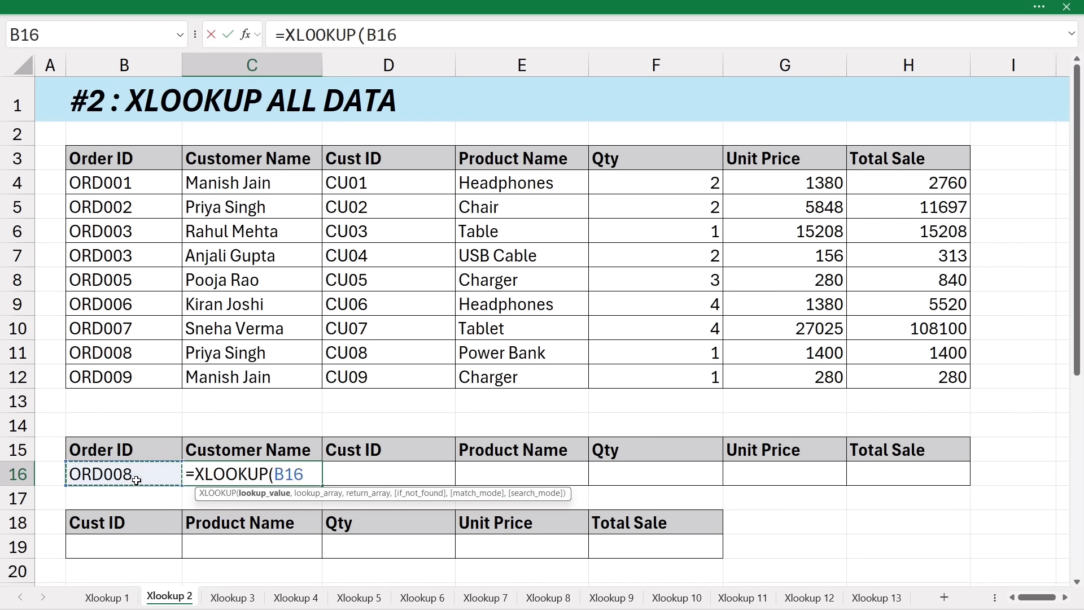
type(",")
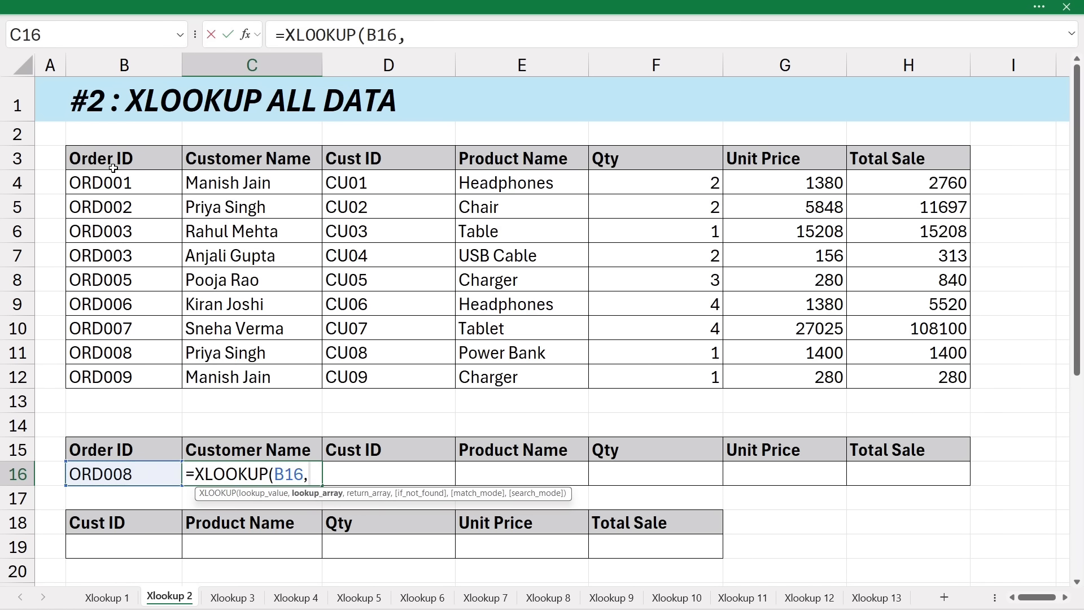
left_click_drag(113, 162, 122, 377)
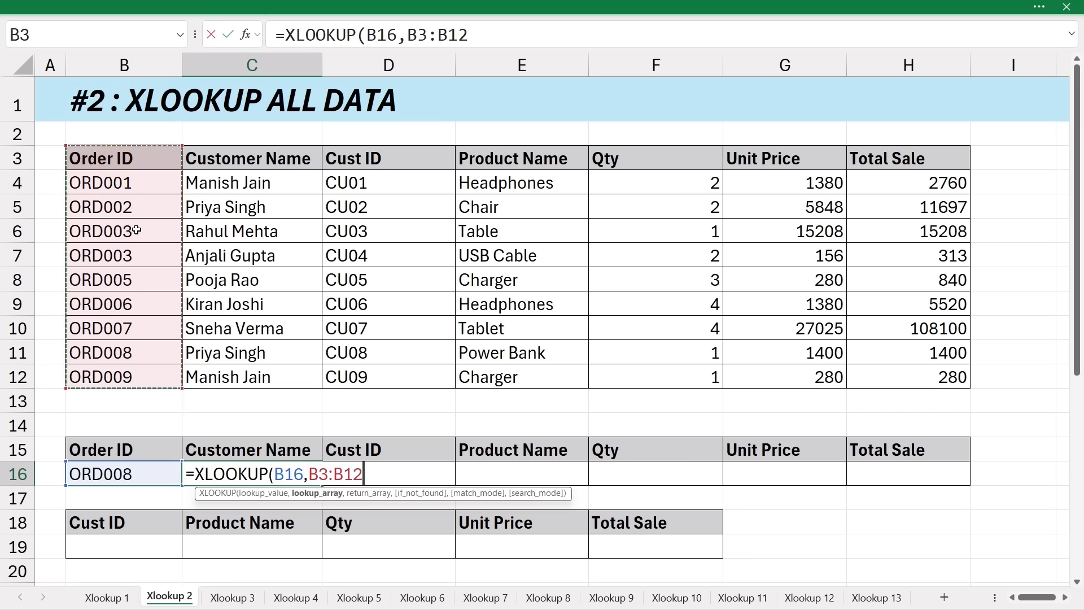
type(",")
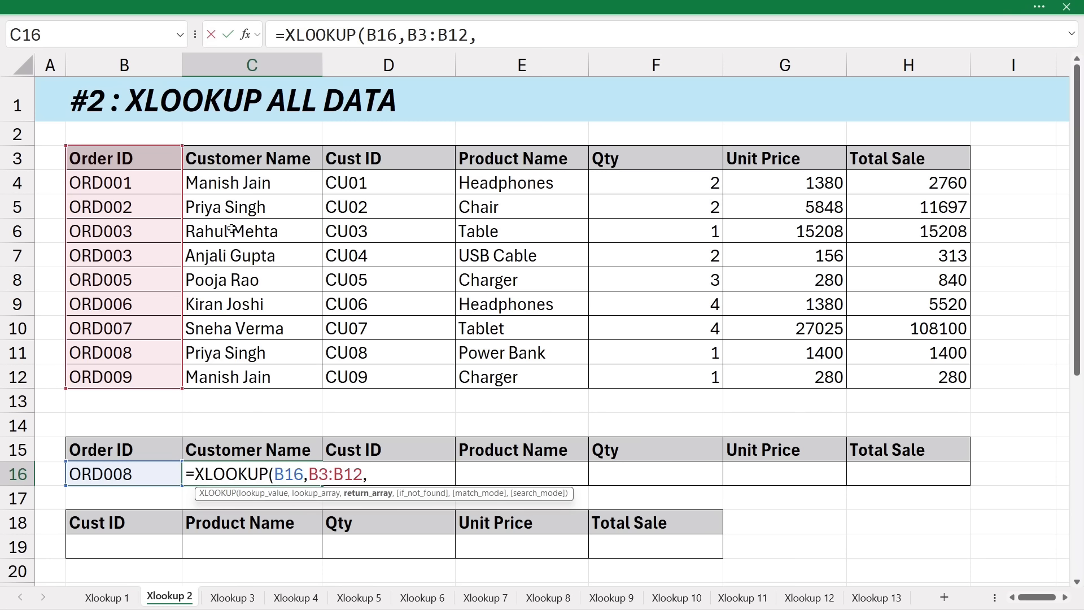
left_click_drag(237, 158, 229, 370)
key("Return")
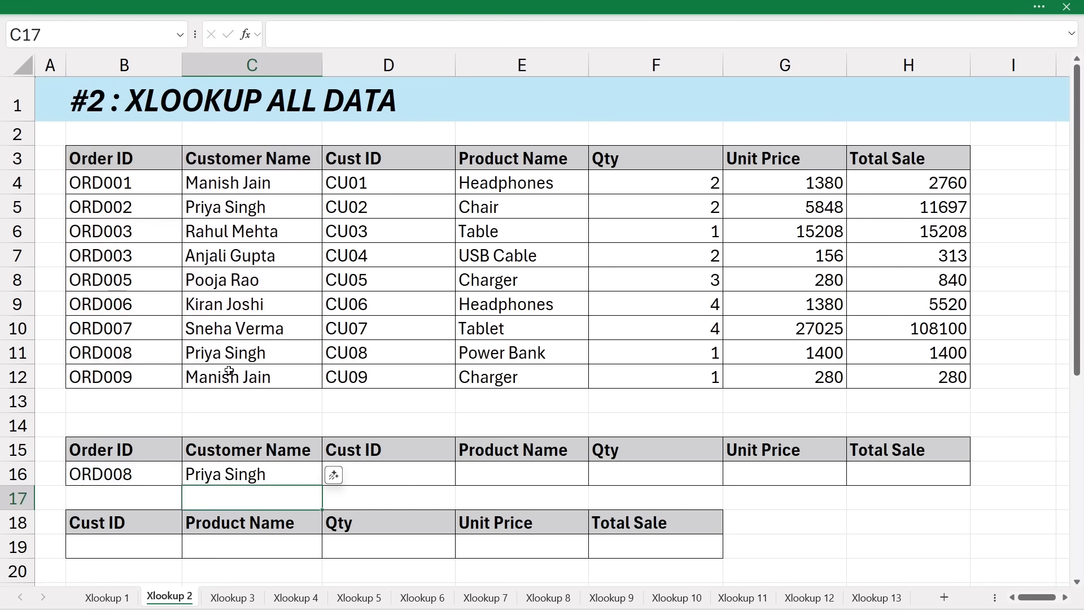
left_click(409, 481)
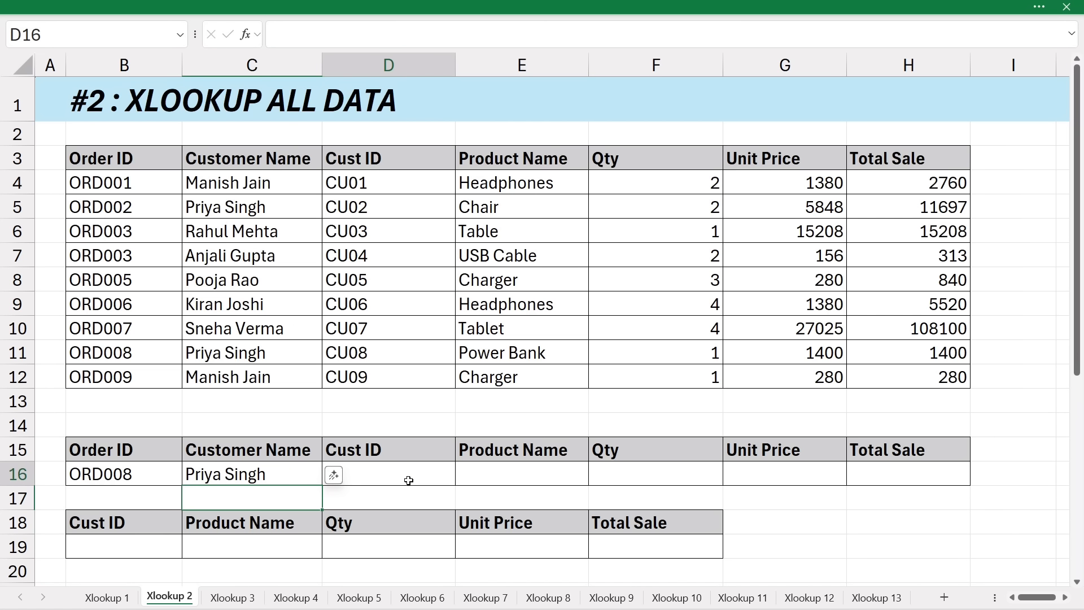
Replace the return array of the XLOOKUP in C16 with C3:H12 so it returns all details of the order.
left_click_drag(374, 160, 396, 375)
left_click(555, 479)
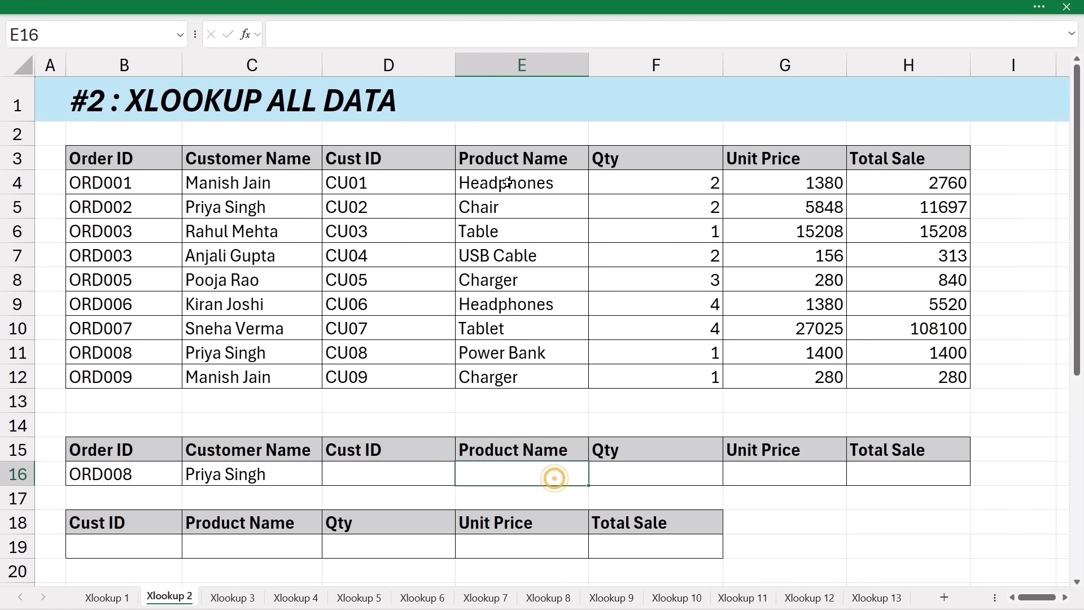
left_click_drag(510, 164, 509, 374)
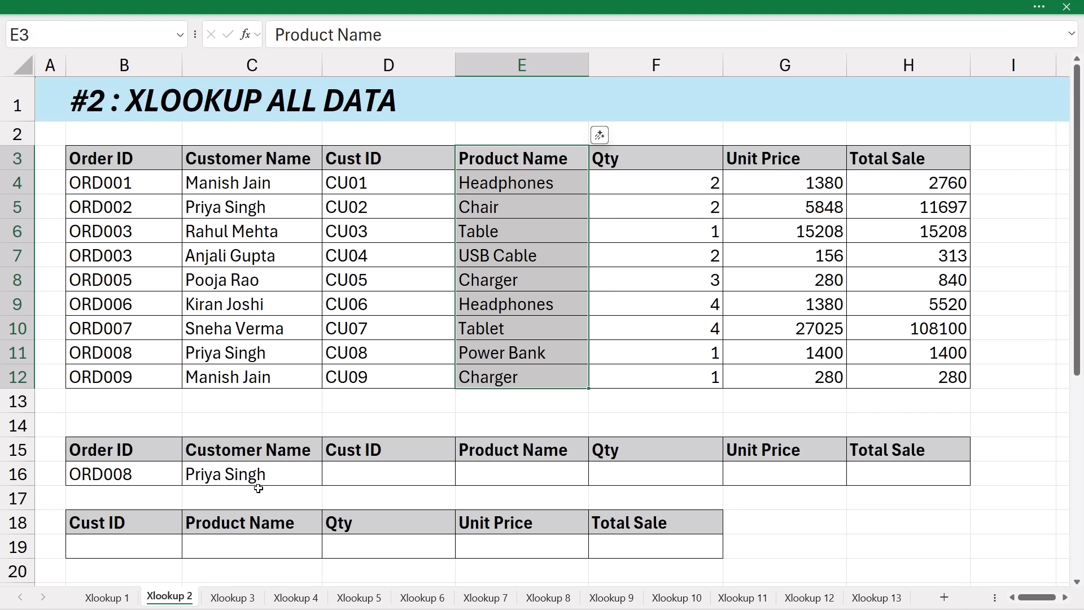
left_click(232, 480)
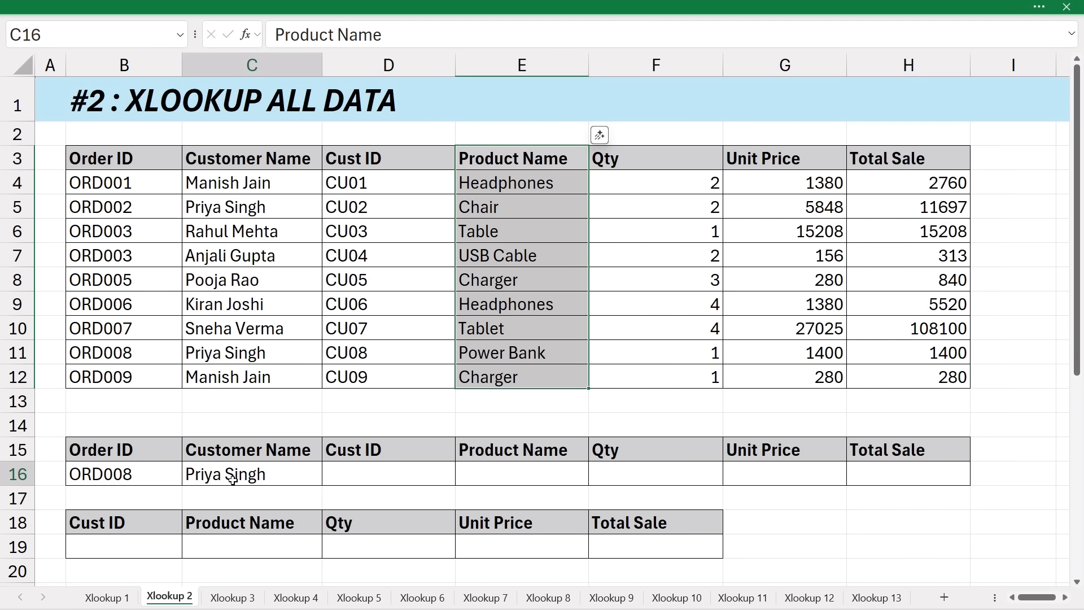
double_click(233, 479)
left_click(423, 479)
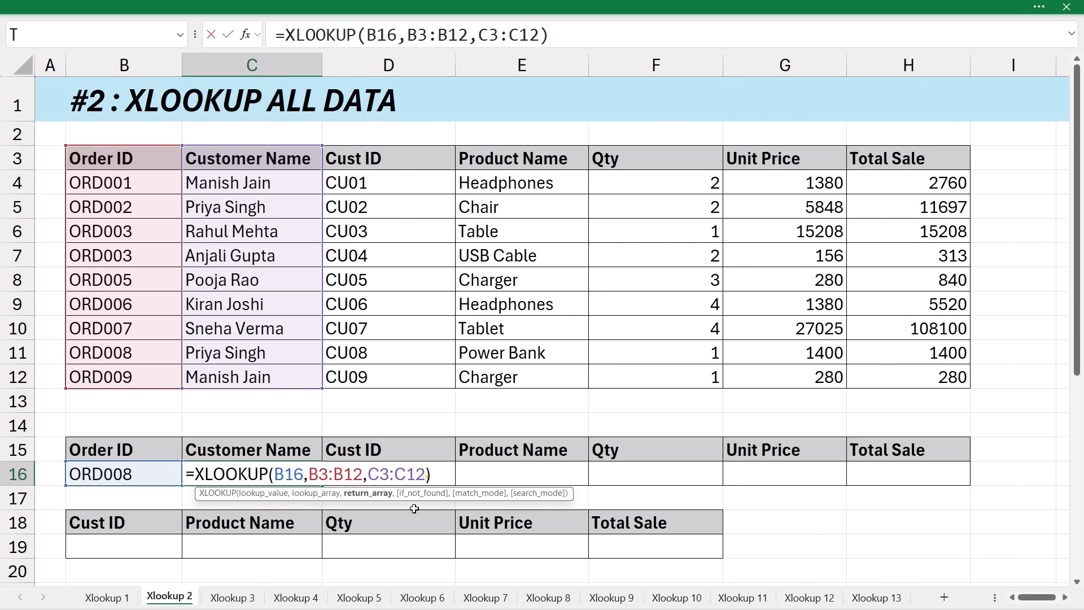
key("Delete")
key("BackSpace")
key("BackSpace")
key("BackSpace")
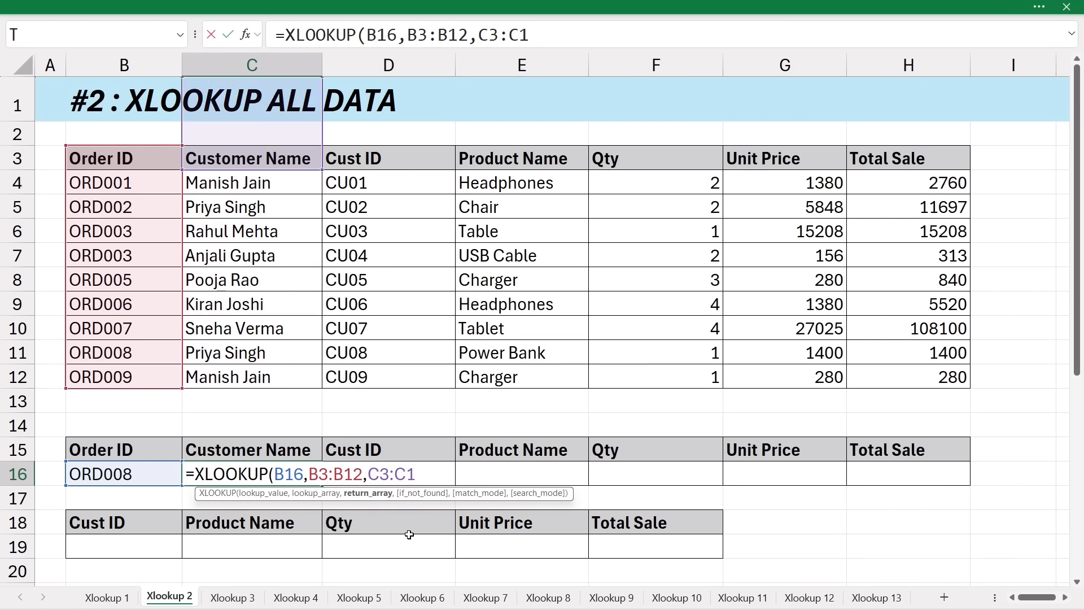
key("BackSpace")
key("BackSpace")
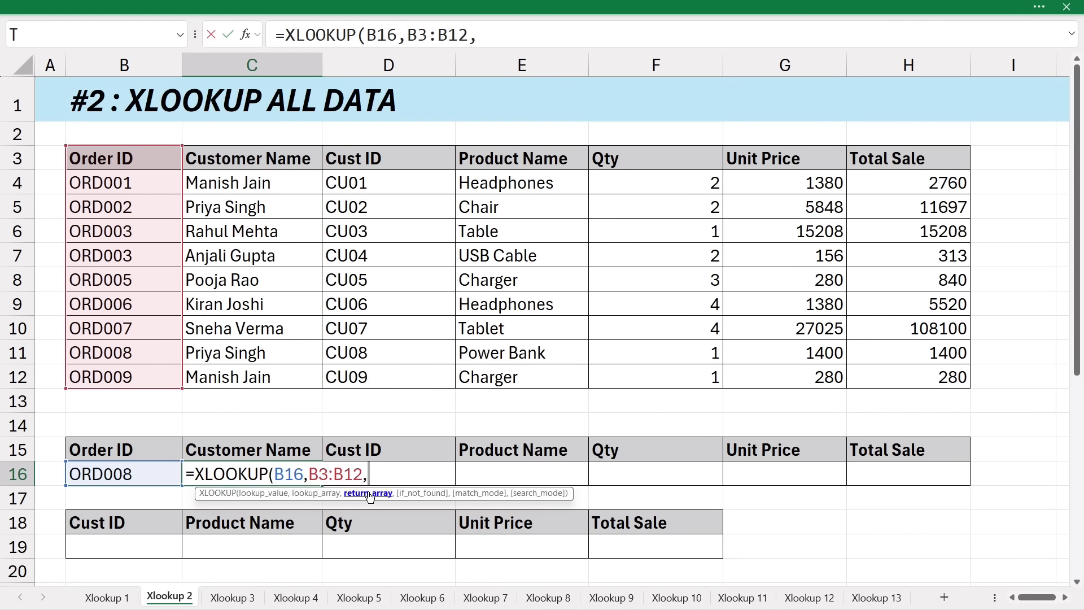
left_click_drag(245, 161, 878, 389)
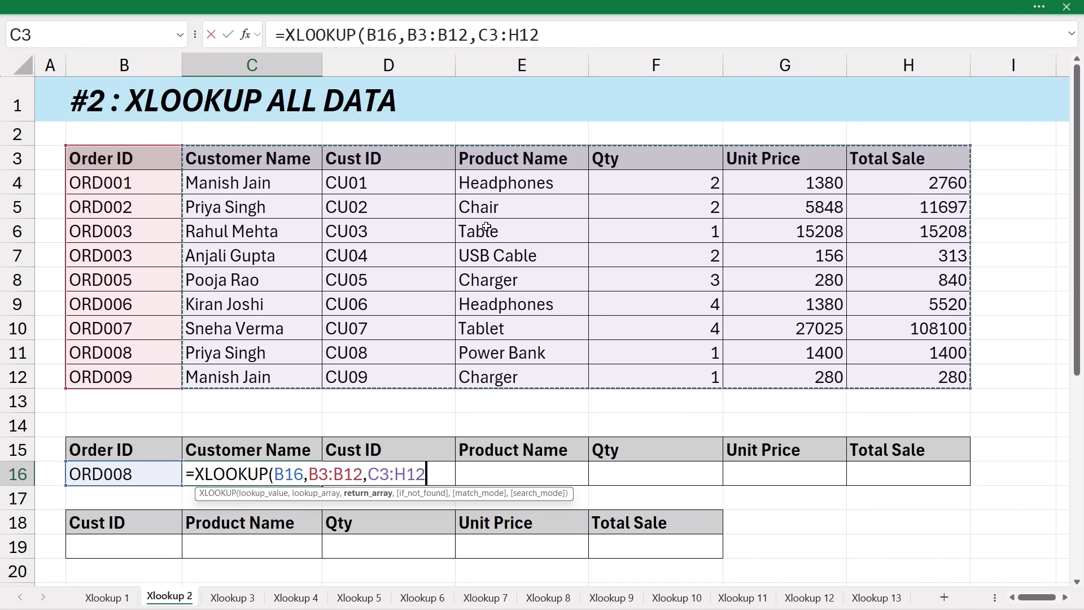
key("Return")
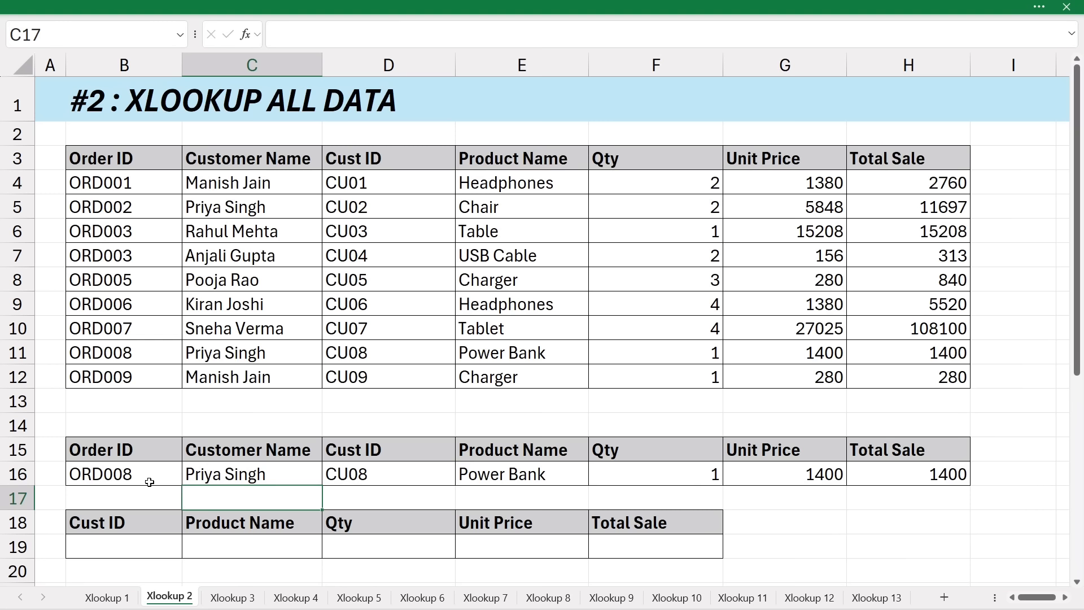
Compare the returned details with row 11 of the order table and change the last digit of B16's order ID to 5.
left_click(138, 358)
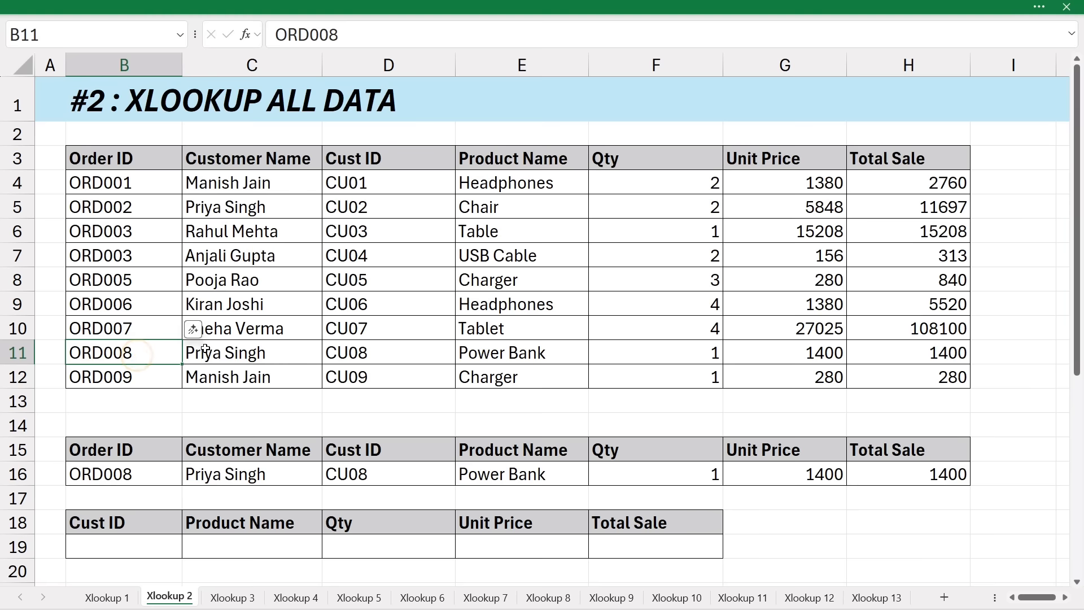
left_click_drag(220, 353, 878, 345)
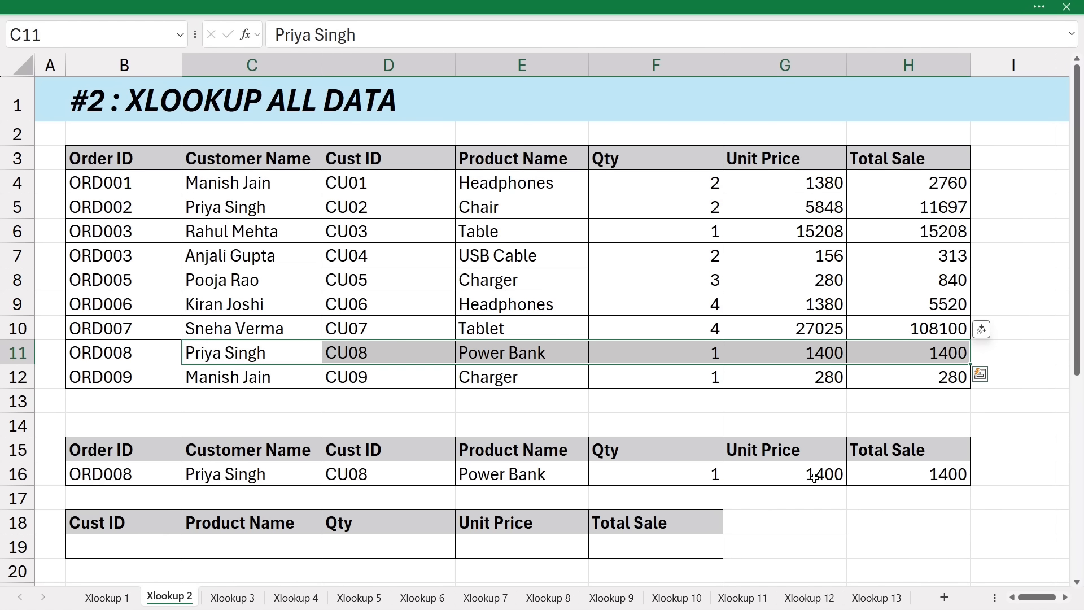
left_click(151, 477)
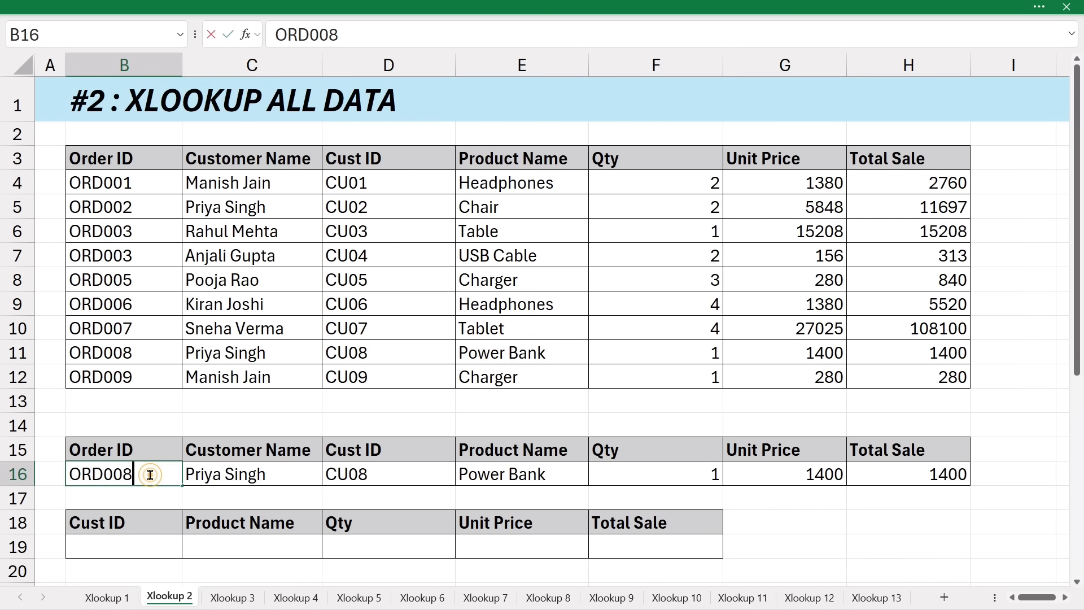
double_click(150, 475)
key("BackSpace")
type("5")
key("Return")
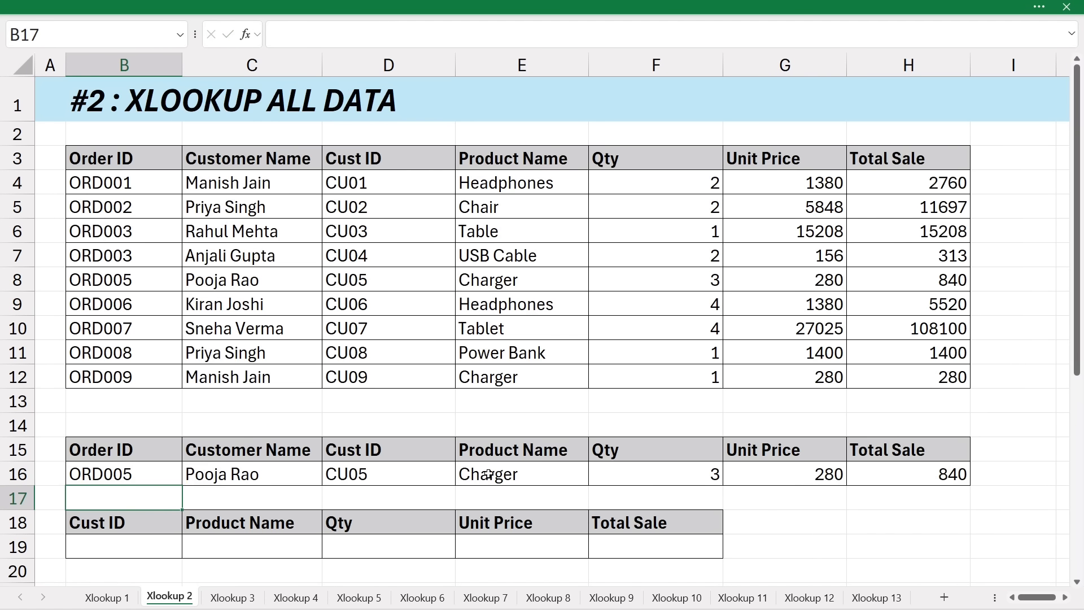
Copy the Cust ID from D8 into the Cust ID cell B19.
left_click(118, 552)
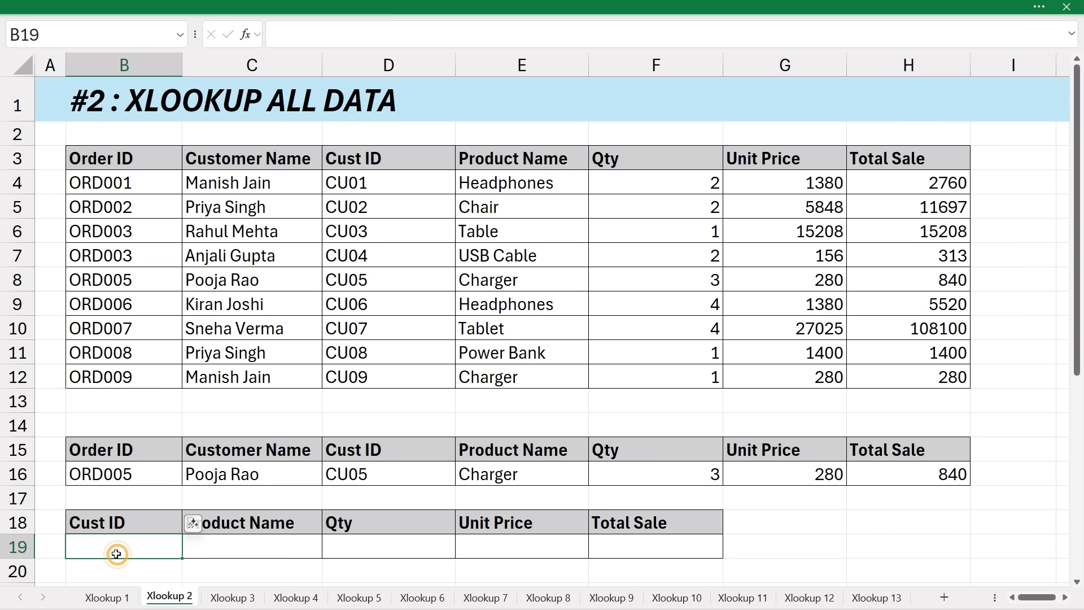
left_click(351, 288)
key("ctrl+c")
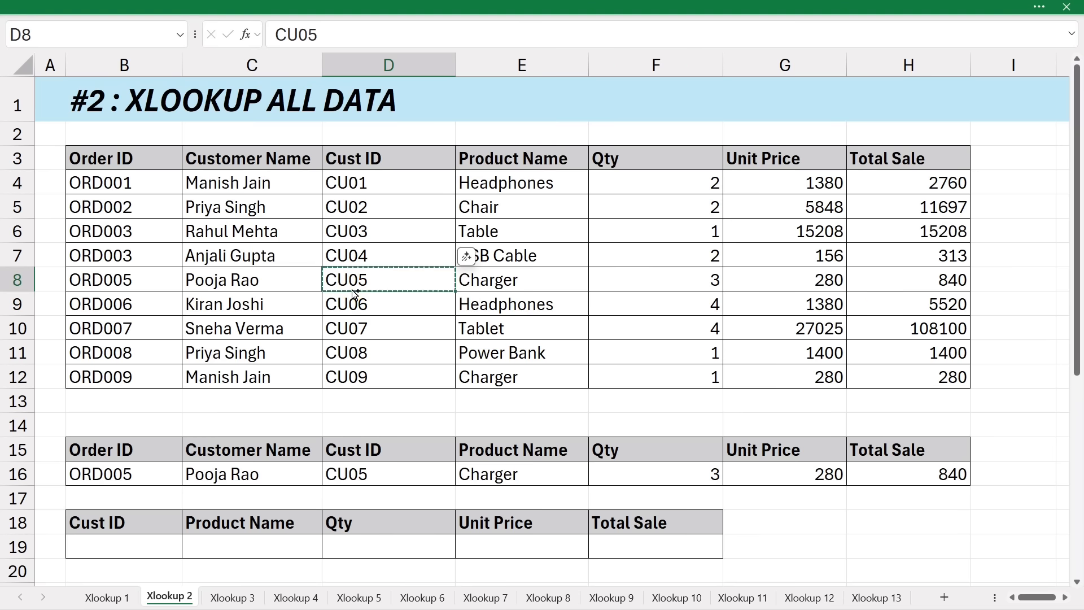
left_click(126, 544)
key("ctrl+v")
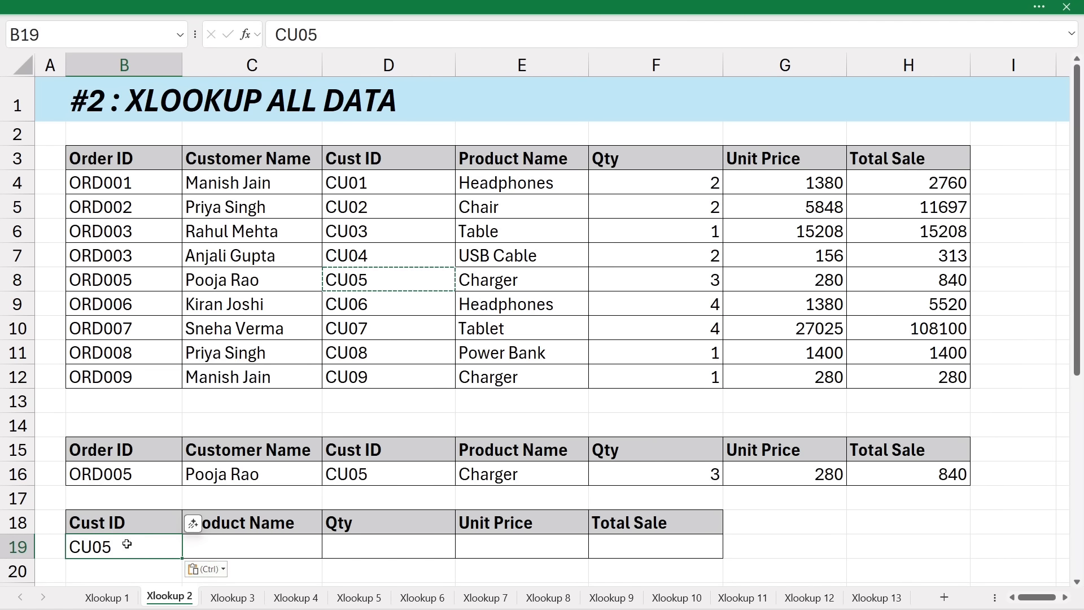
Enter an XLOOKUP in C19 that finds the Cust ID from B19 in D3:D12 and returns the order details from E3:H12.
left_click(243, 557)
left_click(363, 547)
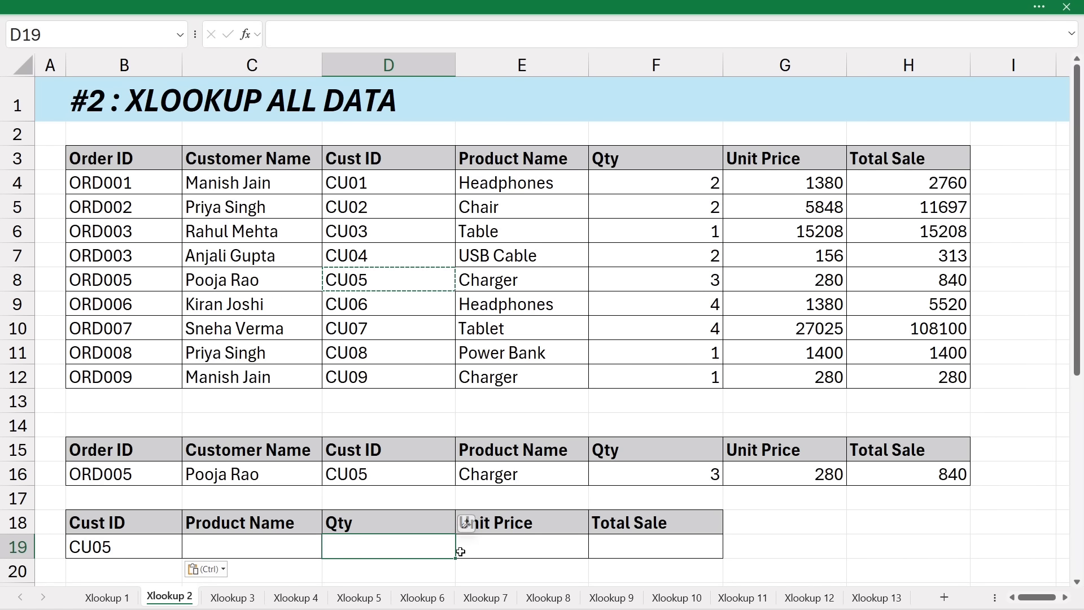
left_click(239, 556)
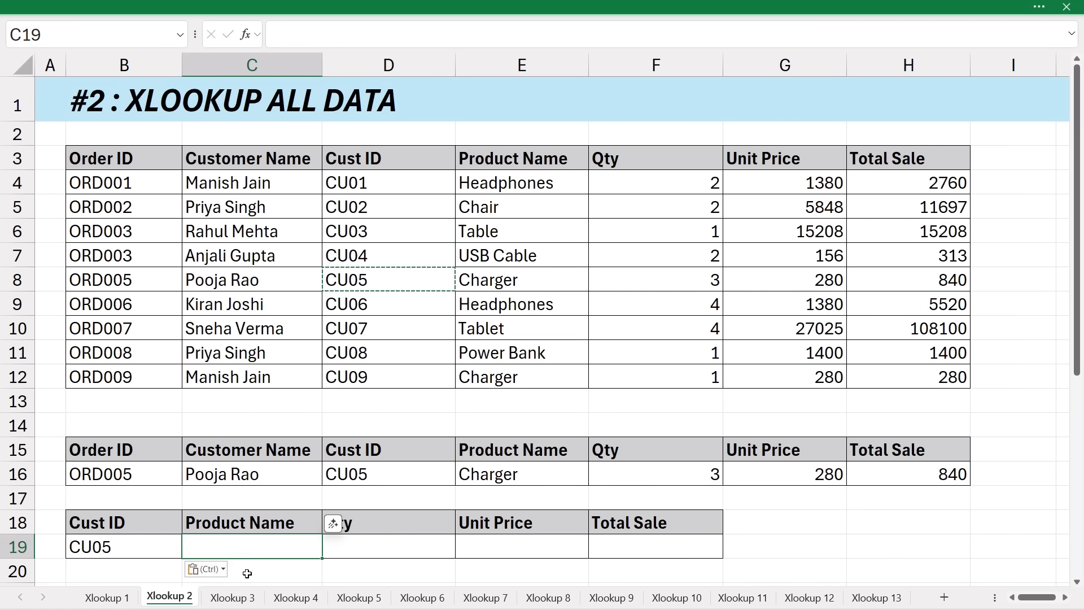
type("=xloo")
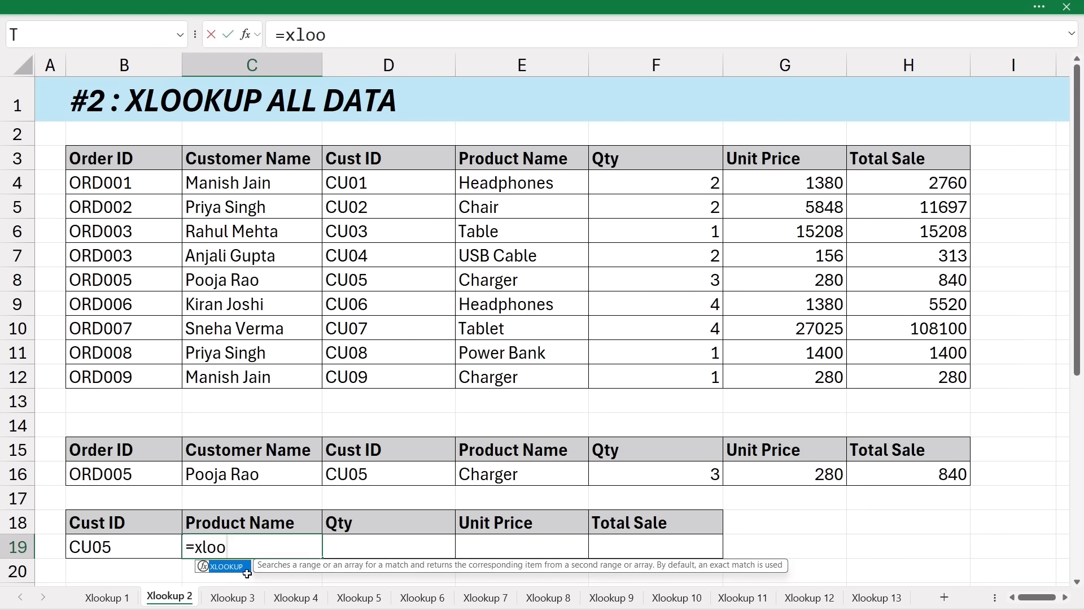
key("Tab")
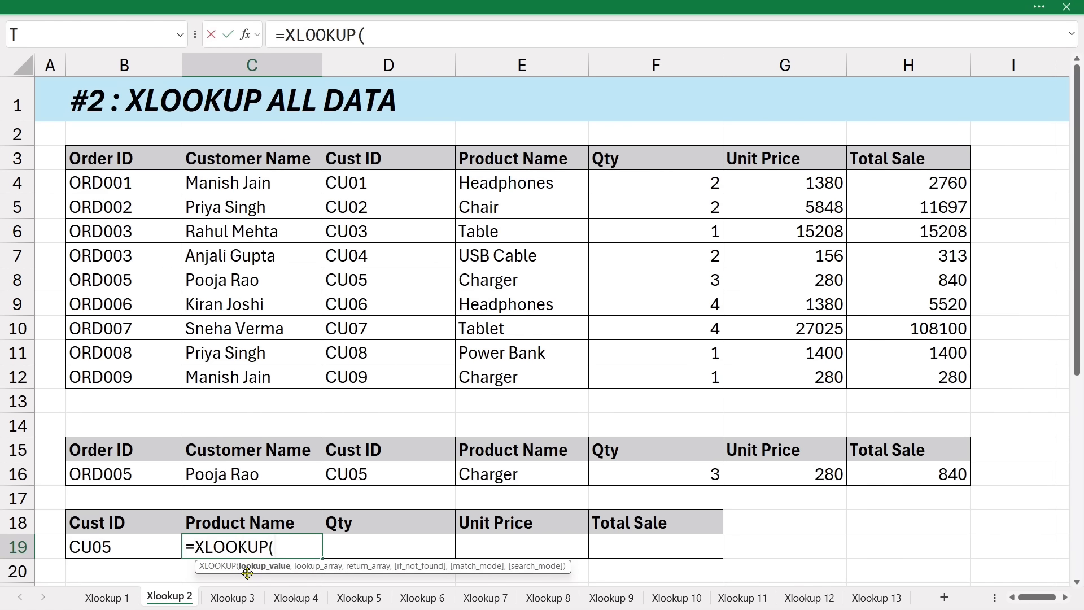
left_click(120, 546)
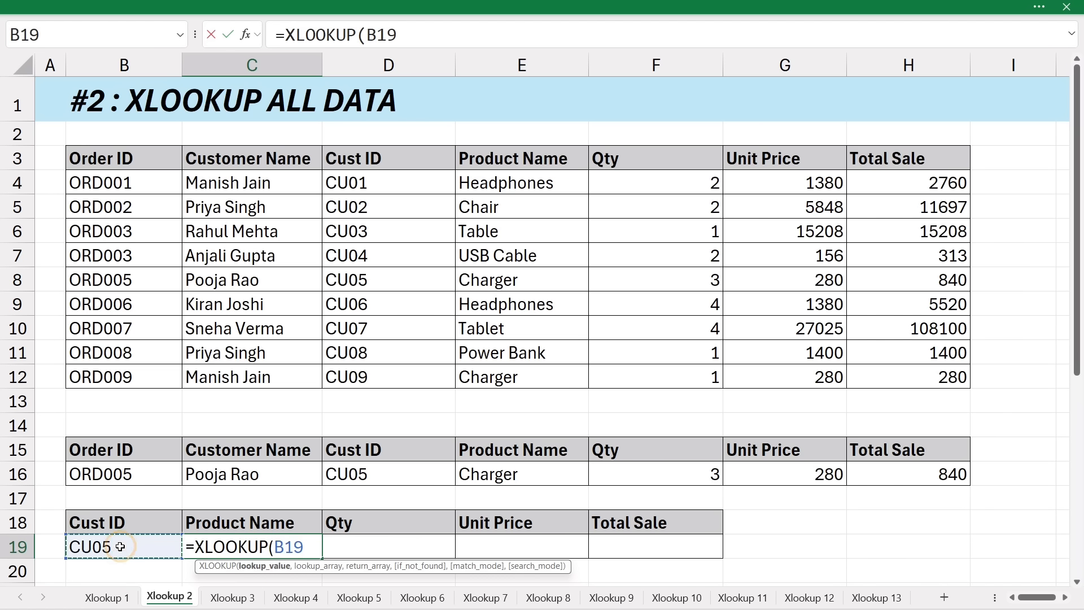
type(",")
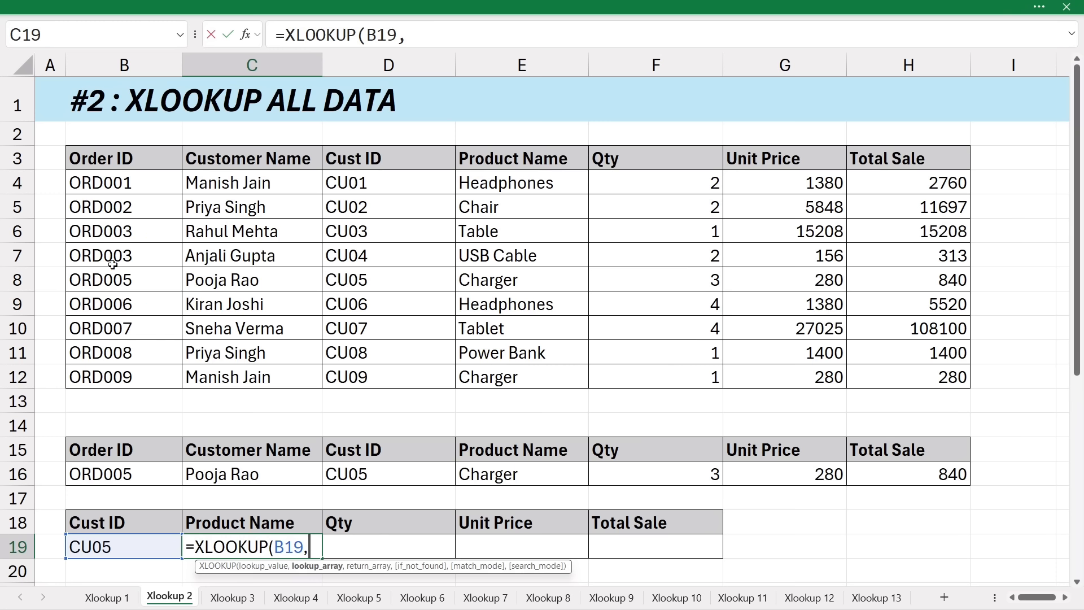
left_click_drag(386, 159, 392, 363)
type(",")
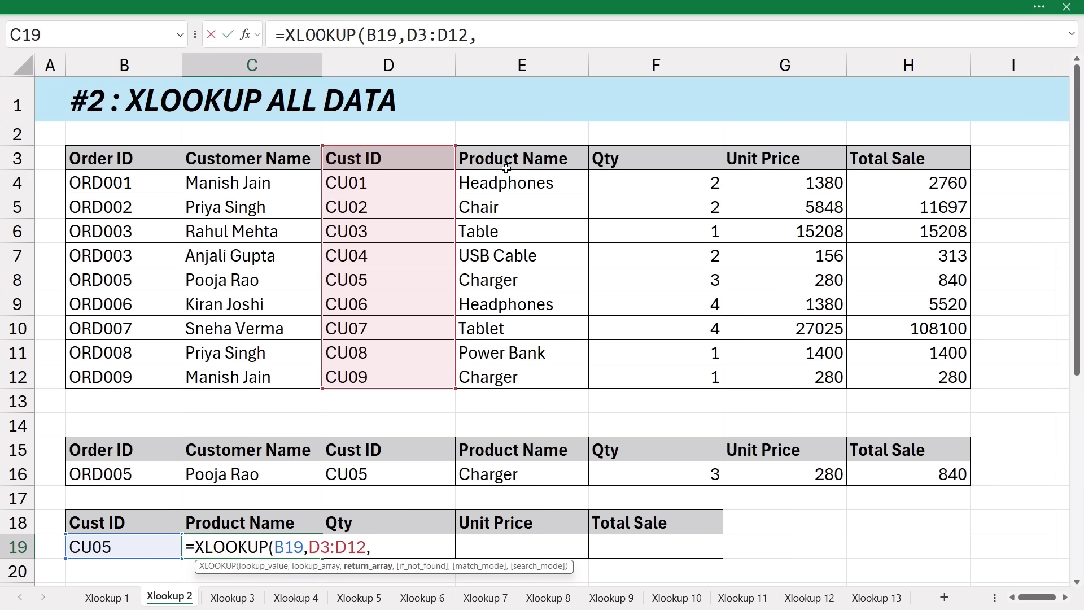
left_click_drag(483, 164, 878, 379)
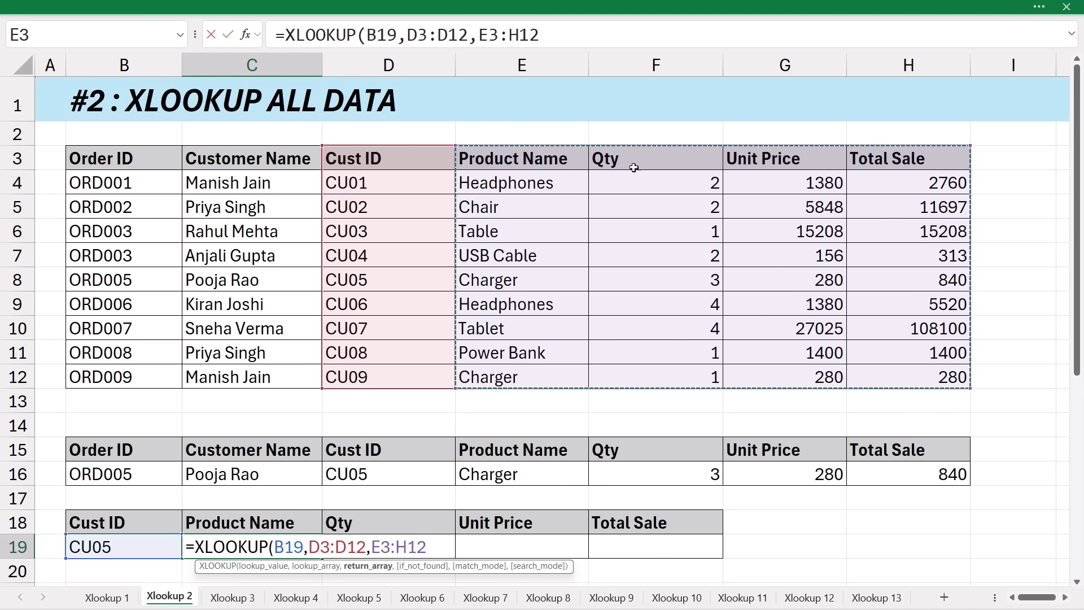
key("Return")
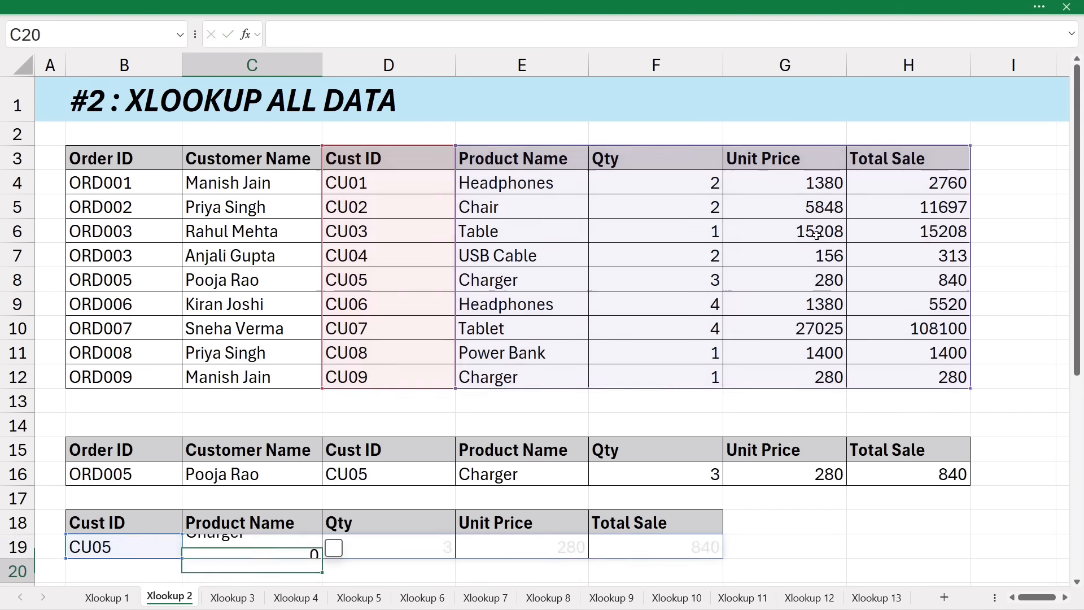
Check the order details returned in C19:F19 for the Cust ID in B19.
left_click(107, 547)
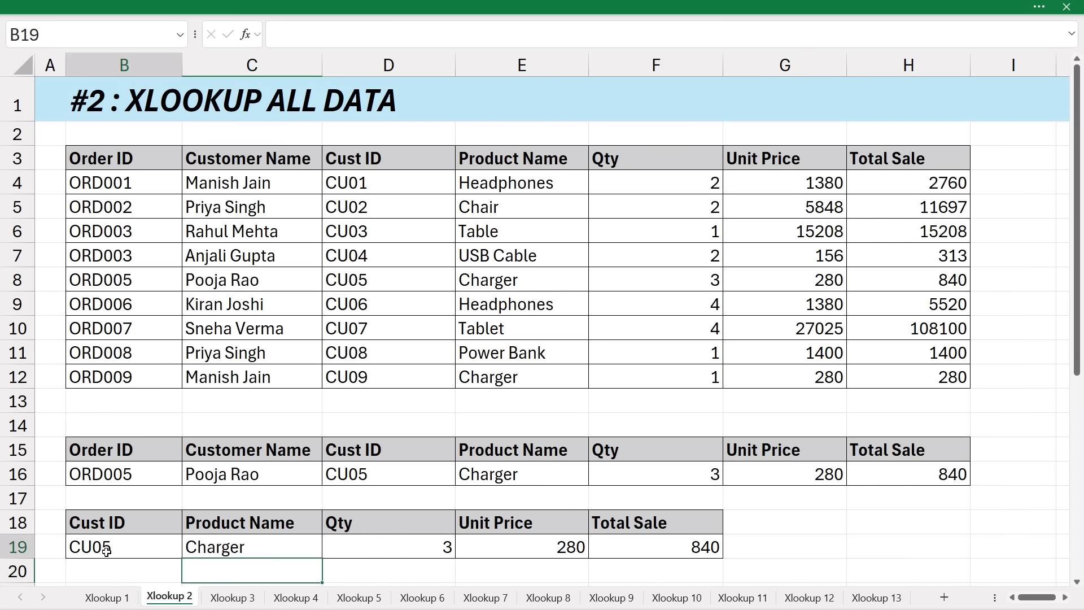
left_click_drag(261, 548, 706, 548)
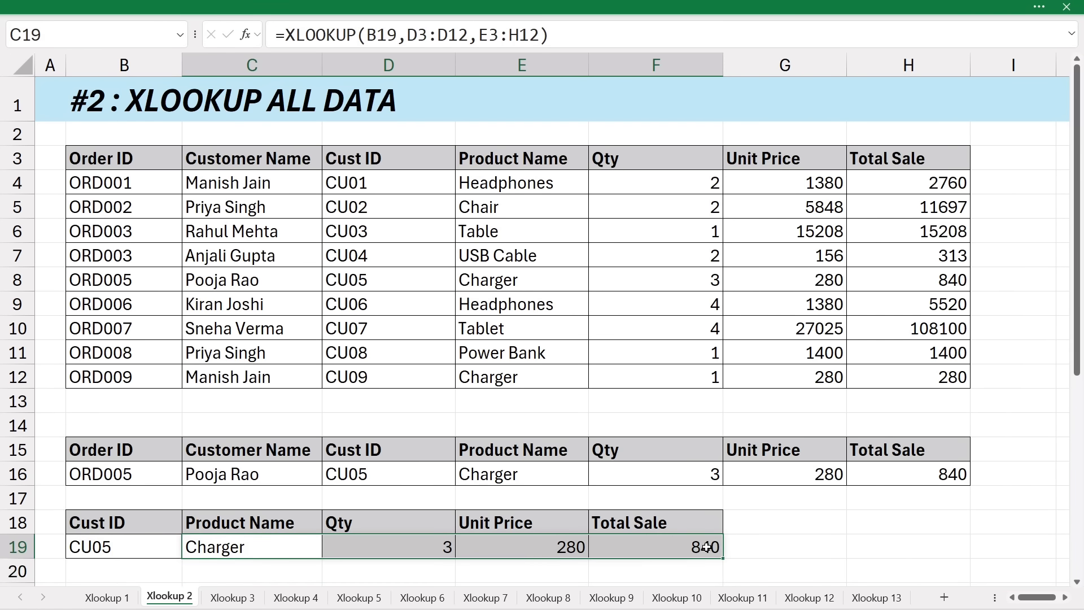
left_click(754, 532)
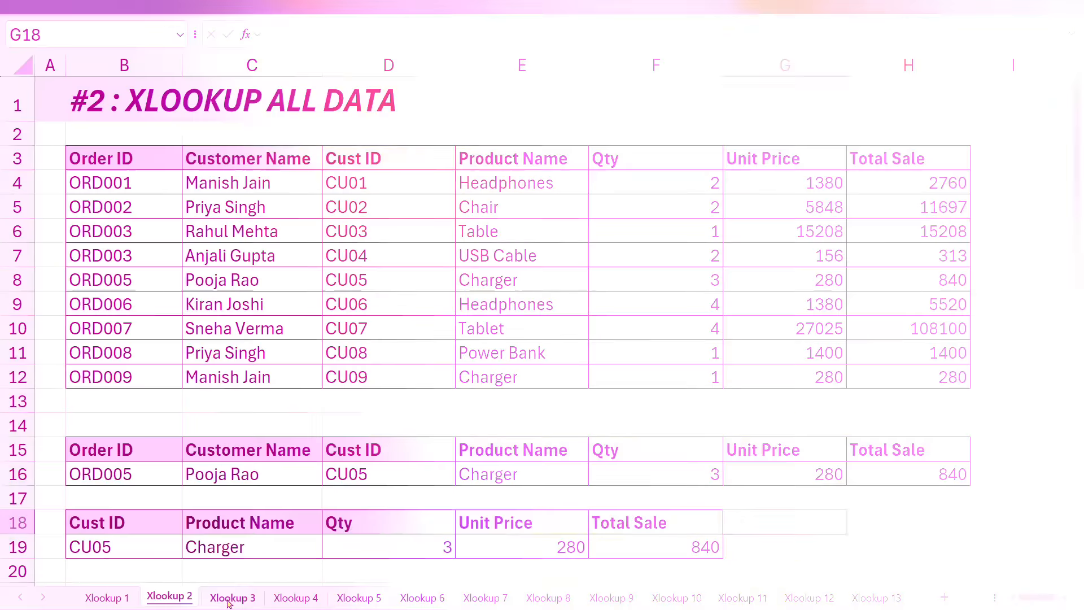
Go to the Xlookup 3 sheet and review the order IDs in B14:B16 and the empty result cells C14:H16.
left_click(231, 597)
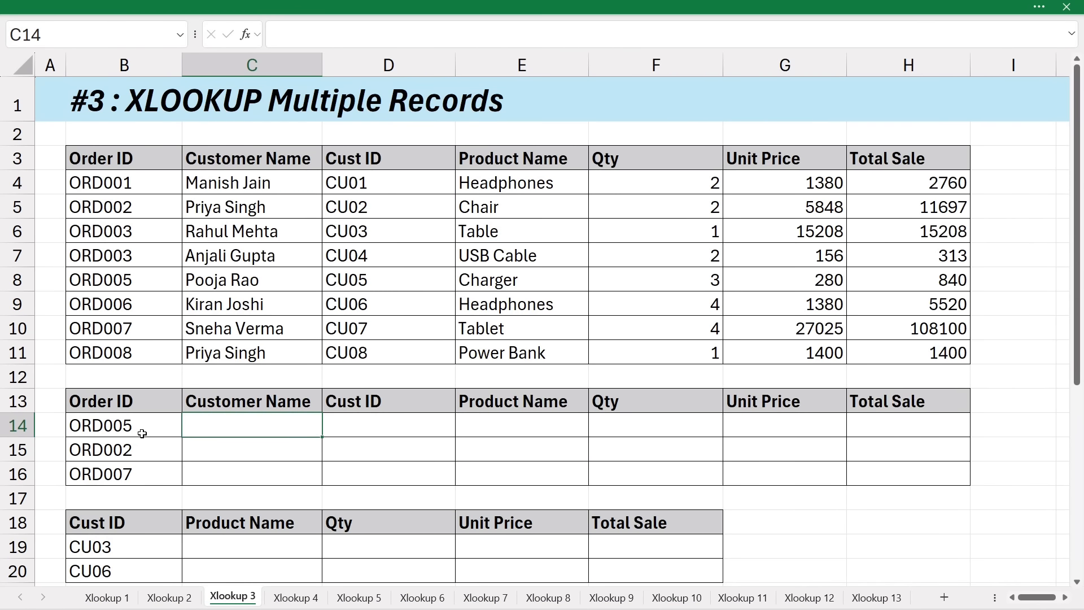
left_click(140, 450)
left_click(140, 428)
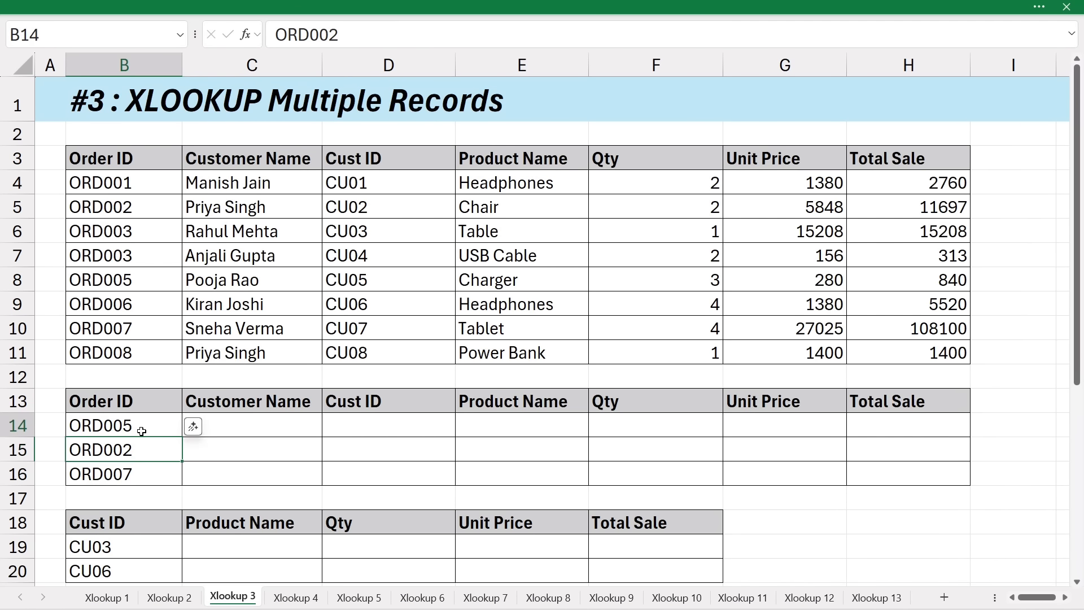
left_click_drag(148, 423, 145, 475)
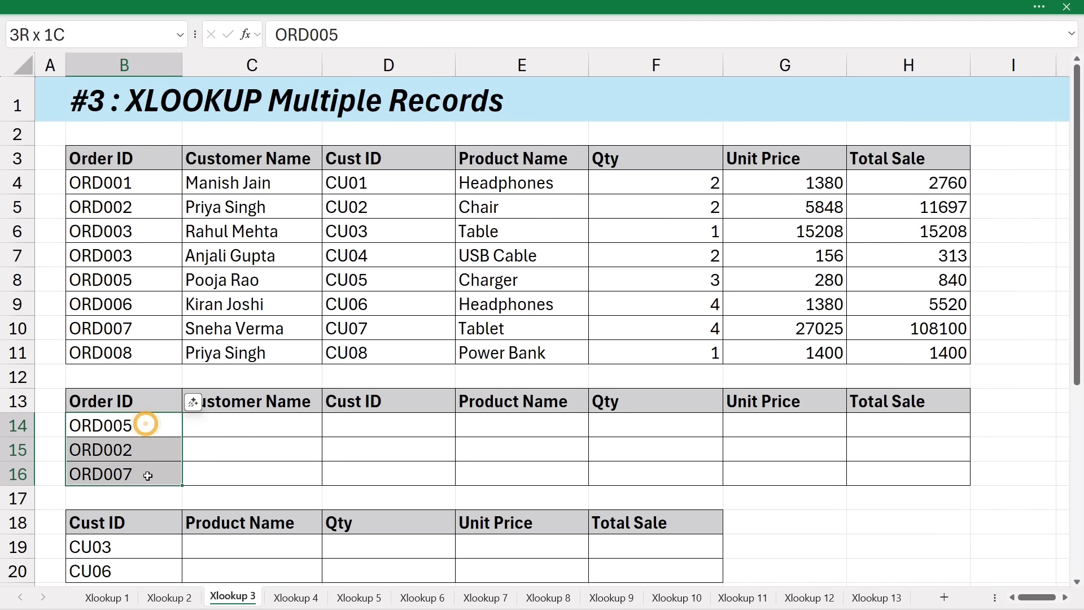
left_click_drag(218, 423, 904, 475)
Enter an XLOOKUP in C14 that finds the Order ID from B14 in $B$3:$B$11 and returns the order details from $C$3:$H$11.
left_click(203, 428)
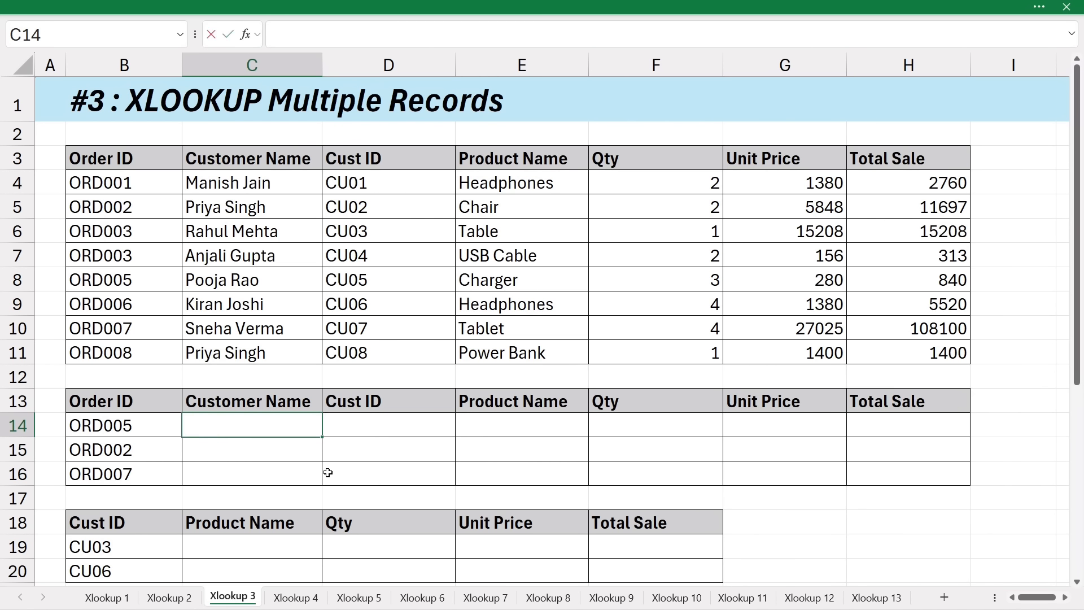
type("=xloo")
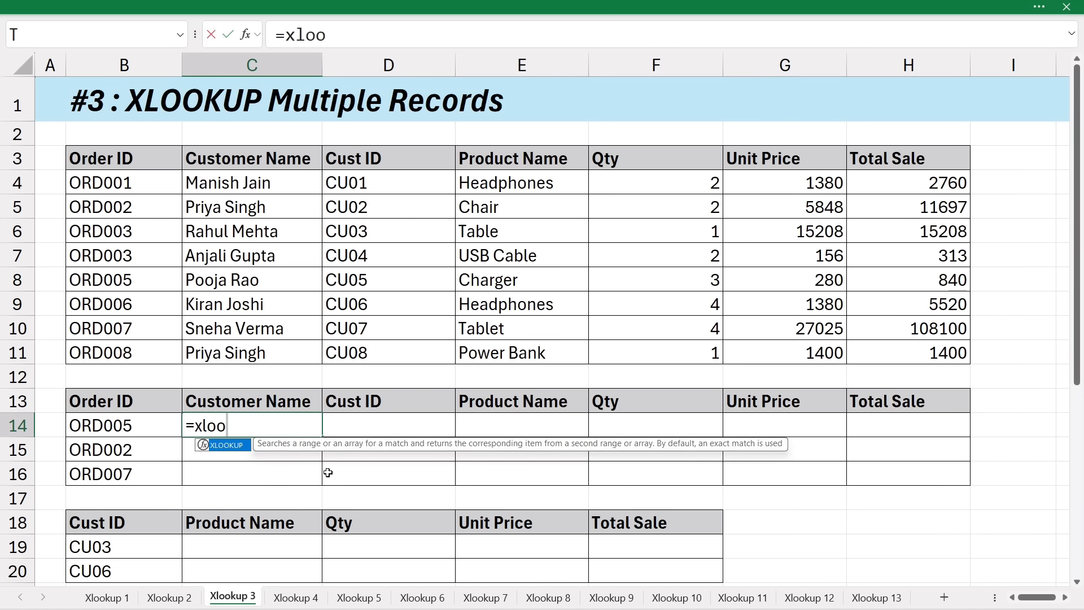
key("Tab")
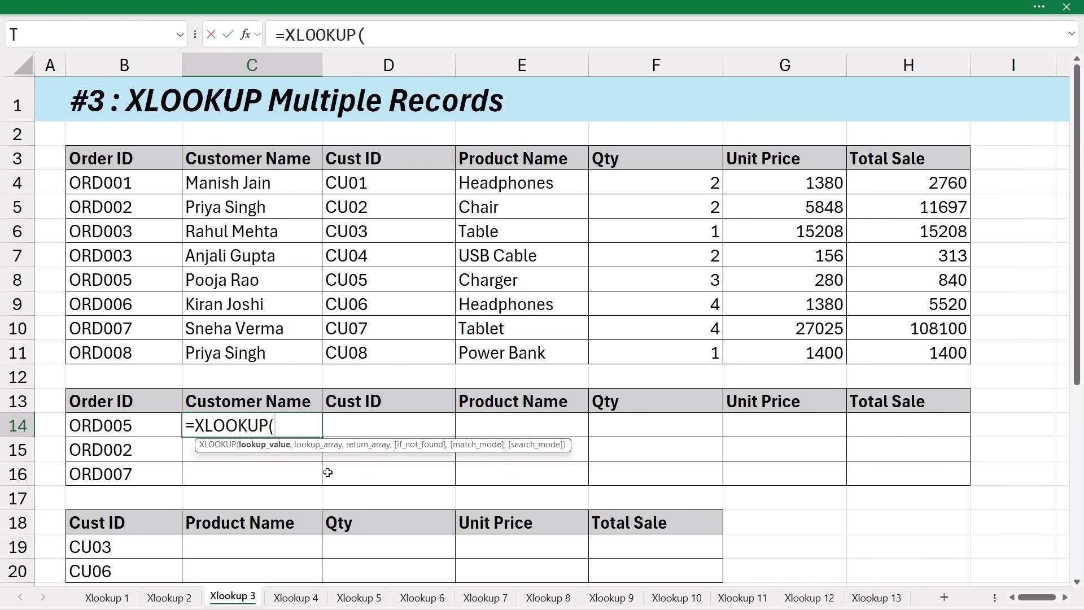
left_click(149, 427)
type(",")
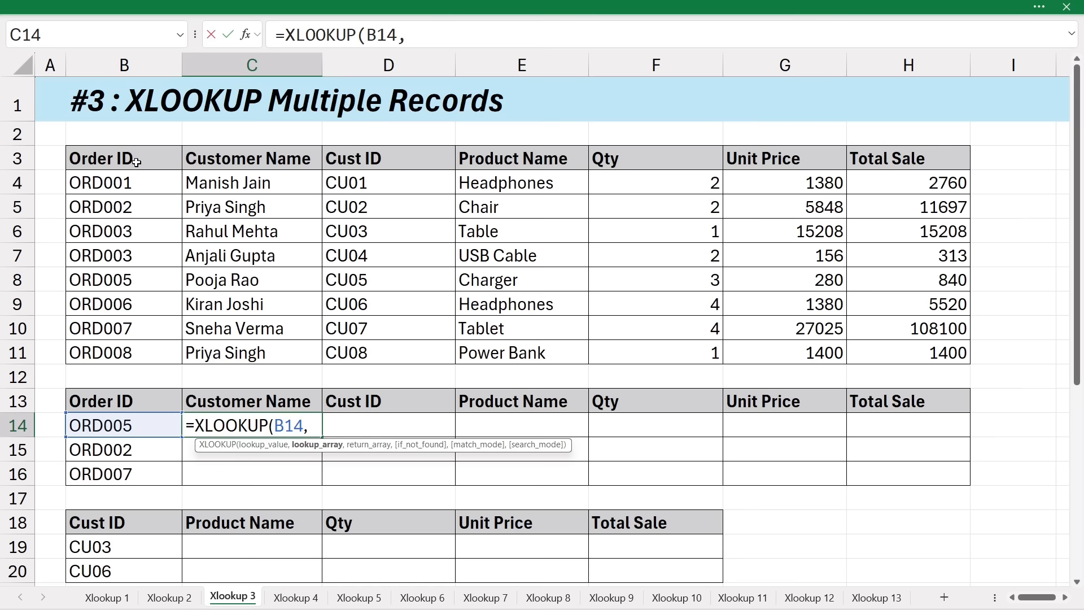
left_click_drag(136, 162, 136, 353)
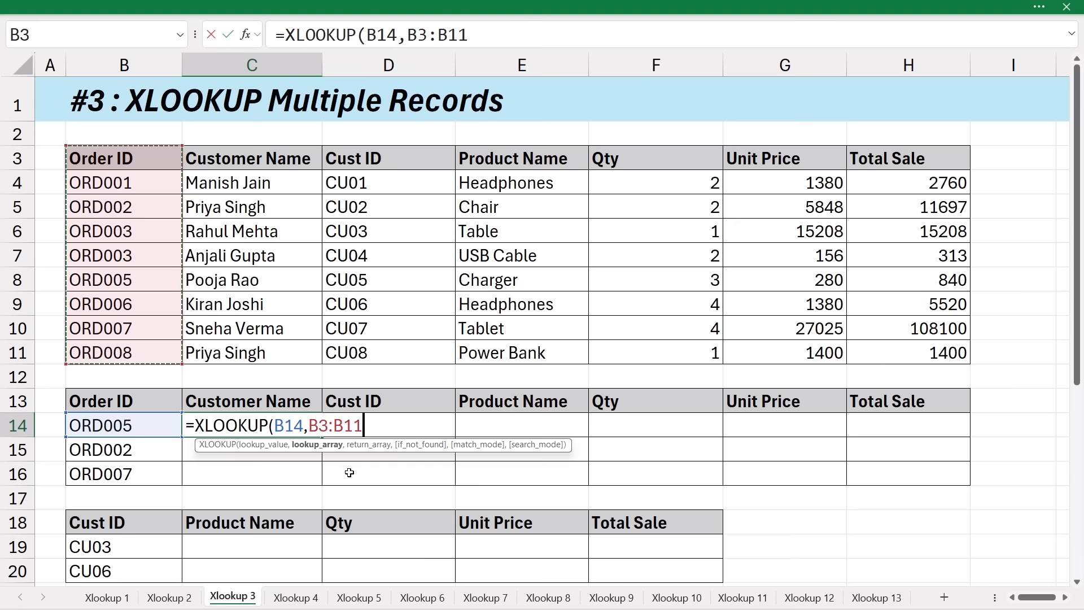
key("F4")
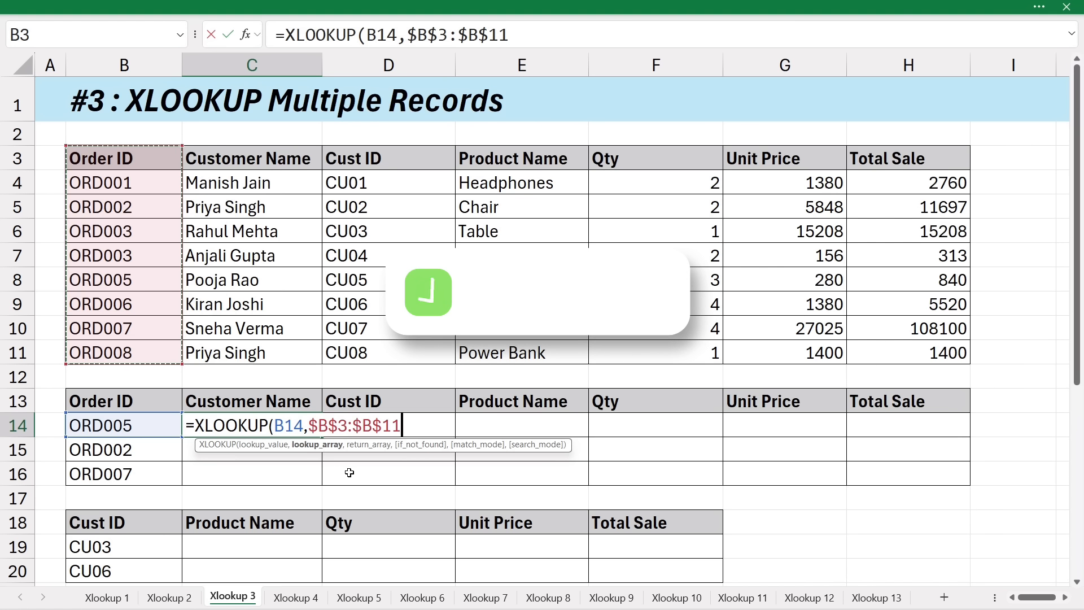
type(",")
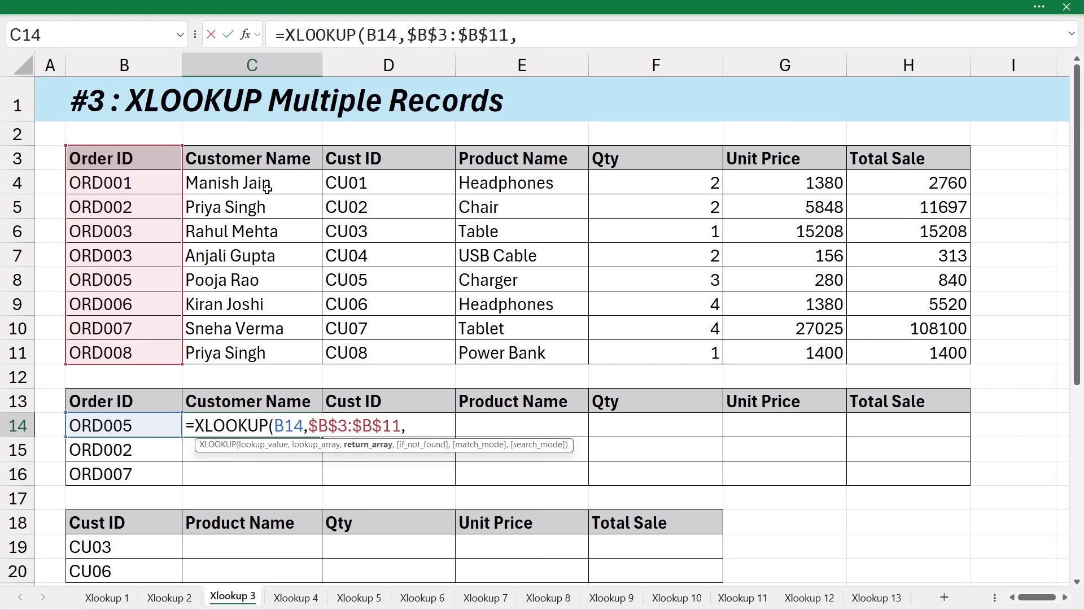
left_click_drag(226, 156, 880, 347)
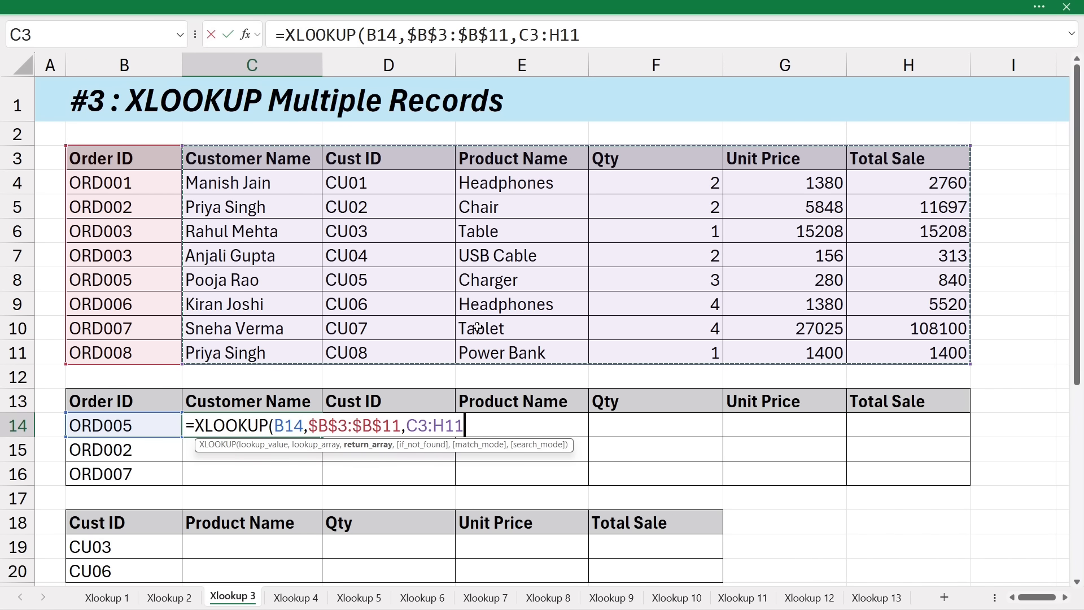
key("F4")
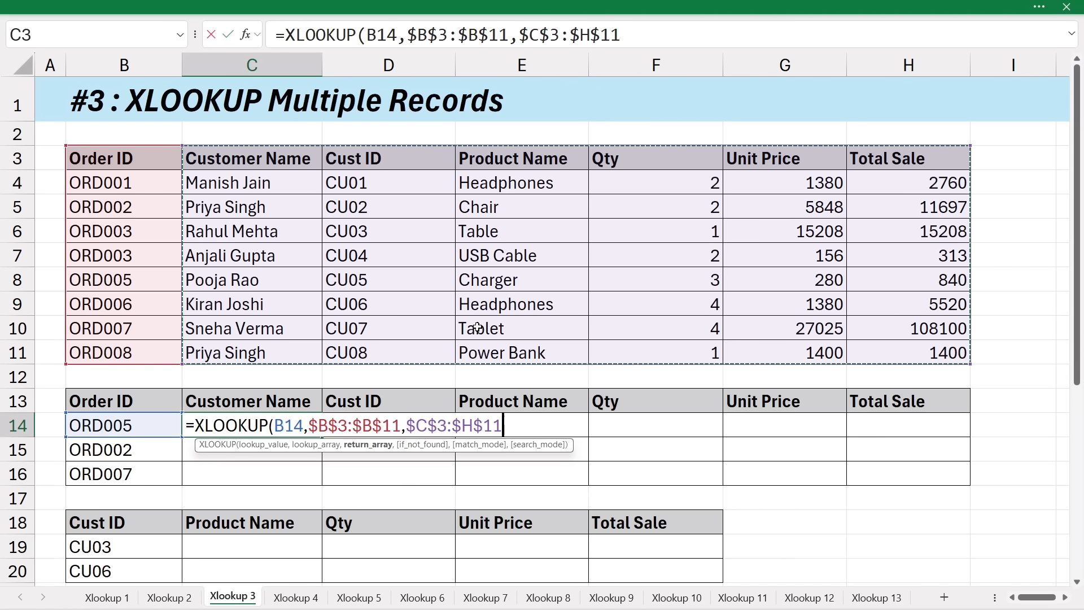
type(")")
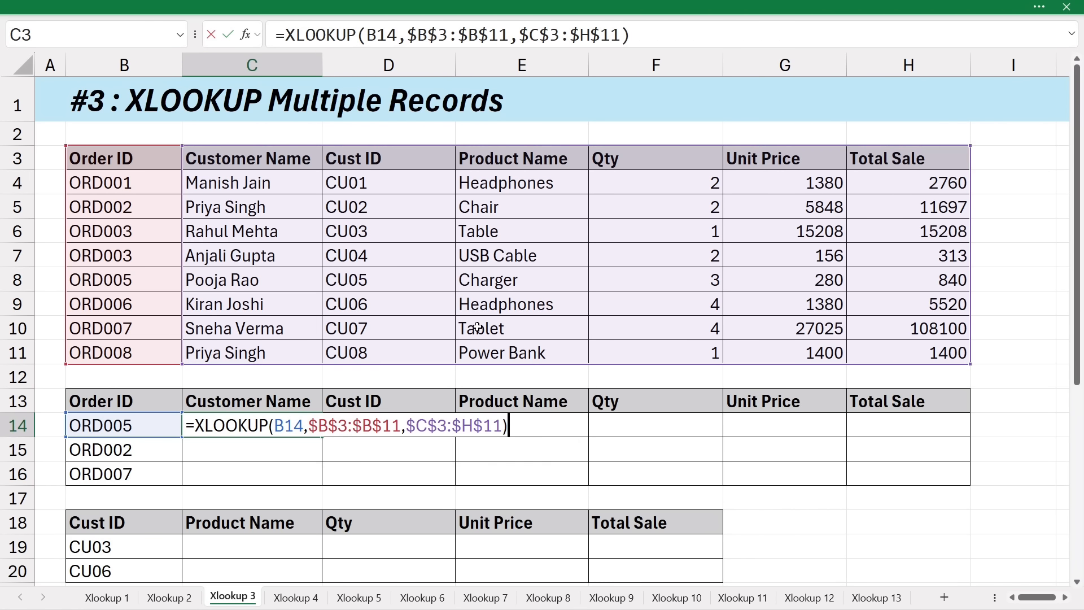
key("Return")
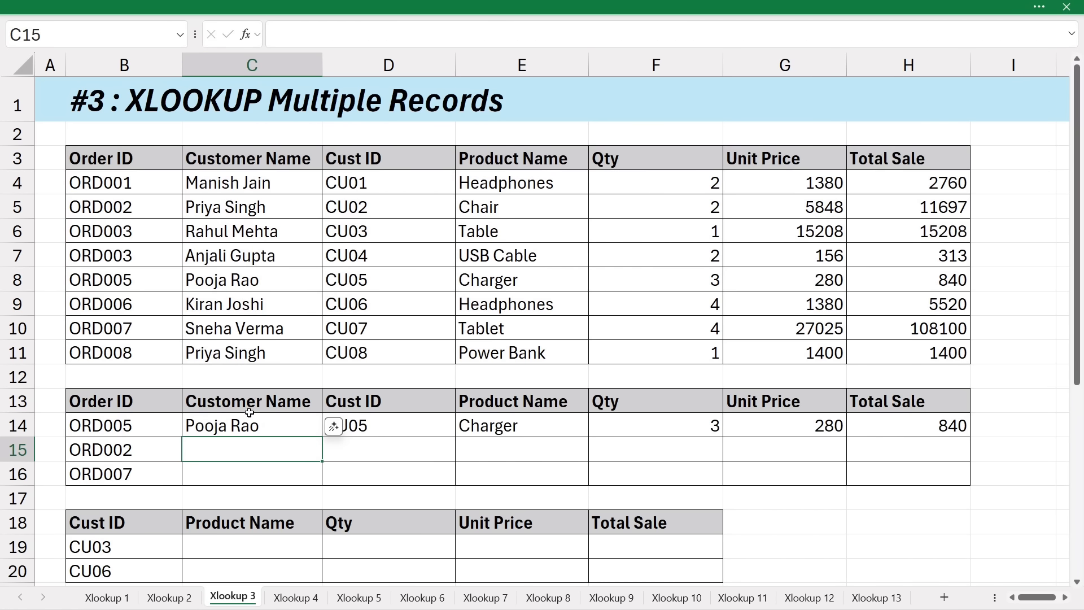
Fill the XLOOKUP formula from C14 down to C16 for the remaining Order IDs.
left_click(249, 421)
left_click_drag(320, 438, 319, 480)
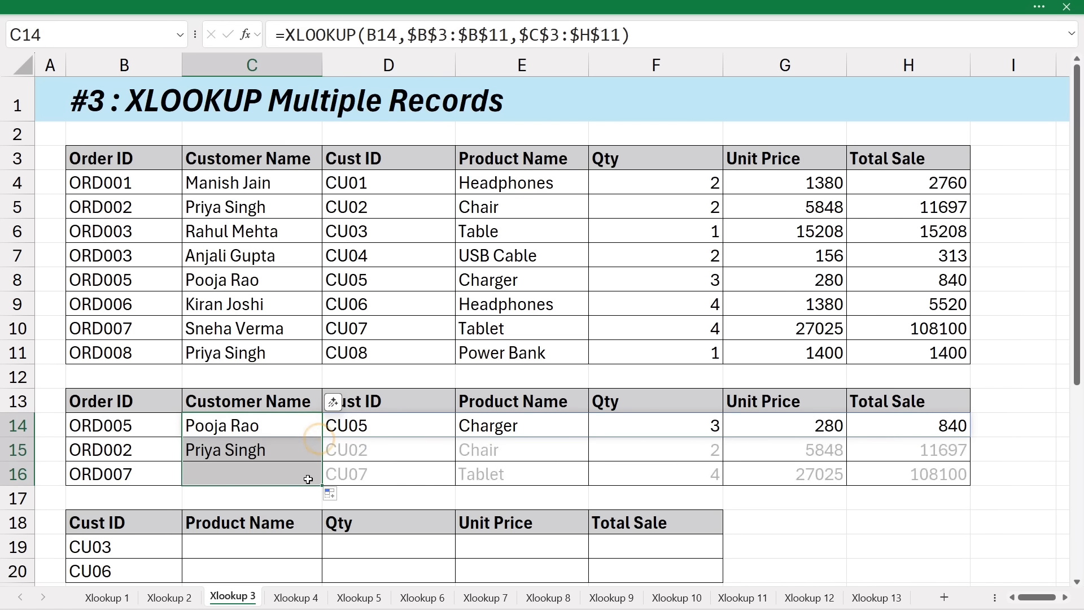
left_click(143, 452)
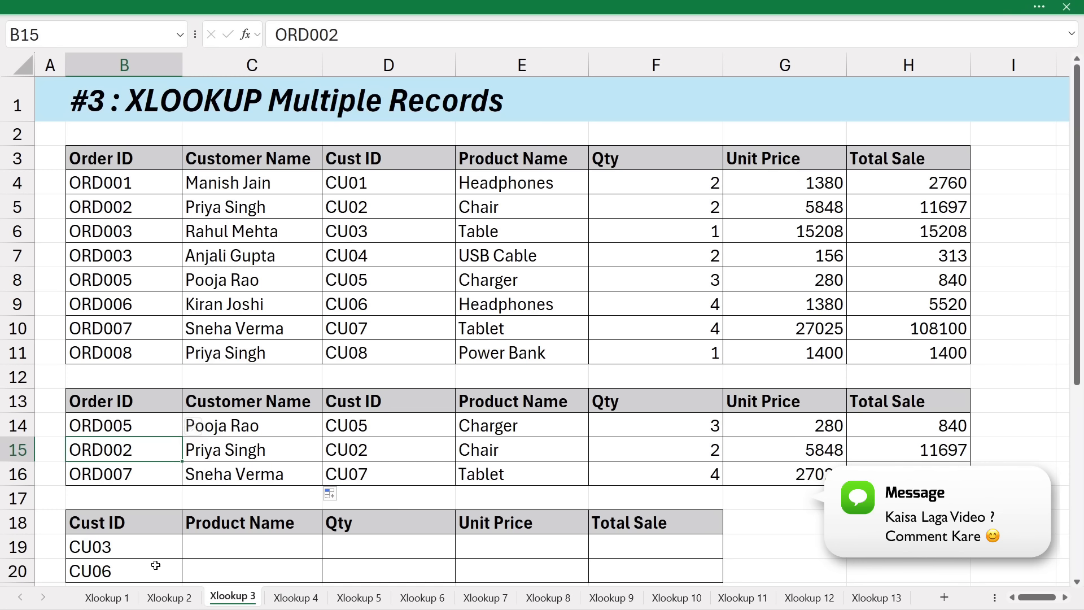
Enter an XLOOKUP in C19 that finds B19 in $D$3:$D$11 and returns $E$3:$H$11, and fill it down to C20.
left_click(231, 550)
type("=")
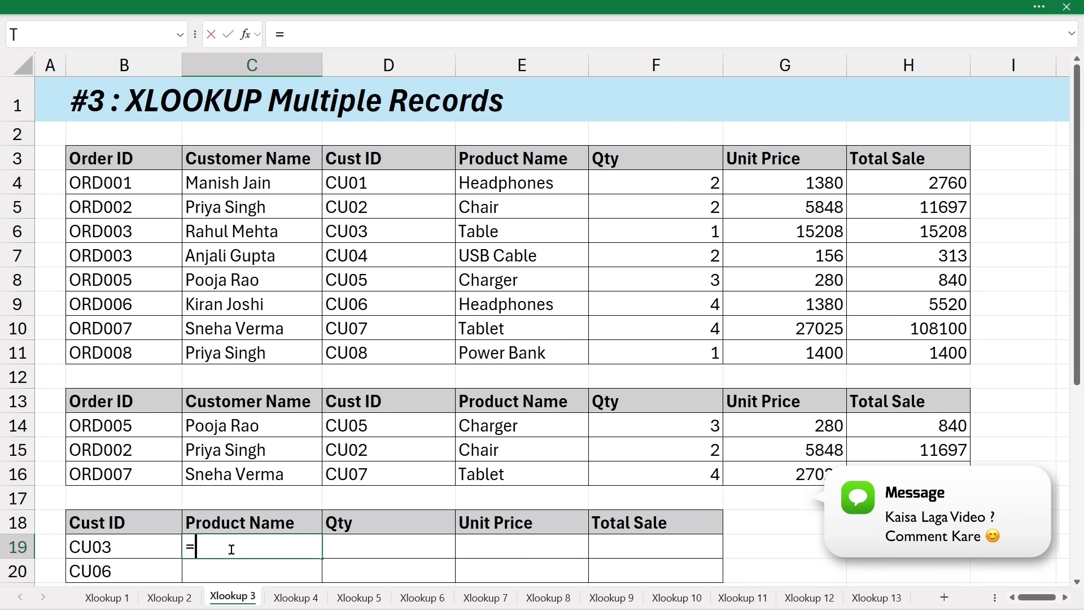
type("xloo")
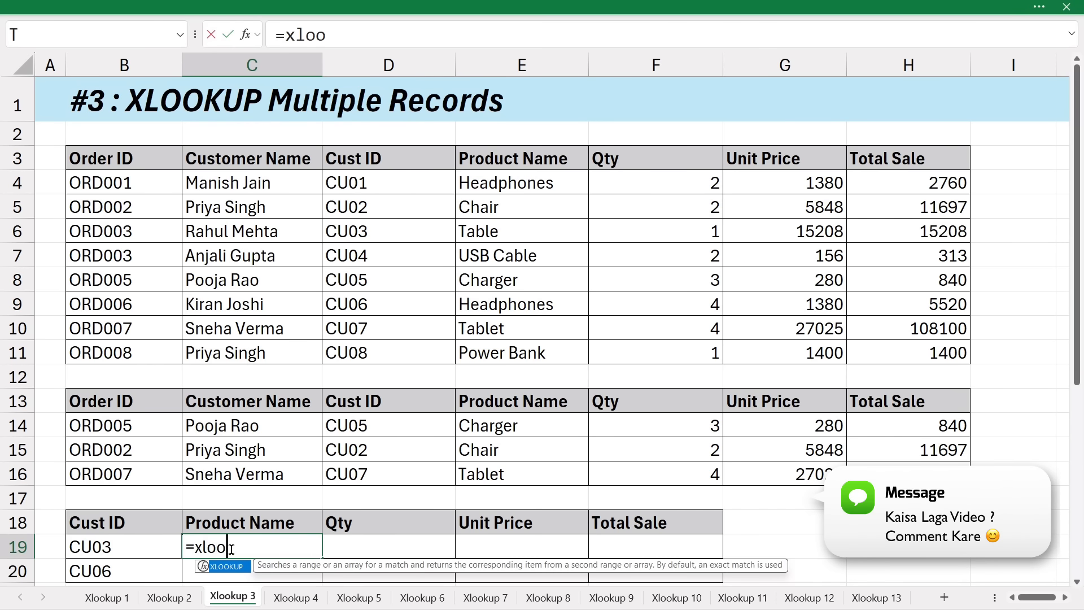
key("Tab")
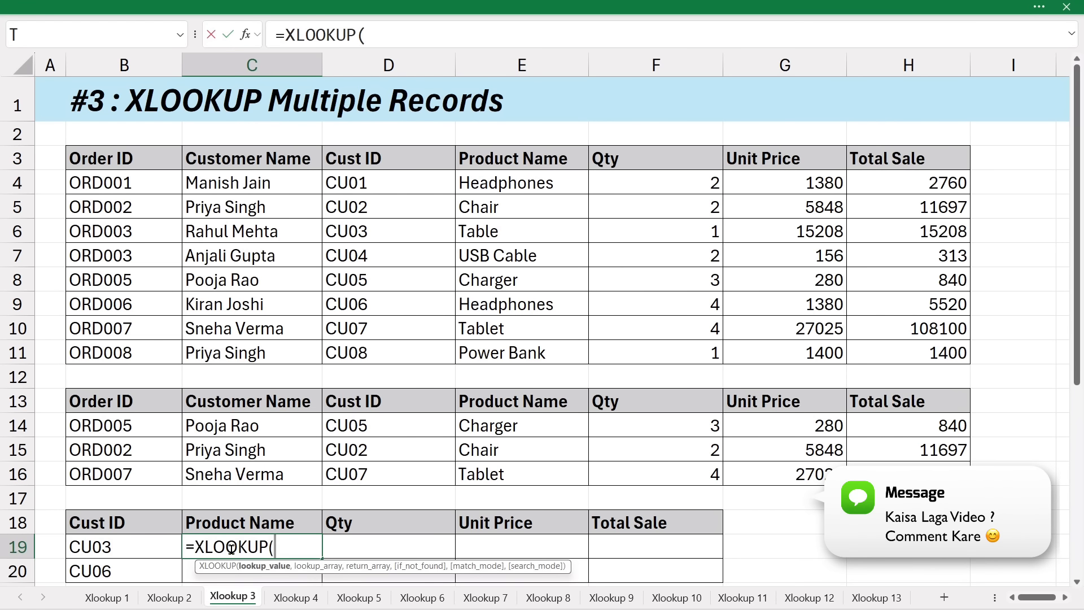
left_click(143, 551)
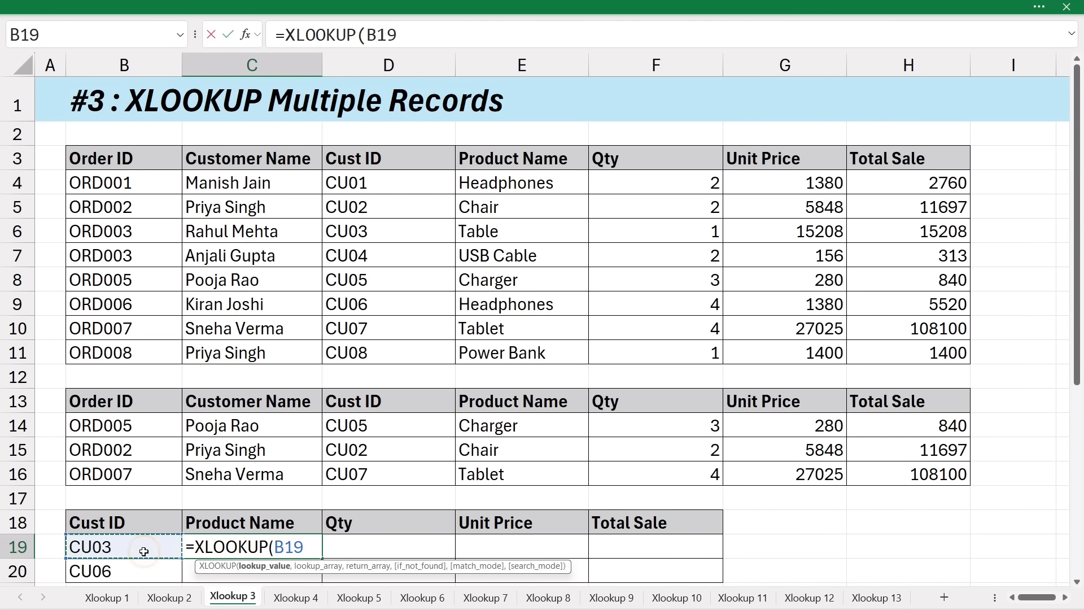
type(",")
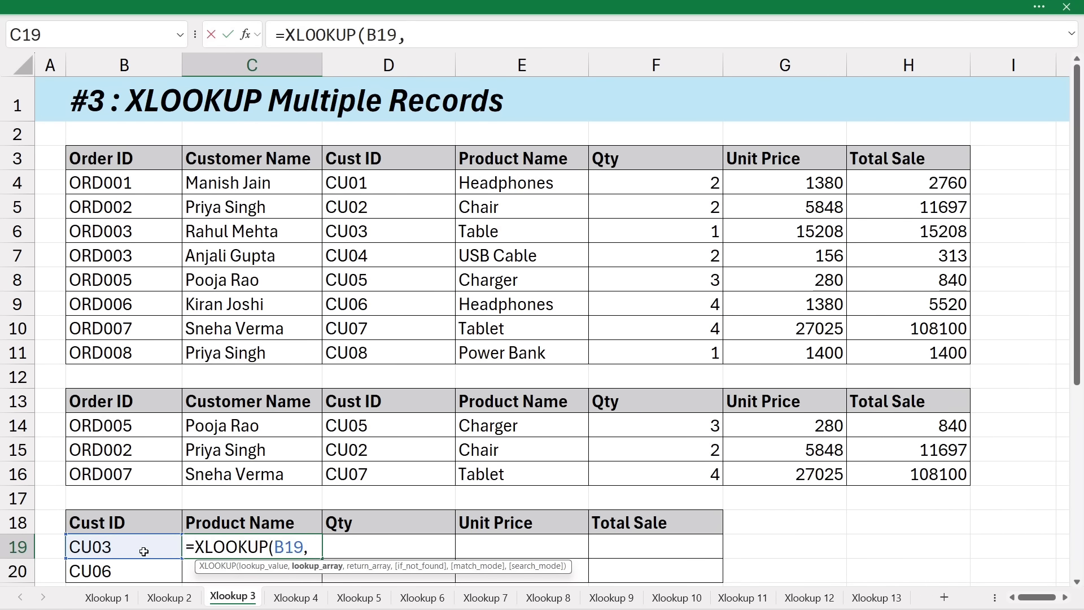
left_click_drag(393, 152, 389, 354)
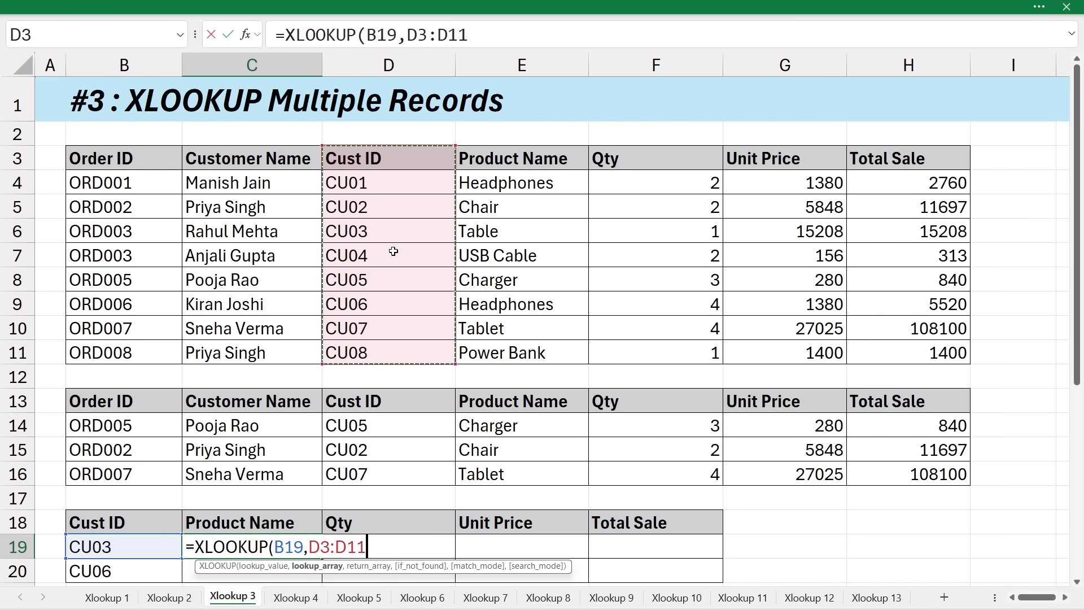
key("F4")
type(",")
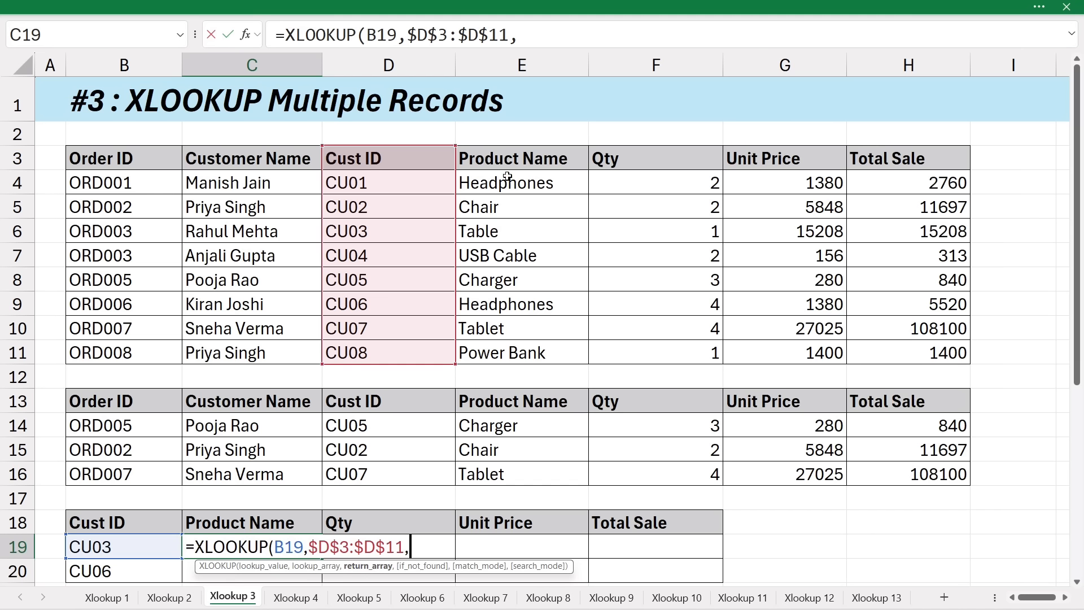
left_click_drag(511, 164, 893, 355)
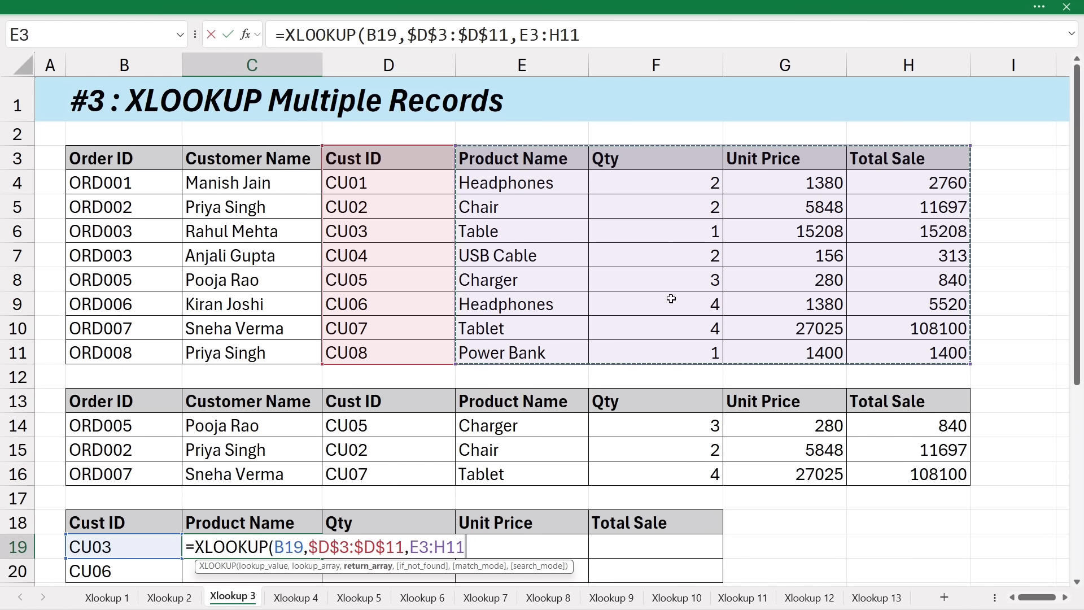
key("F4")
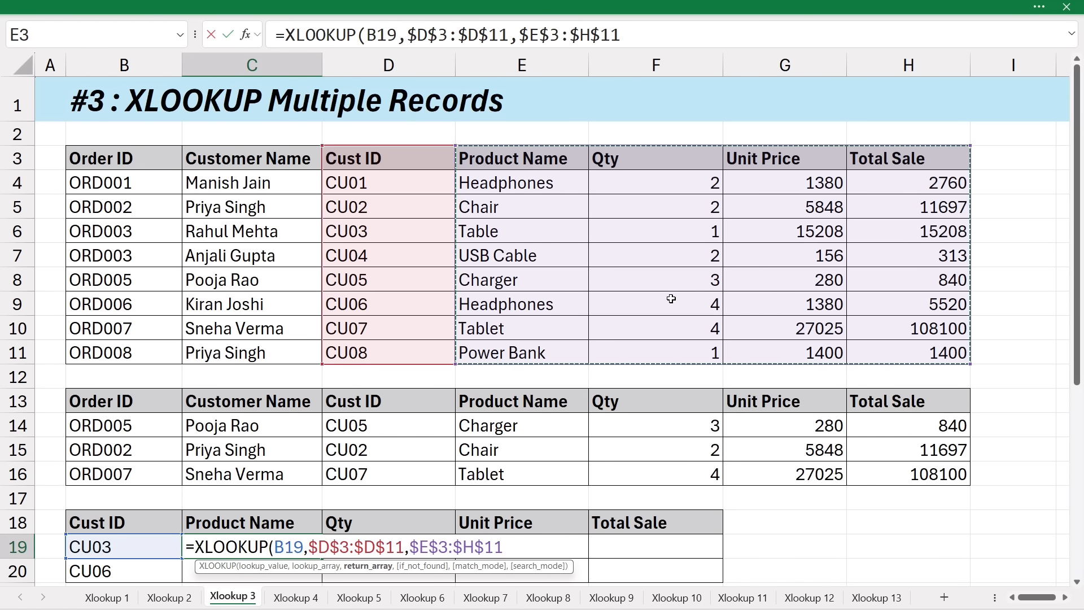
key("Return")
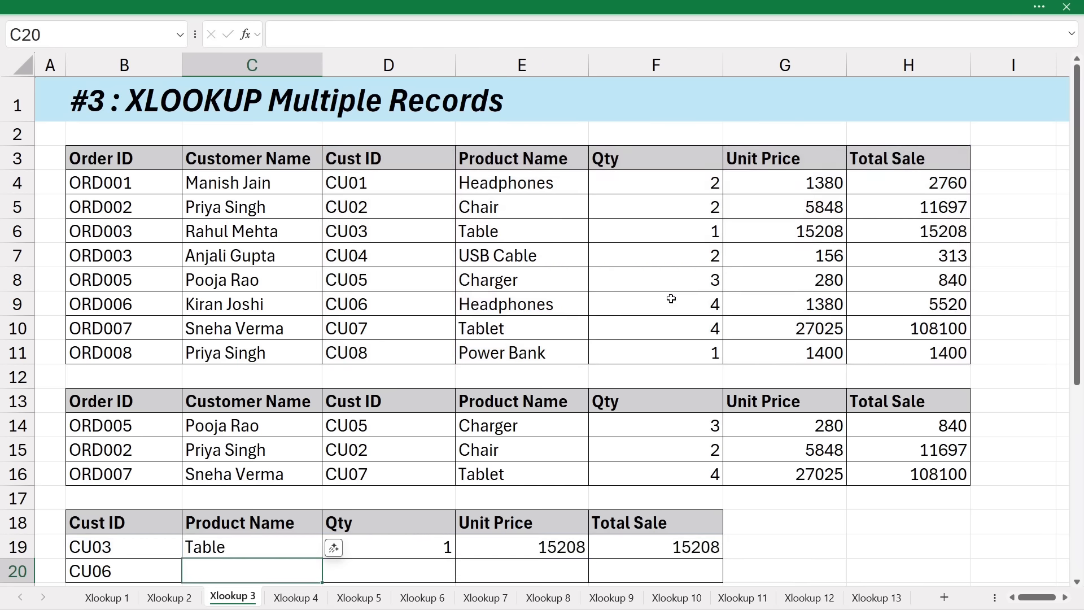
left_click(294, 547)
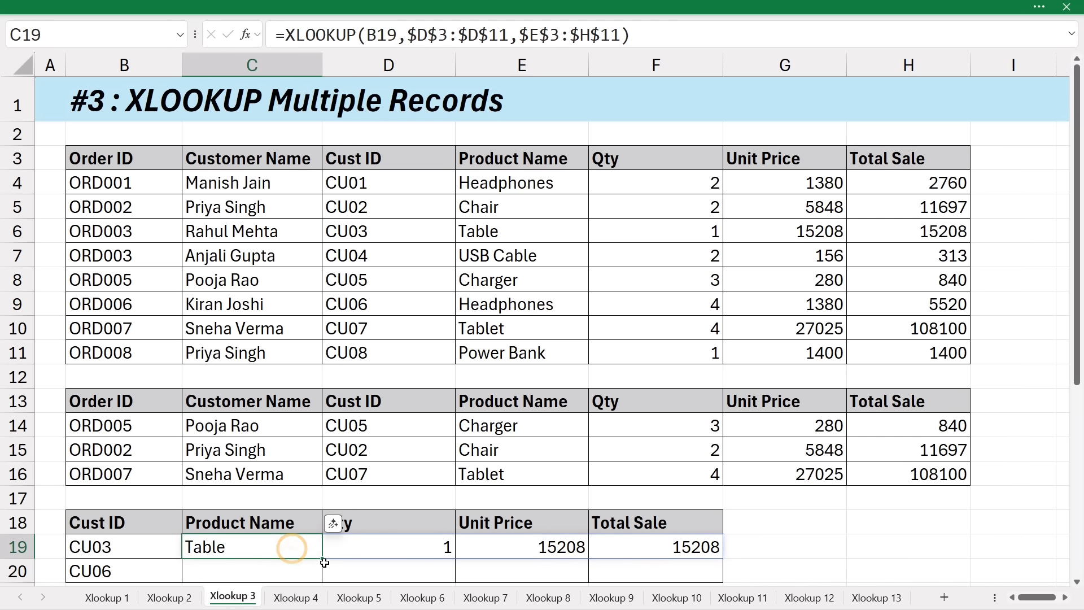
left_click_drag(323, 561, 326, 578)
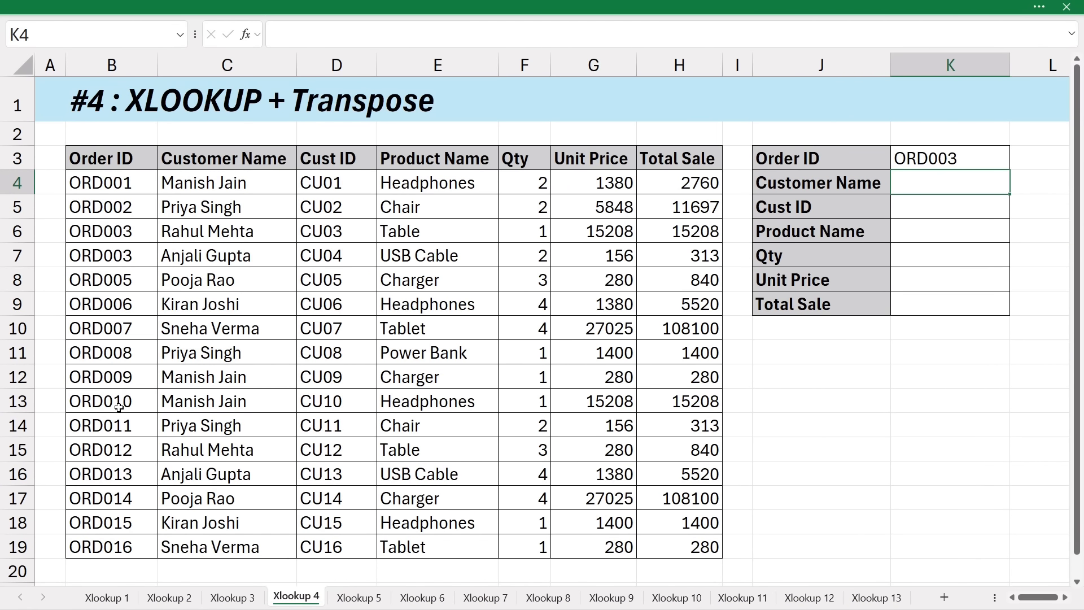
Go to the Xlookup 4 sheet and review the horizontal order records, the Order ID in K3 and the empty vertical result cells K4:K9.
left_click_drag(118, 407, 700, 402)
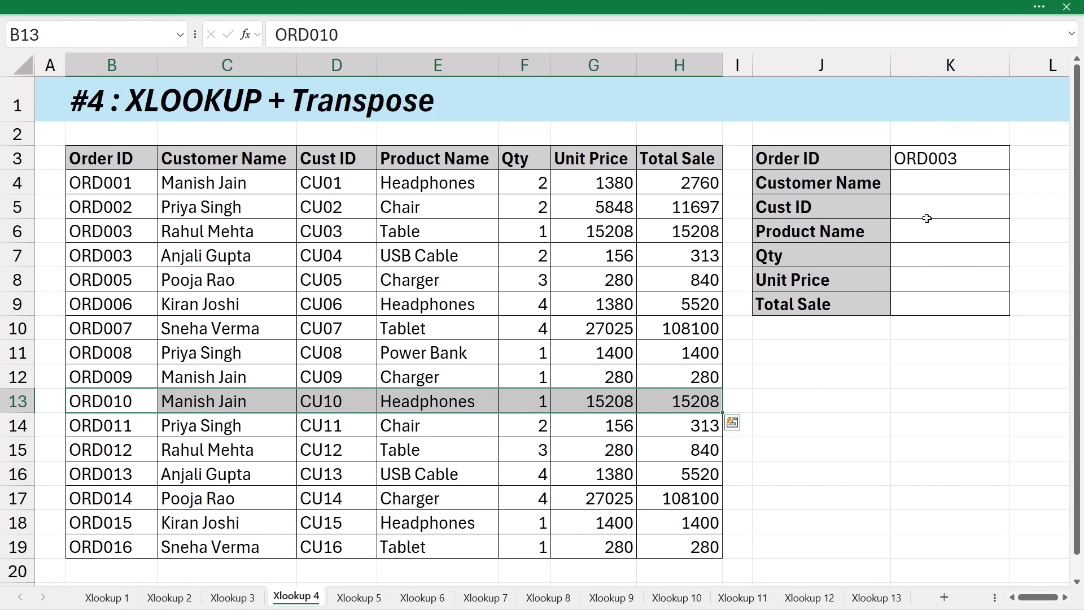
left_click_drag(929, 182, 920, 328)
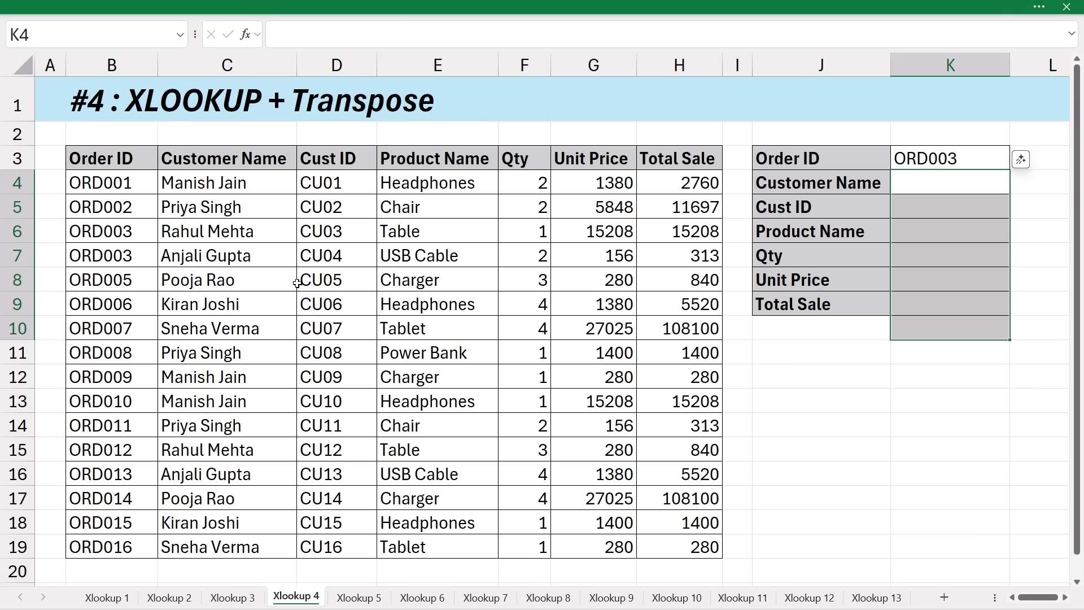
scroll(338, 339, "down", 2)
scroll(351, 370, "up", 2)
left_click_drag(927, 186, 926, 312)
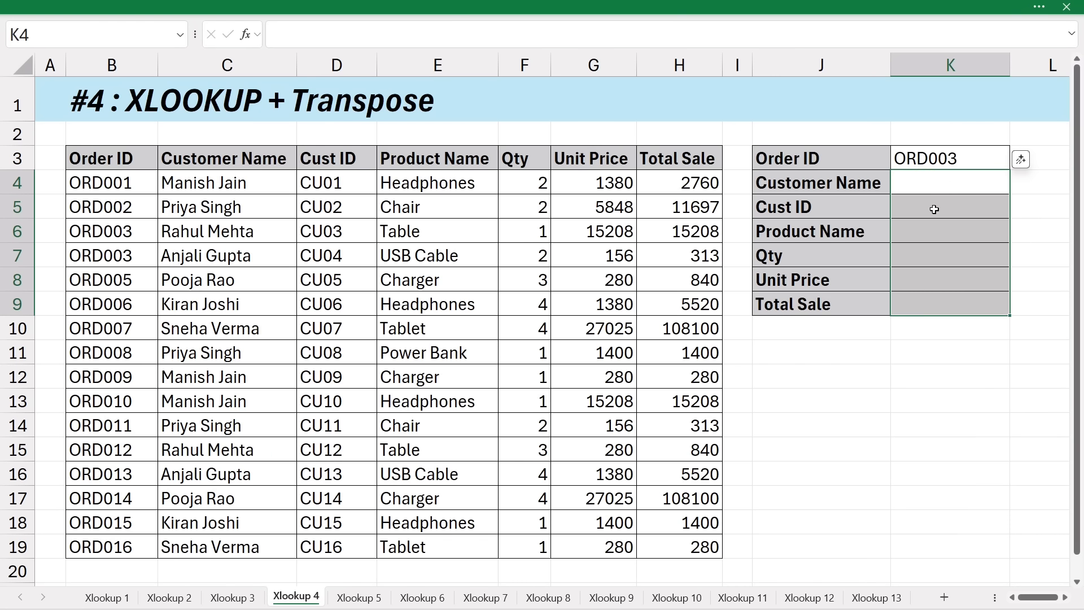
left_click(933, 186)
left_click(942, 163)
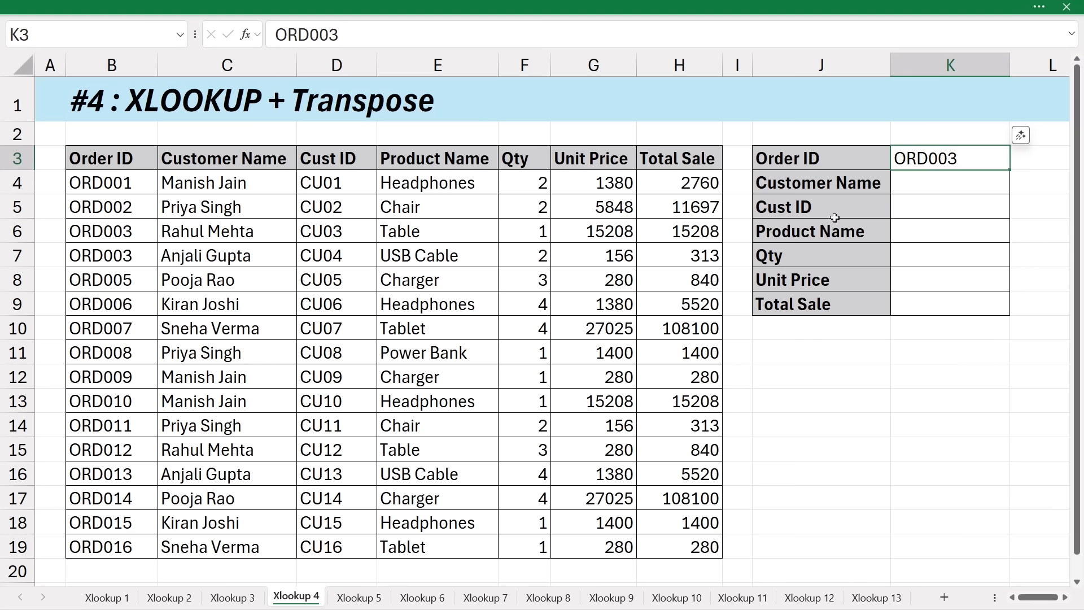
Enter an XLOOKUP in K4 that finds the Order ID from K3 in B3:B19 and returns the order details from C3:H19.
left_click(931, 193)
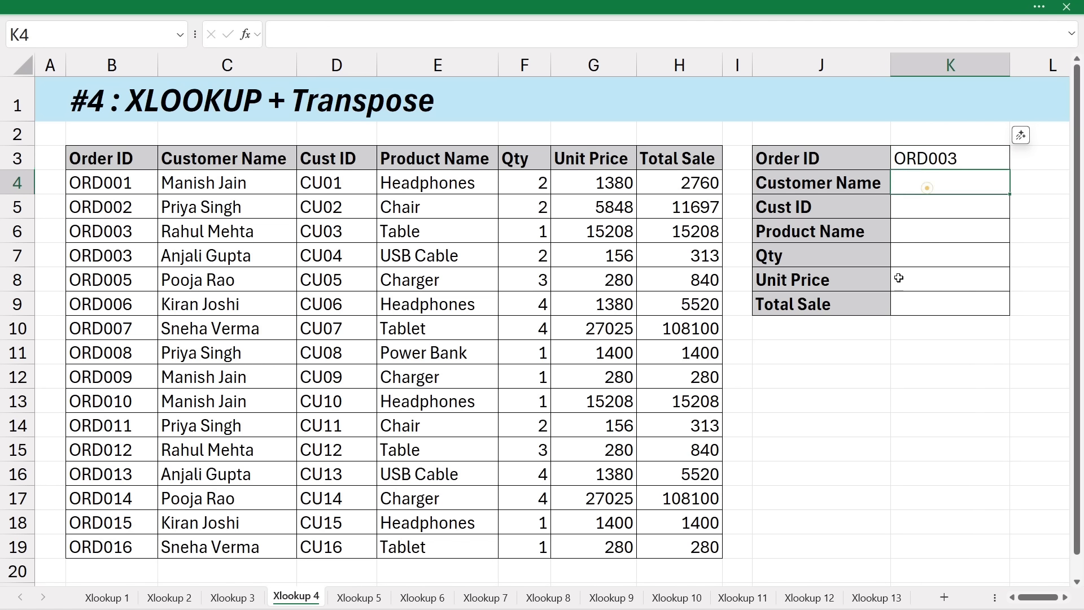
type("=x")
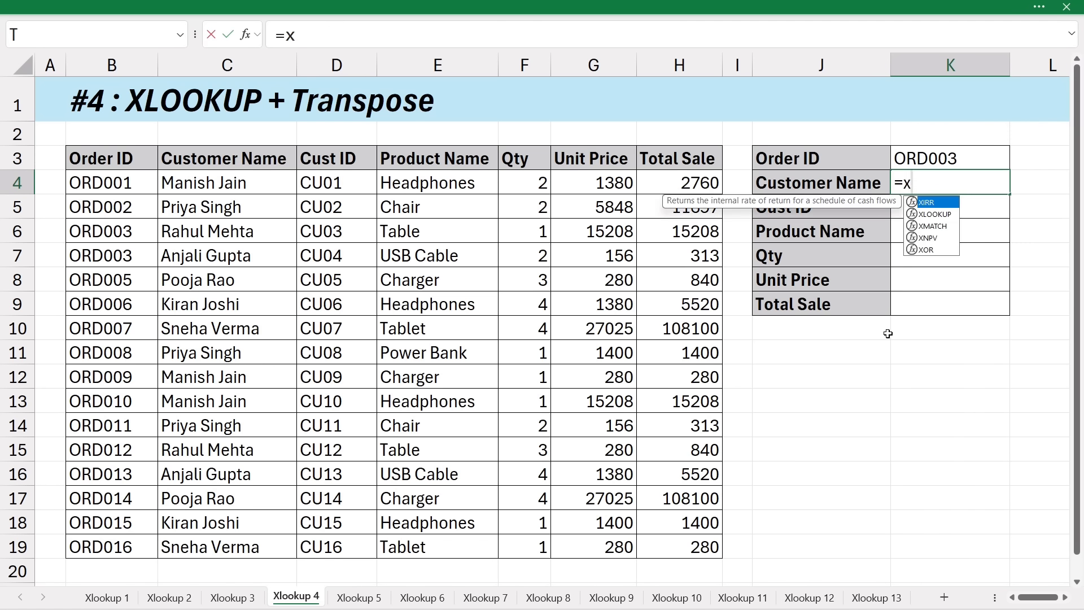
type("lo")
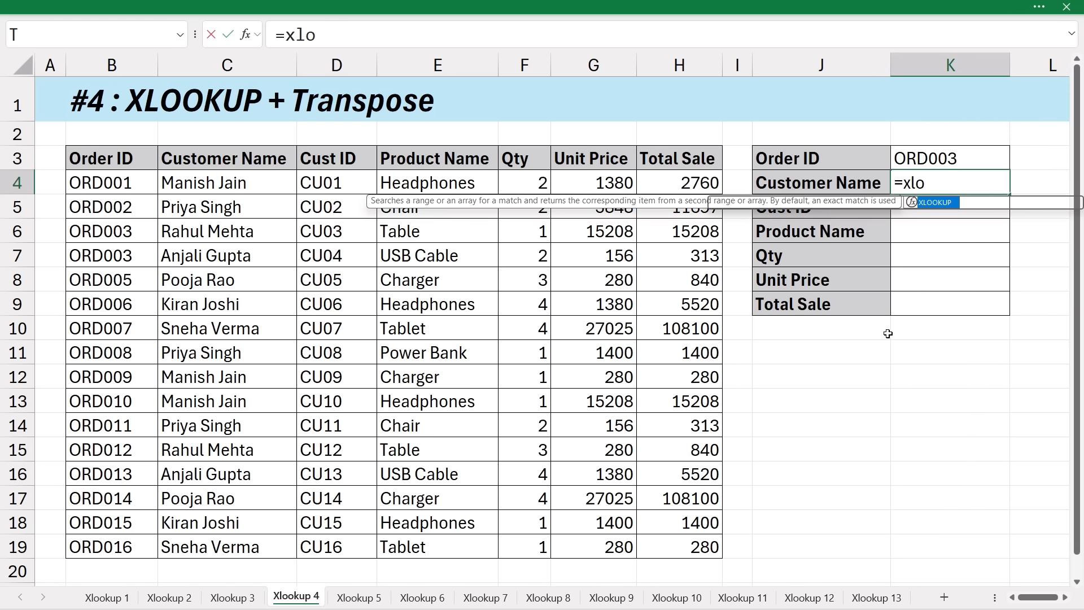
key("Tab")
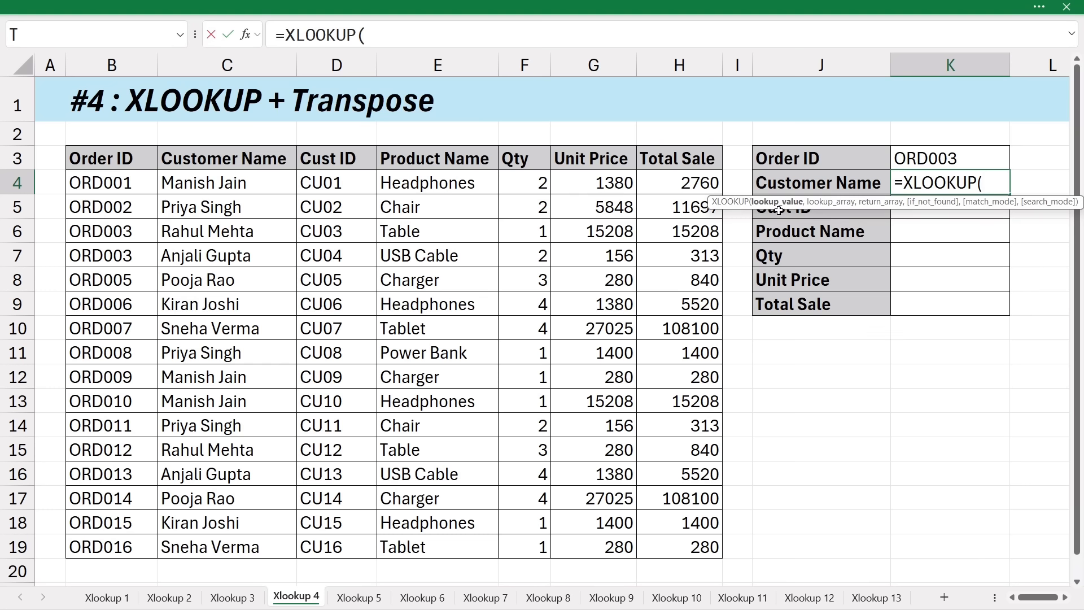
left_click(976, 153)
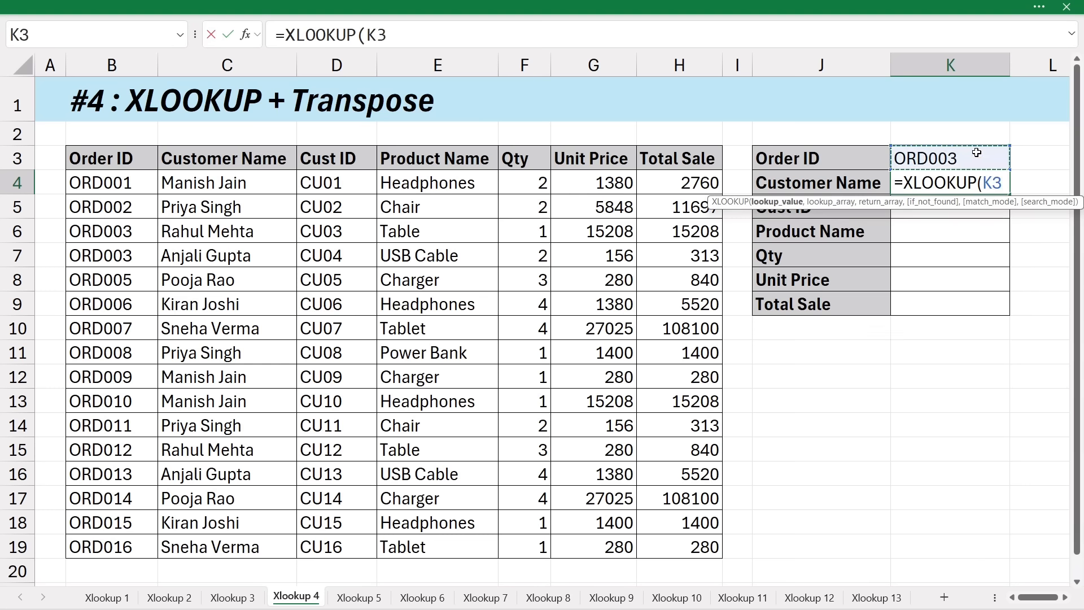
type(",")
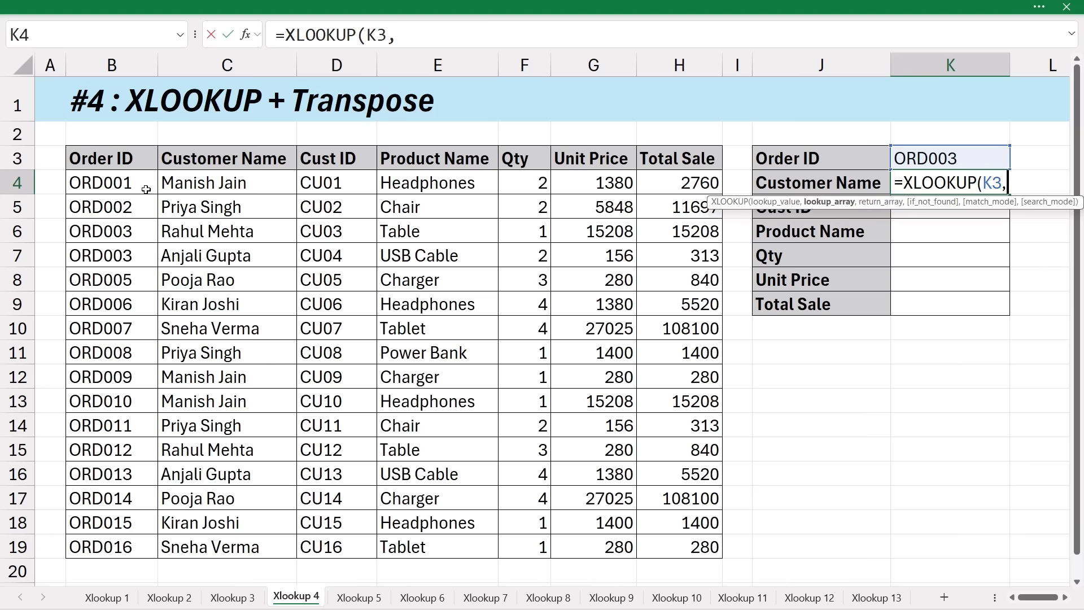
left_click_drag(99, 161, 113, 546)
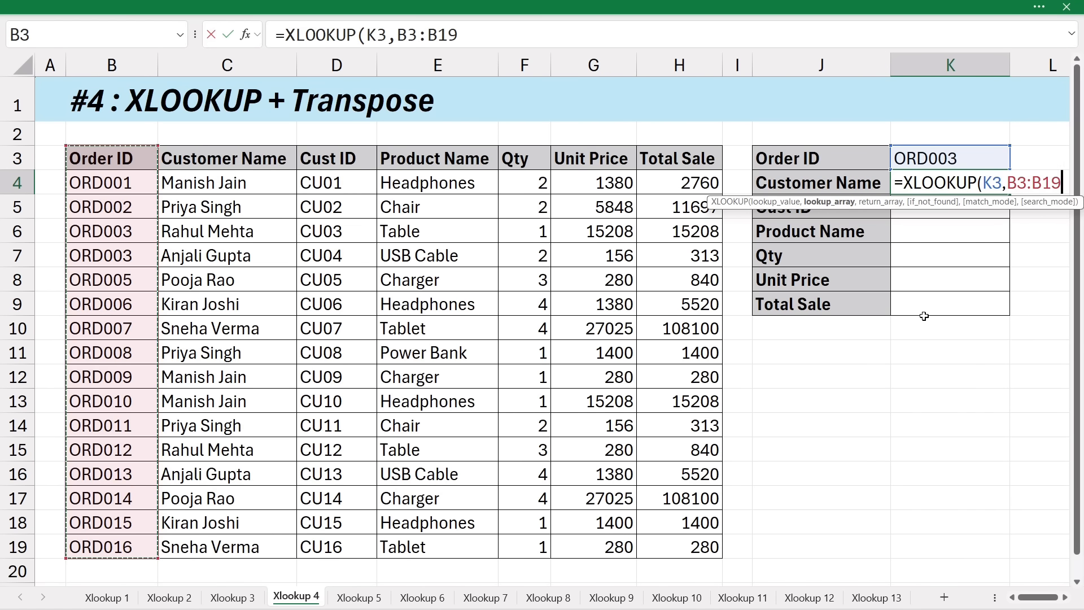
type(",")
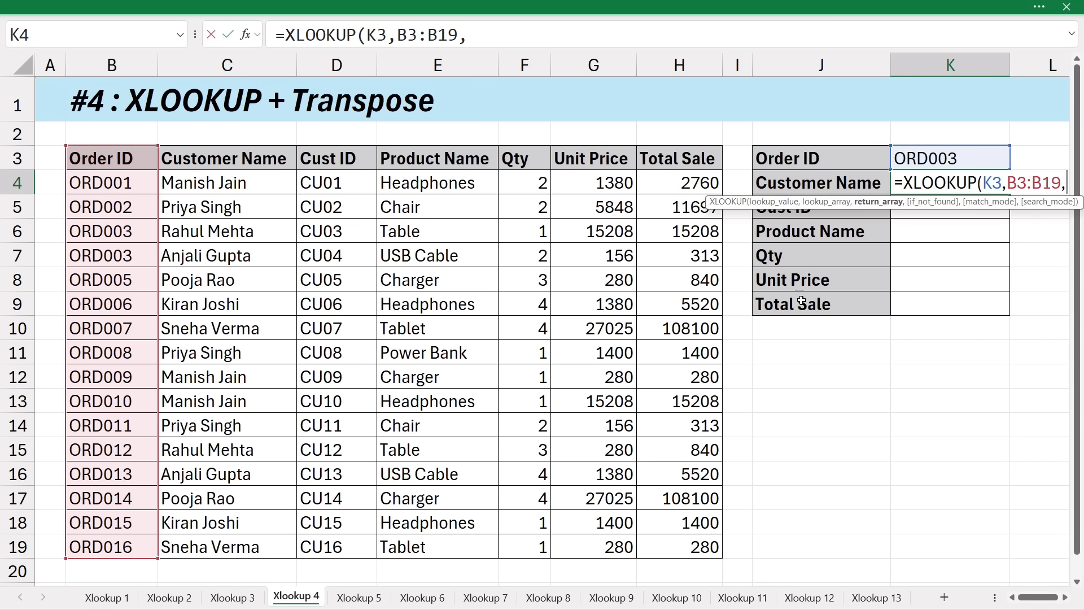
left_click_drag(221, 161, 638, 547)
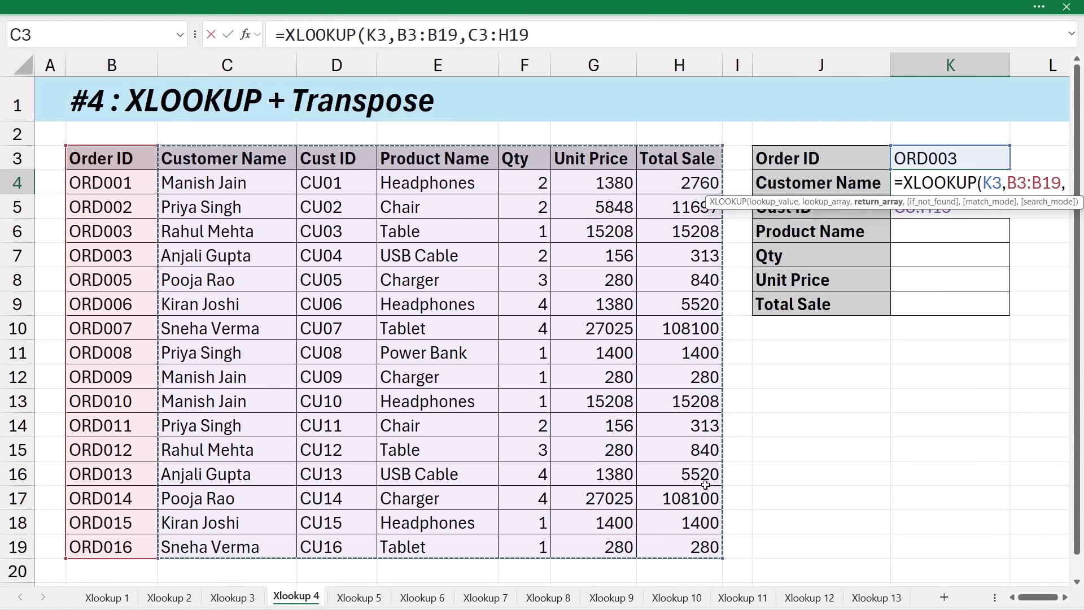
key("Return")
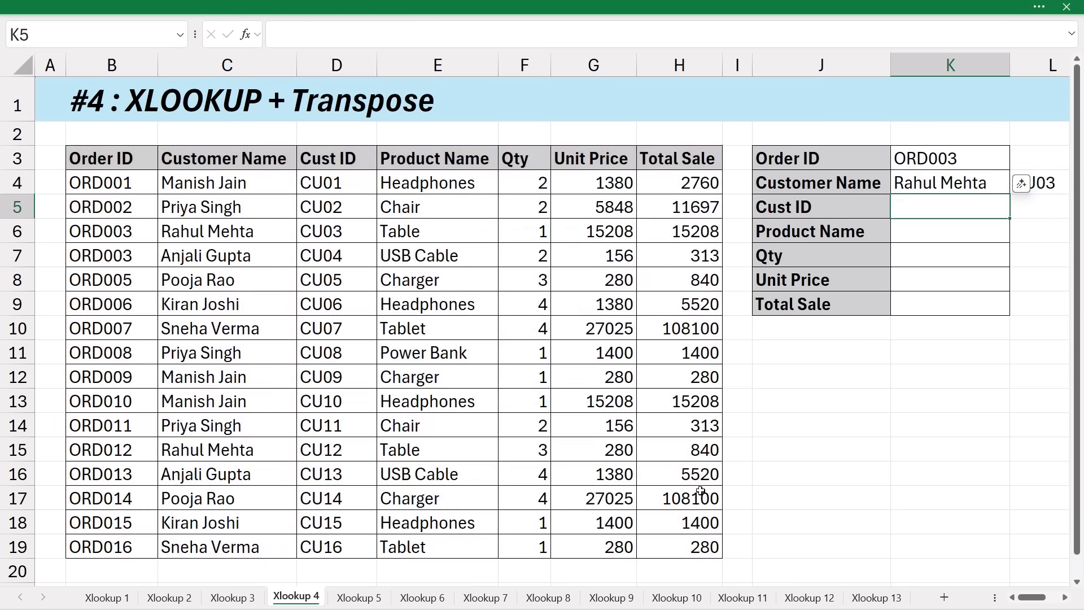
Examine how the K4 lookup result spreads horizontally across K4:P4.
key("Right")
key("Right")
key("Right")
key("Right")
key("Right")
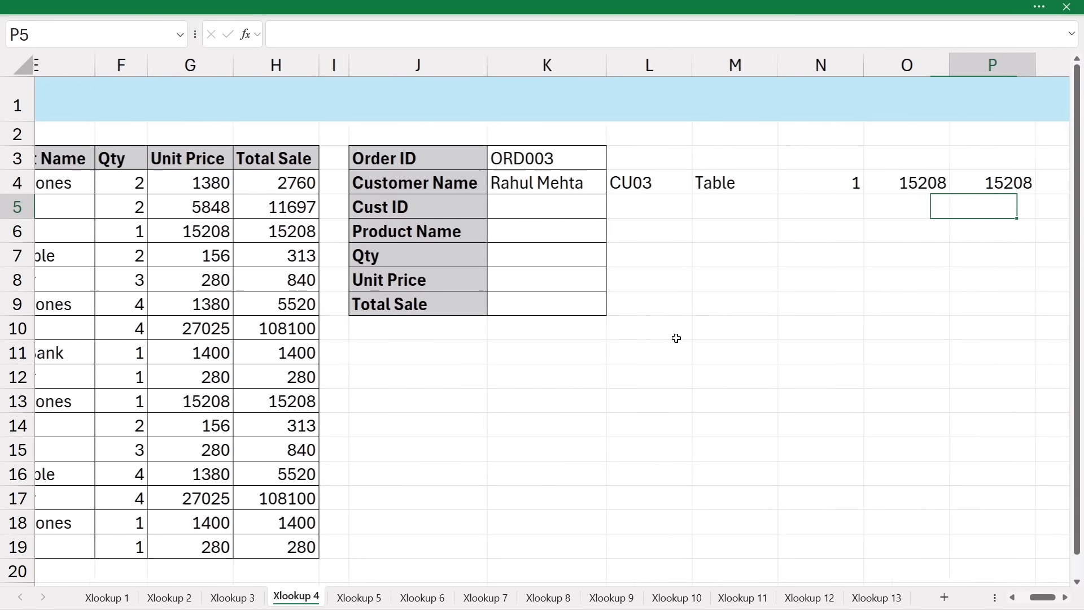
left_click_drag(456, 185, 904, 184)
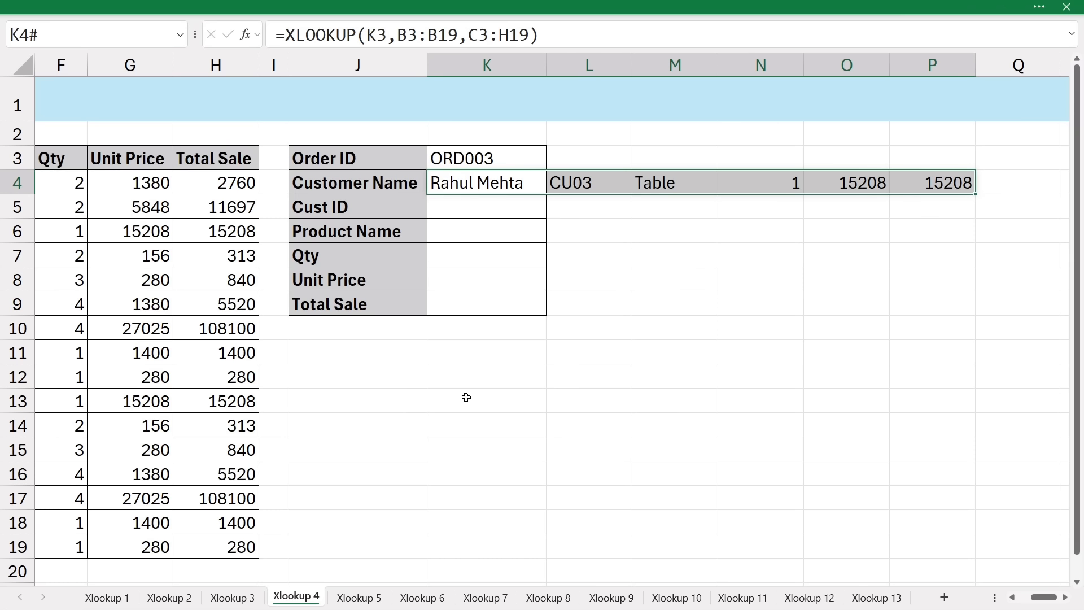
Wrap the XLOOKUP formula in K4 in a TRANSPOSE function so the order details are returned vertically.
left_click(467, 182)
double_click(467, 181)
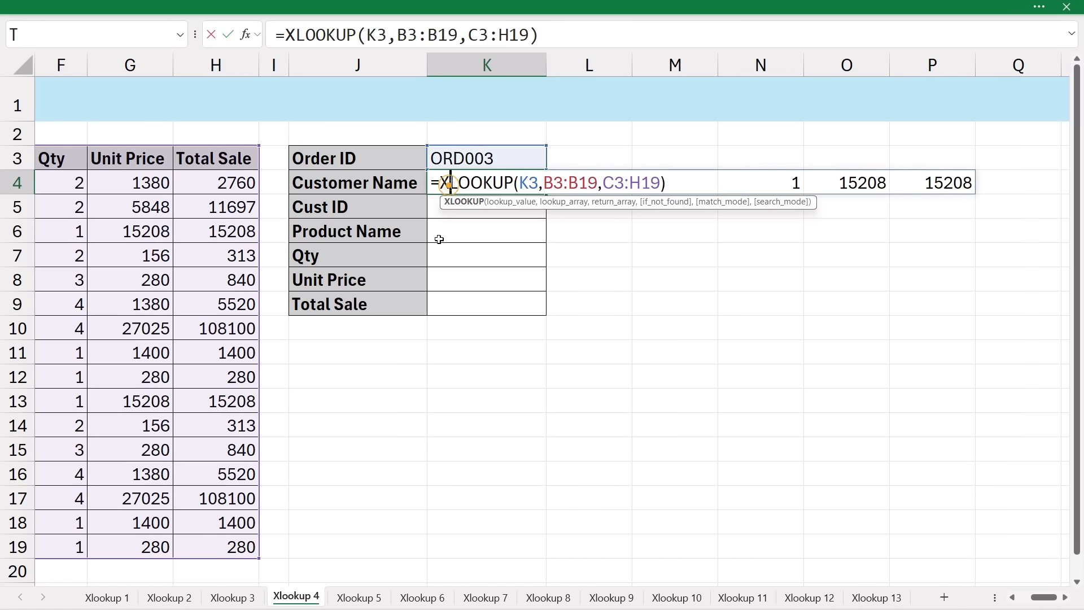
left_click(442, 181)
type("tr")
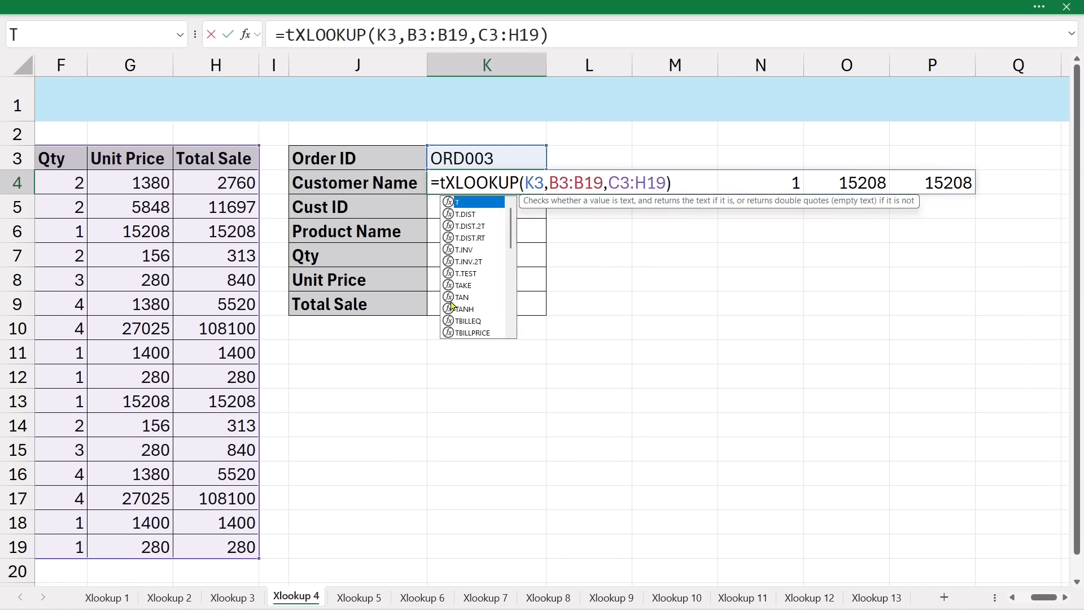
type("ansp")
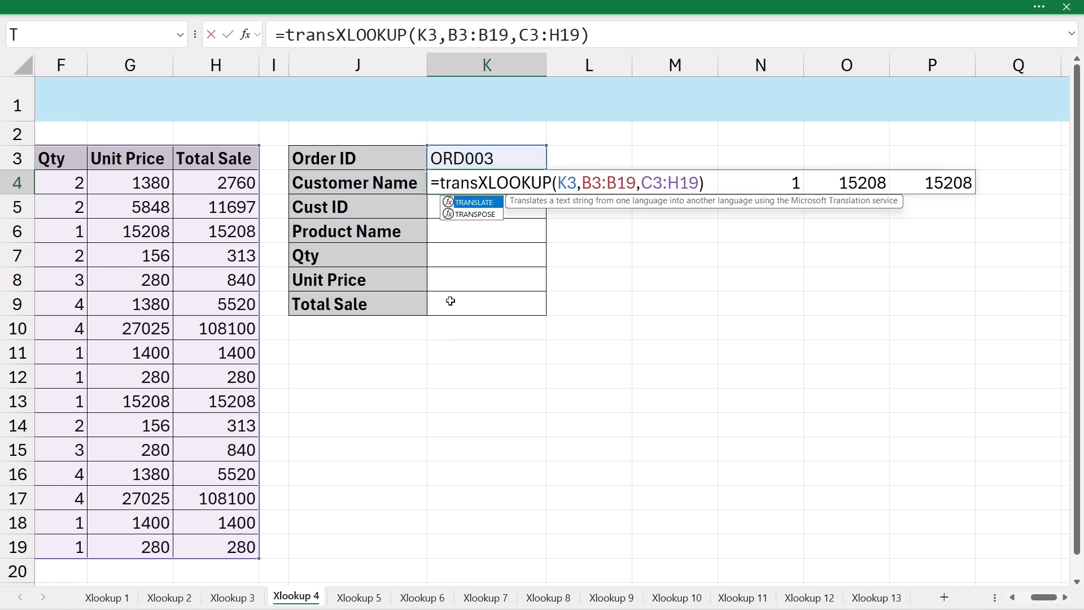
key("Tab")
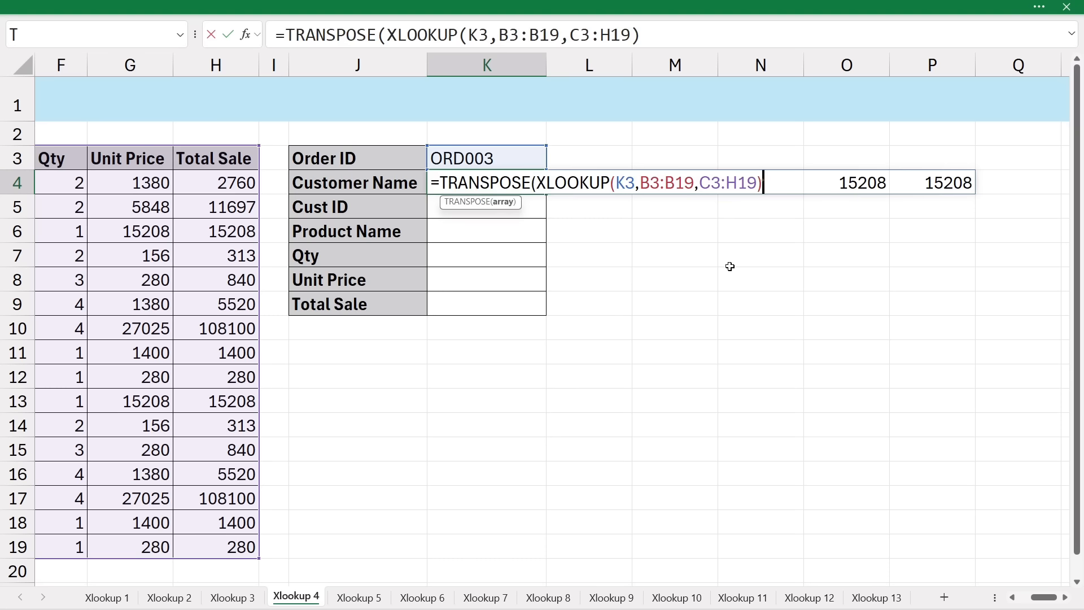
type(")")
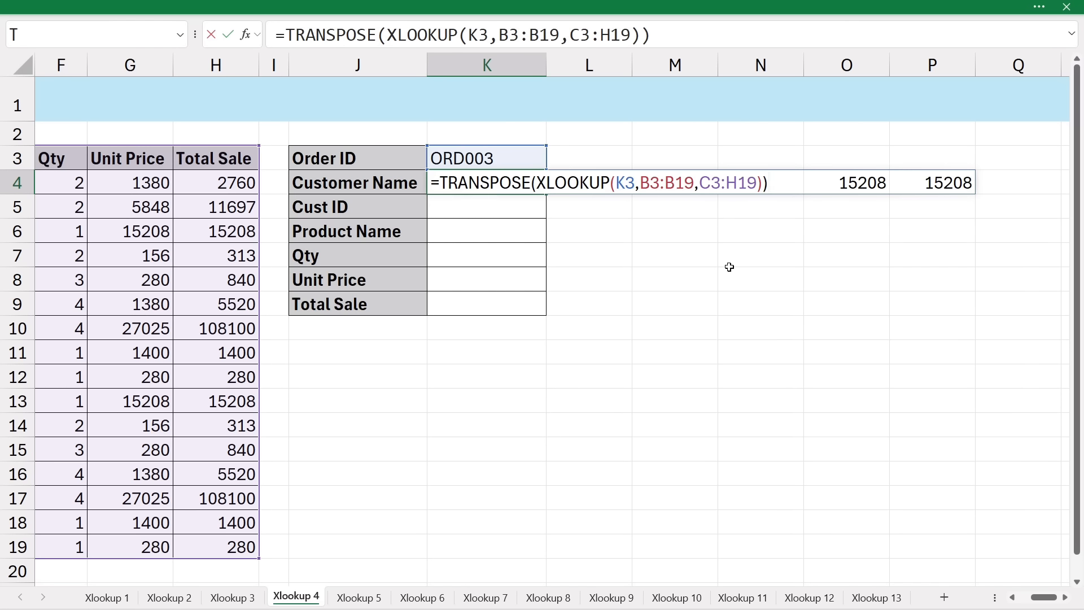
key("Return")
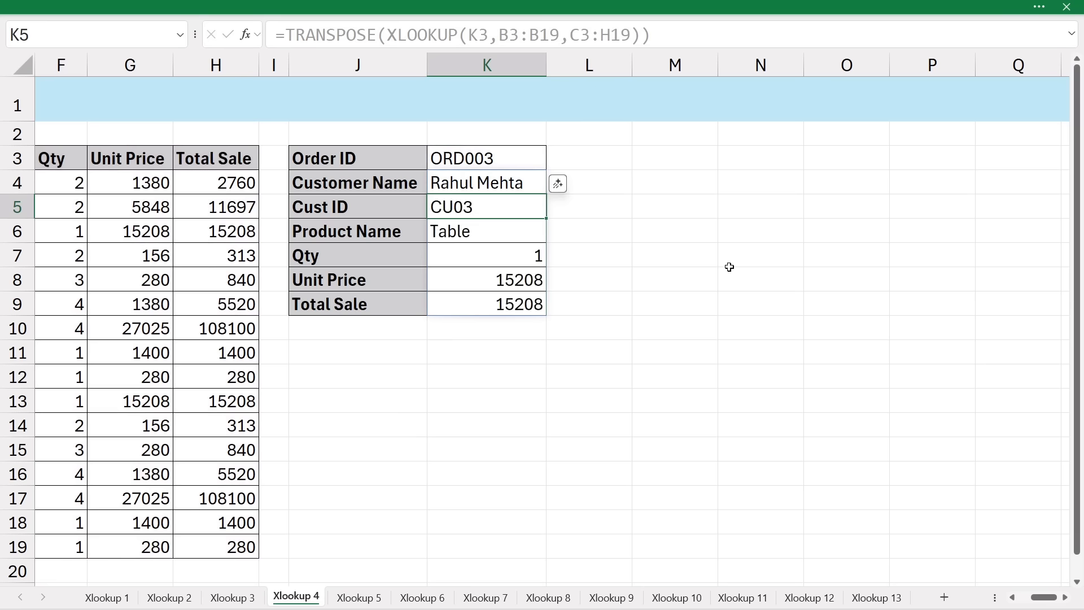
Replace the Order ID in K3 with another order from the table to test the transposed lookup.
double_click(514, 159)
key("BackSpace")
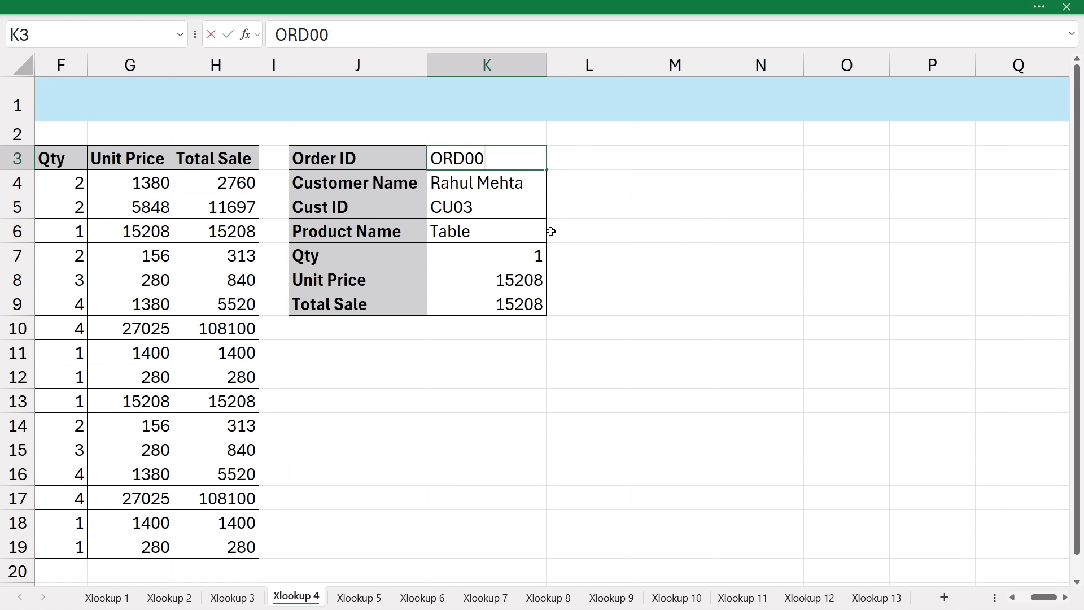
type("7")
key("Return")
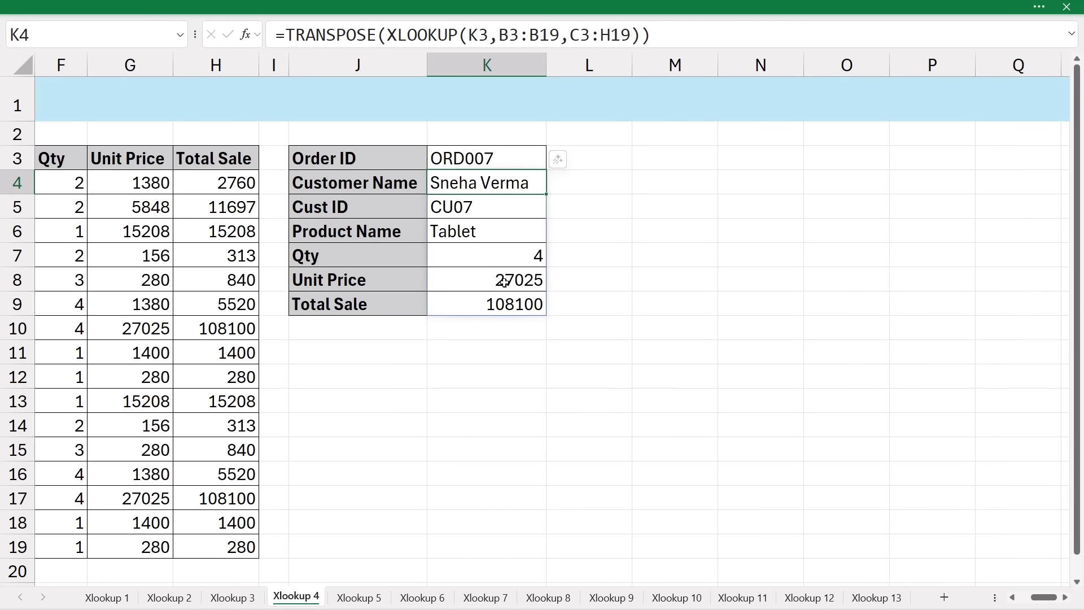
key("Left")
key("Left")
key("Left")
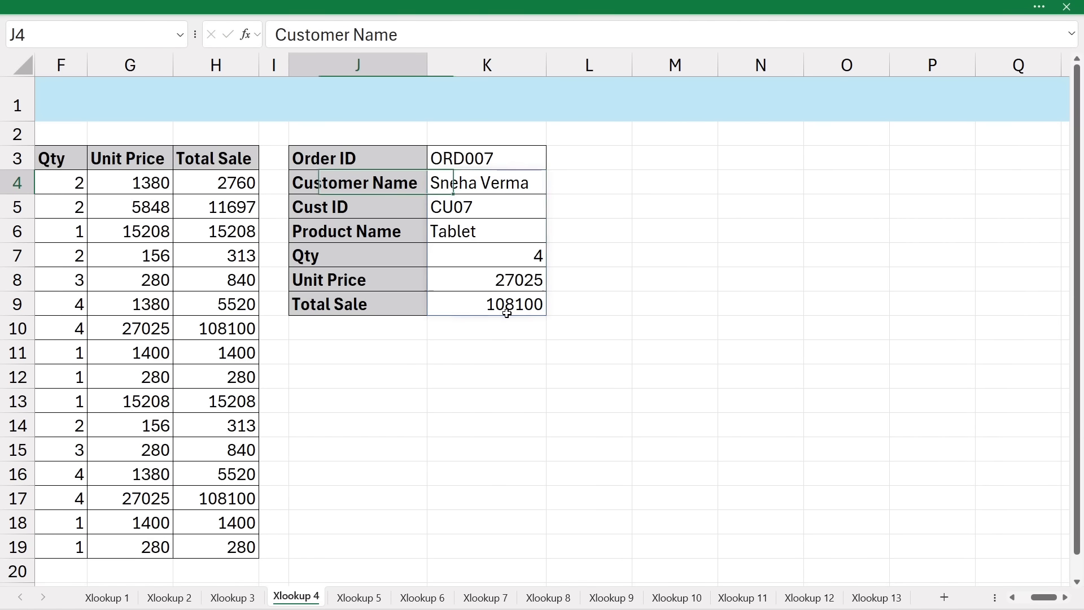
Go to the Xlookup 5 sheet and review the source columns from Product Name to Total Sale in E3:H12.
key("ctrl+Page_Down")
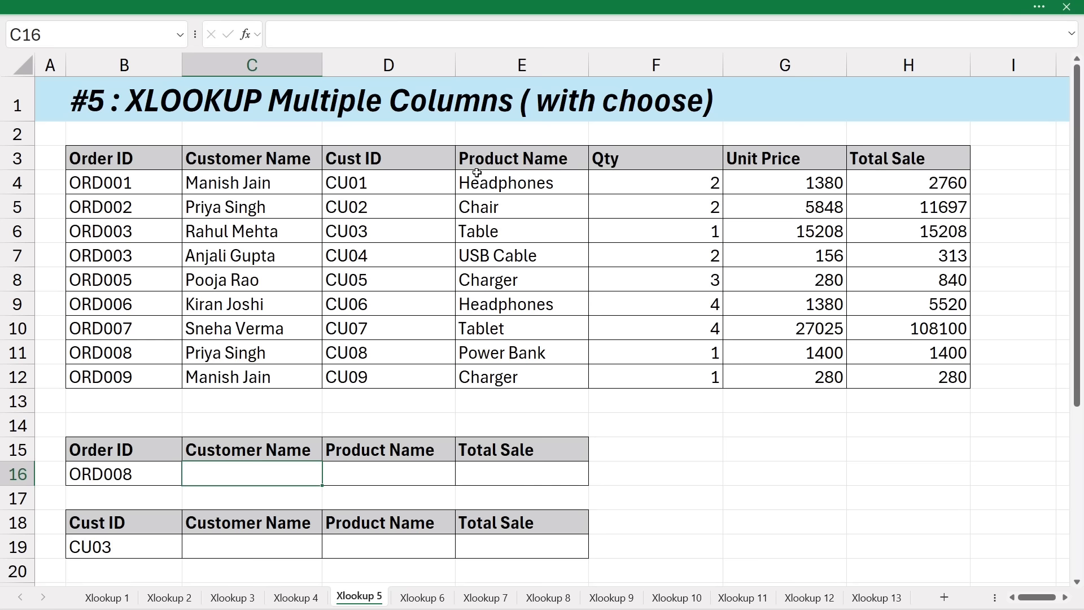
left_click_drag(474, 164, 883, 378)
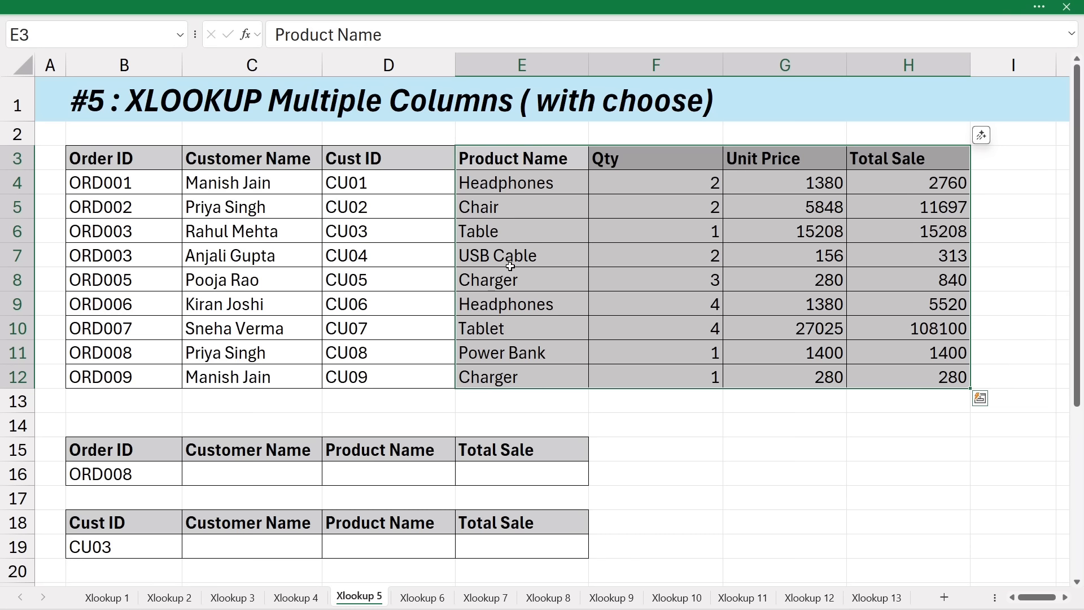
left_click_drag(495, 165, 501, 353)
left_click(767, 168)
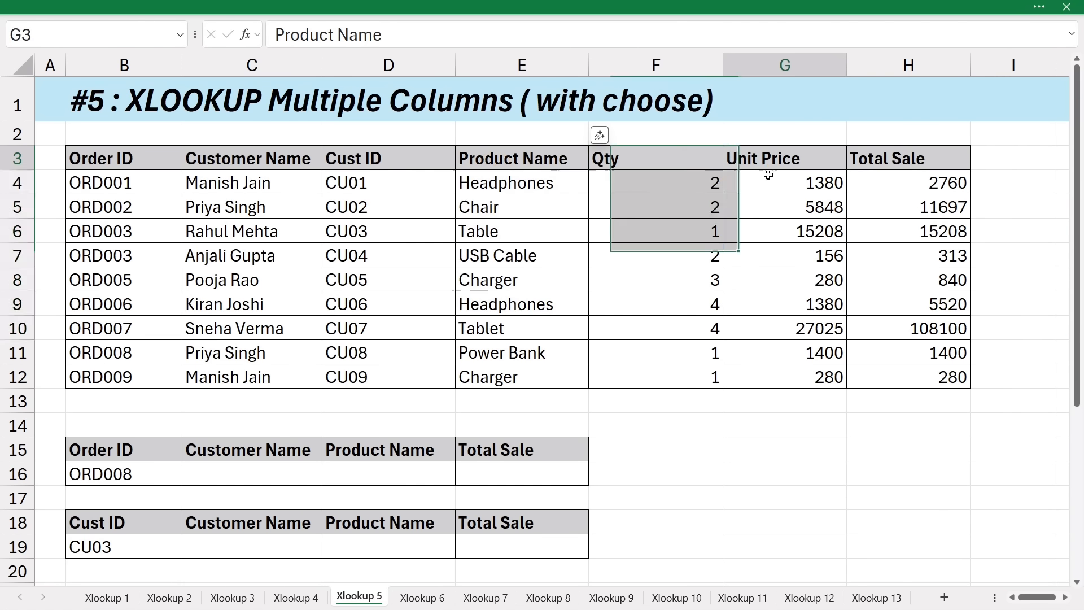
key("ctrl+shift+Down")
left_click_drag(988, 163, 1010, 375)
left_click_drag(479, 165, 903, 377)
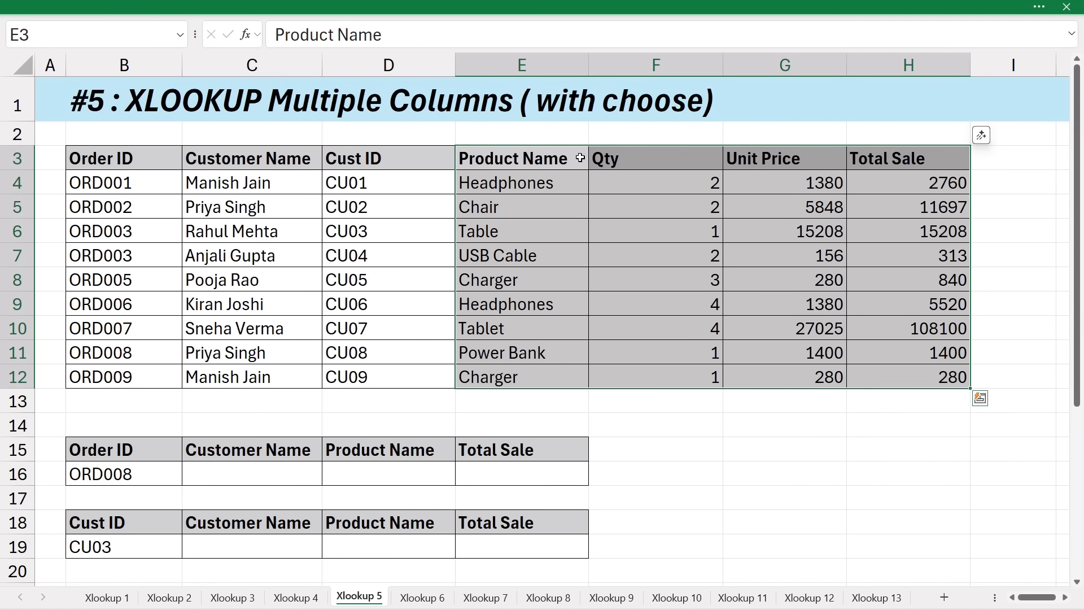
Review the Order ID in B16 and the empty Customer Name, Product Name and Total Sale cells C16:E16.
left_click(215, 475)
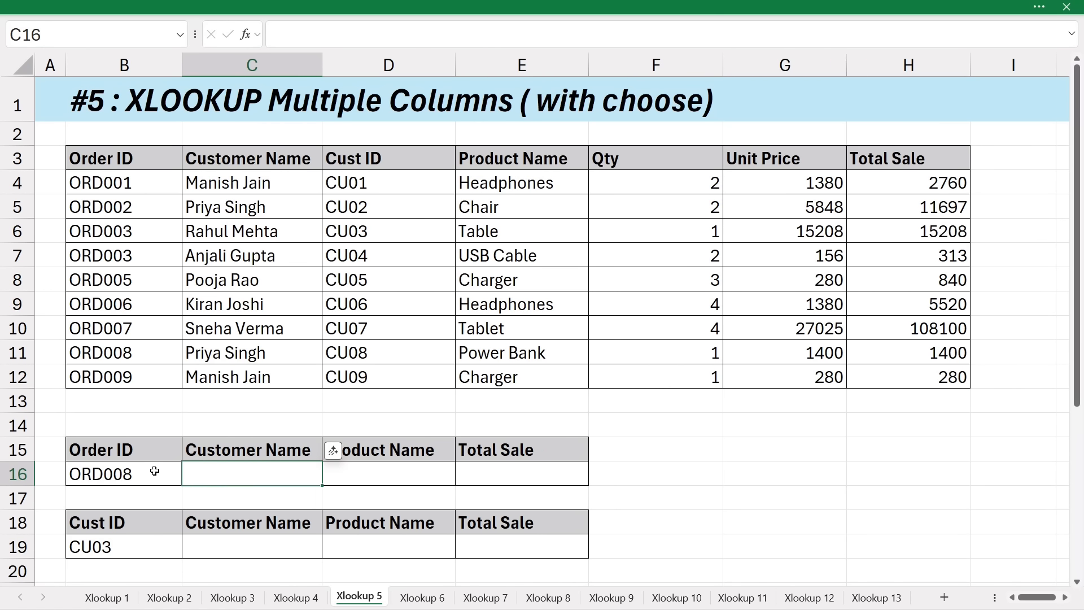
left_click(154, 472)
left_click(231, 475)
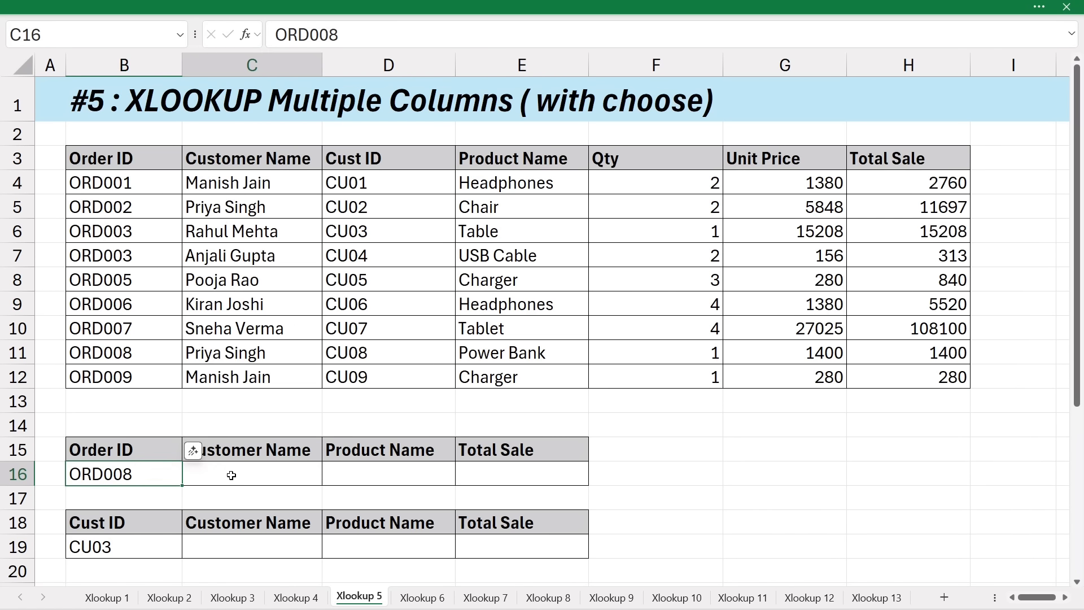
left_click(389, 472)
left_click(533, 471)
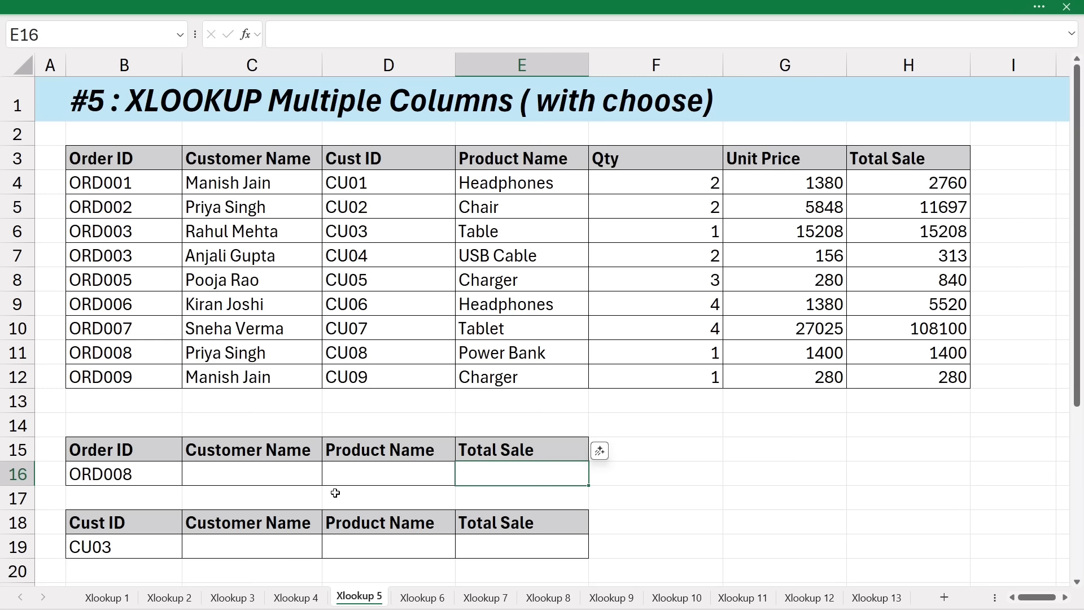
left_click(234, 478)
left_click(379, 479)
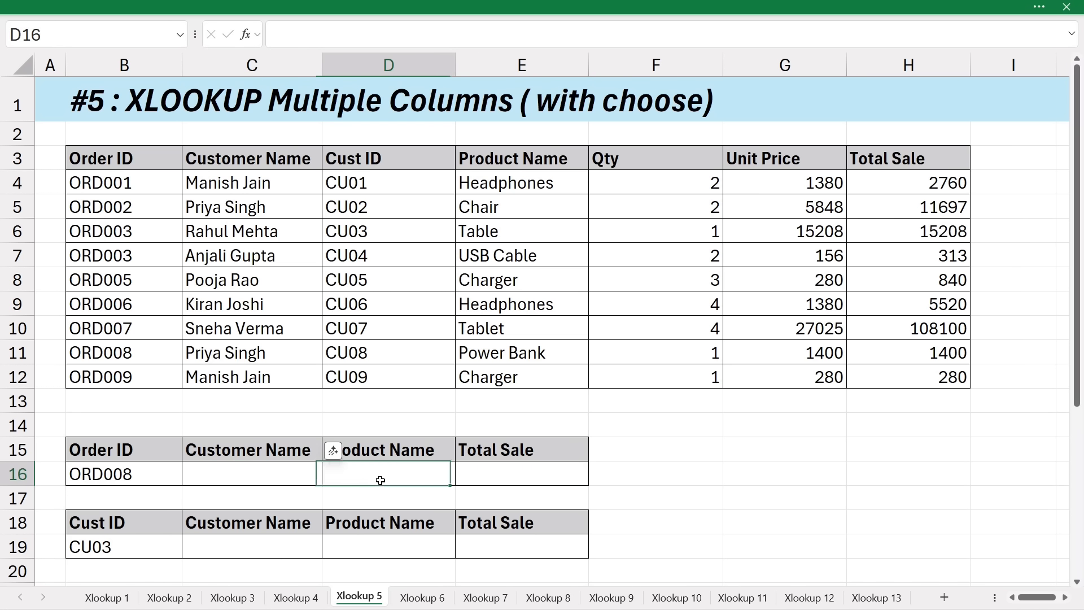
left_click(550, 468)
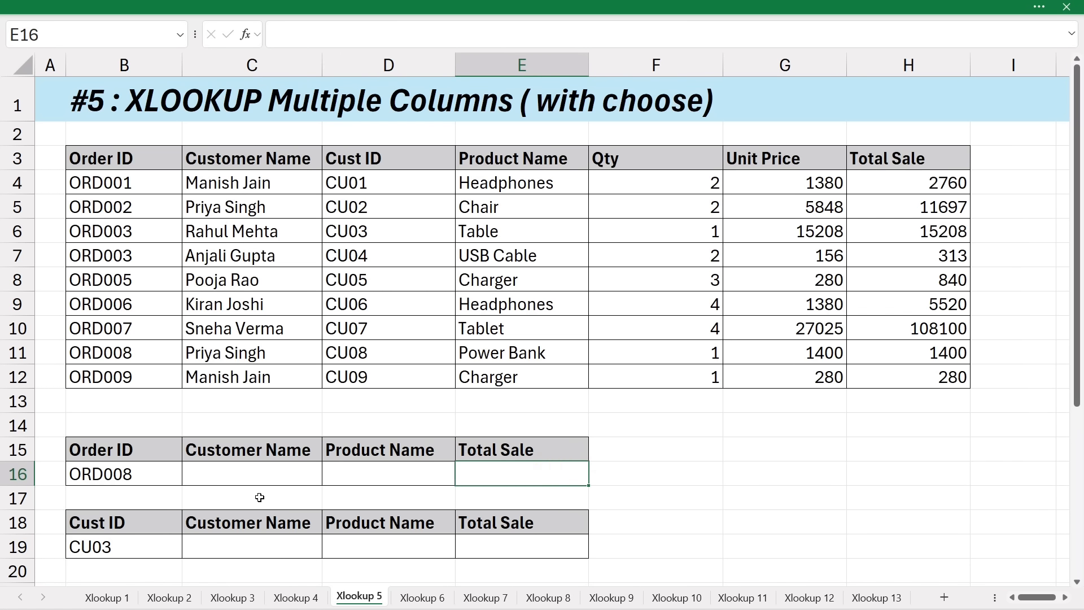
Enter an XLOOKUP in C16 that finds the Order ID from B16 in B3:B12 and returns the Customer Name from C3:C12.
left_click(233, 474)
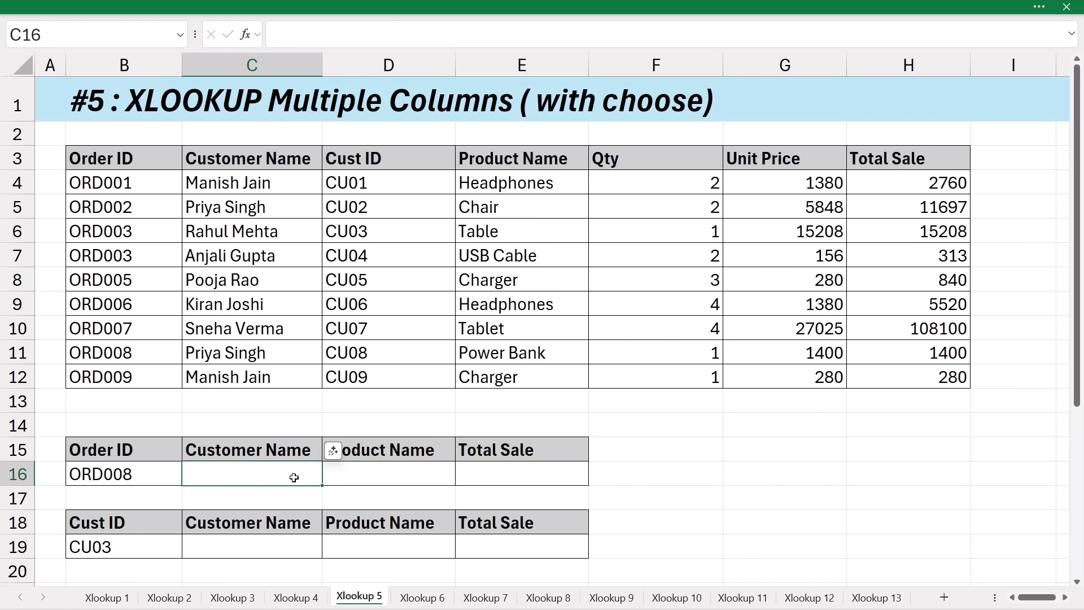
type("=")
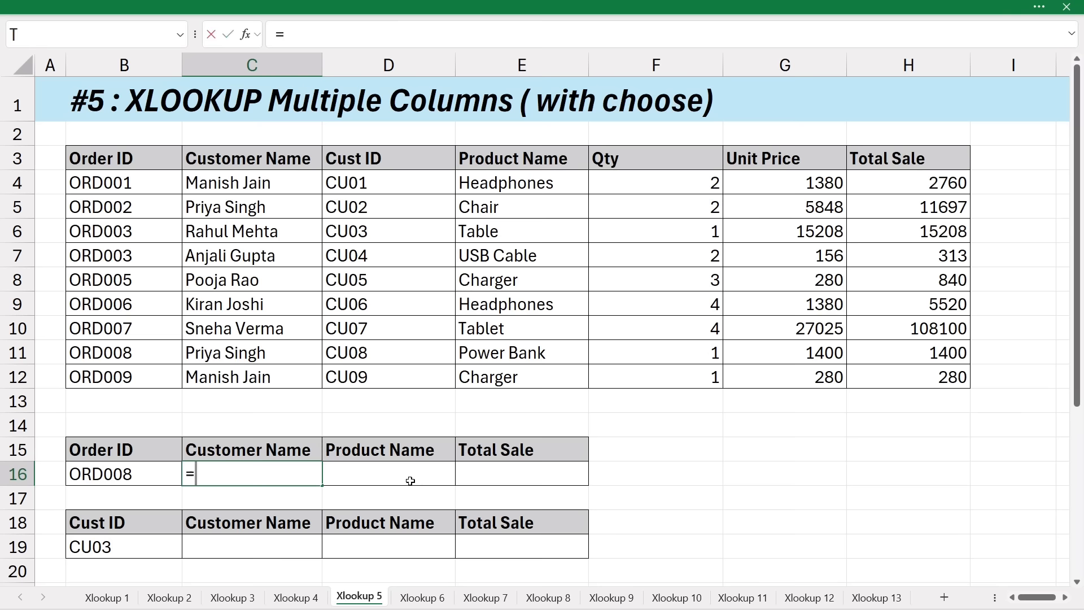
type("xloo")
key("Tab")
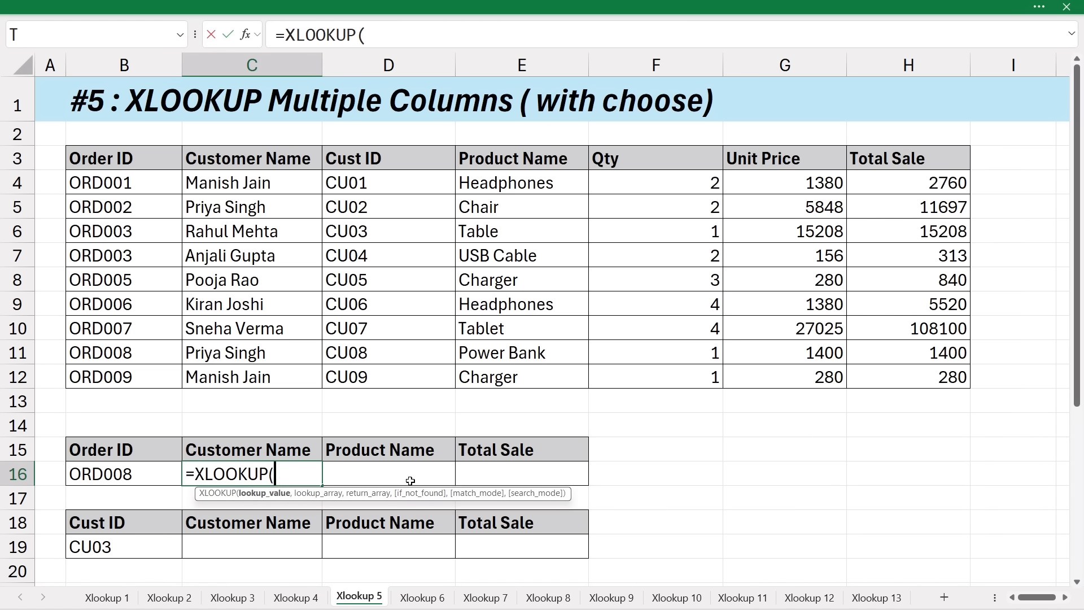
left_click(112, 476)
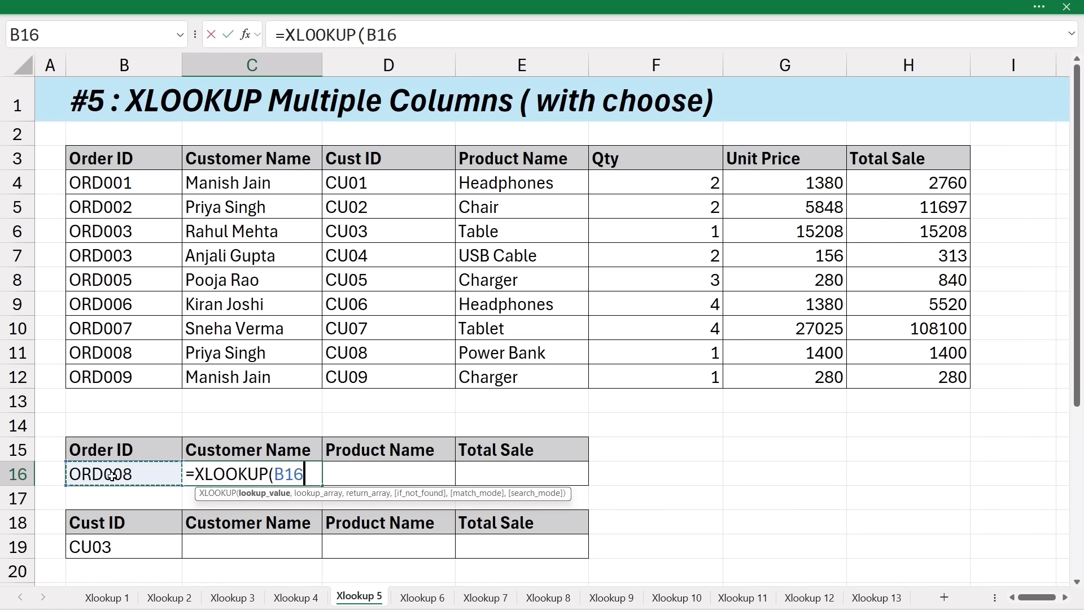
type(",")
left_click_drag(122, 163, 128, 379)
type(",")
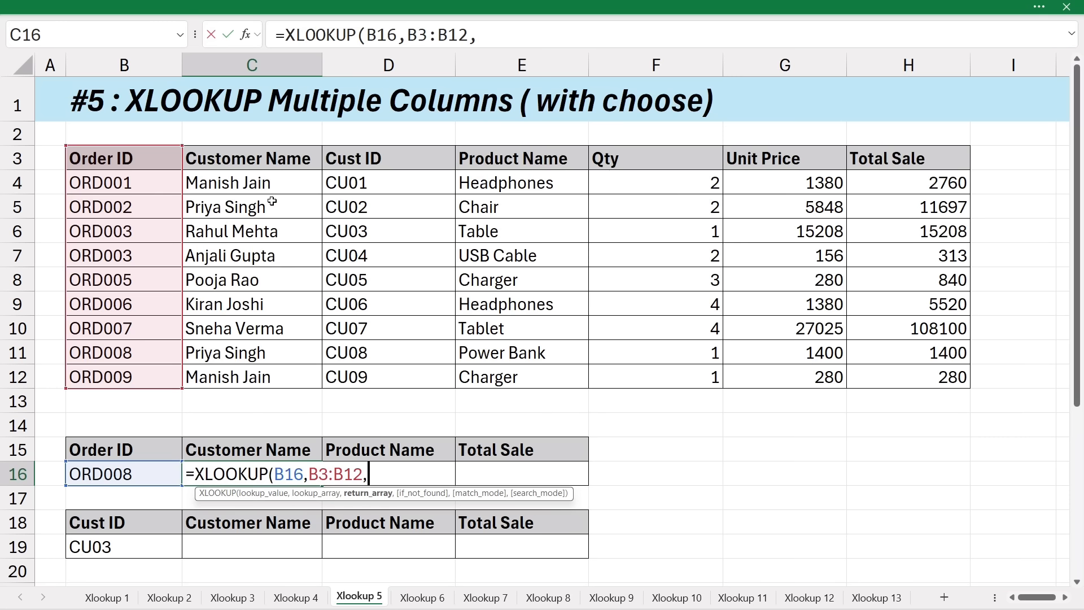
left_click_drag(264, 162, 254, 373)
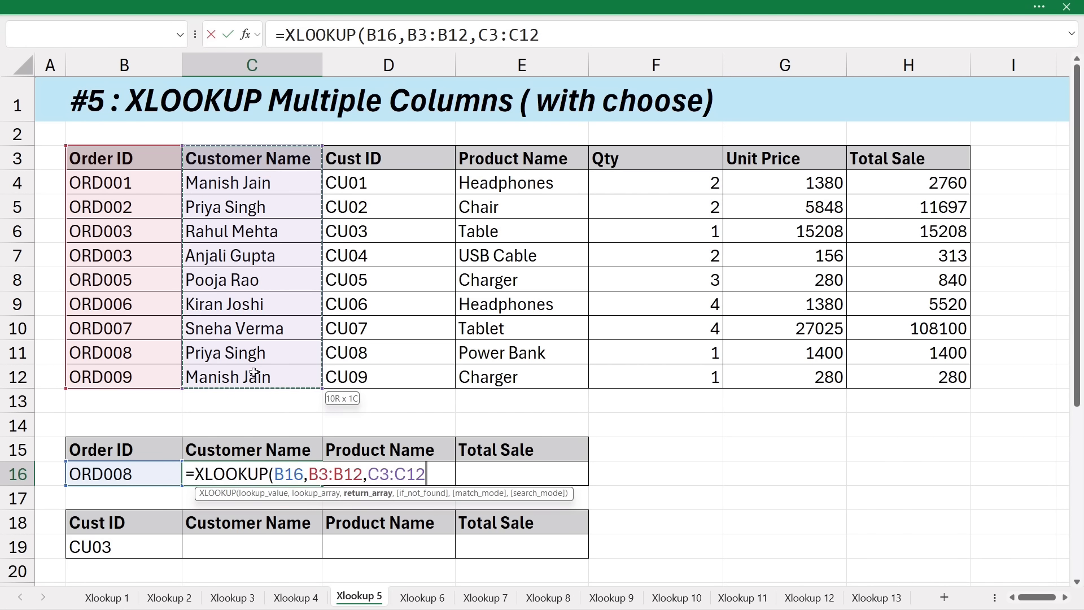
key("Return")
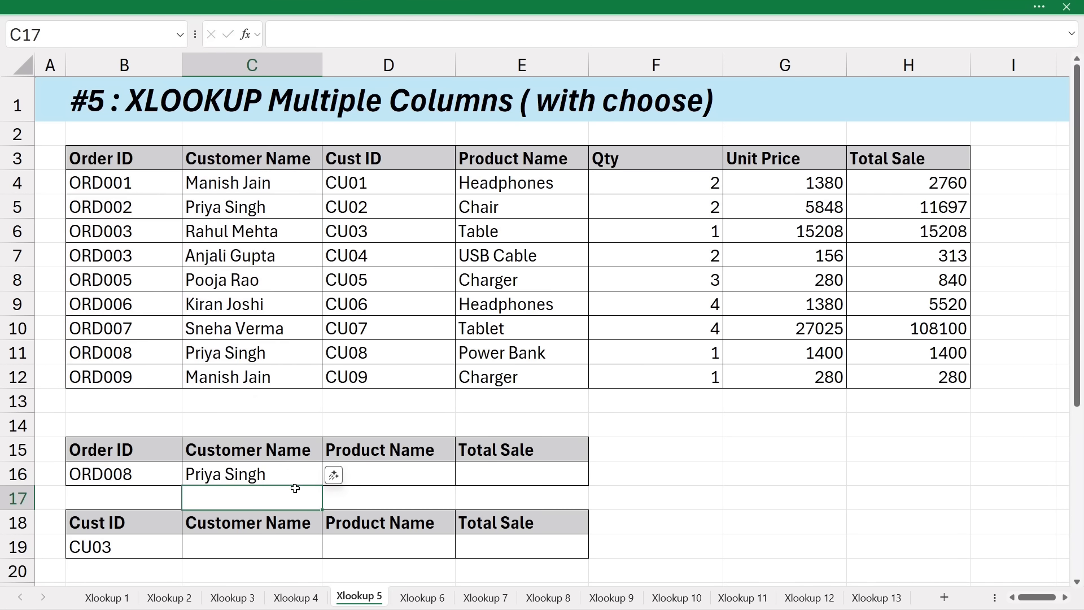
Enter an XLOOKUP in D16 that finds the Order ID from B16 in B3:B12 and returns the Product Name from E3:E12.
left_click(392, 469)
double_click(393, 468)
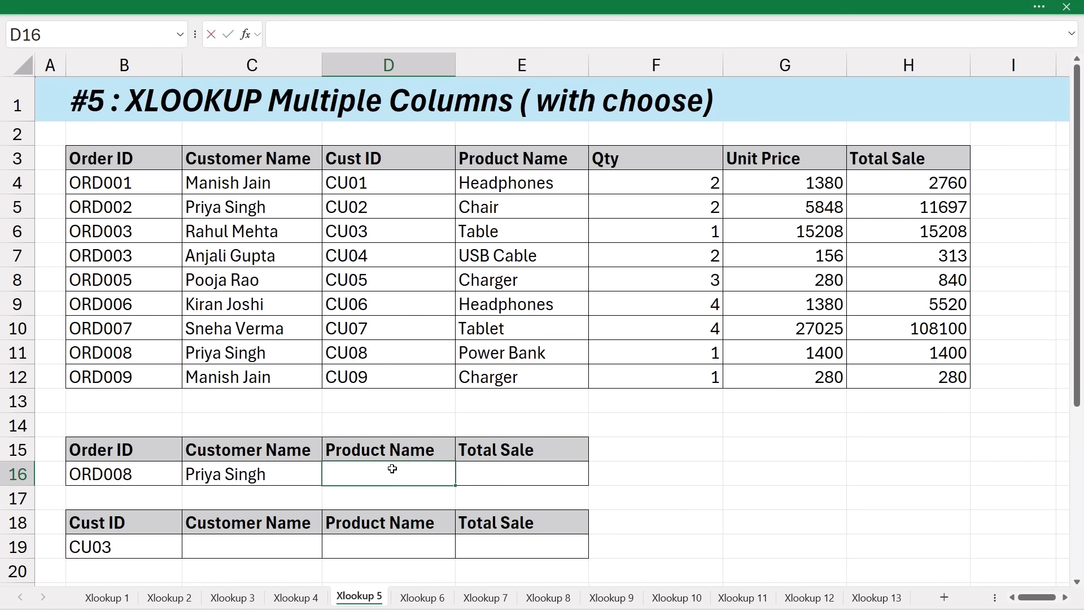
type("=xloo")
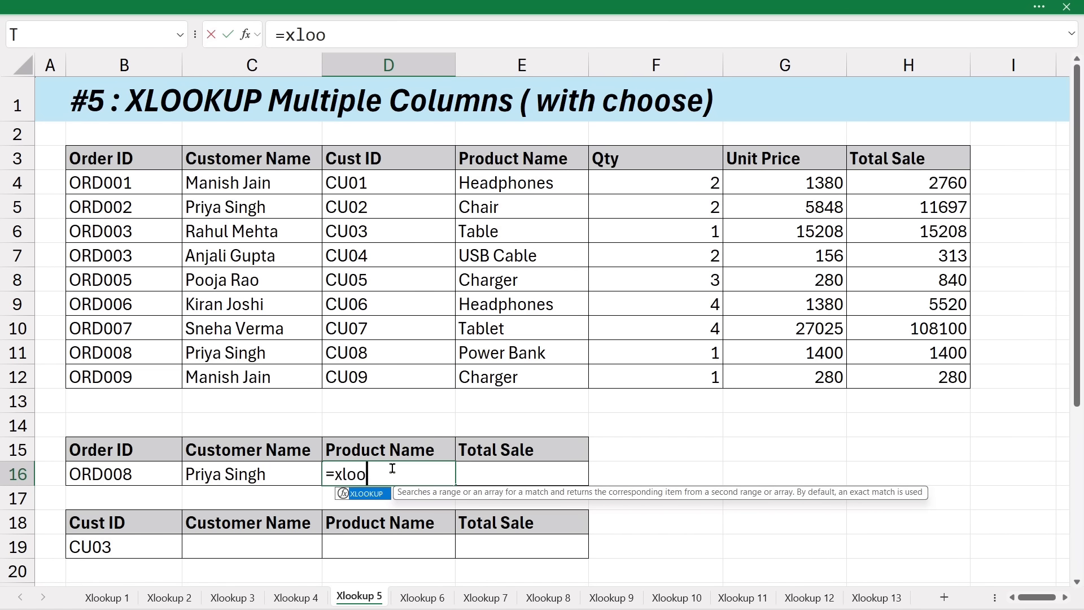
key("Tab")
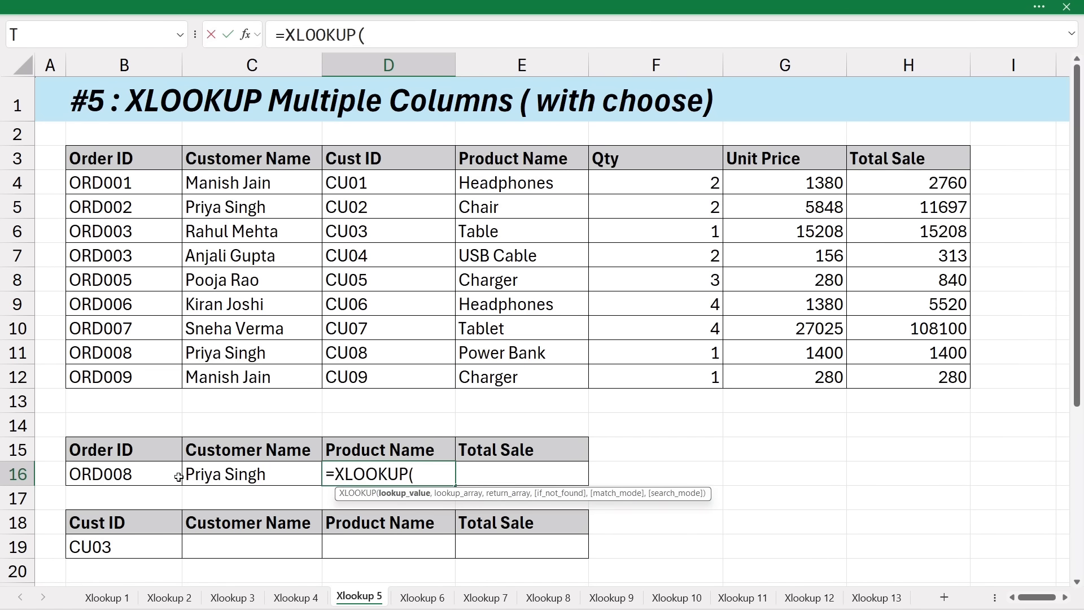
left_click(128, 484)
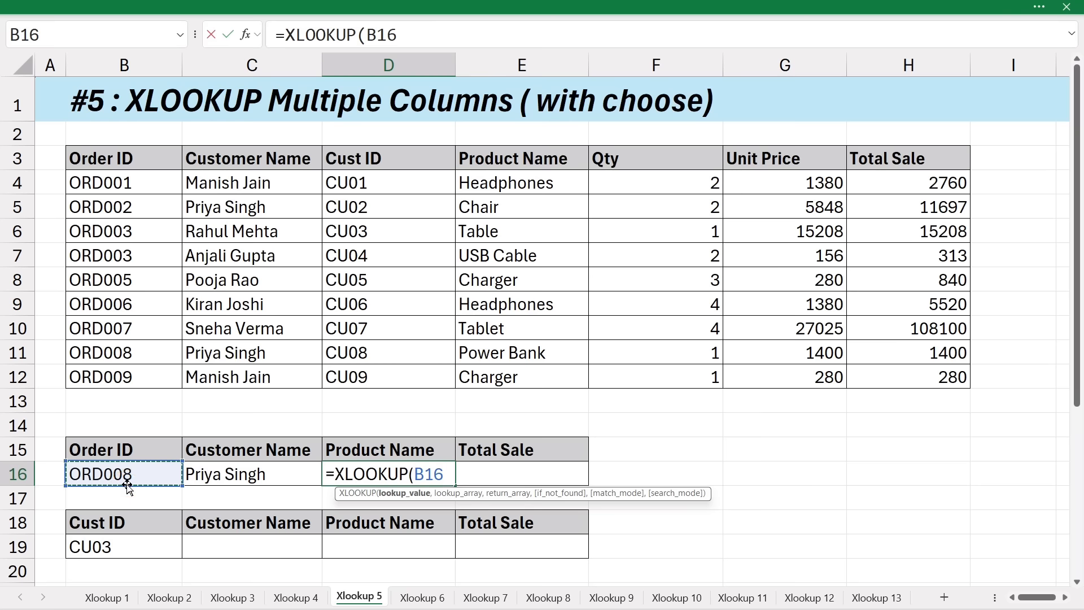
type(",")
left_click_drag(127, 164, 122, 376)
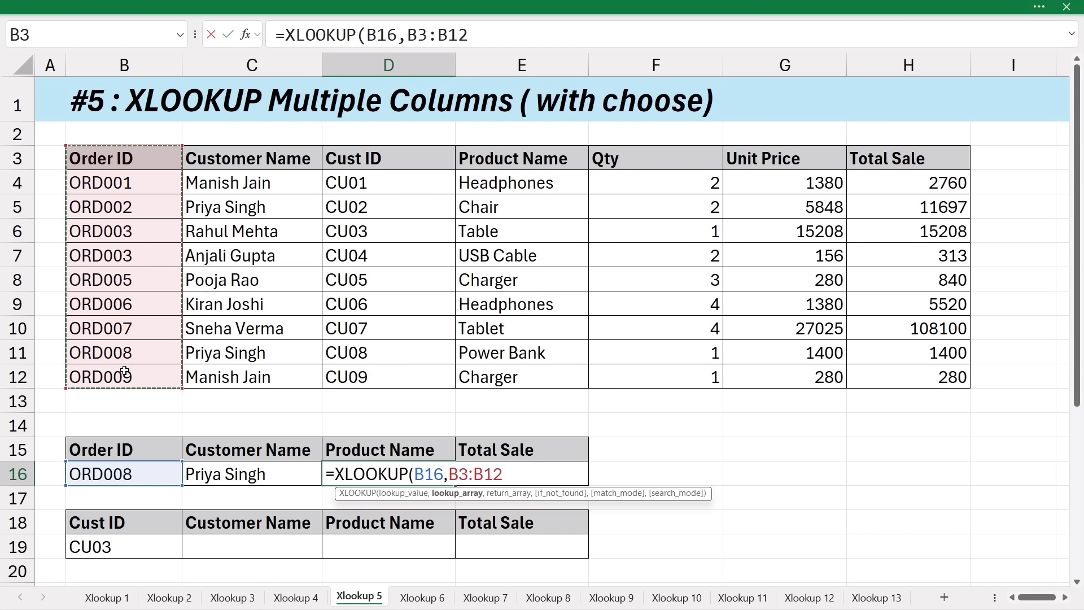
type(",")
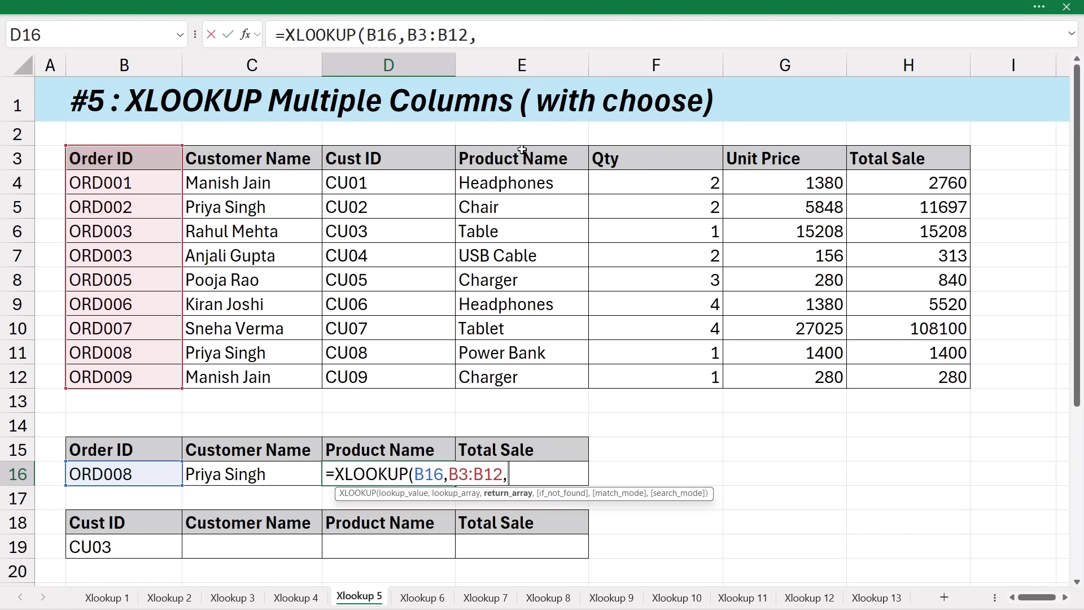
left_click_drag(525, 152, 497, 371)
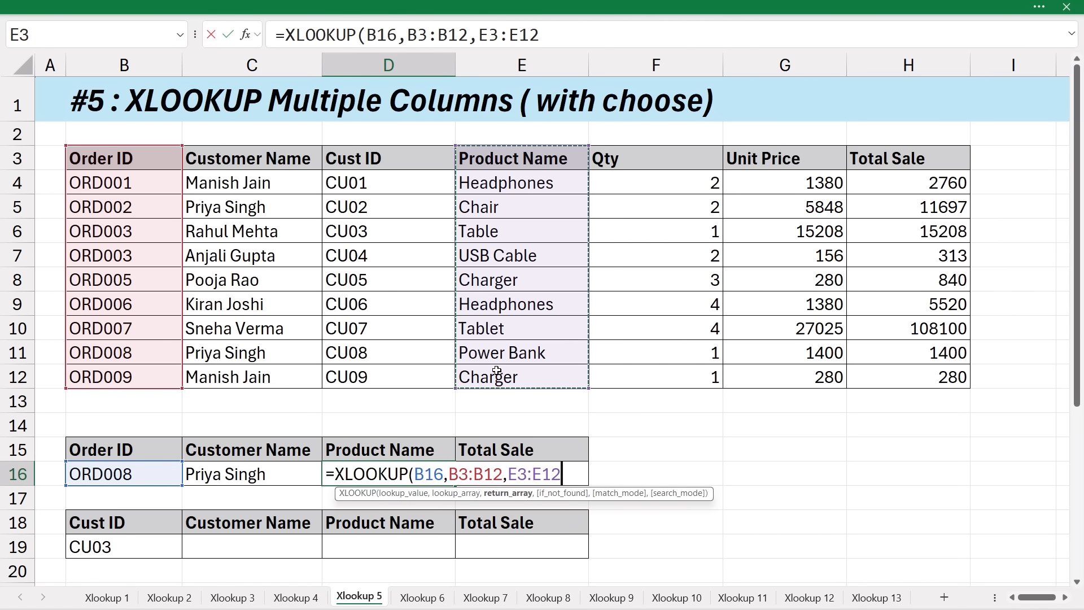
key("Return")
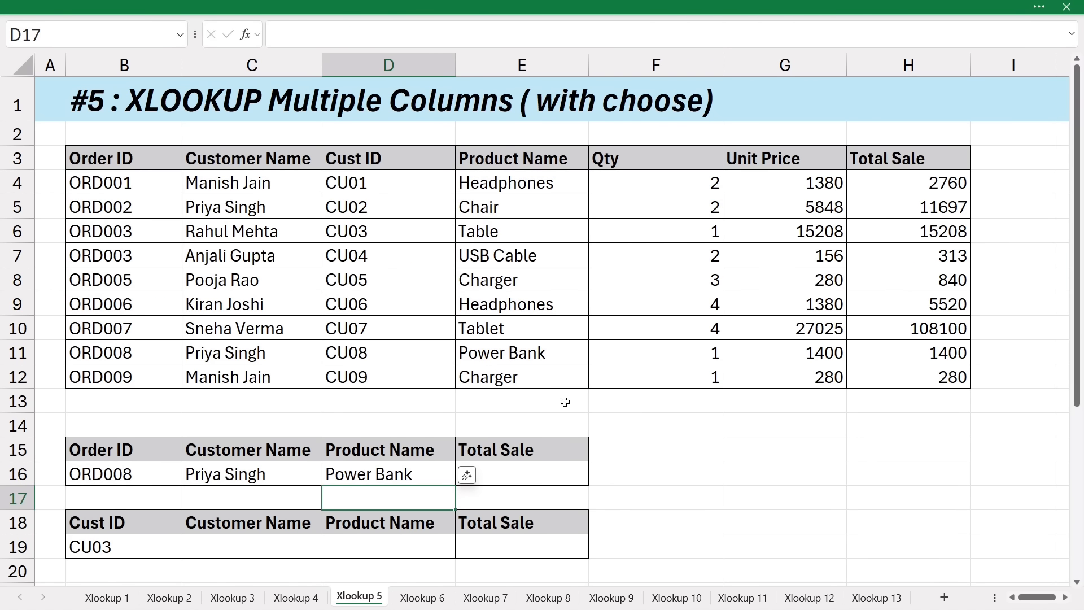
Clear the two single-column XLOOKUP formulas from C16:D16.
left_click(532, 474)
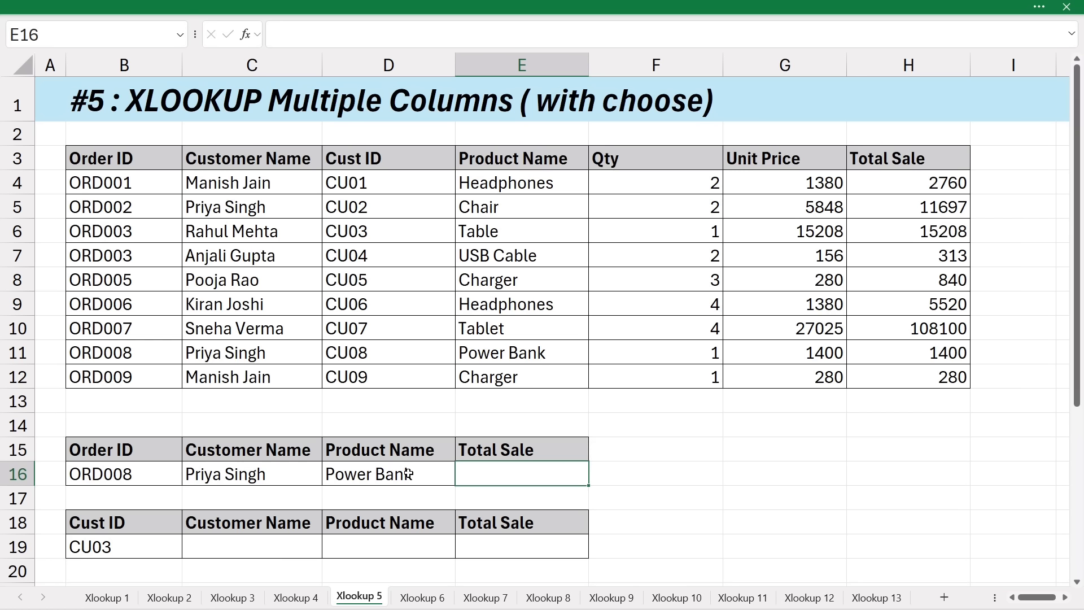
left_click(274, 479)
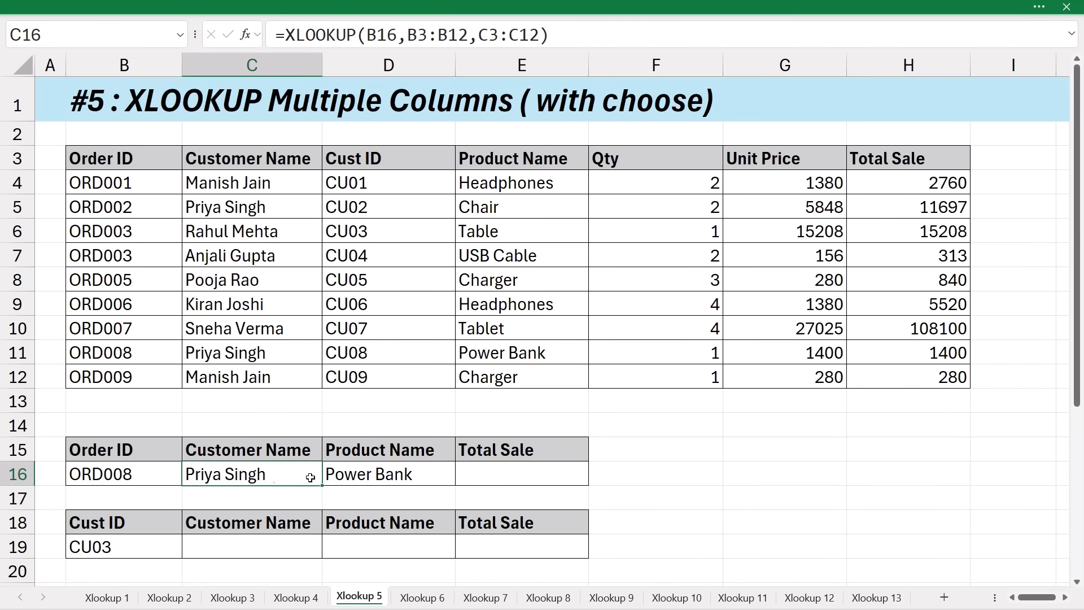
key("shift+Right")
key("Delete")
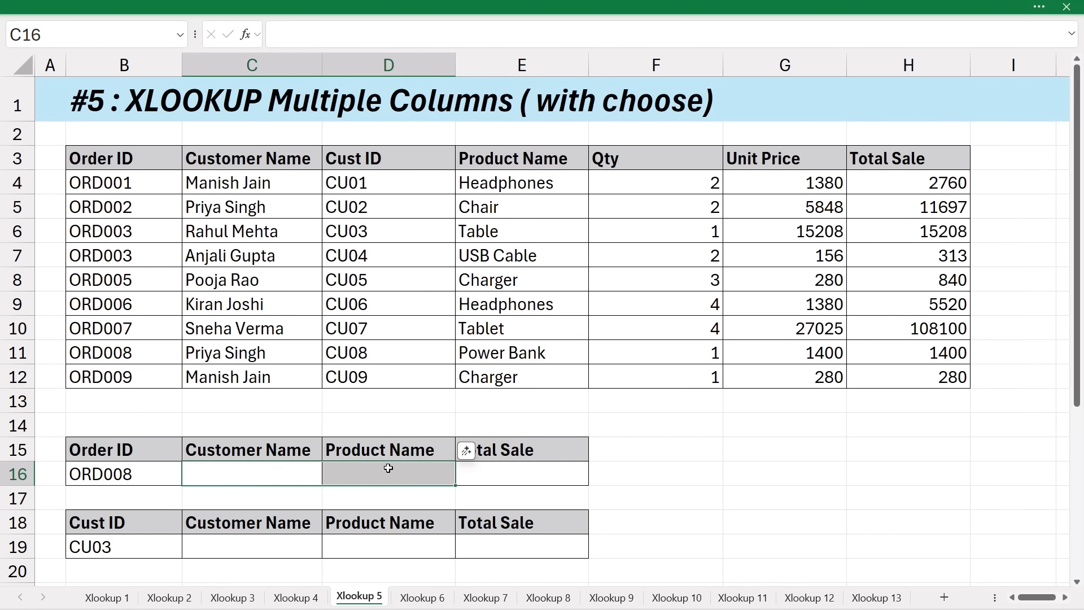
Begin an XLOOKUP formula in C16 with B16 as the lookup value and B3:B12 as the lookup array.
left_click(252, 471)
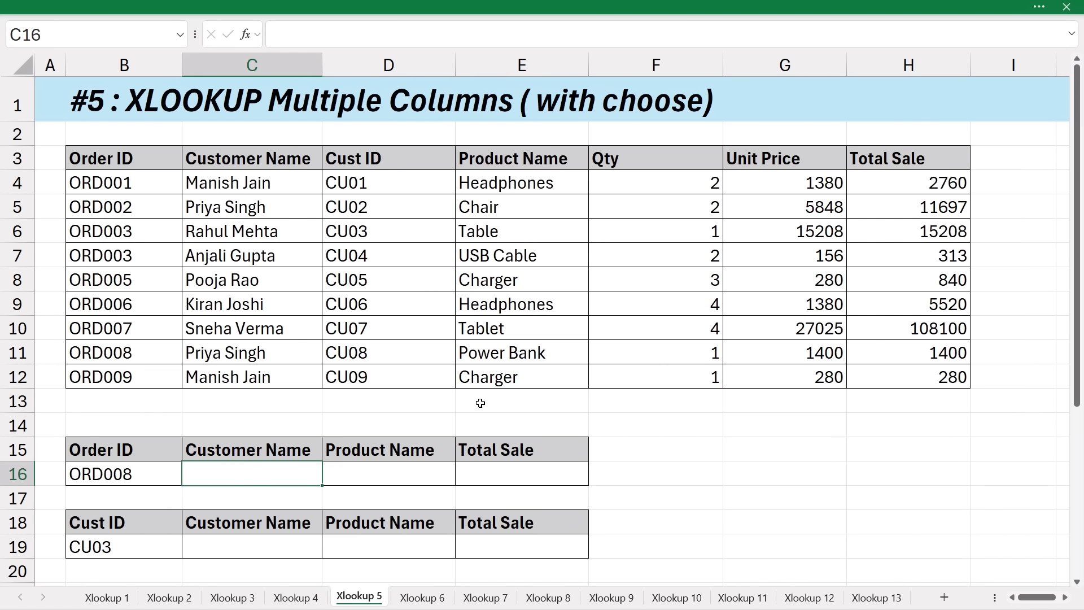
type("=xloo")
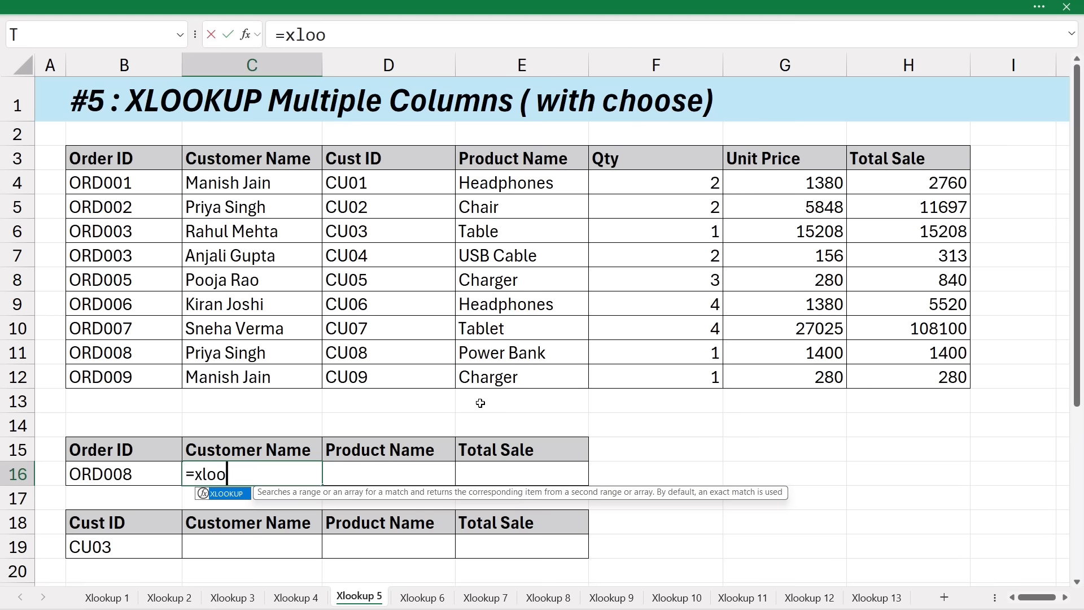
key("Tab")
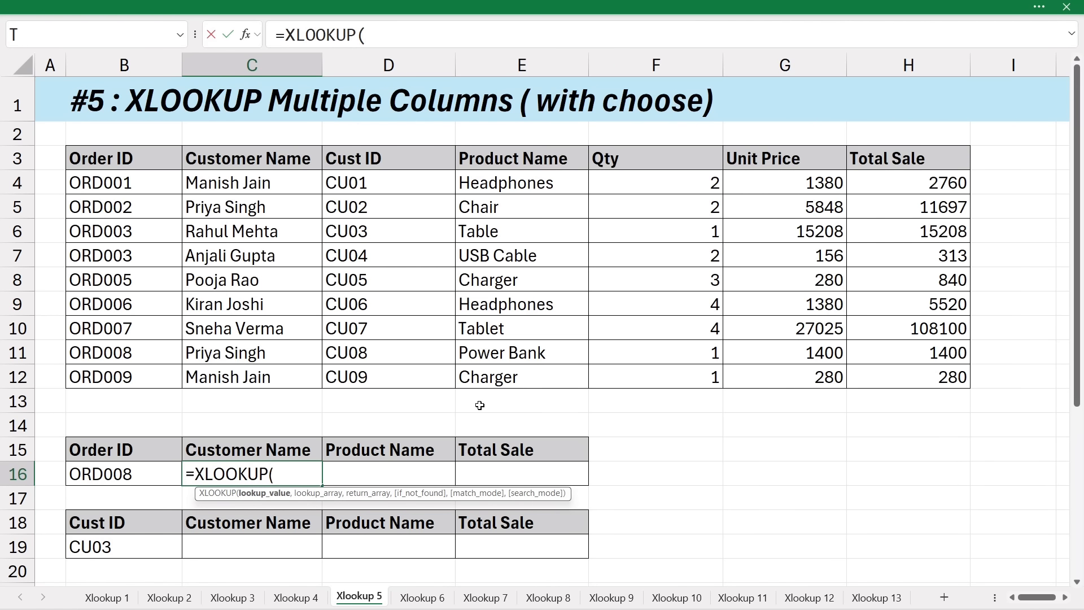
left_click(136, 476)
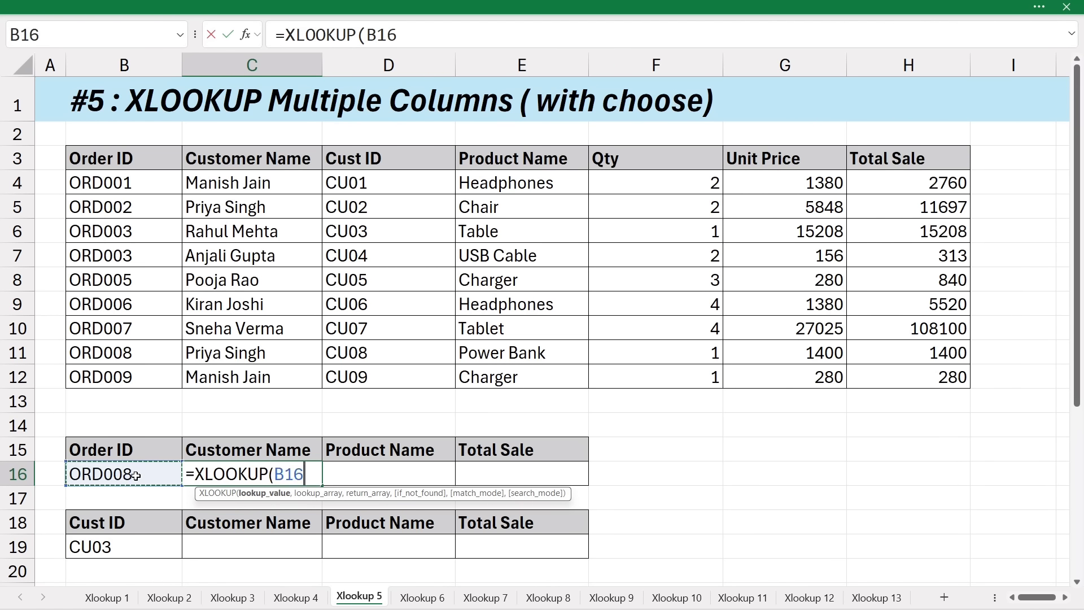
type(",")
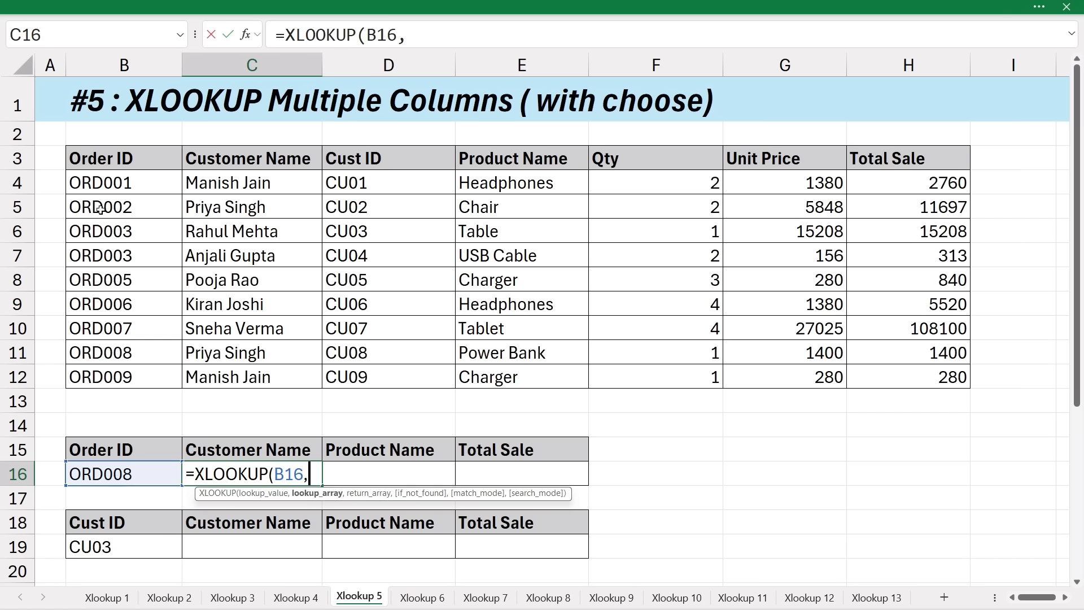
left_click_drag(107, 163, 127, 378)
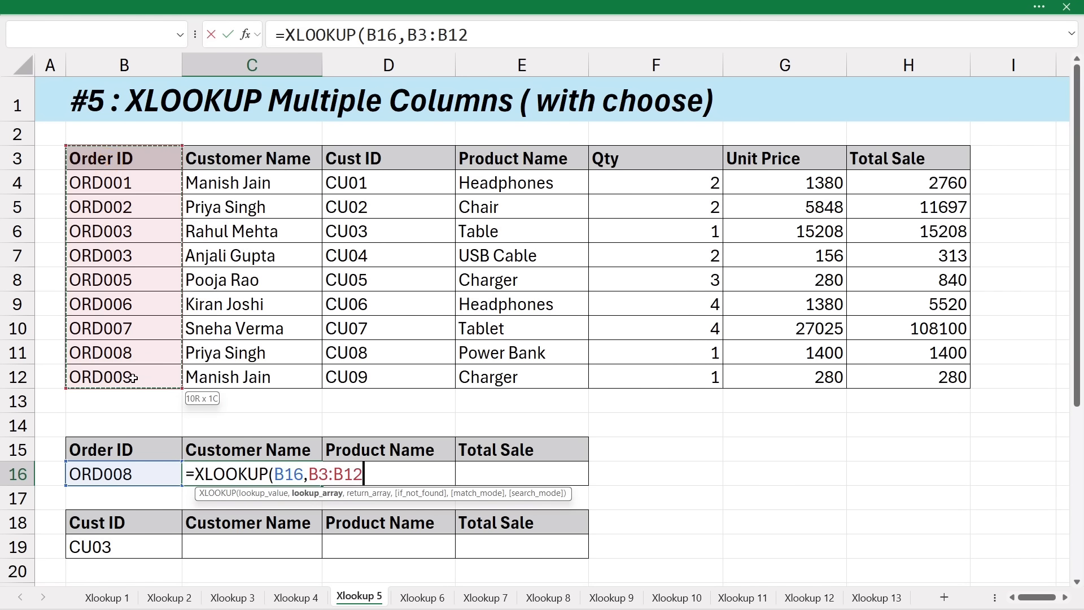
type(",")
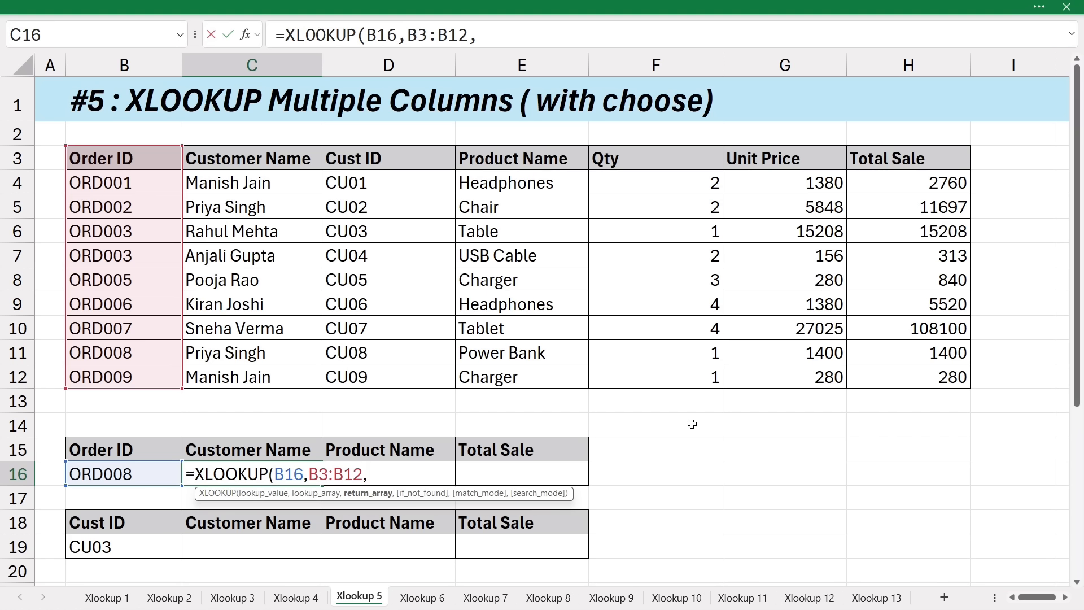
Nest a CHOOSE function as the XLOOKUP return array, with {1,2,3} as its index numbers.
type("choo")
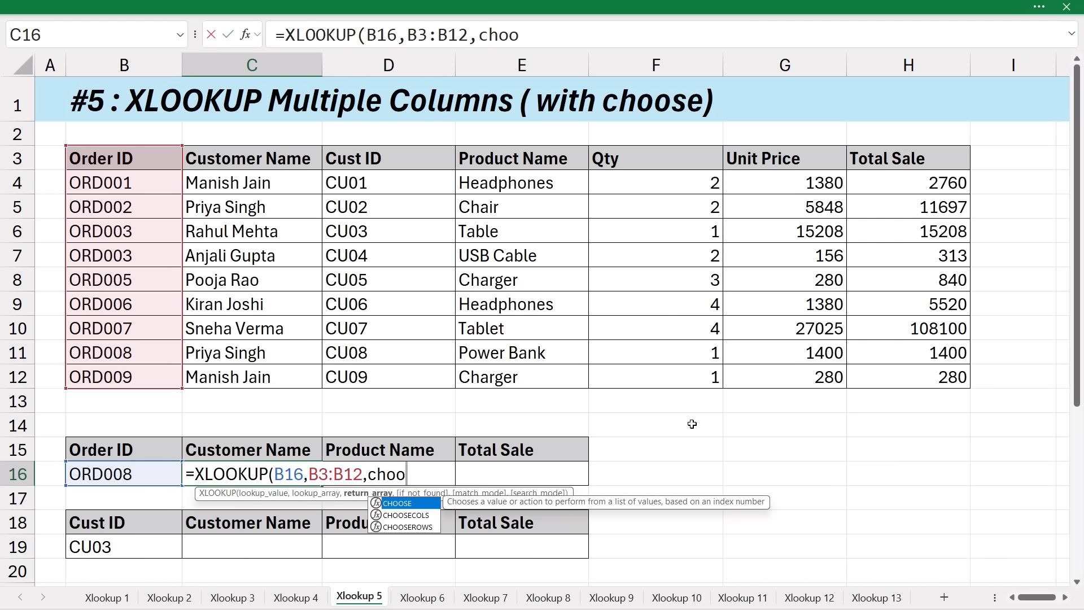
key("Tab")
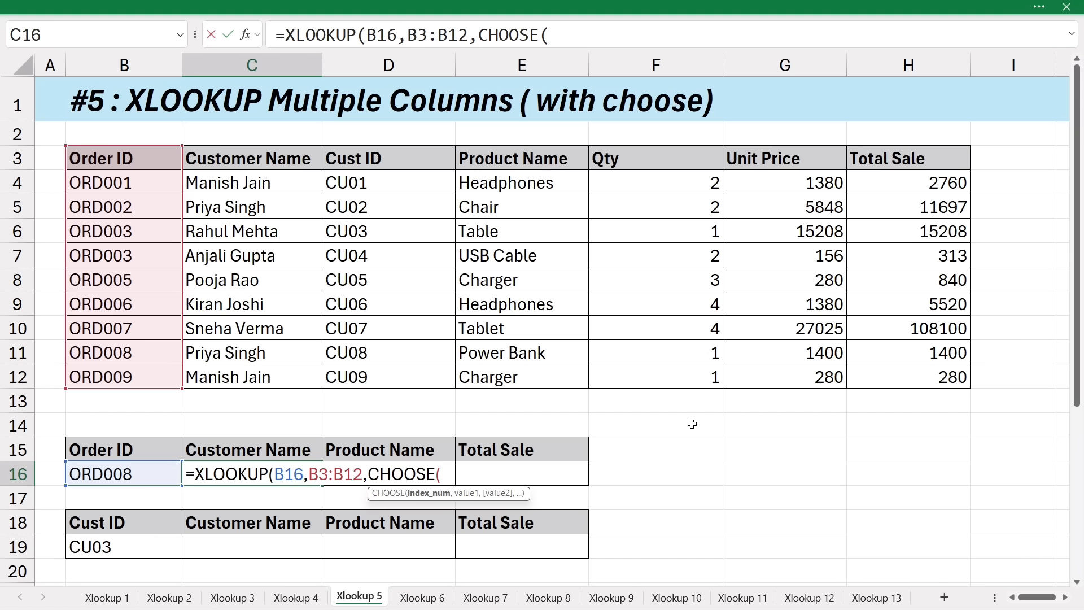
type("{")
type("1,2,3")
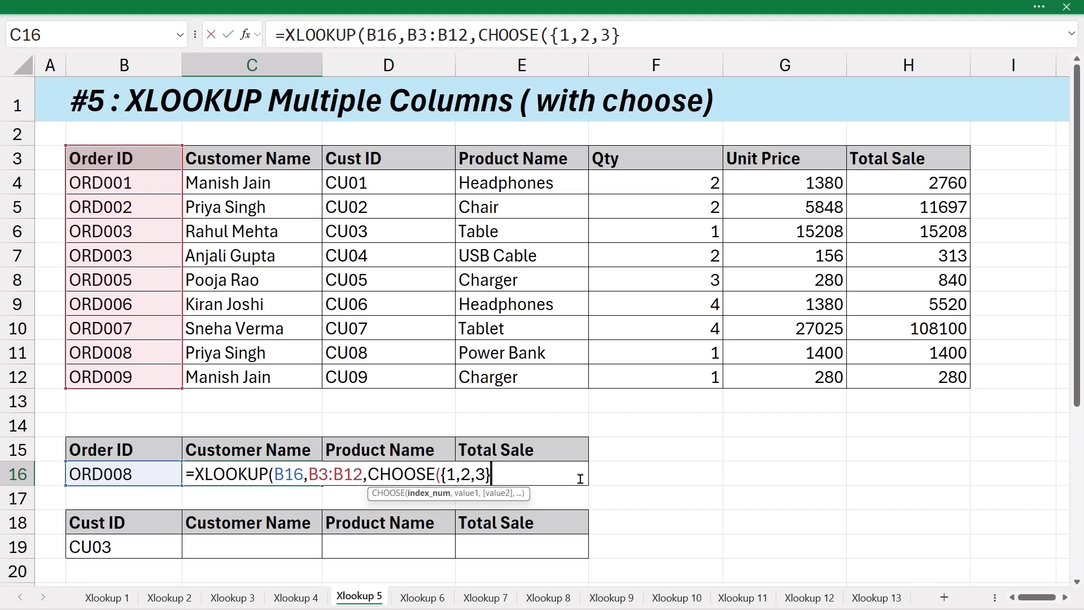
type(",")
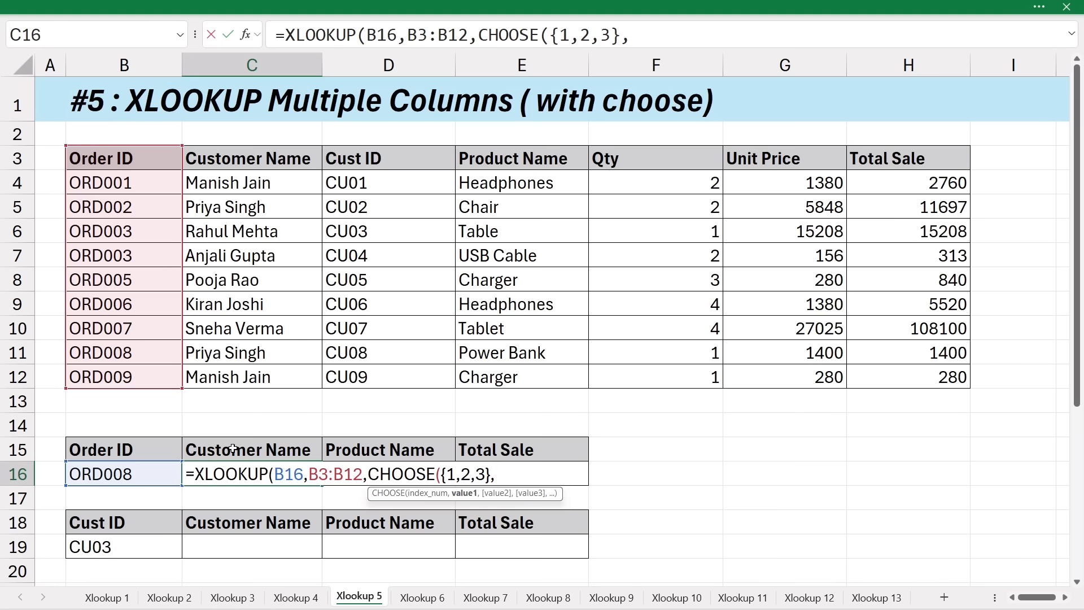
Supply C3:C12, E3:E12 and H3:H12 as the CHOOSE values, complete the C16 formula, and check its returned cells.
left_click_drag(246, 160, 236, 384)
type(",")
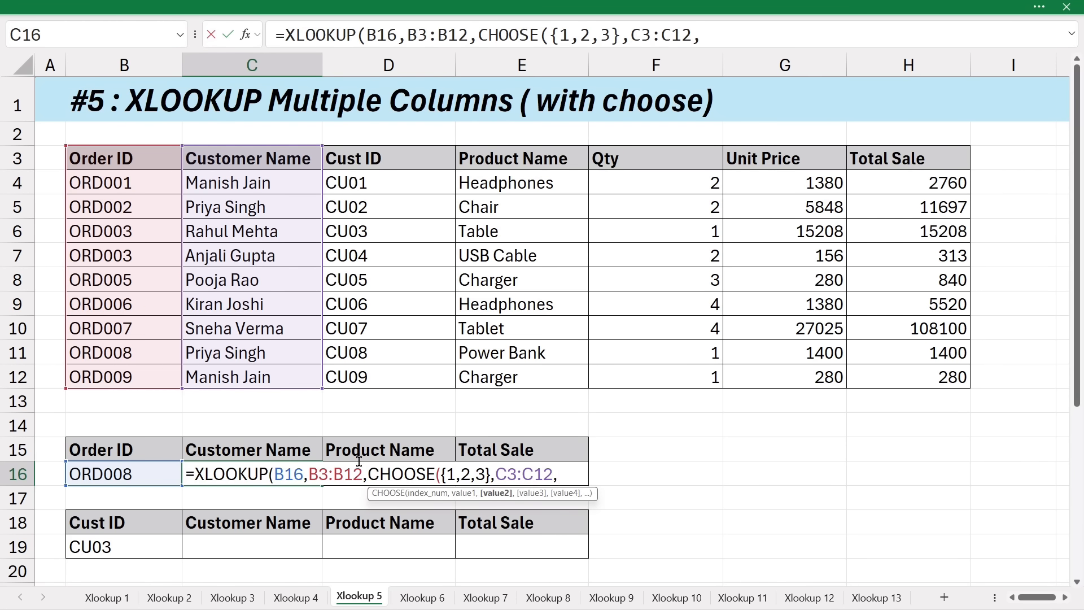
left_click_drag(497, 159, 491, 370)
type(",")
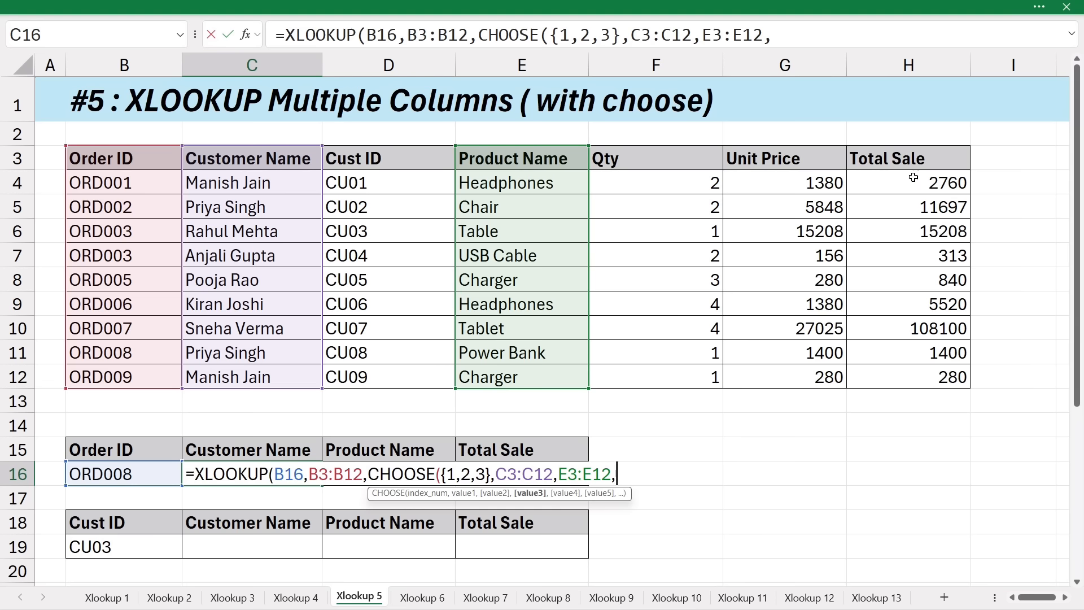
left_click_drag(896, 161, 896, 365)
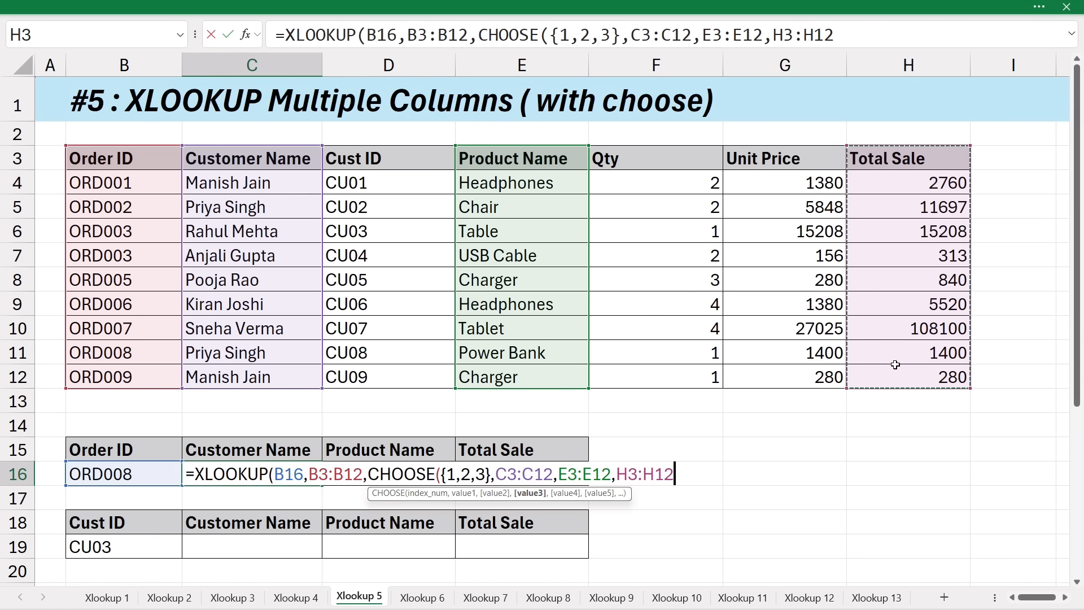
type(")")
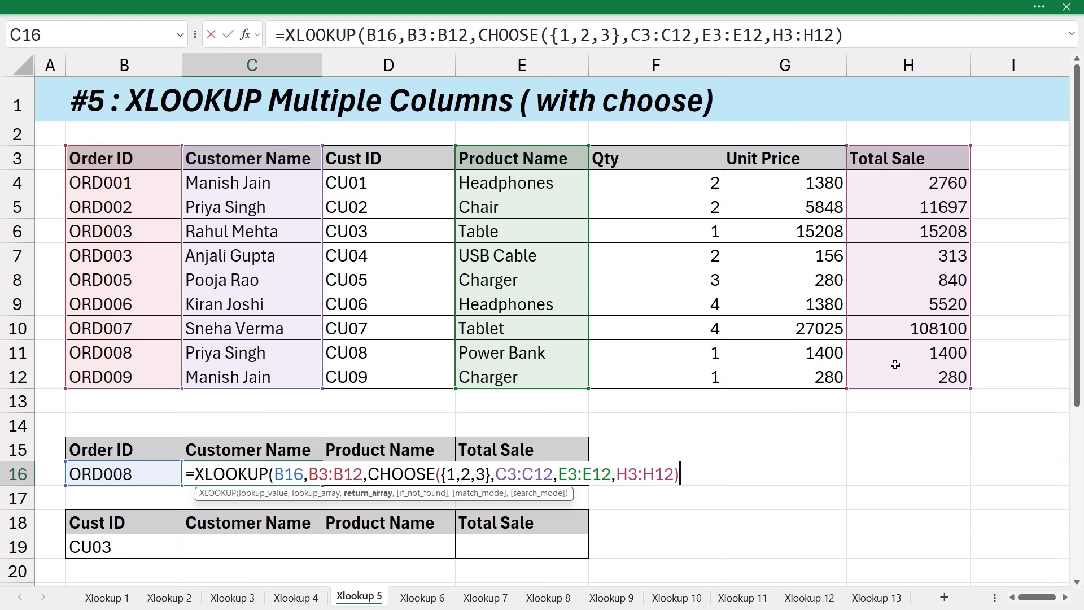
type(")")
key("Return")
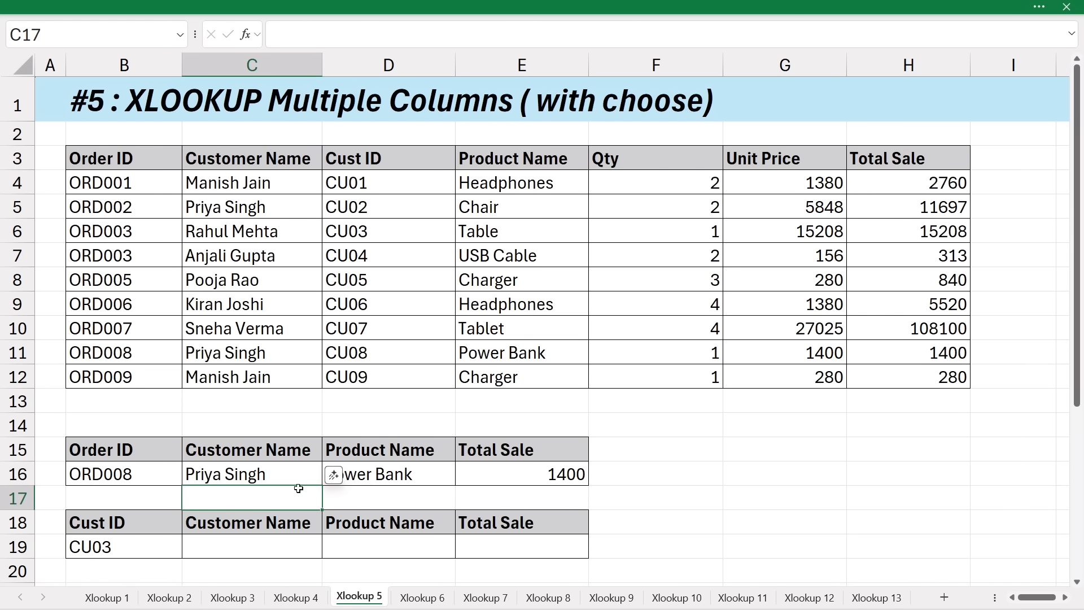
left_click(258, 474)
left_click(426, 481)
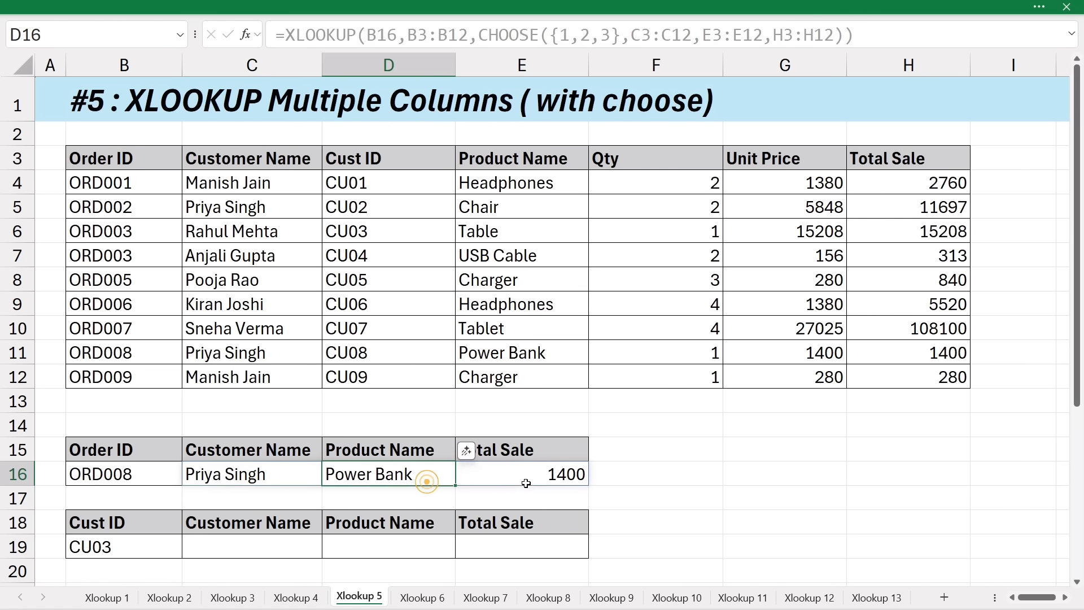
Compare the returned row 16 record with source row 11, and change the order ID in B16 to the one in B9.
left_click(495, 474)
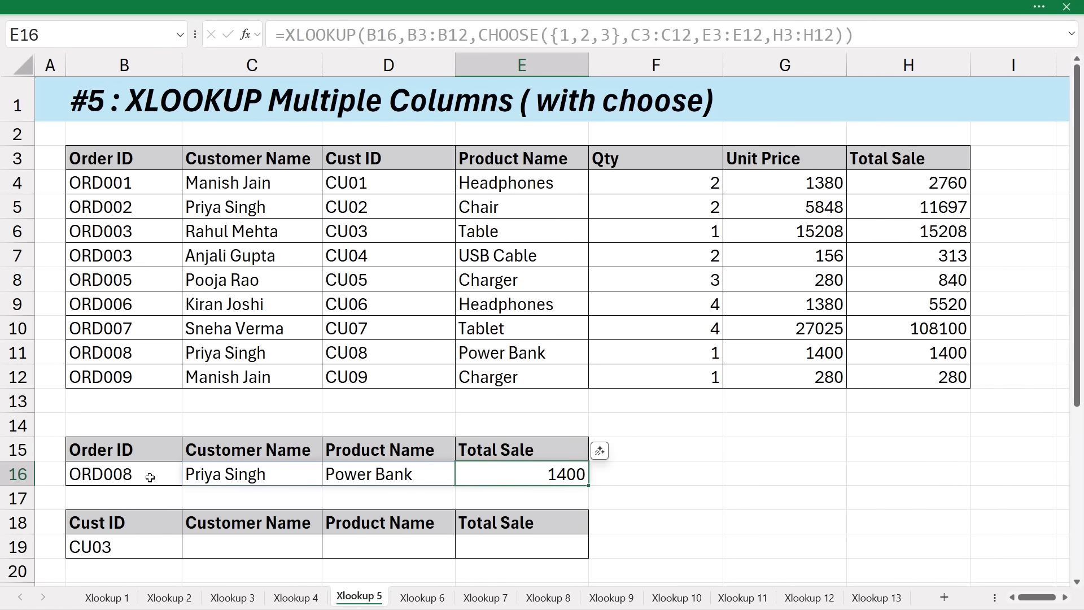
left_click_drag(149, 353, 858, 353)
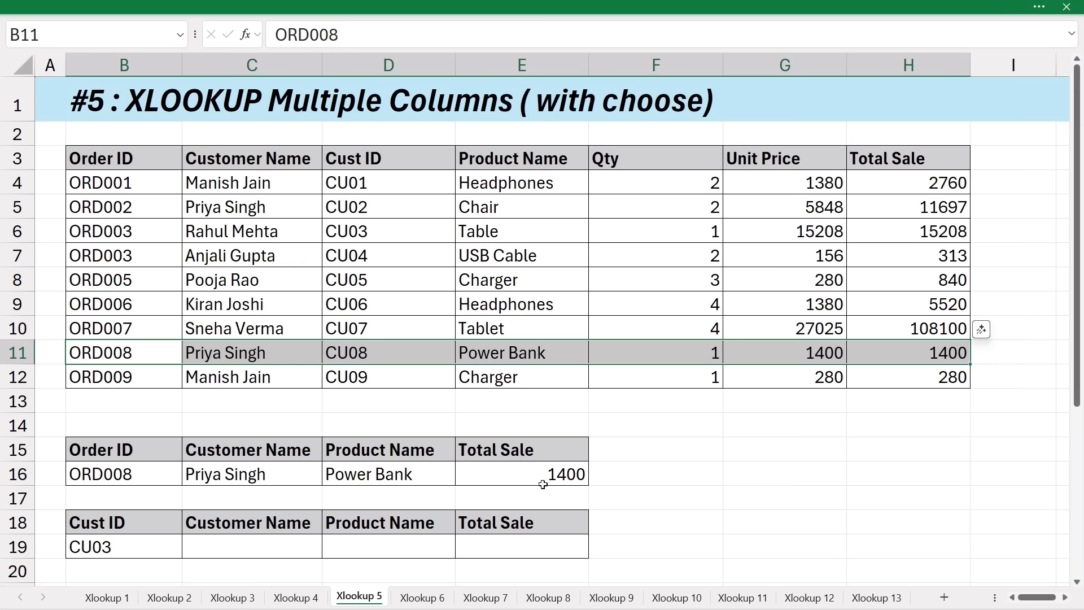
left_click(148, 473)
double_click(148, 473)
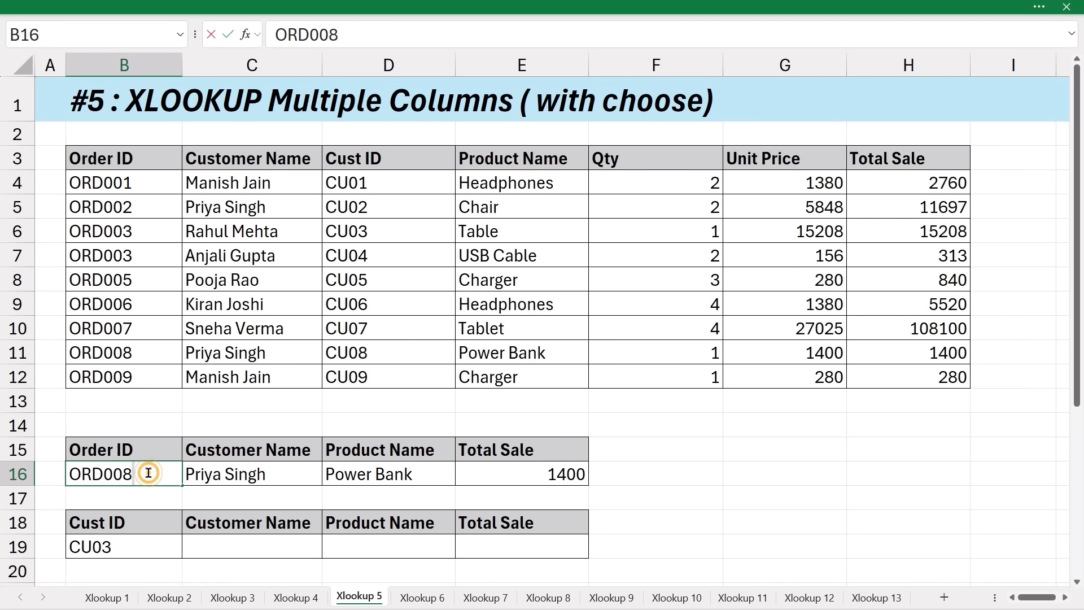
key("BackSpace")
type("6")
key("Return")
left_click(243, 553)
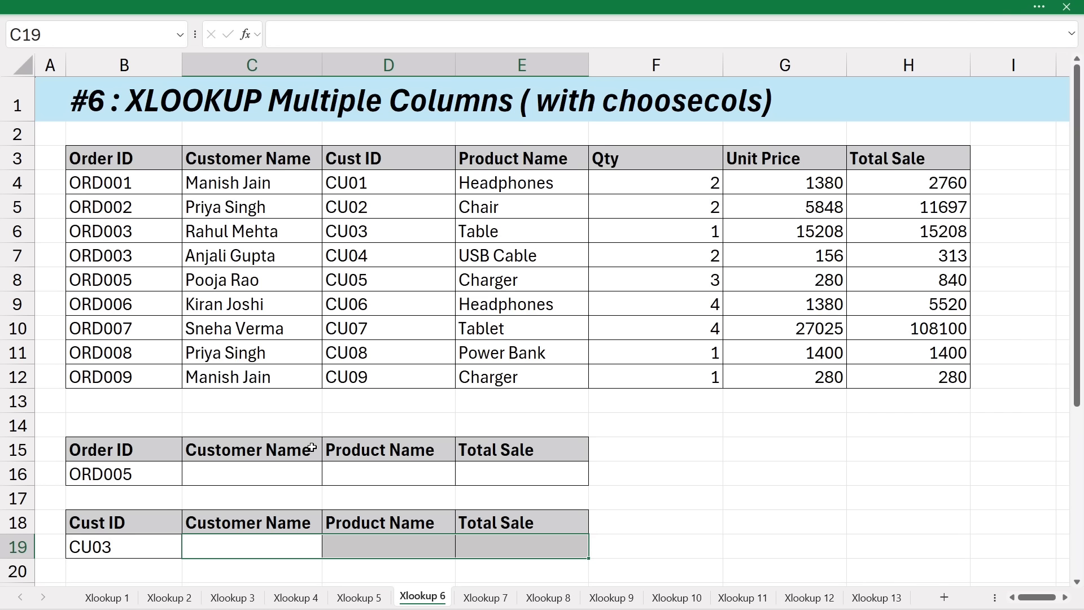
On the Xlookup 6 sheet, begin an XLOOKUP formula in C16 with B16 as lookup value and B3:B12 as lookup array.
left_click(260, 470)
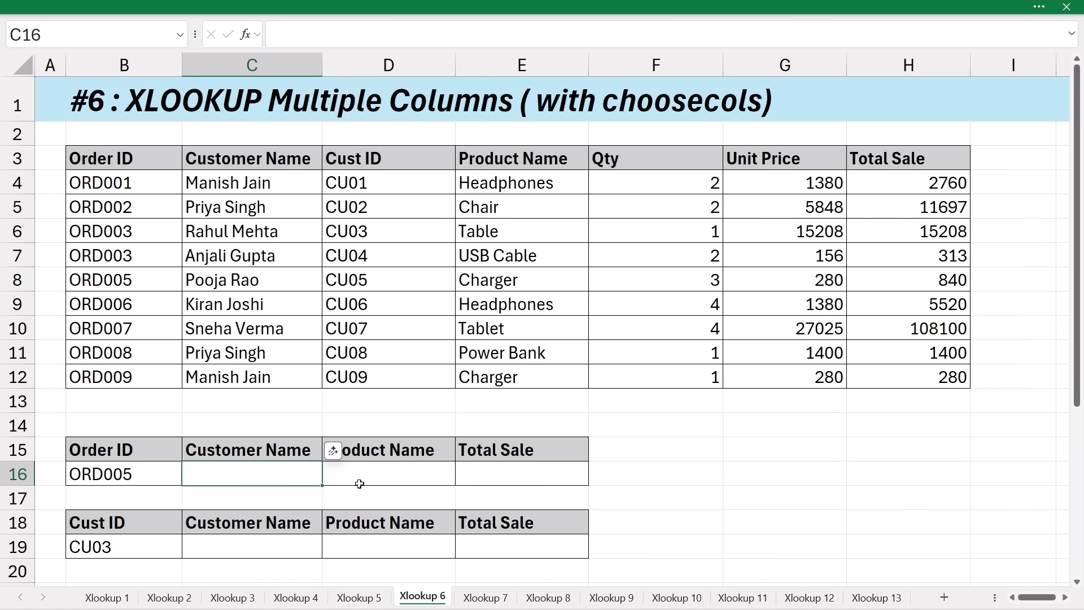
type("=xloo")
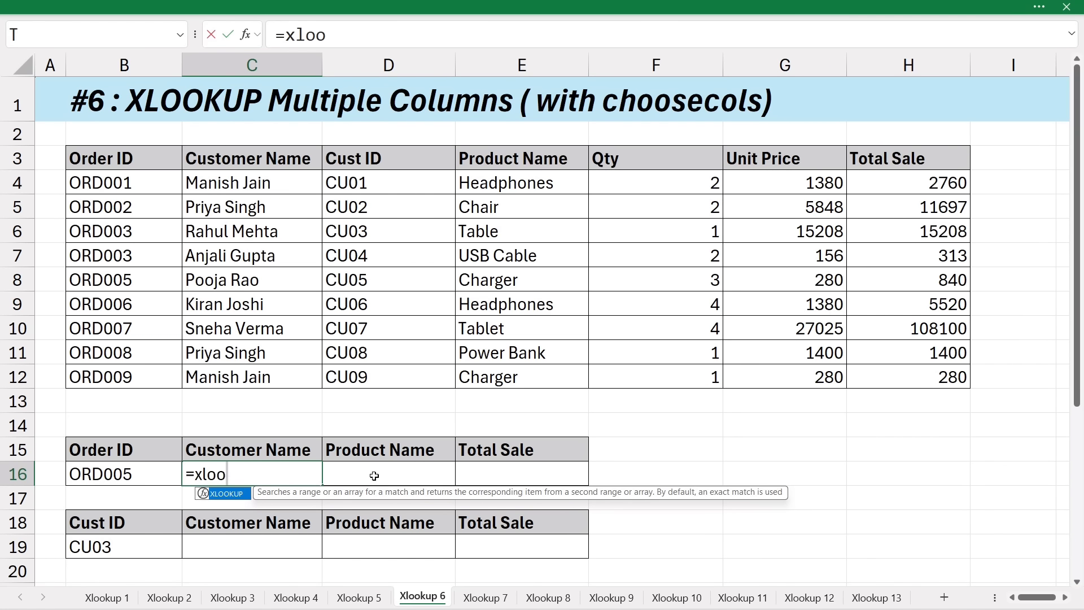
key("Tab")
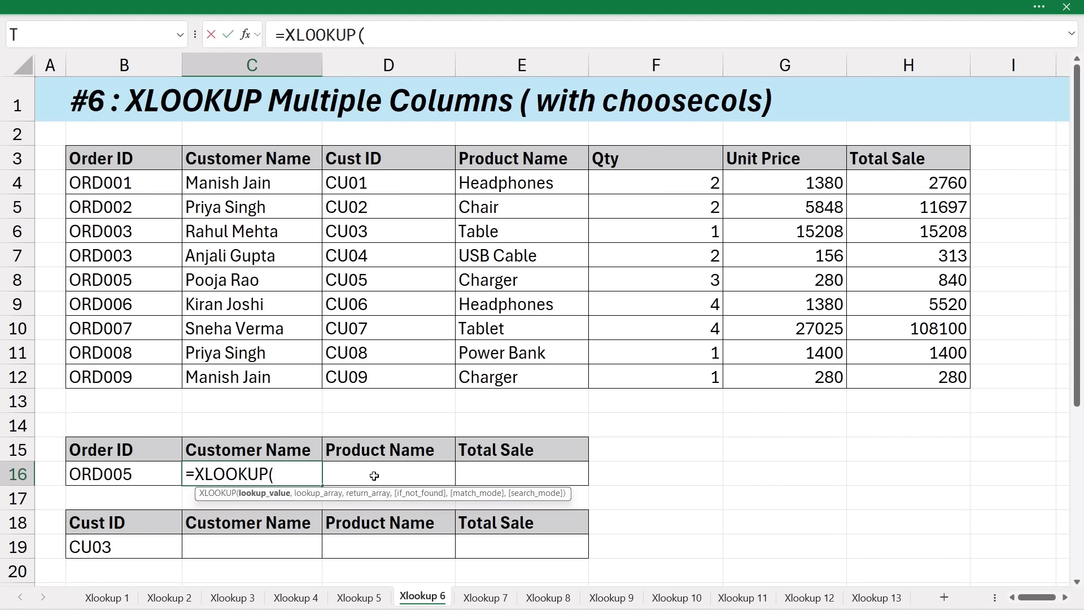
left_click(125, 478)
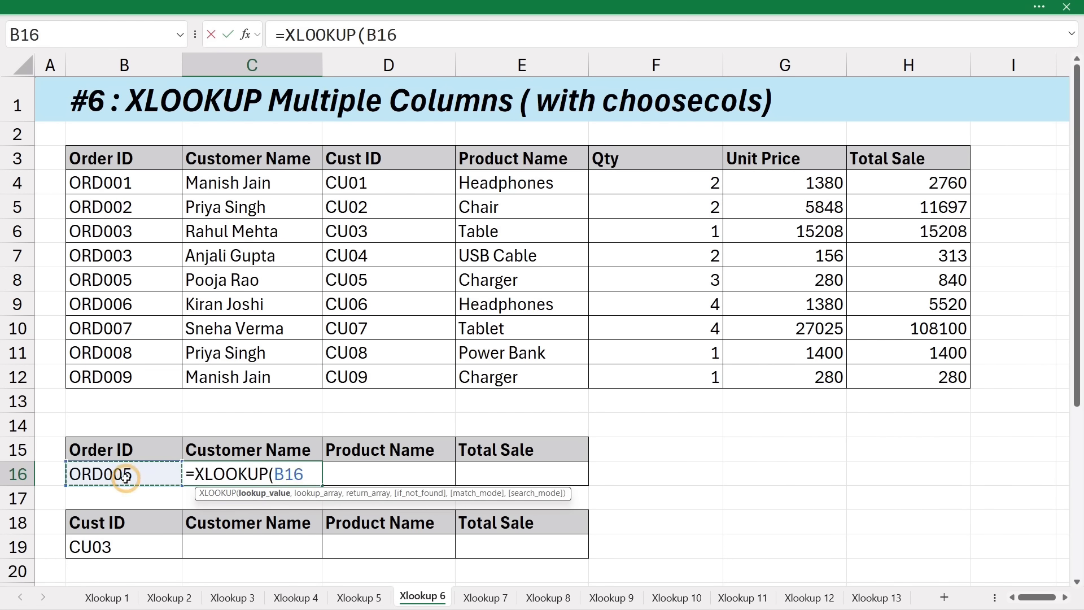
type(",")
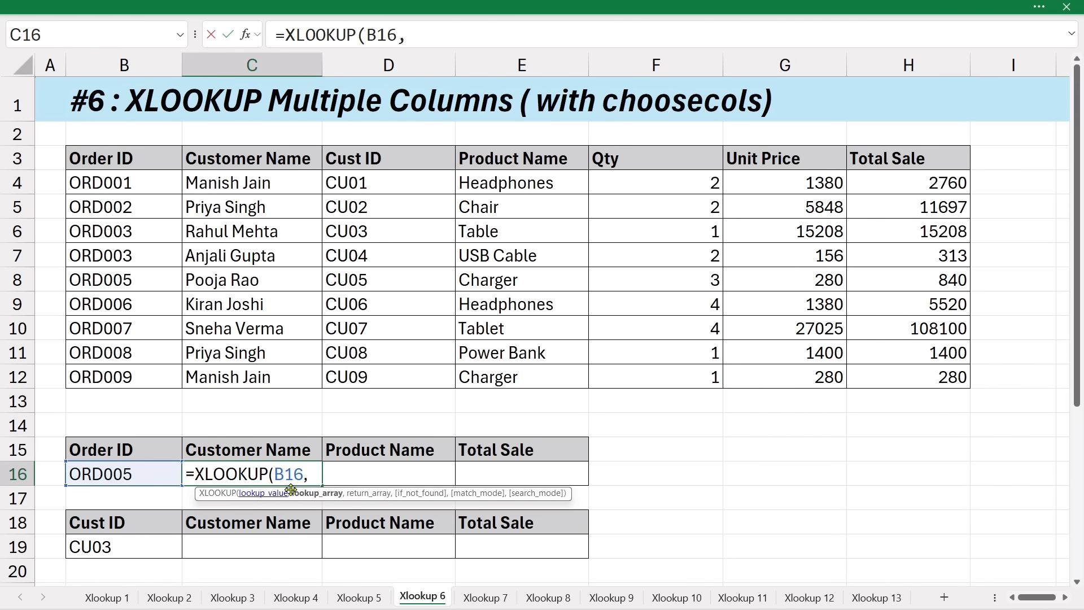
left_click_drag(118, 160, 116, 378)
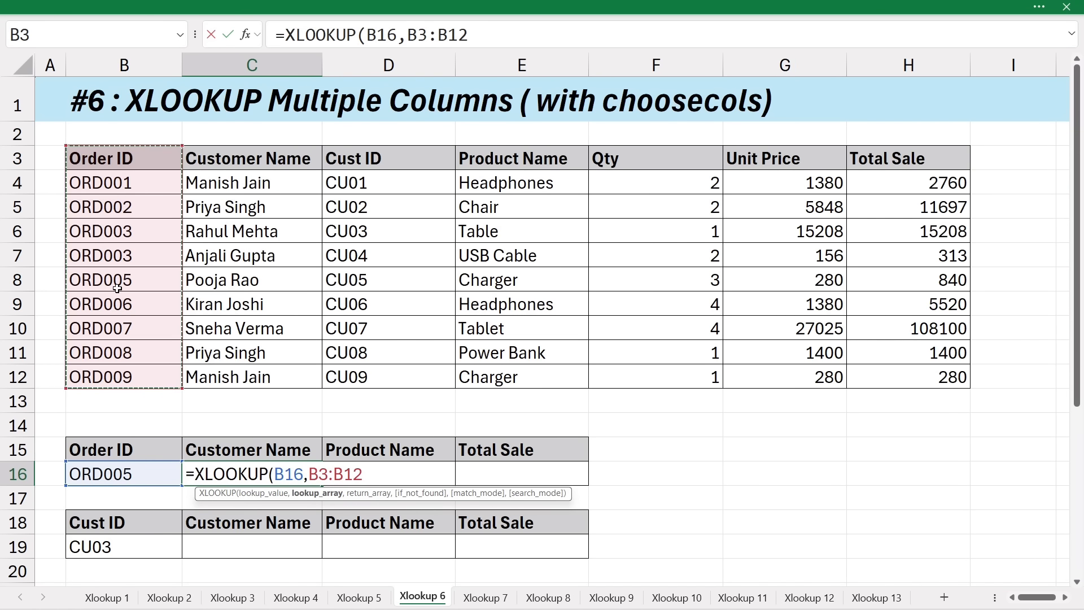
type(",")
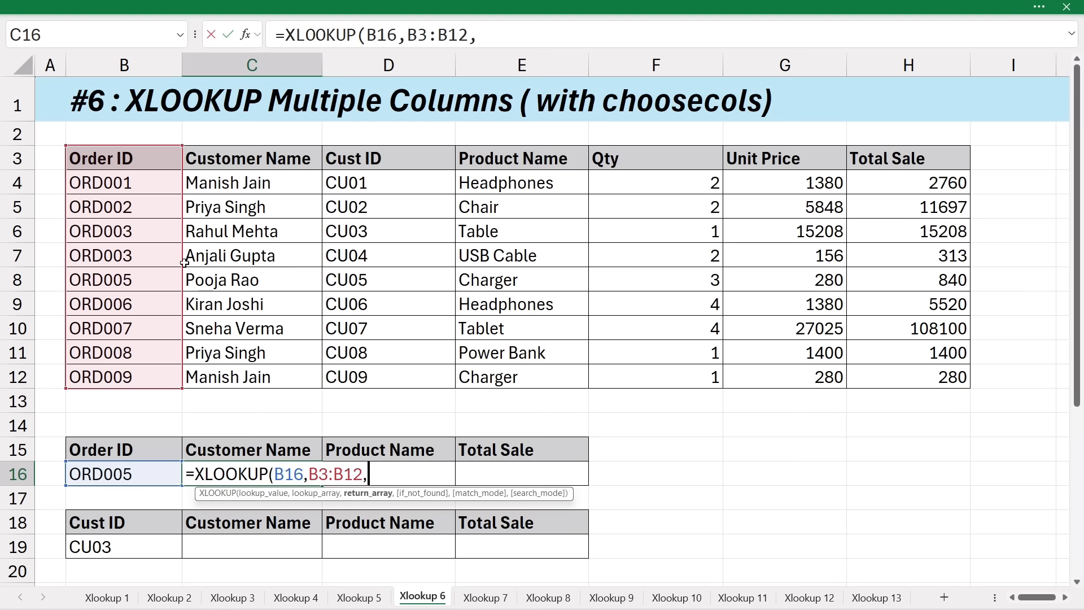
Supply B3:H12 as the return array, complete the C16 formula, and check the returned cells against the source table.
left_click_drag(107, 159, 912, 375)
key("Return")
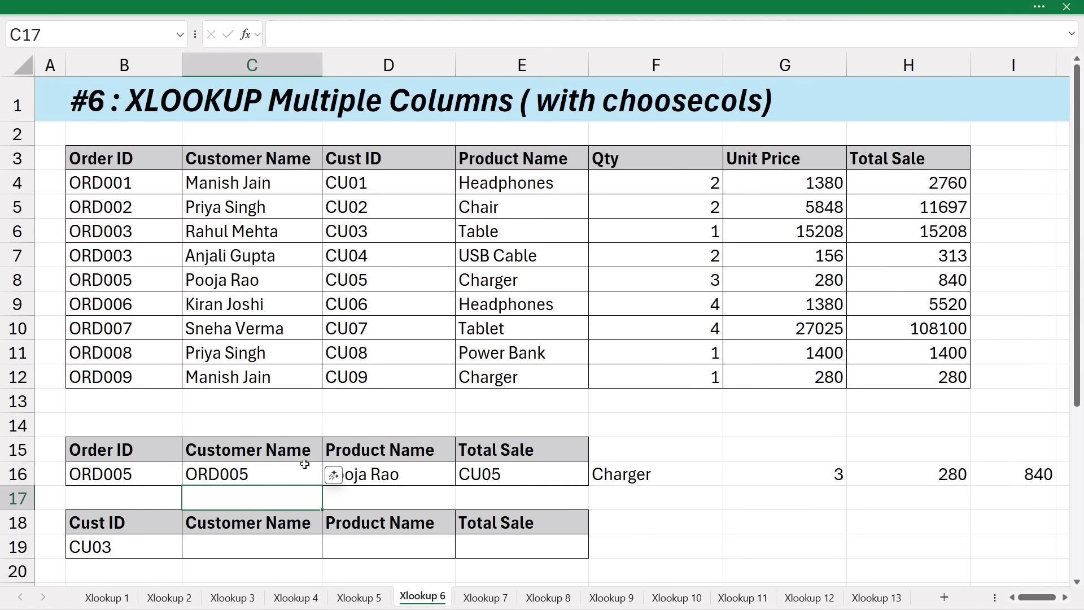
left_click(280, 475)
left_click(406, 478)
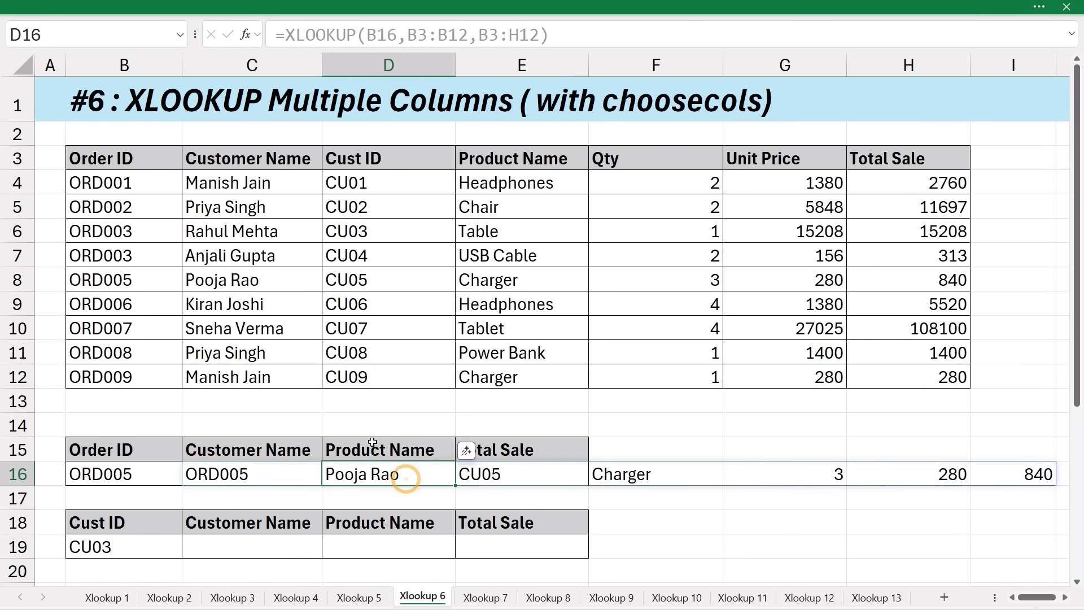
left_click(532, 481)
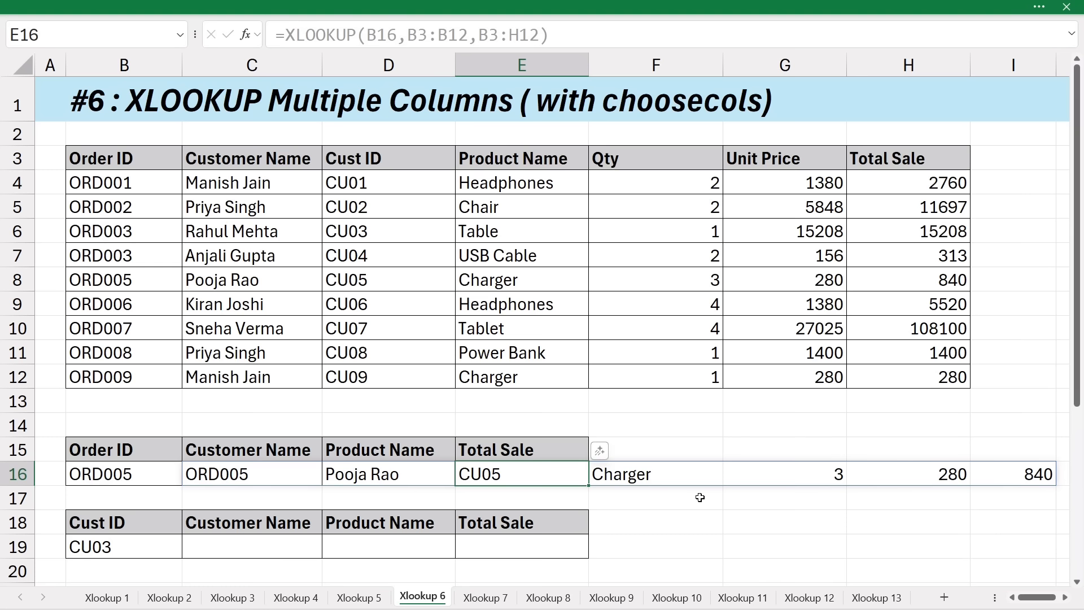
left_click(116, 188)
left_click_drag(100, 162, 926, 305)
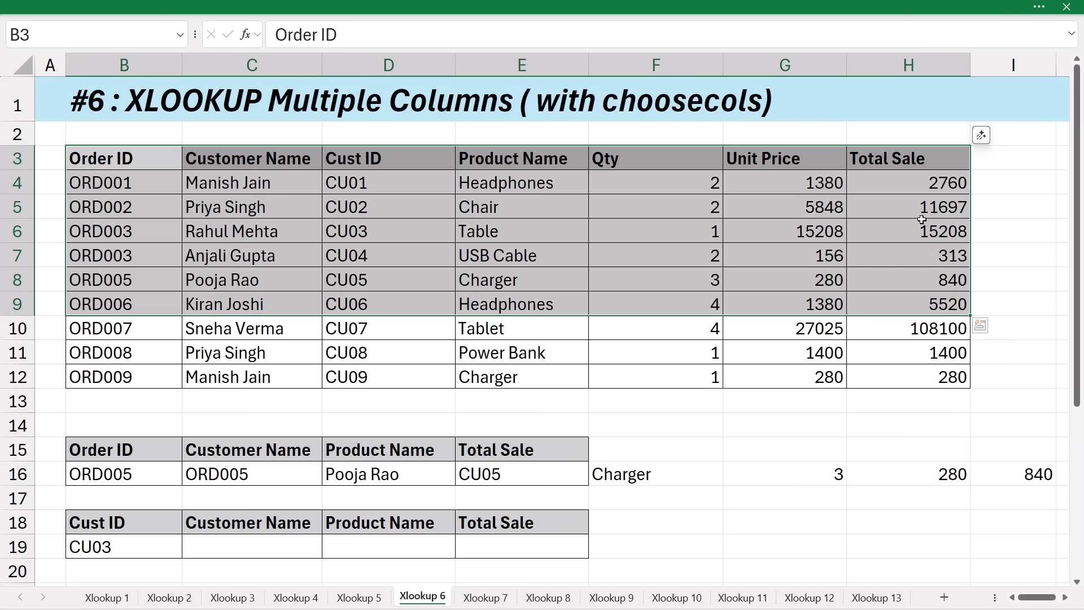
Nest the existing XLOOKUP in C16 inside a CHOOSECOLS function as its array argument.
double_click(213, 475)
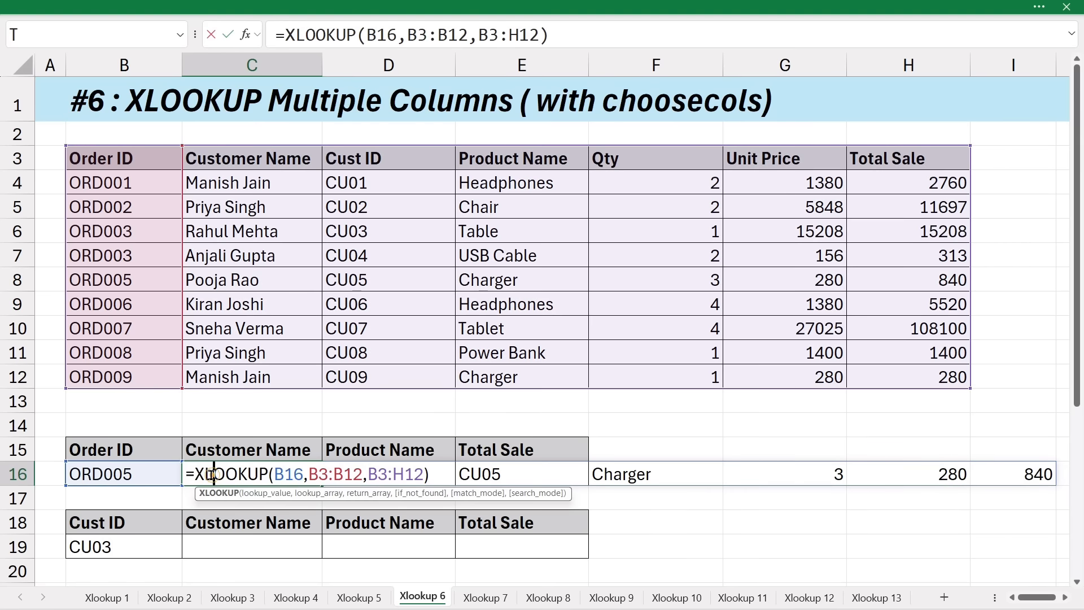
key("Home")
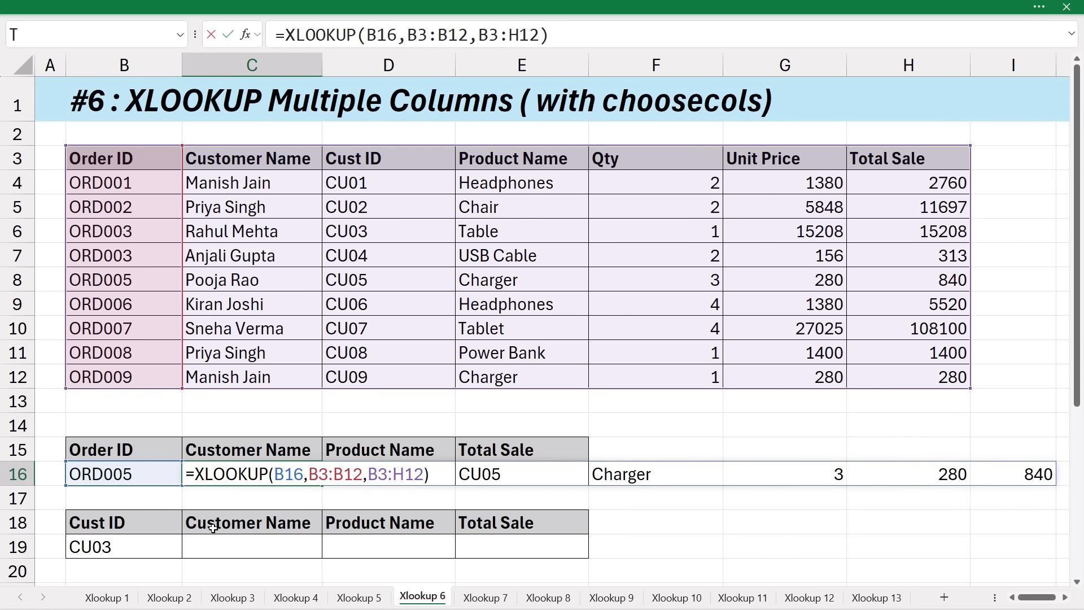
type("choo")
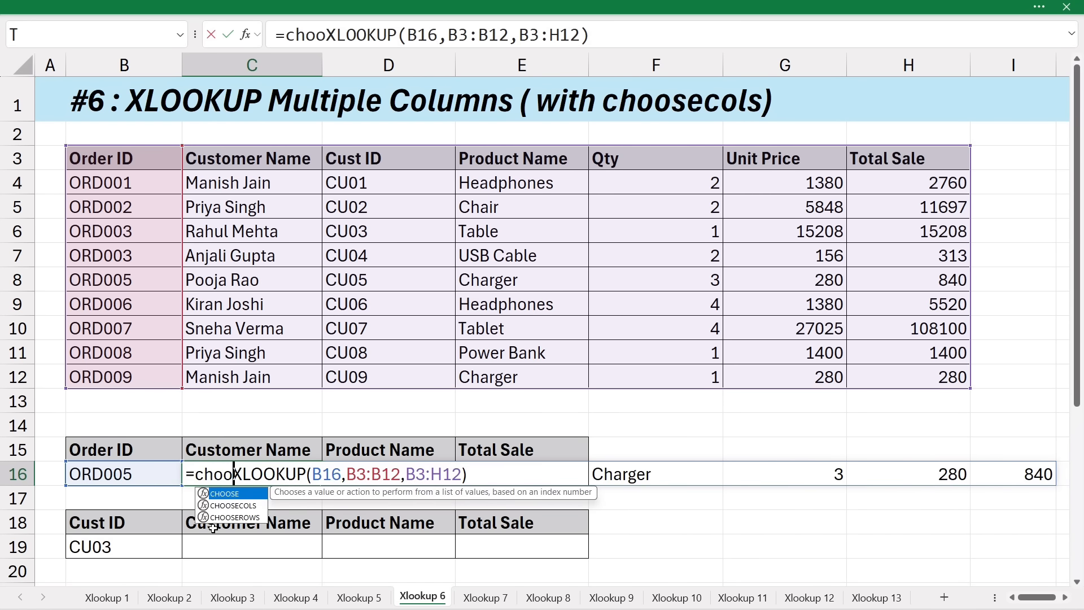
key("Down")
key("Tab")
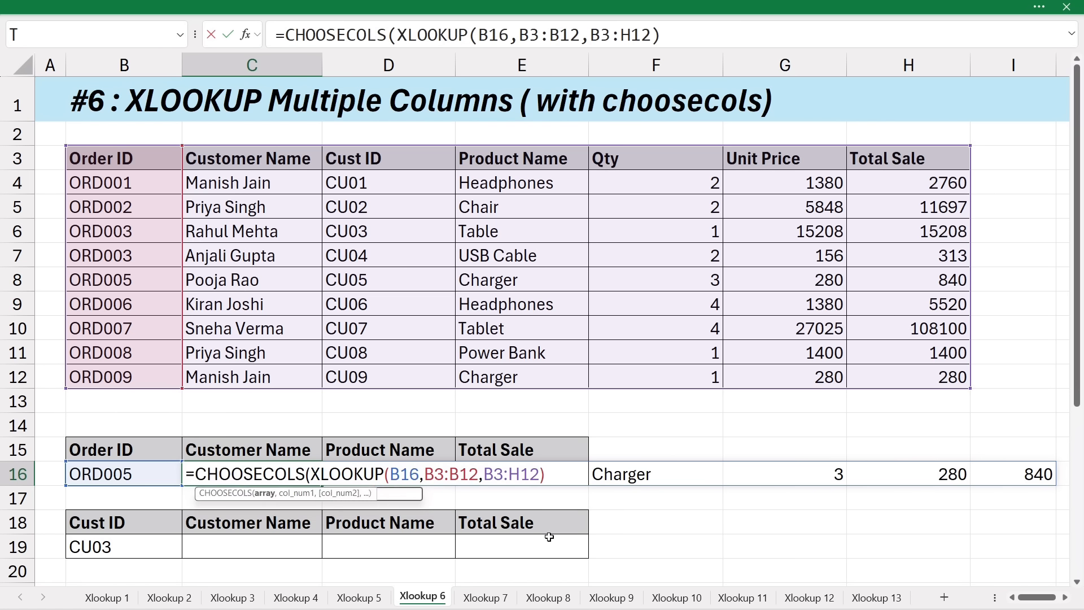
Supply 2, 4 and 7 as the CHOOSECOLS column numbers and complete the C16 formula.
type(",")
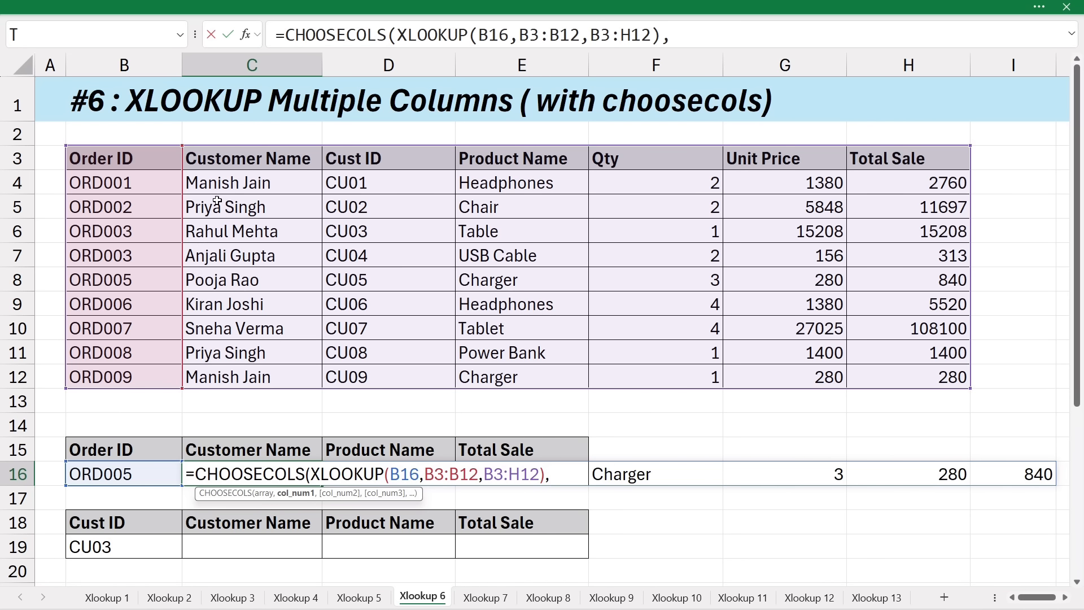
type("2")
type(",4,")
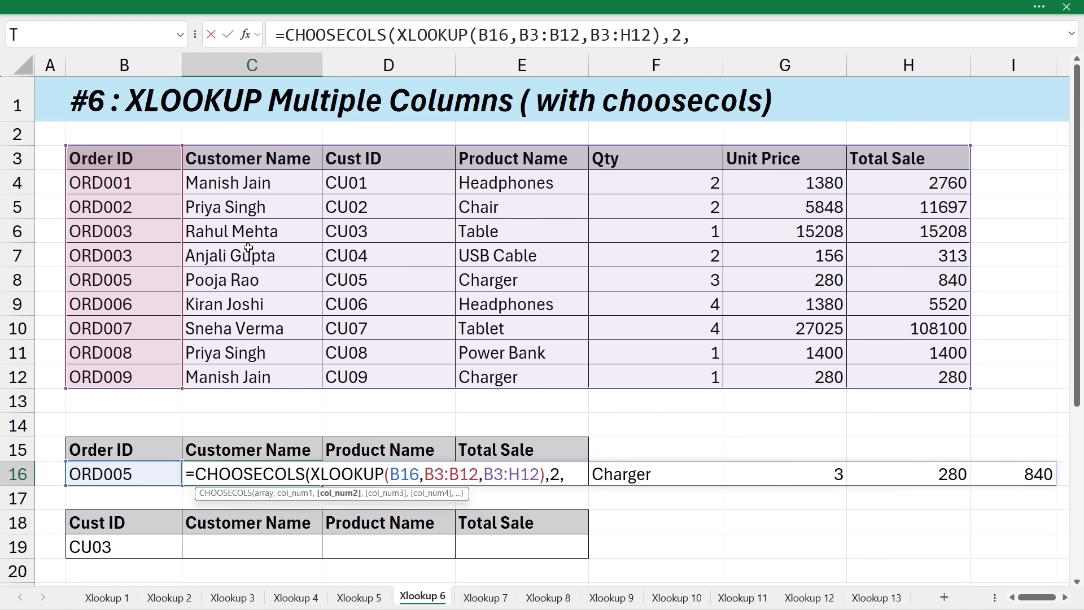
type("7")
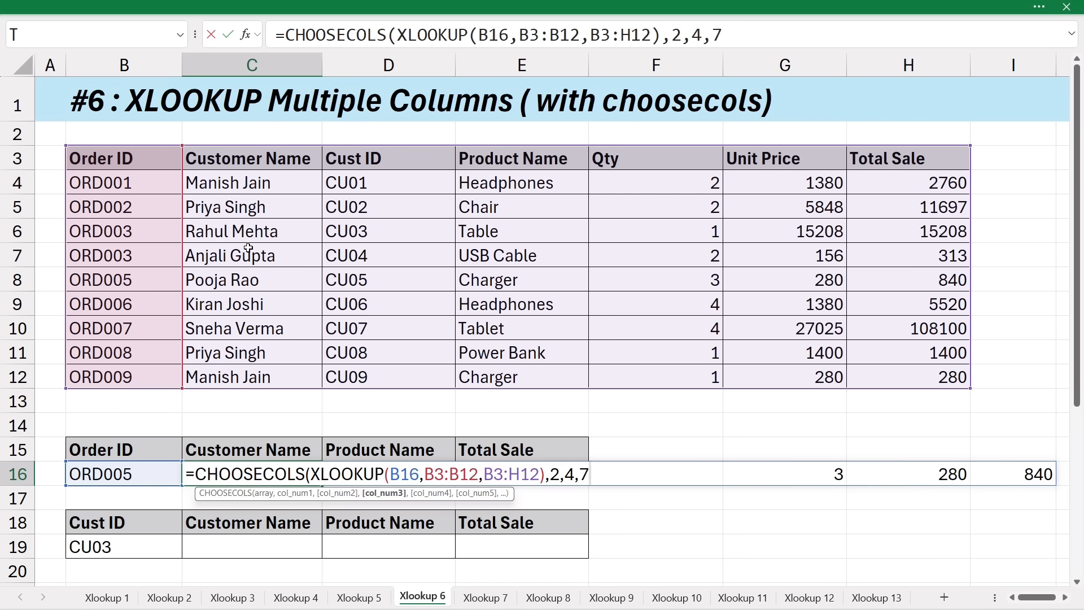
type(")")
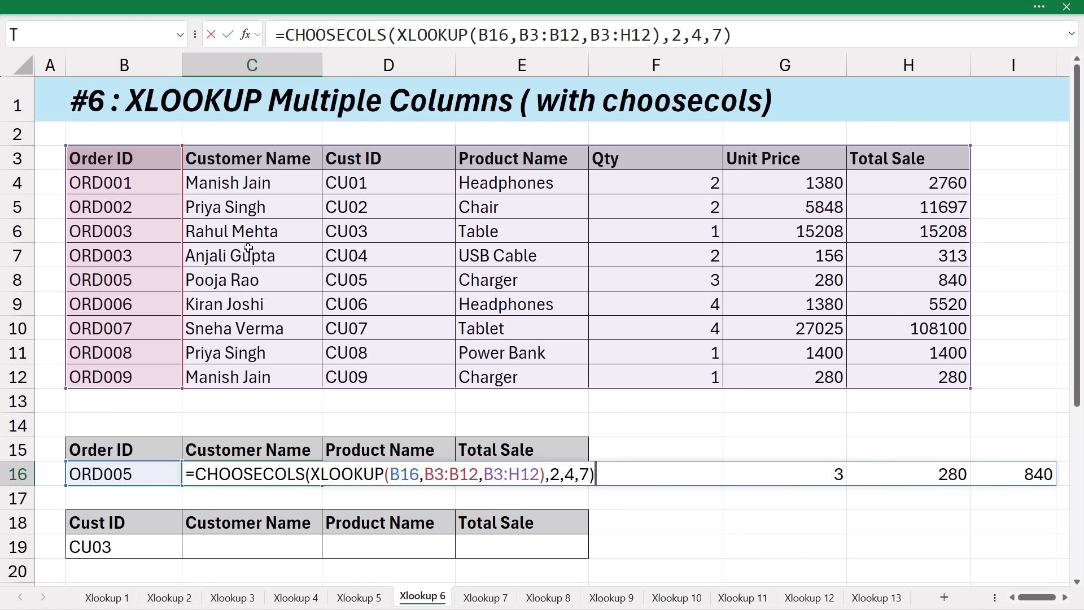
key("Return")
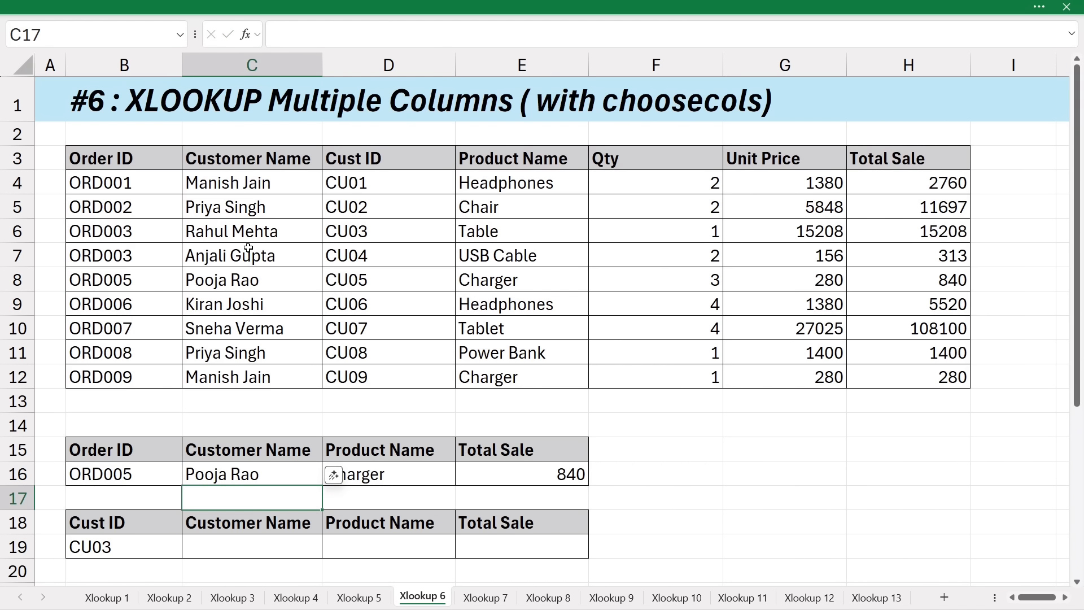
left_click(620, 467)
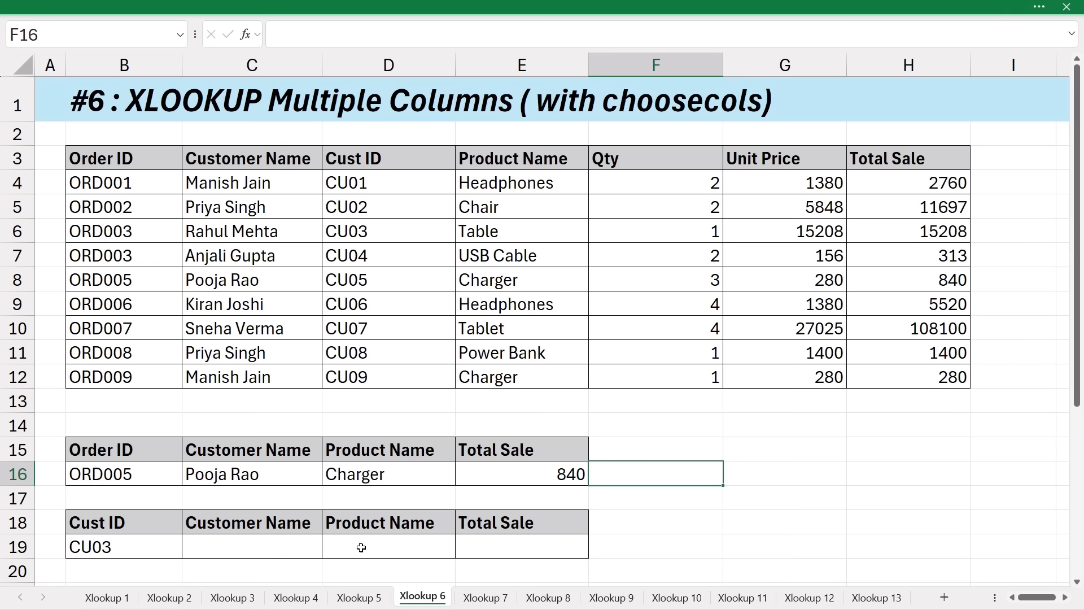
Begin an XLOOKUP formula in C19 with the Cust ID in B19 as the lookup value.
left_click(275, 554)
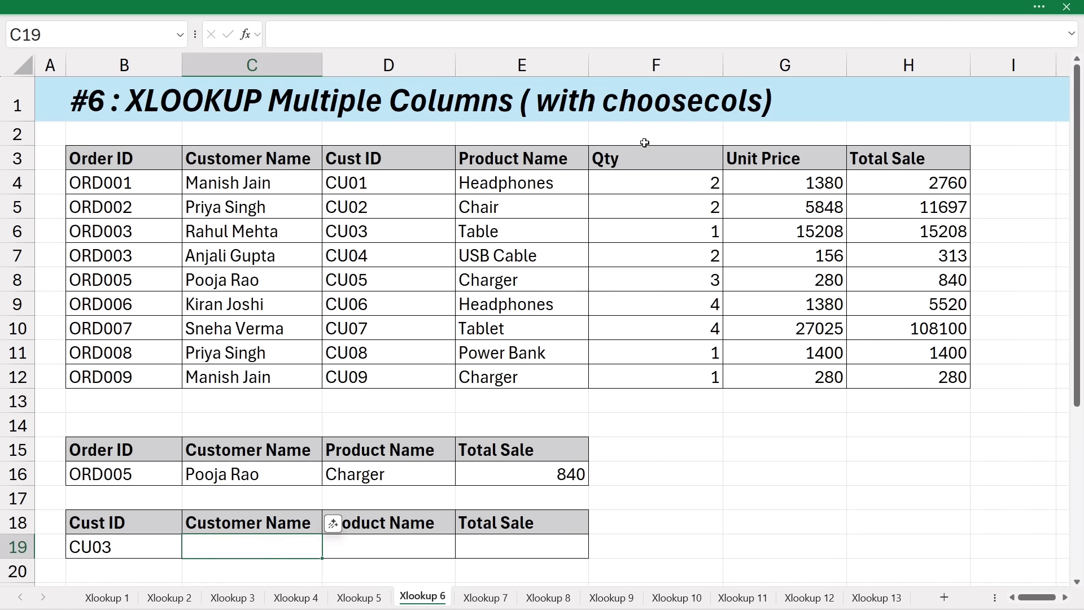
type("=")
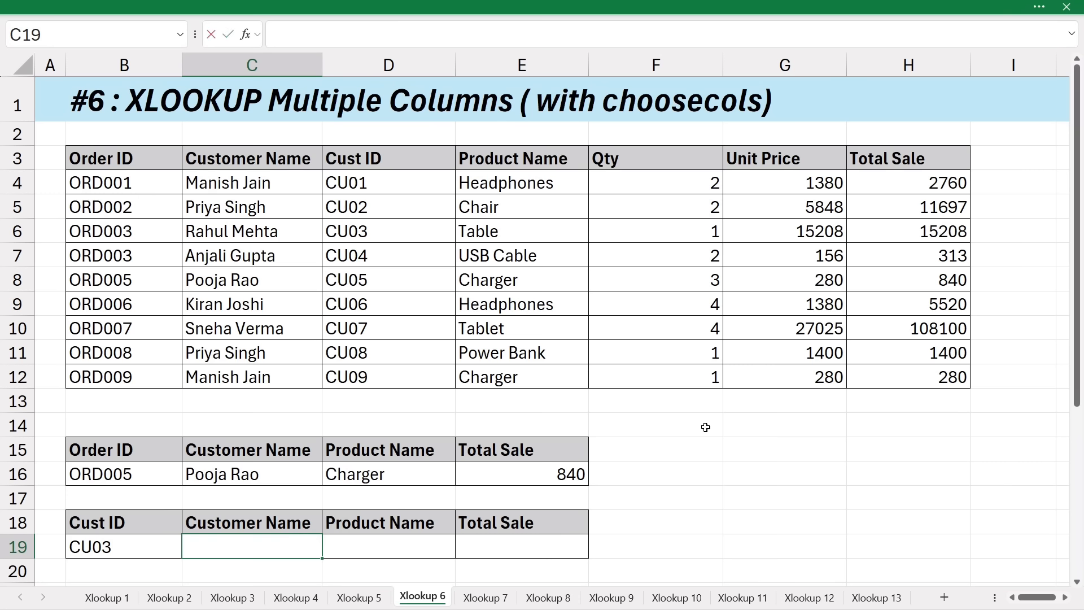
type("xloo")
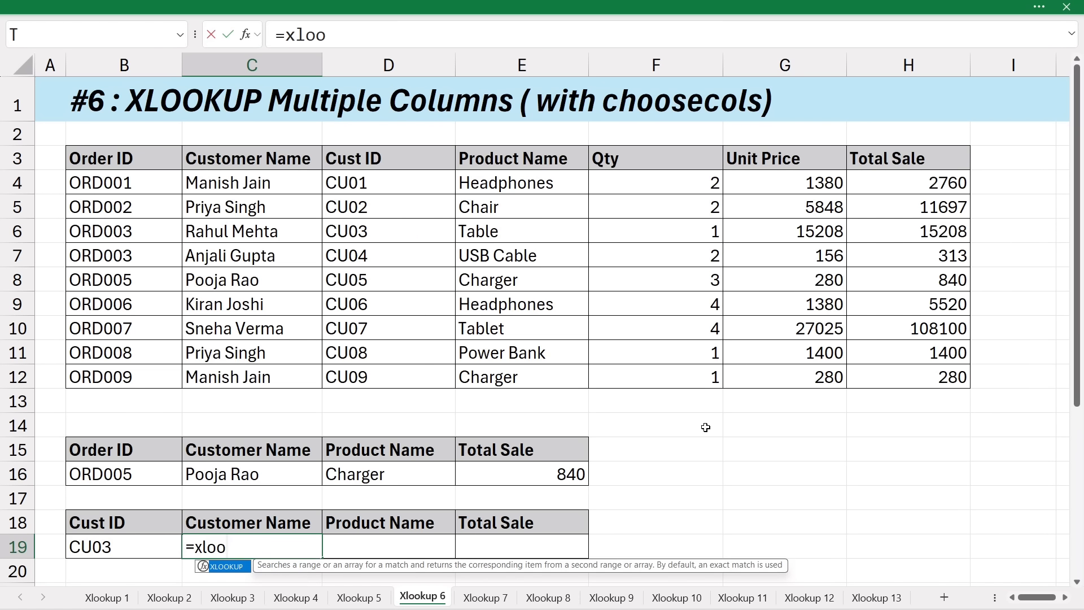
key("Tab")
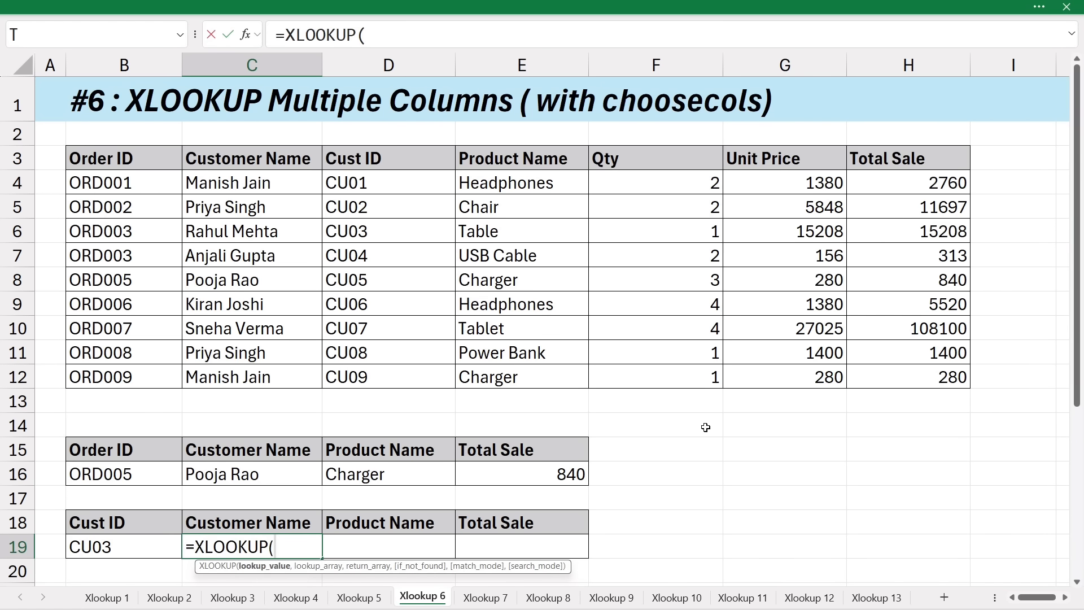
left_click(135, 548)
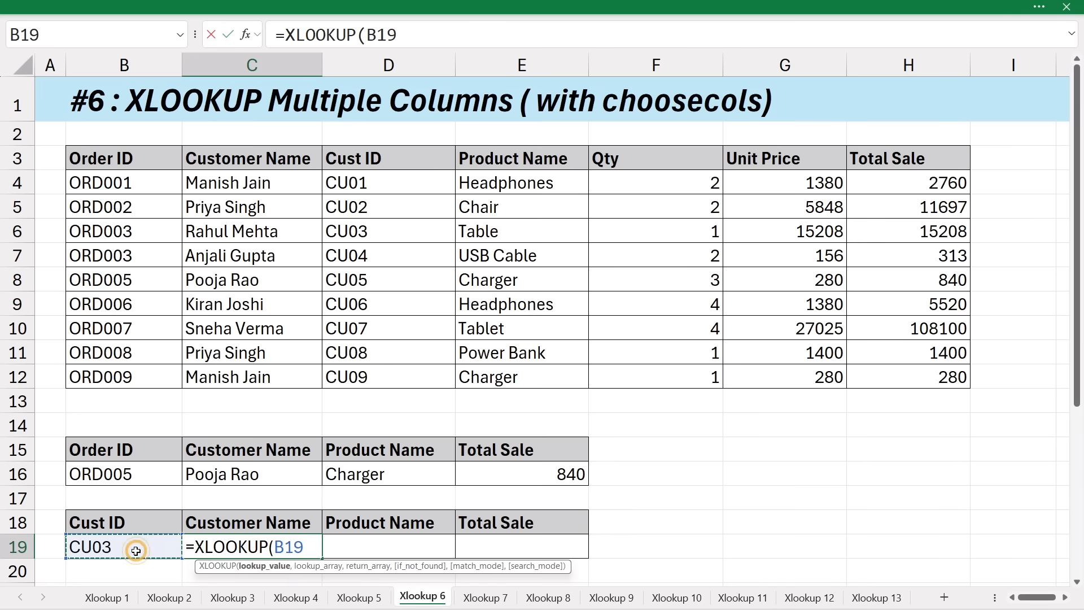
type(",")
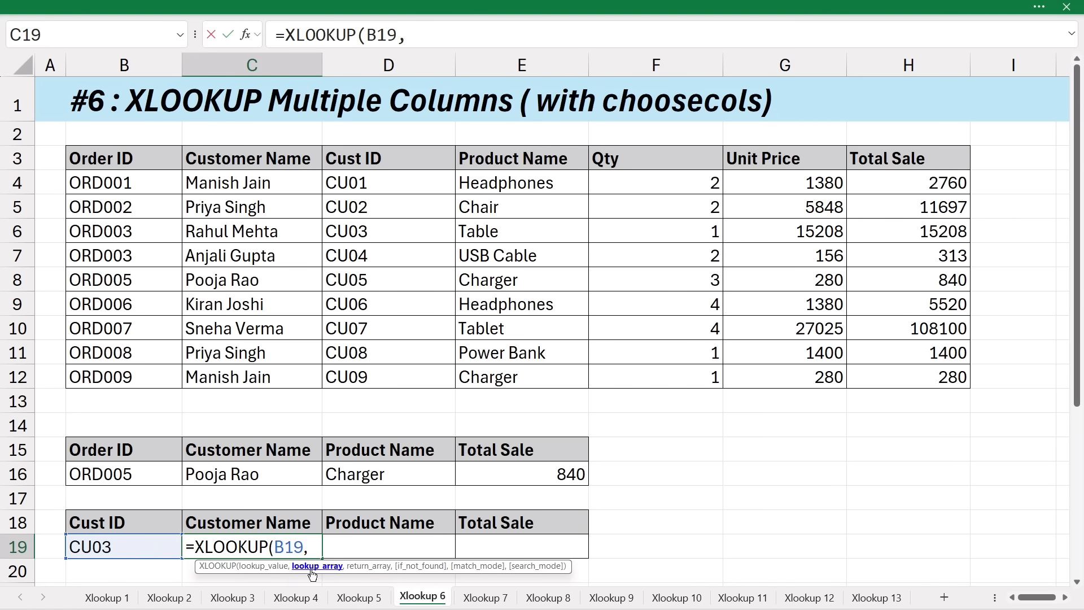
Supply the Cust ID column D3:D12 as the lookup array of the XLOOKUP in C19.
left_click(123, 158)
left_click_drag(123, 159, 122, 302)
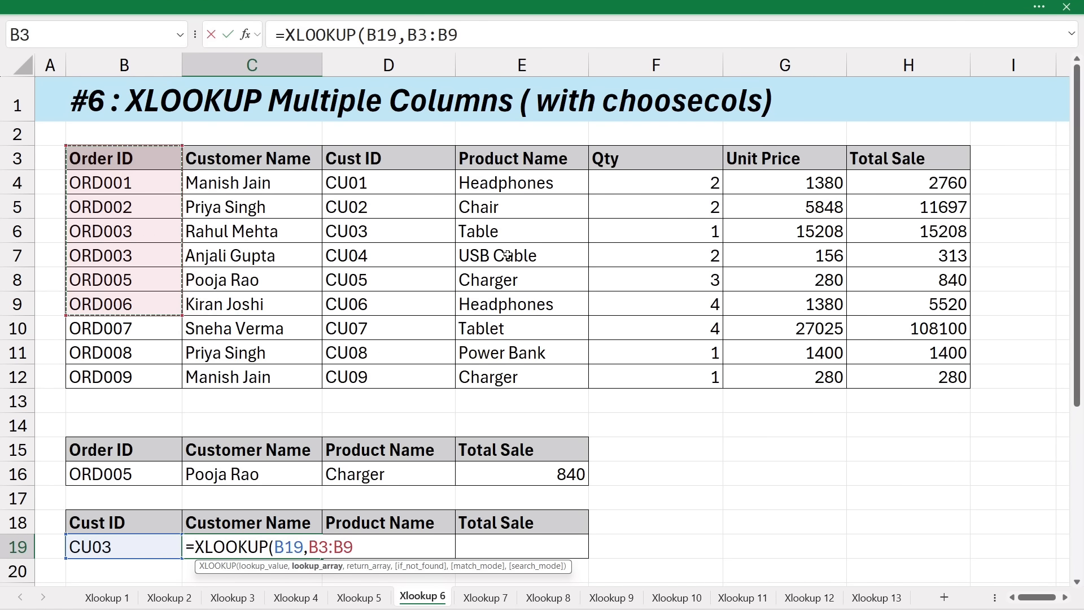
left_click_drag(347, 156, 395, 383)
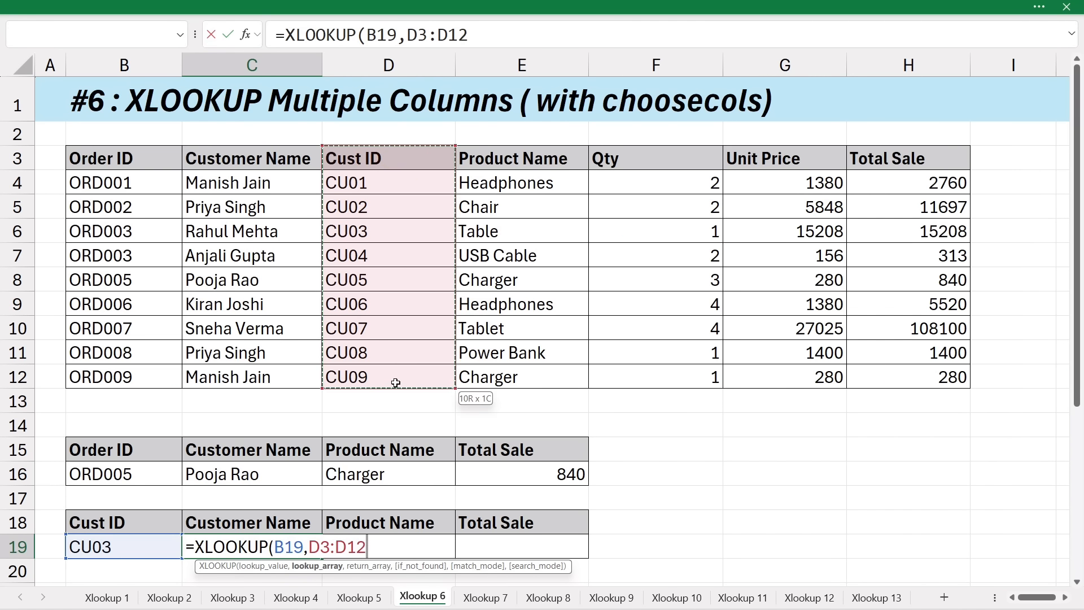
type(",")
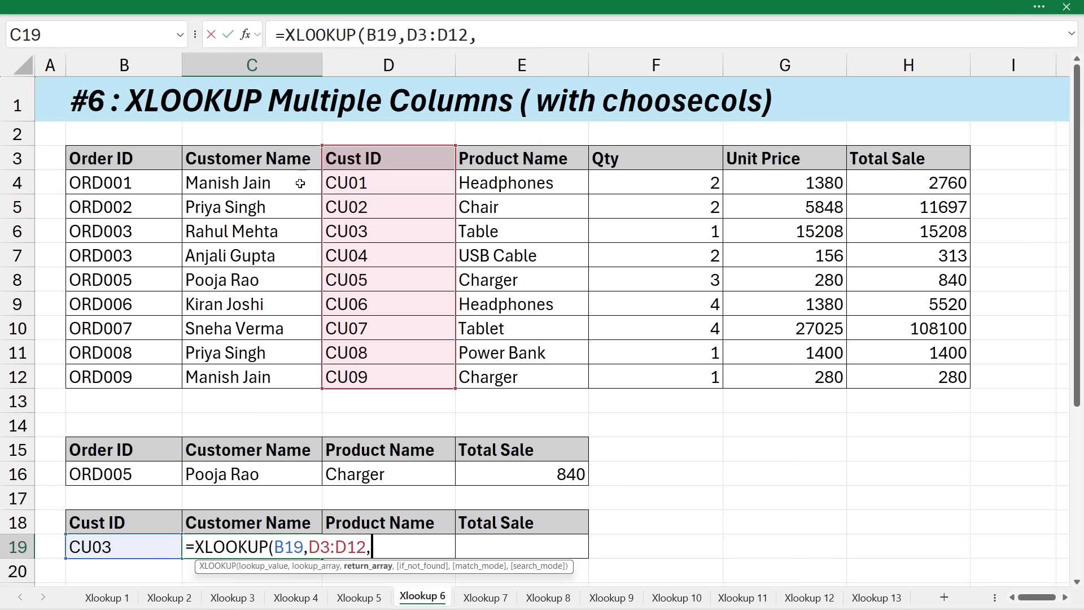
Supply C3:H12 as the return array, complete the C19 formula, and review the source range it covers.
left_click_drag(248, 161, 886, 378)
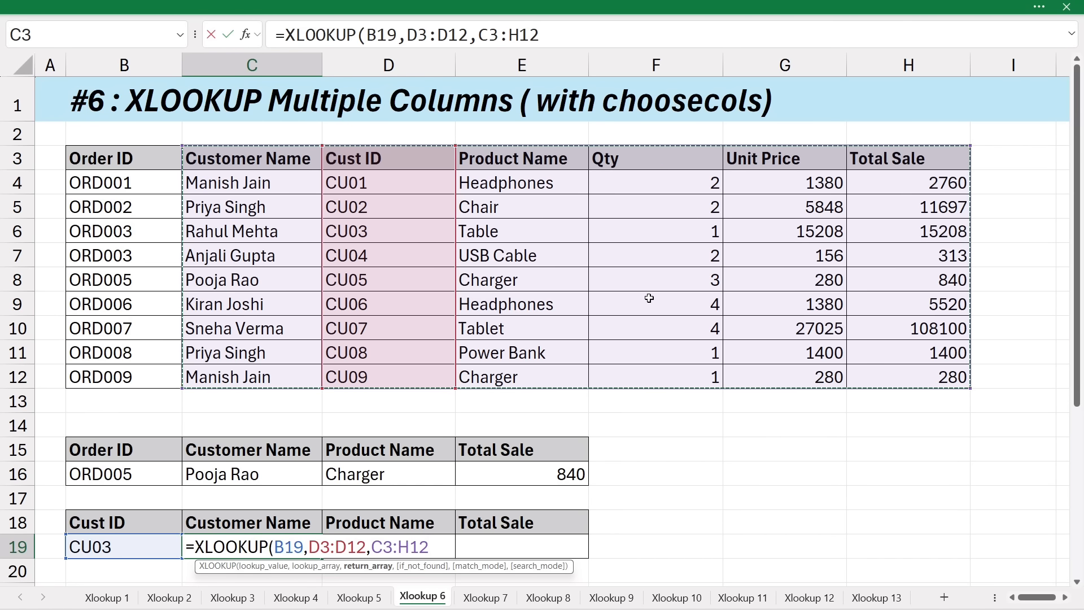
type(")")
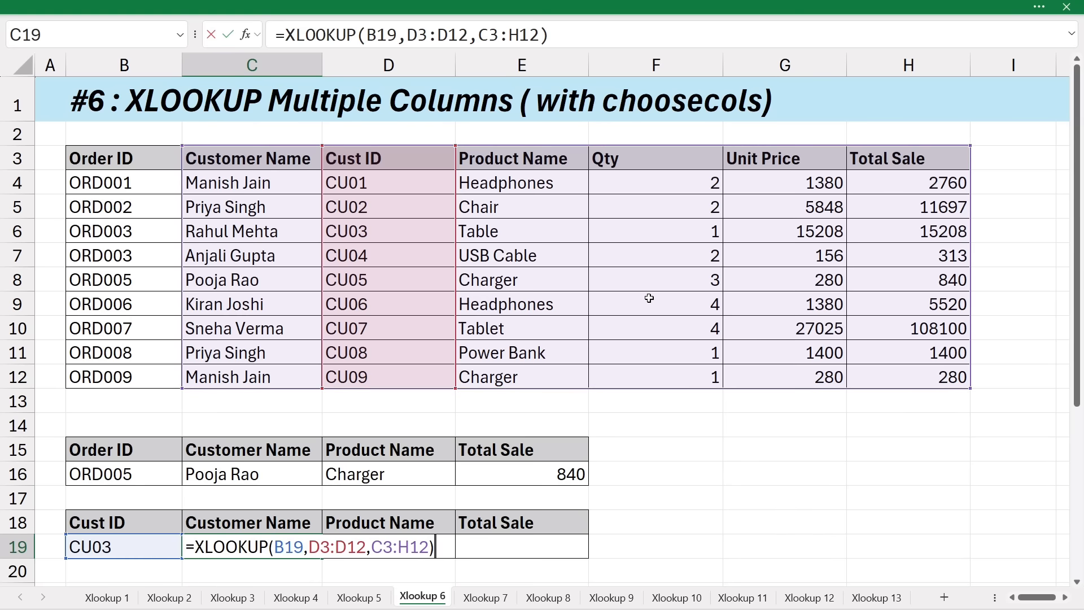
key("Return")
left_click_drag(245, 195, 903, 378)
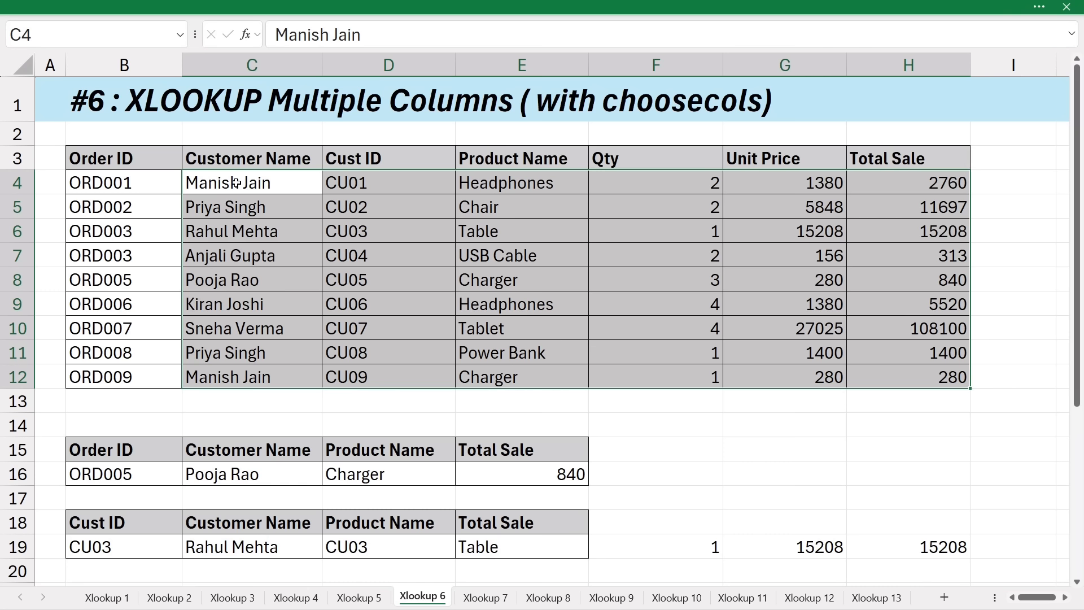
left_click_drag(192, 159, 892, 374)
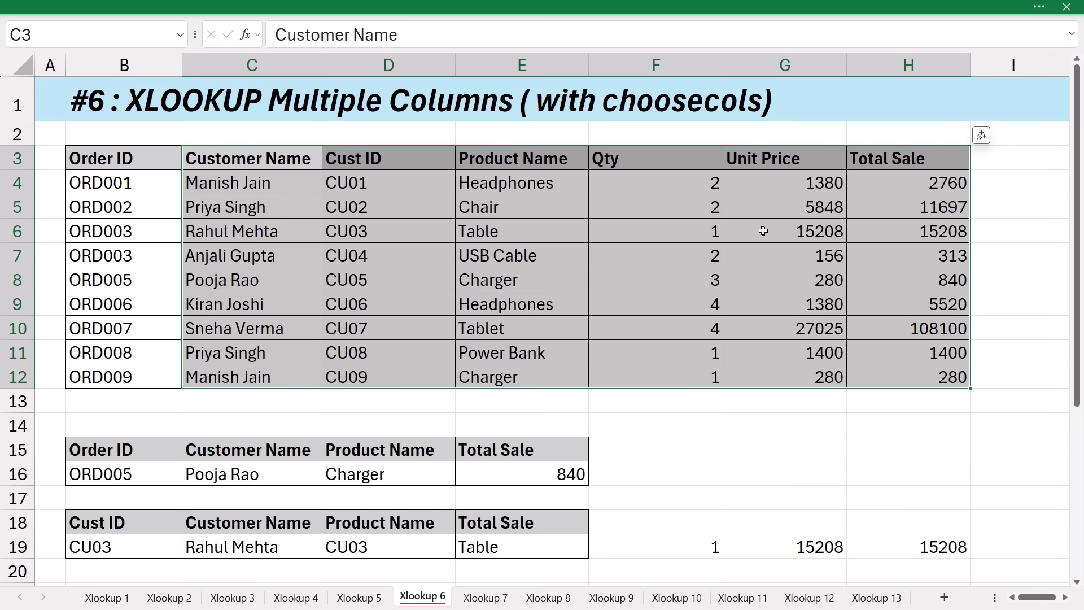
Nest the existing XLOOKUP in C19 inside a CHOOSECOLS function as its array argument.
left_click(203, 553)
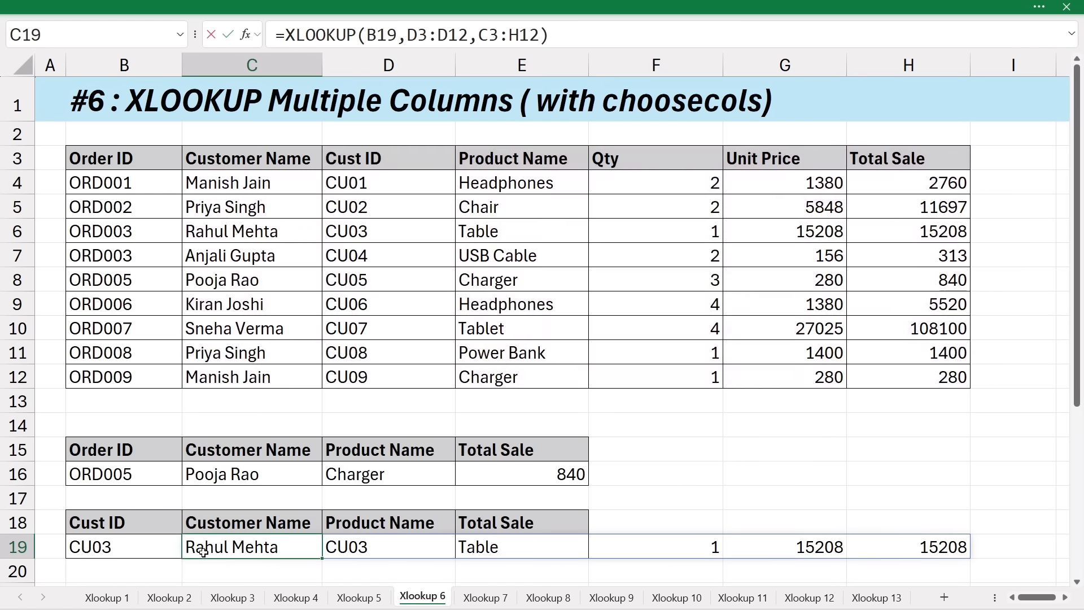
double_click(204, 553)
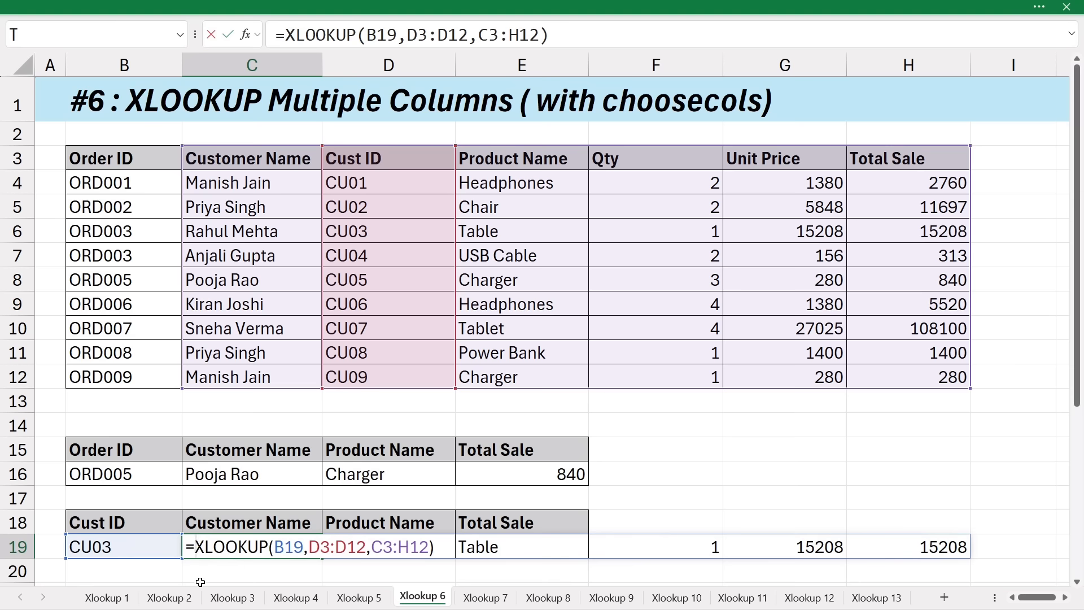
type("choo")
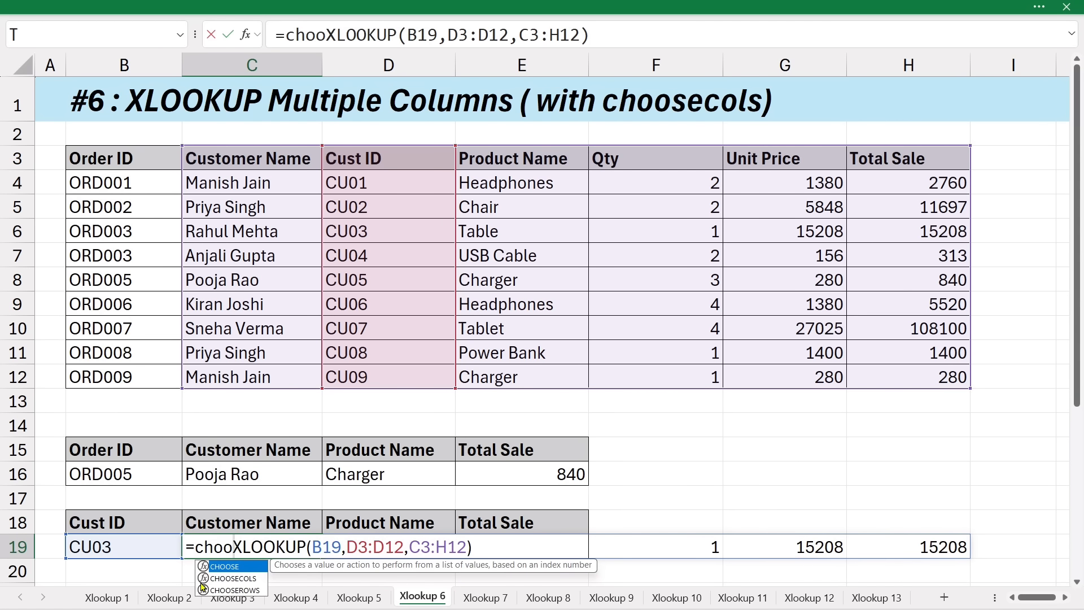
double_click(201, 579)
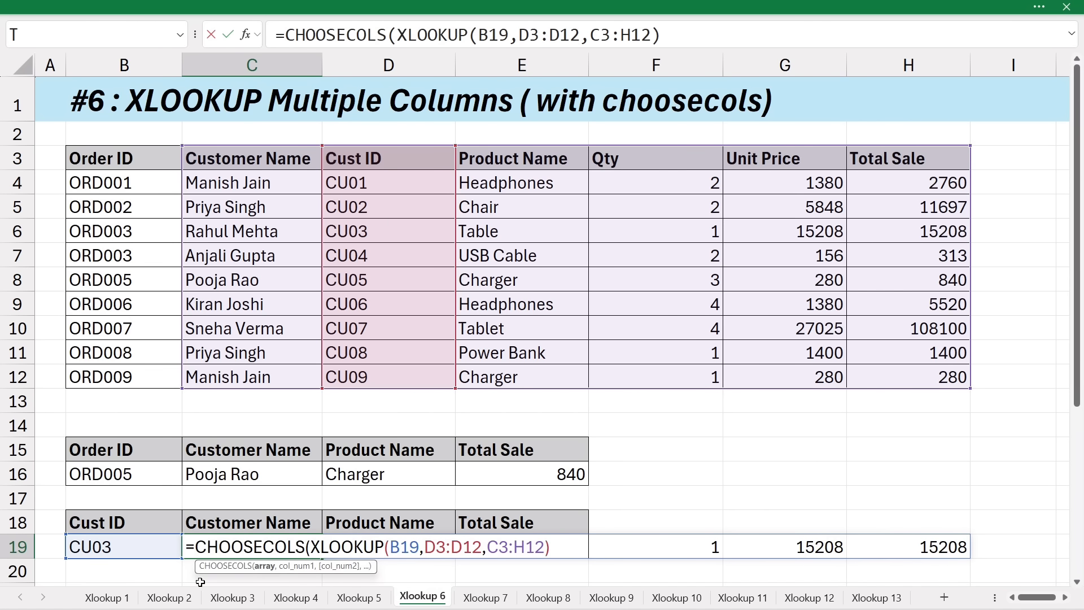
left_click(552, 547)
type(",")
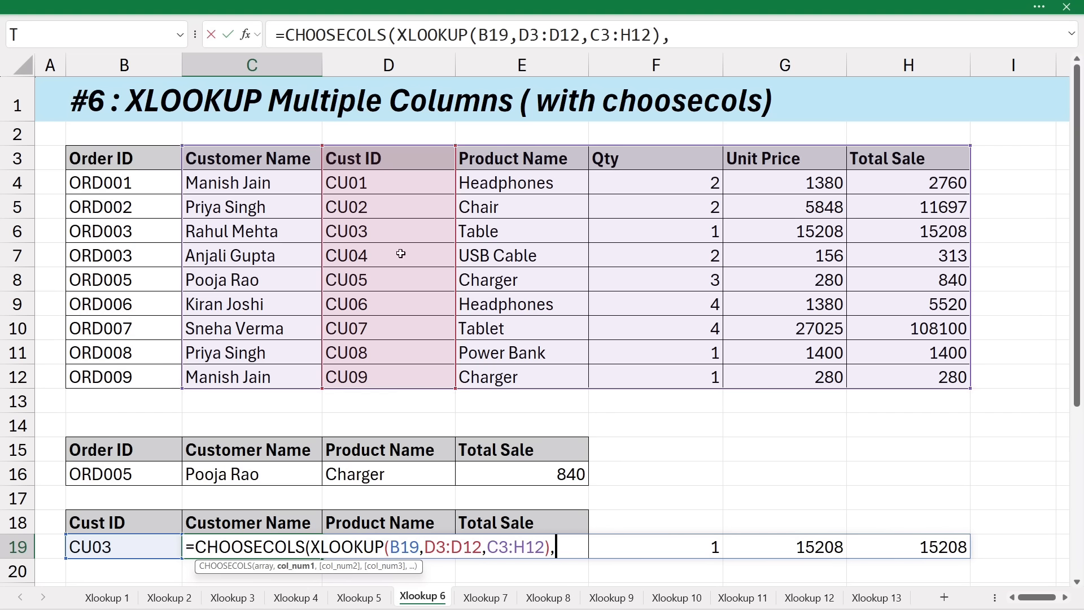
Supply 1, 3 and 6 as the CHOOSECOLS column numbers, complete the C19 formula, and check the returned cells.
type("1,")
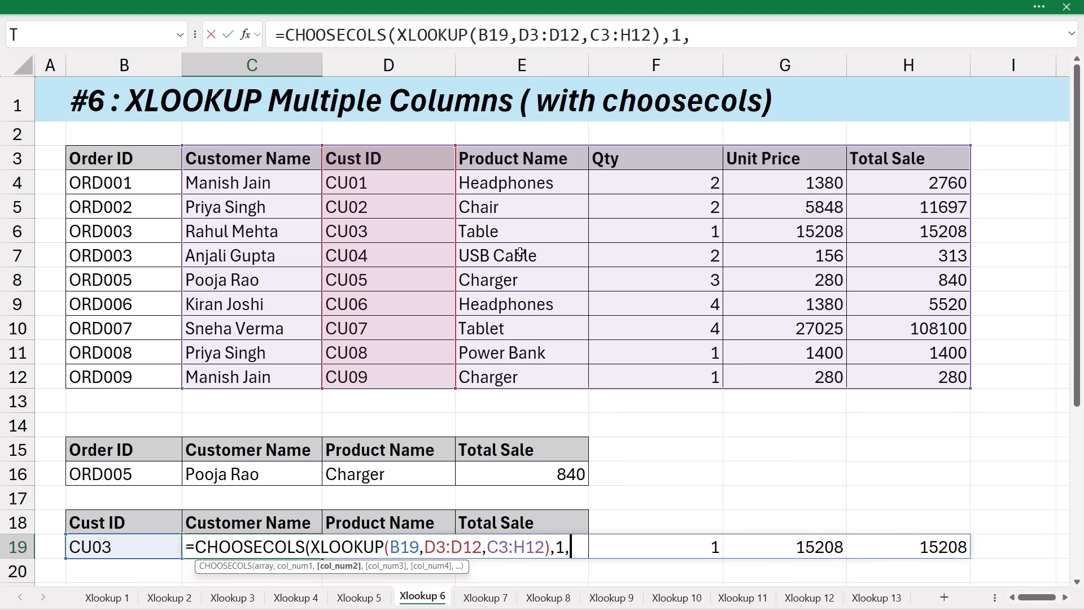
type("3,")
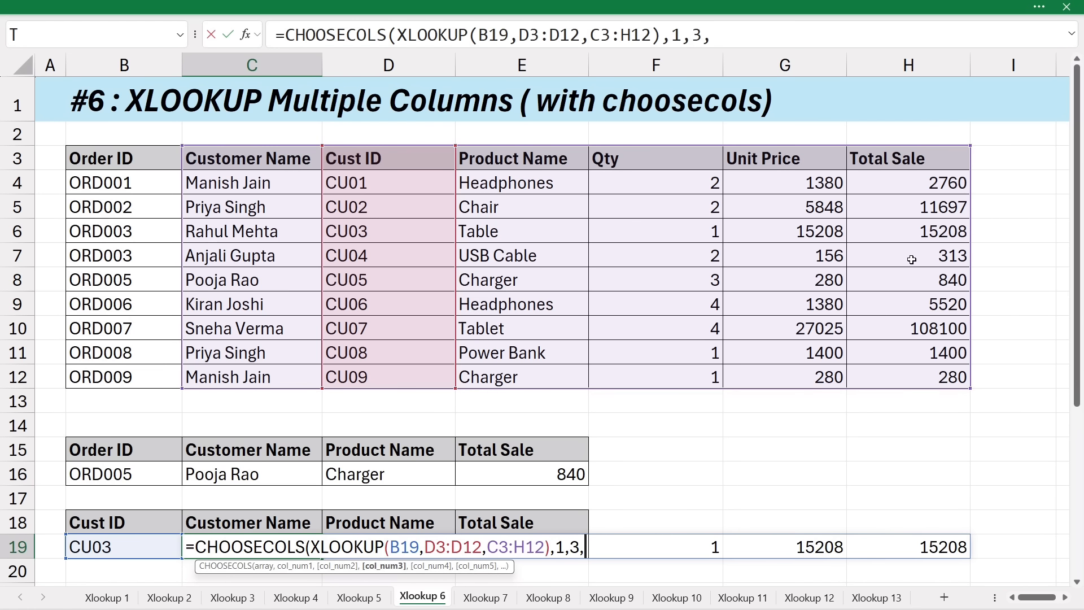
type("6")
key("Return")
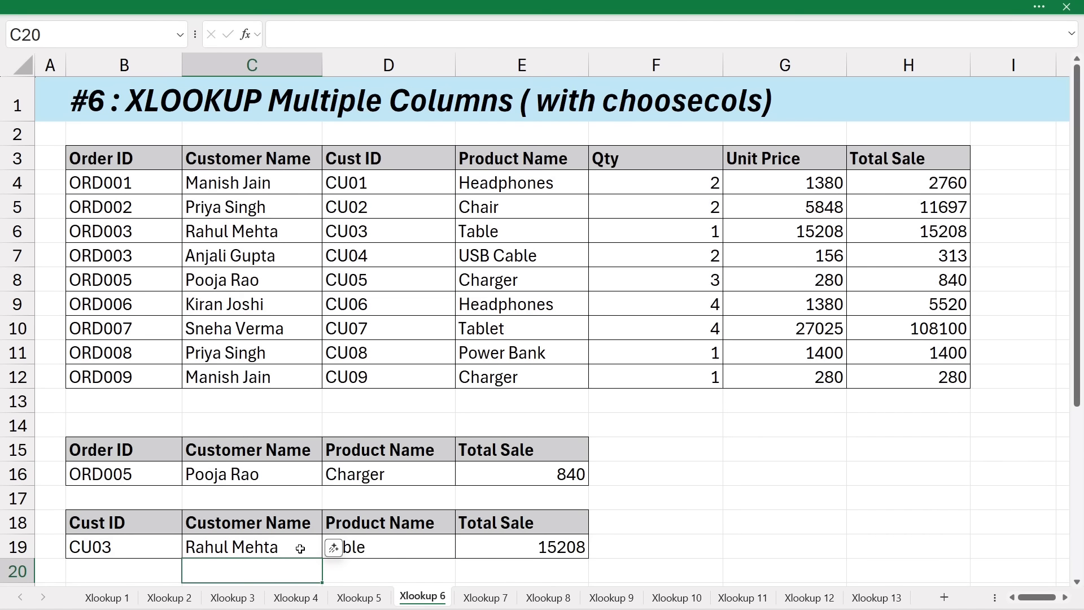
left_click(404, 556)
left_click(531, 557)
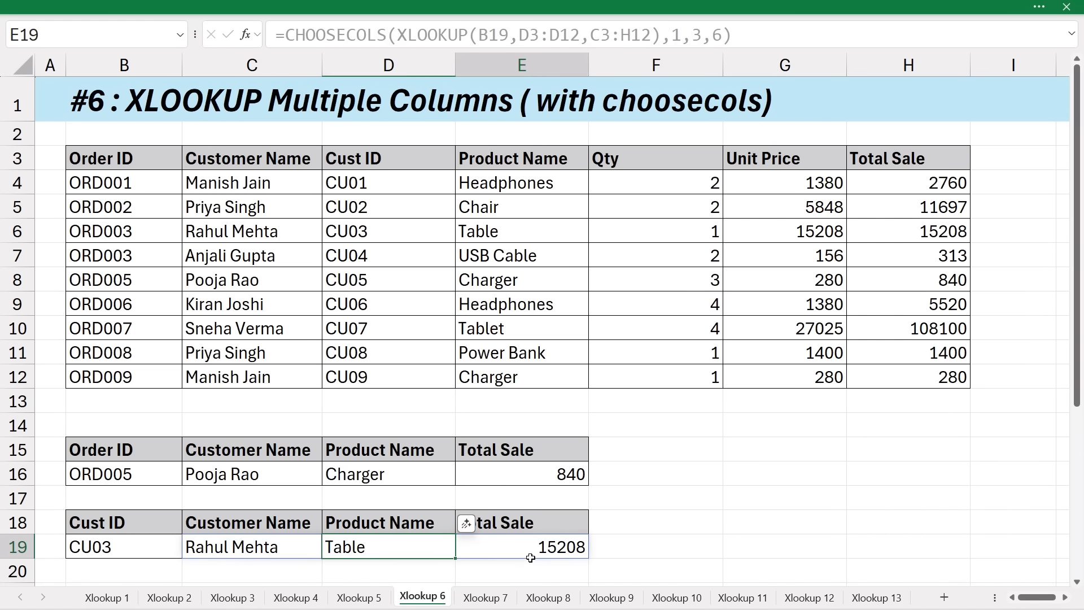
Open the Xlookup 7 sheet and examine the Seller ID and Customer Name lookup pair in B16:C16 against the source table.
left_click(485, 598)
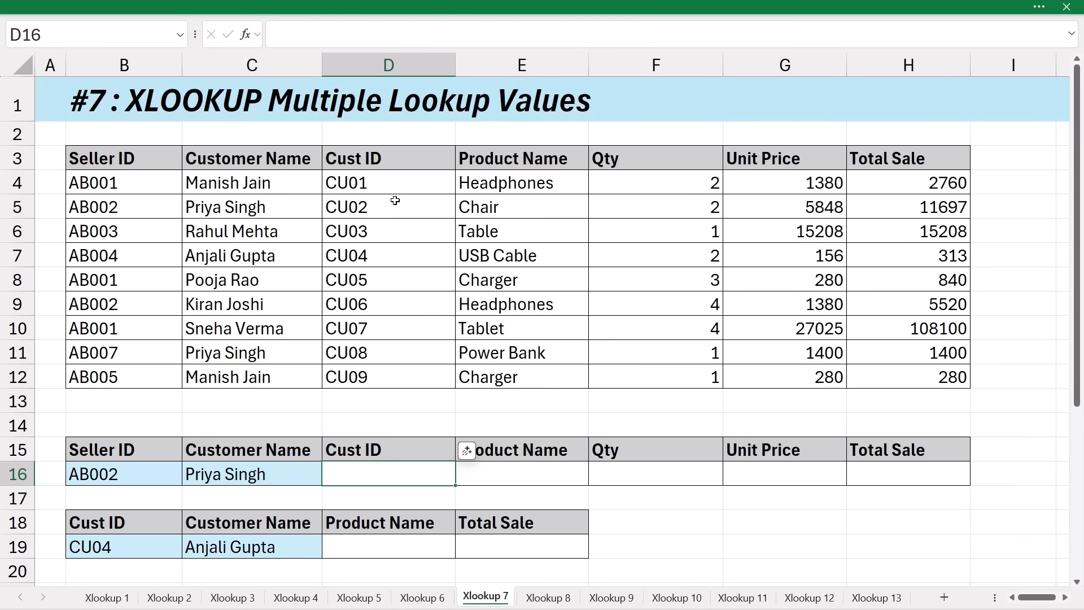
left_click(125, 478)
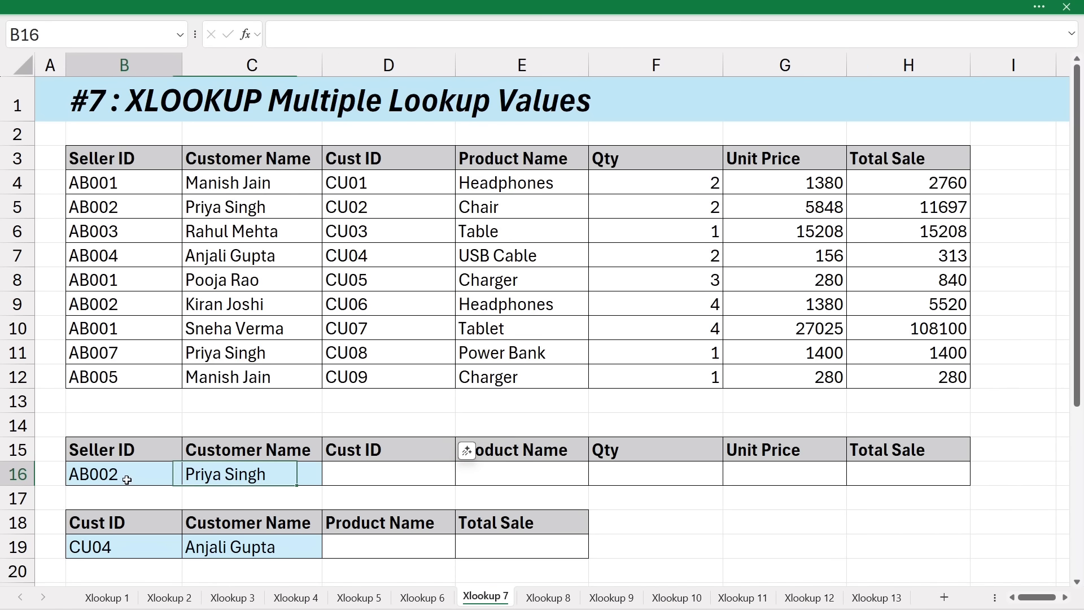
left_click(230, 482)
left_click_drag(151, 482, 248, 479)
left_click(416, 482)
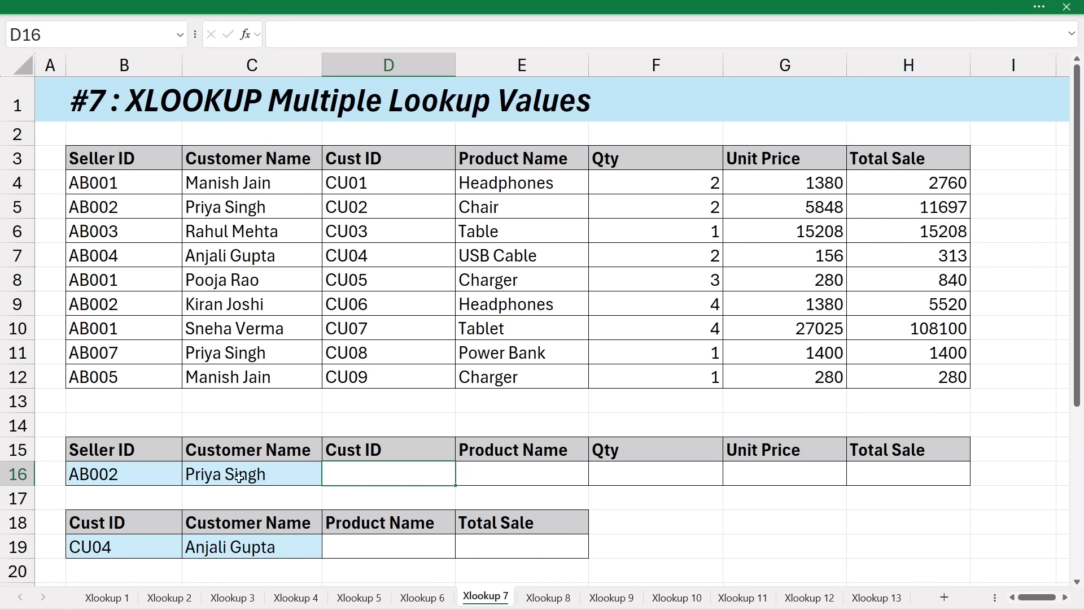
left_click(128, 477)
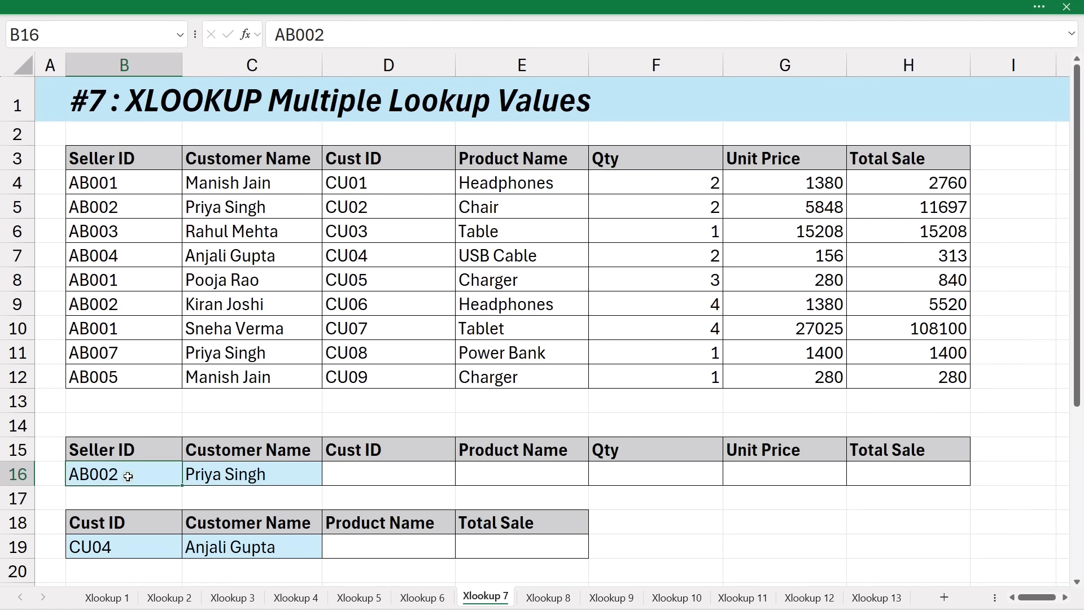
left_click(203, 484)
left_click_drag(156, 478, 212, 477)
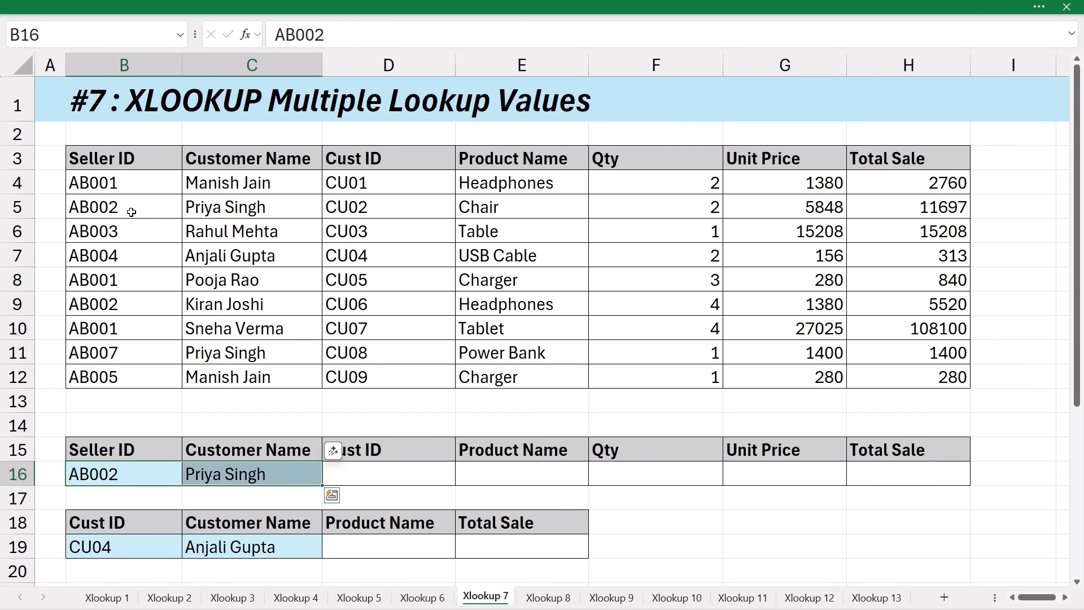
left_click_drag(131, 212, 231, 208)
left_click_drag(145, 258, 238, 257)
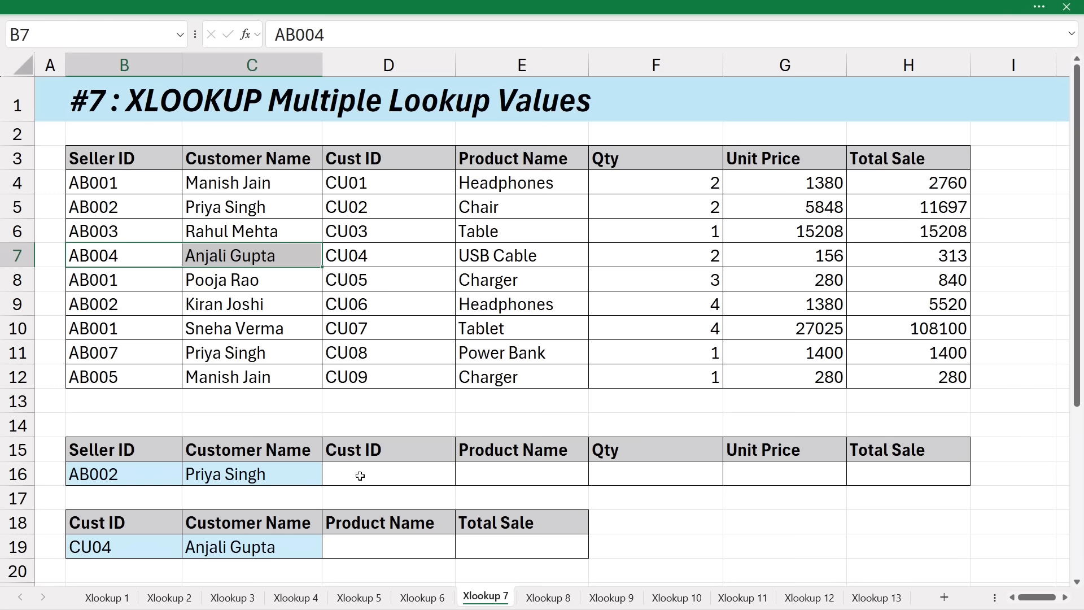
left_click(150, 475)
left_click(192, 474)
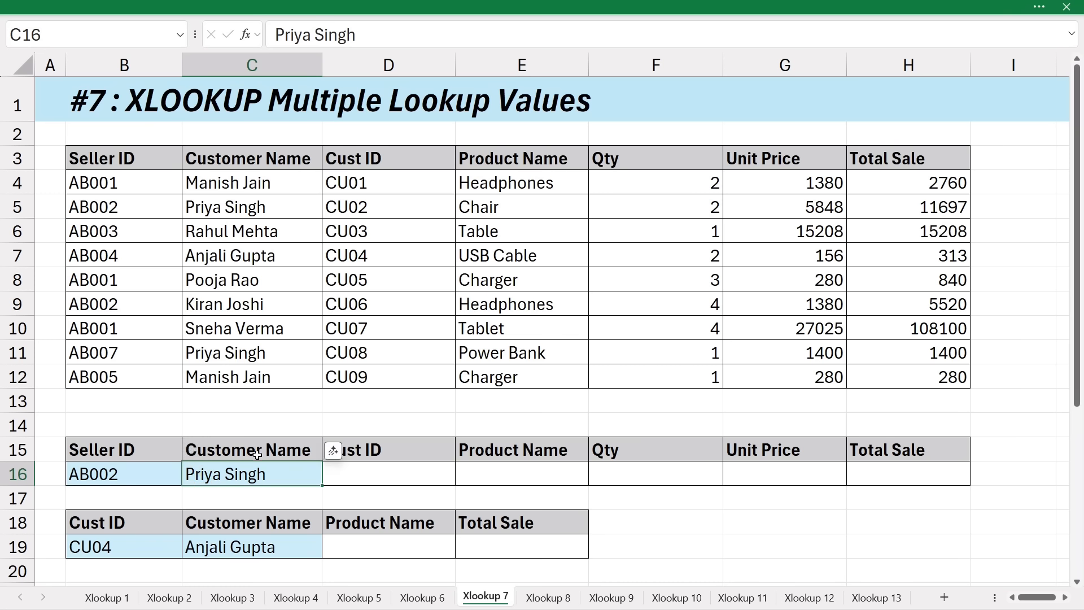
Begin an XLOOKUP formula in D16 with the combined Seller ID and Customer Name, B16&C16, as the lookup value.
left_click(362, 474)
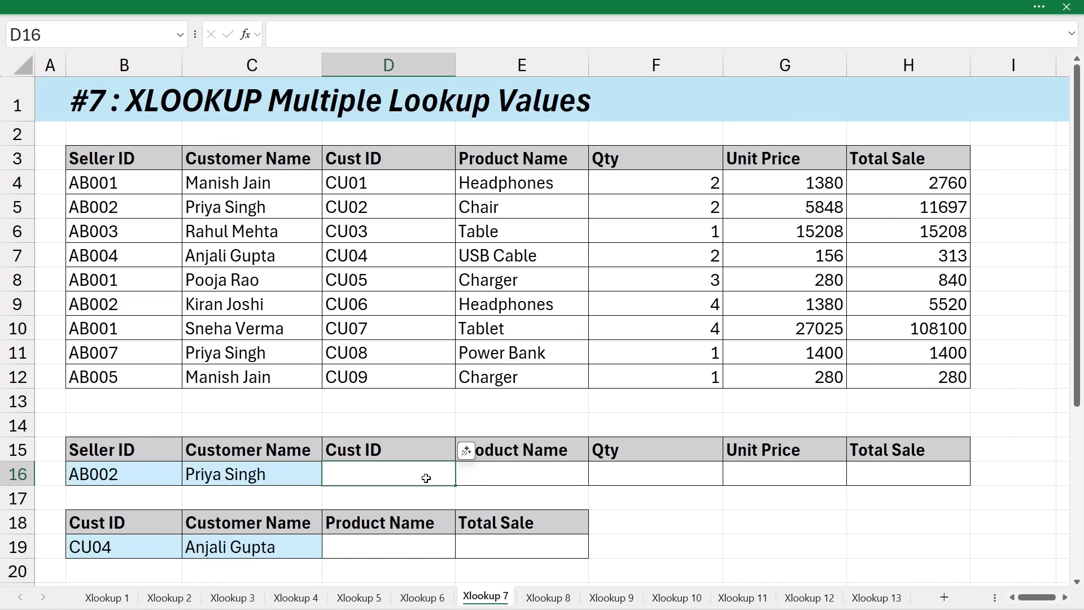
type("=xloo")
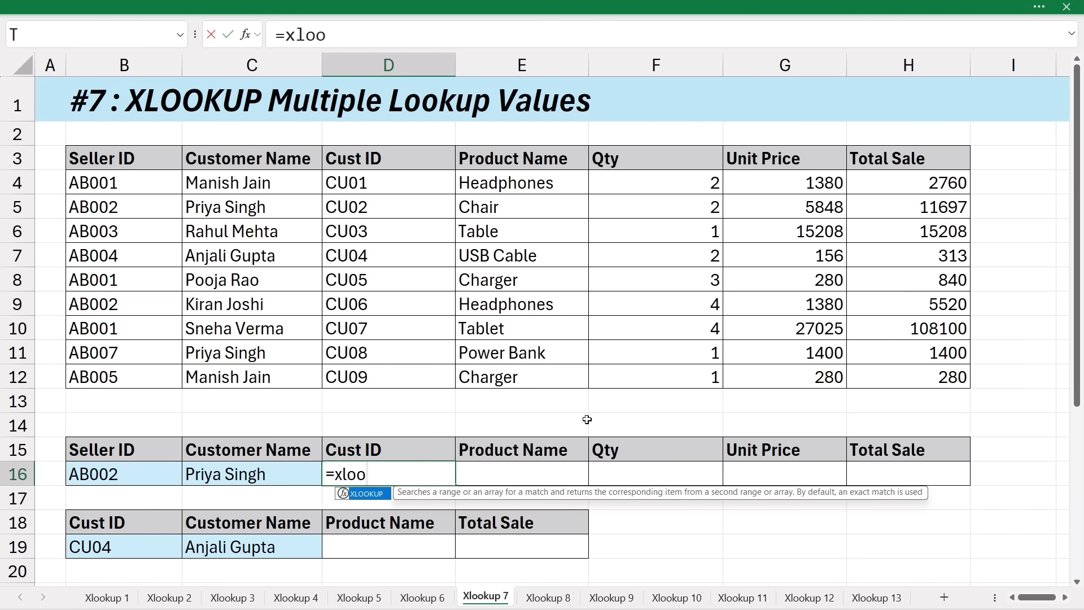
key("Tab")
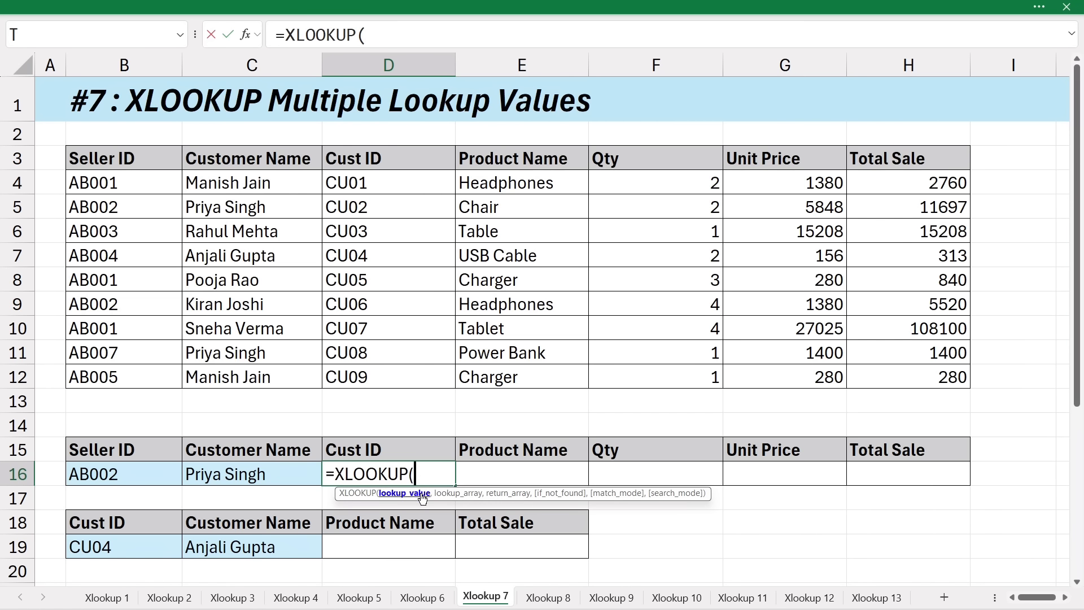
left_click(109, 474)
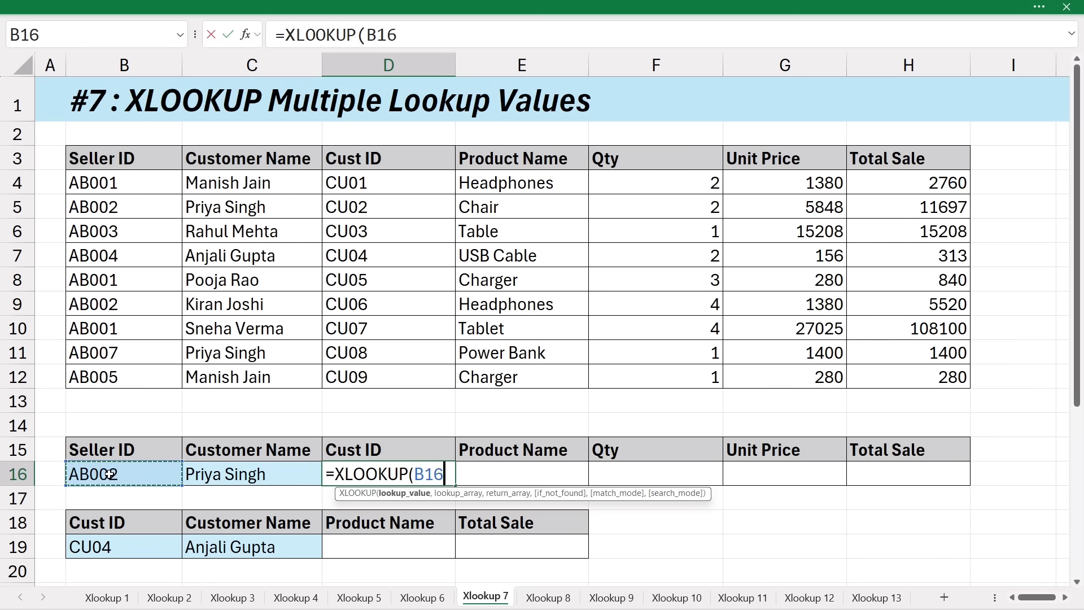
type("&")
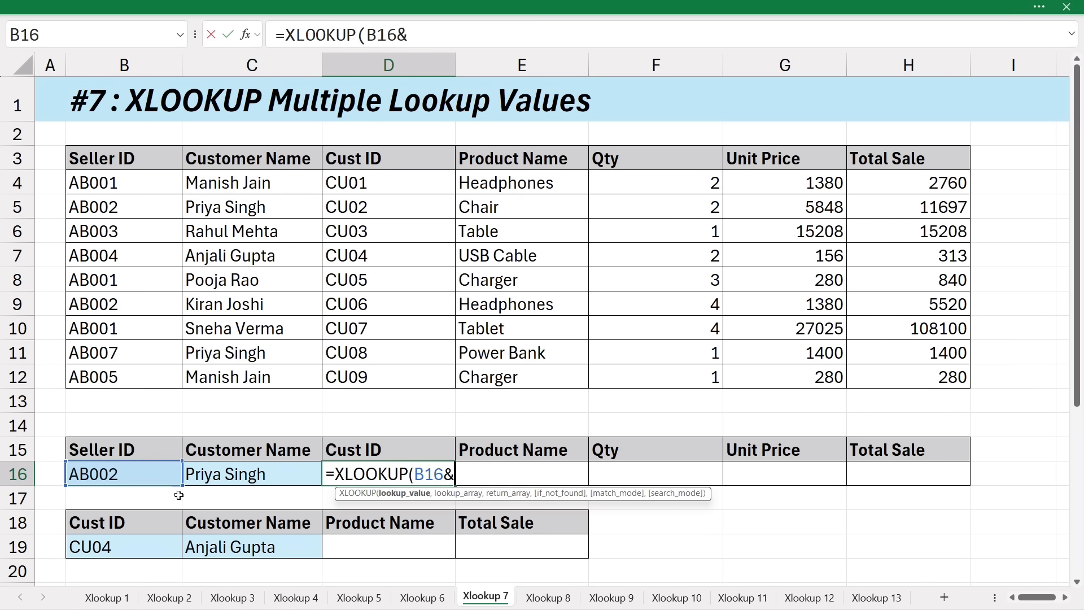
left_click(230, 481)
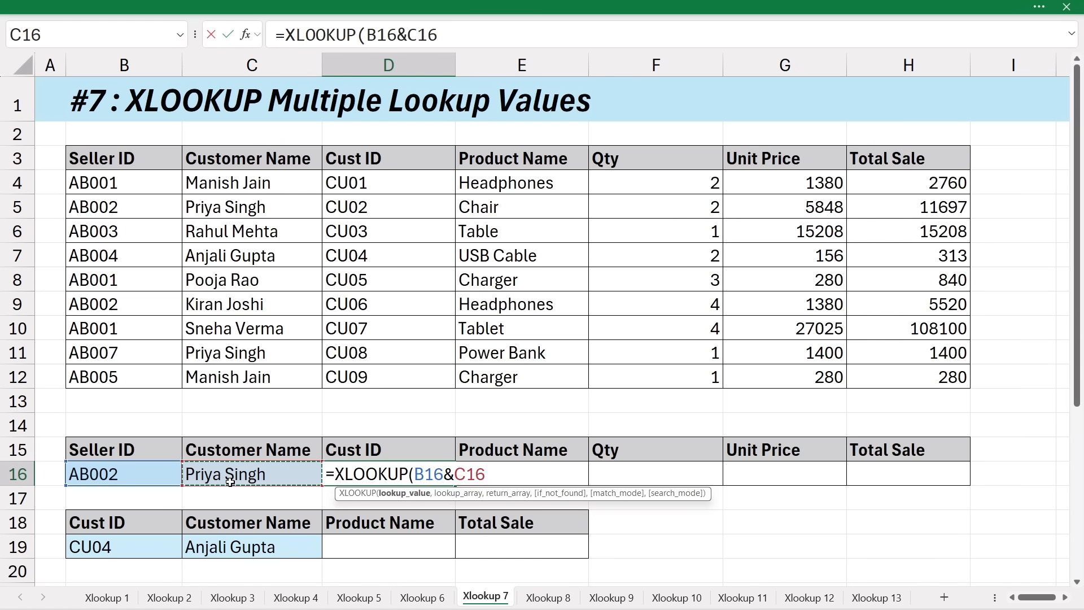
type(",")
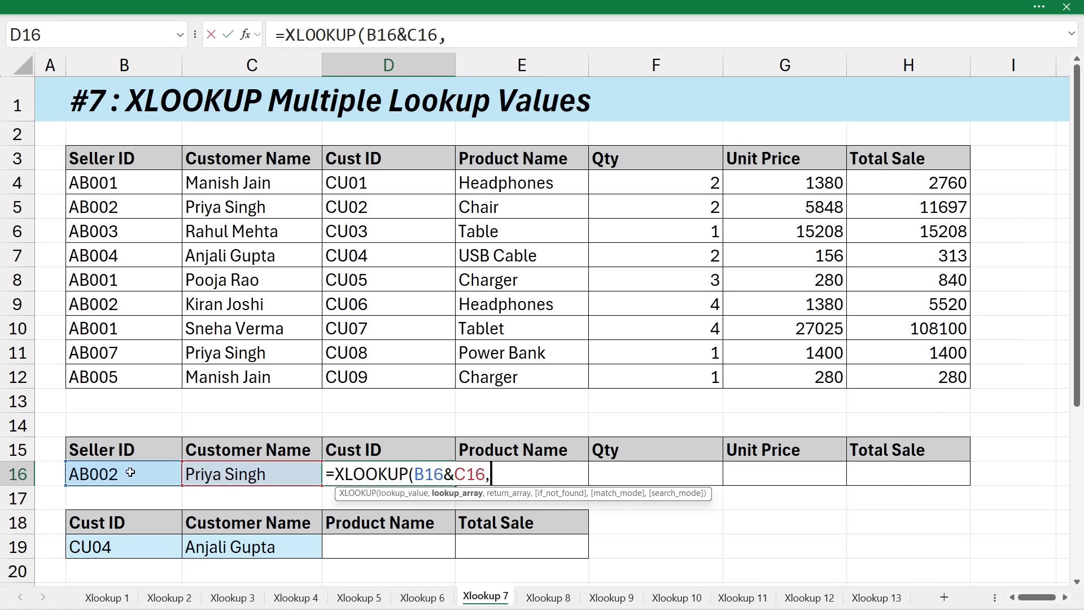
Start the lookup array of the D16 formula with the Seller ID range B3:B12 followed by the & operator.
left_click_drag(111, 159, 110, 377)
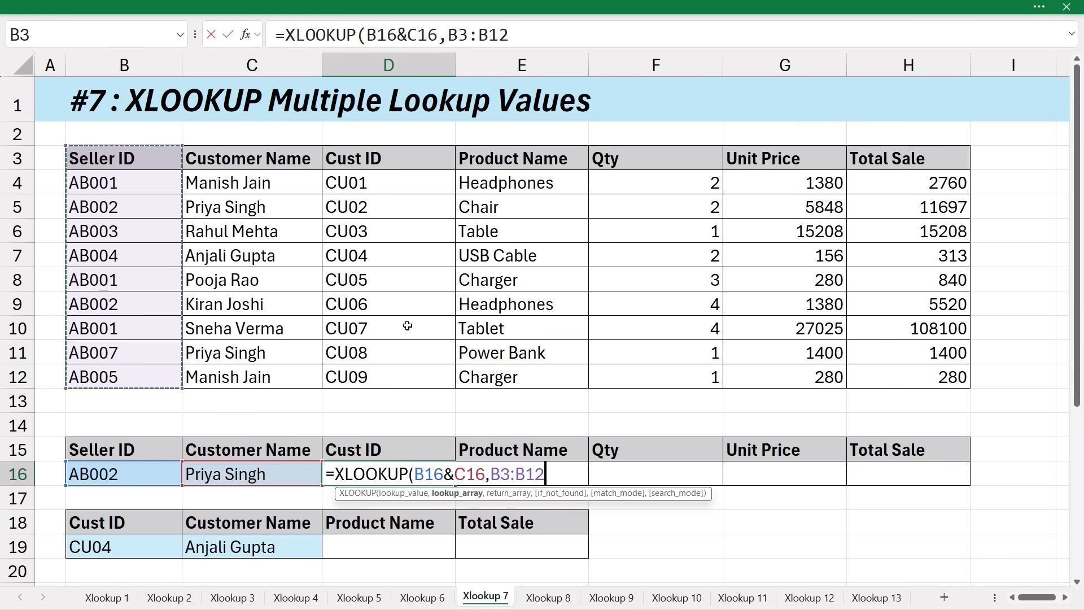
type("&")
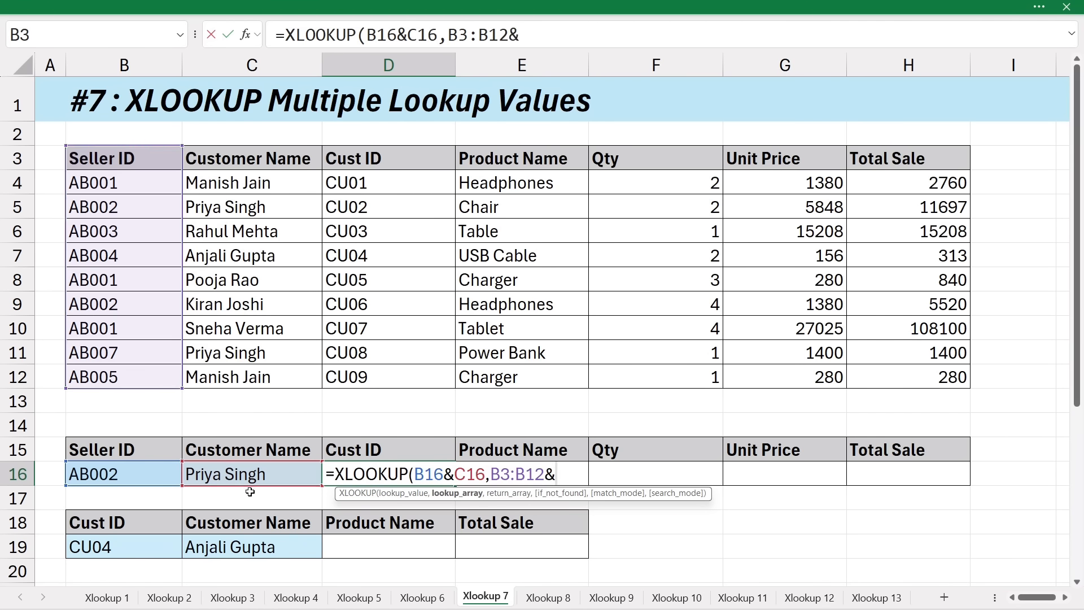
Complete the XLOOKUP in D16 by adding C3:C12 to the combined lookup array and using D3:H12 as the return array.
left_click_drag(213, 159, 235, 372)
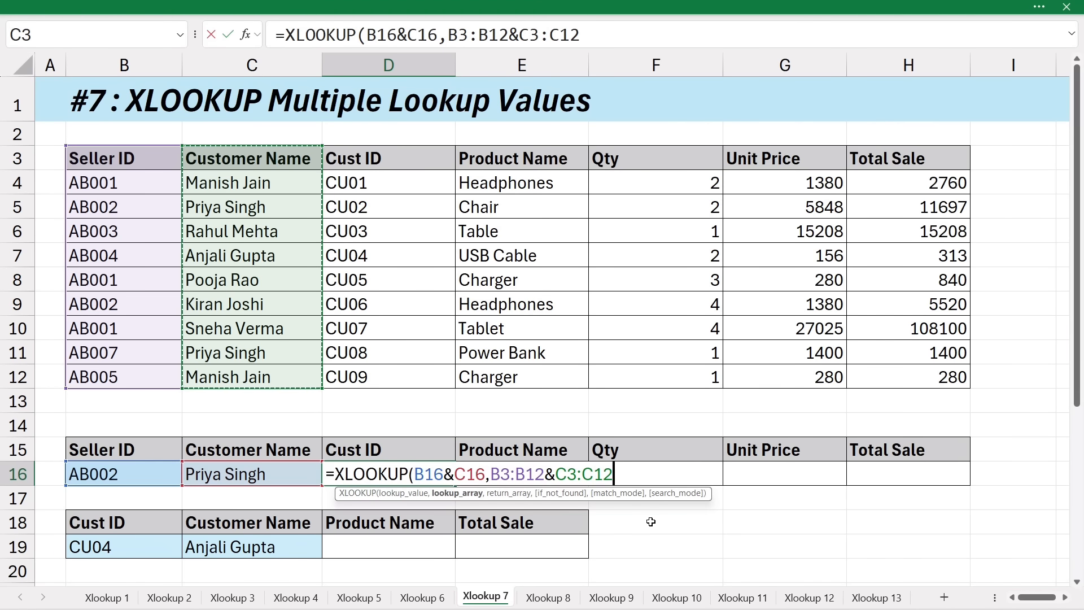
type(",")
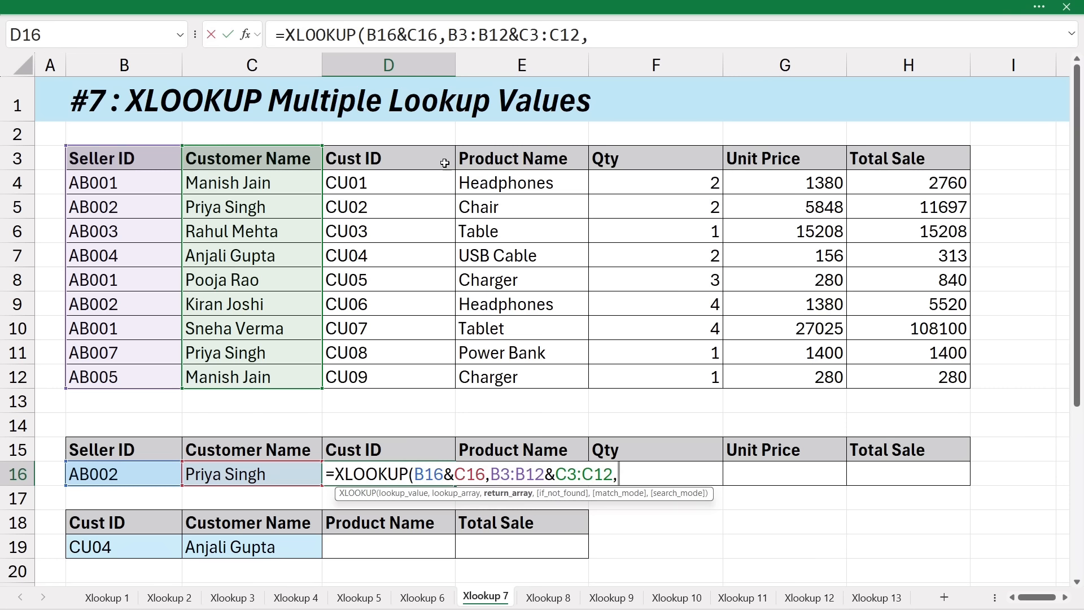
left_click_drag(420, 161, 897, 377)
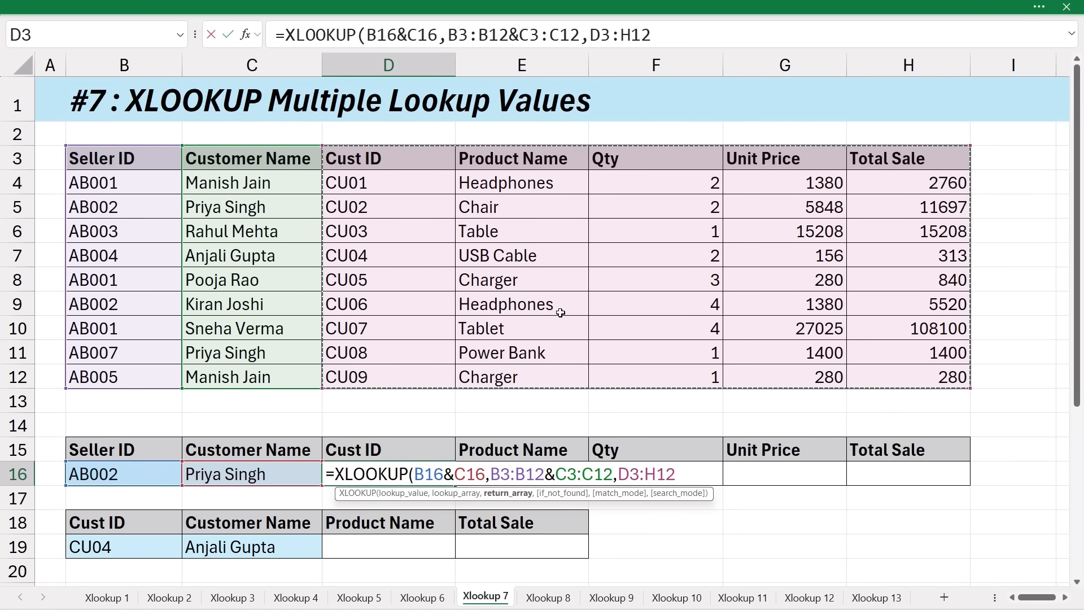
key("Return")
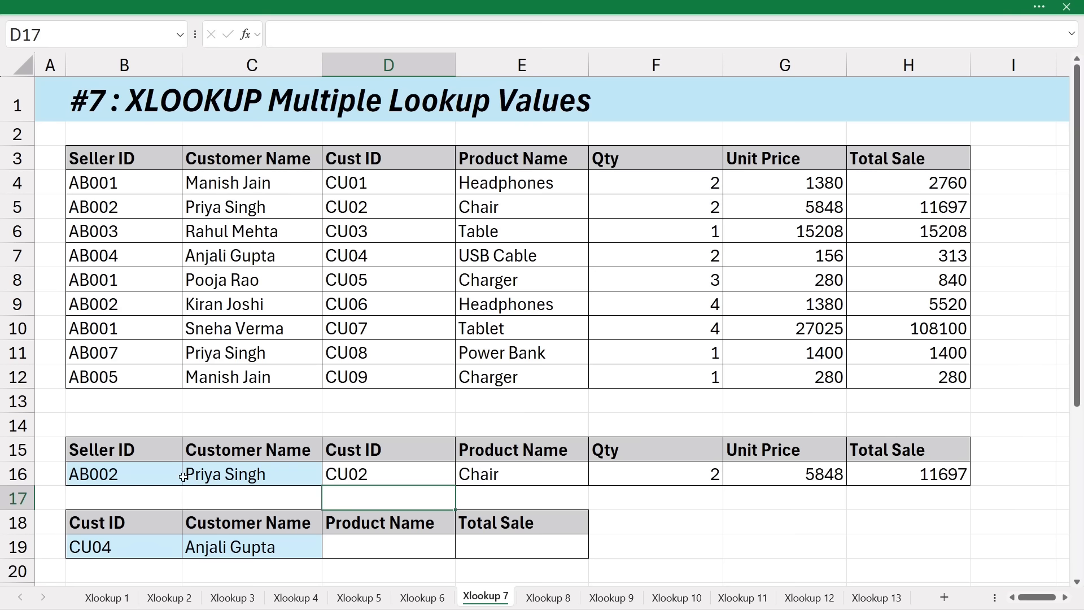
Compare the lookup pair in B16:C16 with source rows 5 and 11 and examine the matching details in D5:H5.
left_click_drag(162, 474, 249, 480)
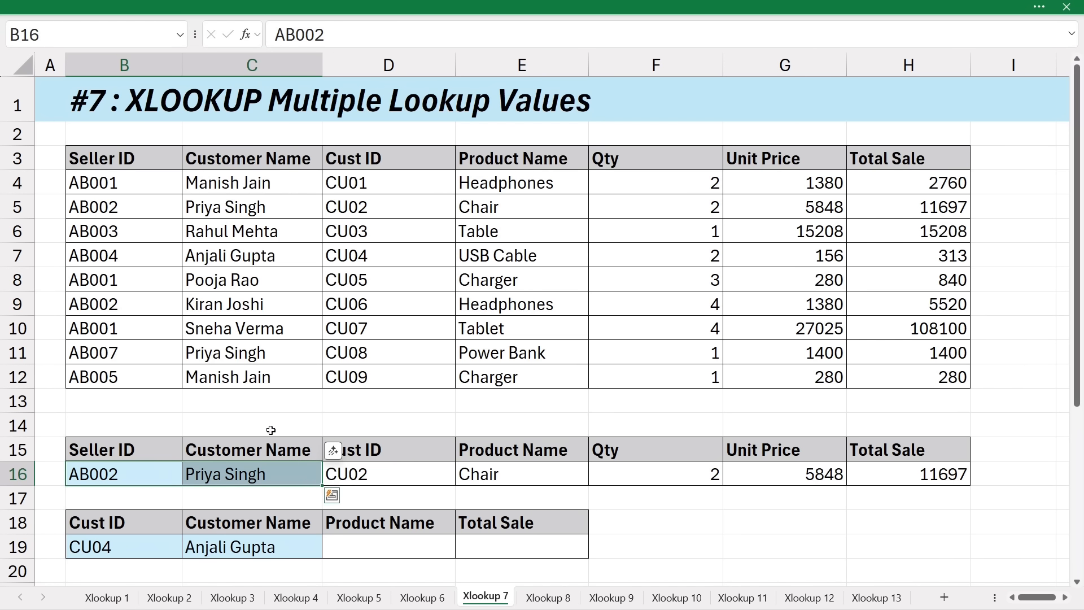
left_click(131, 209)
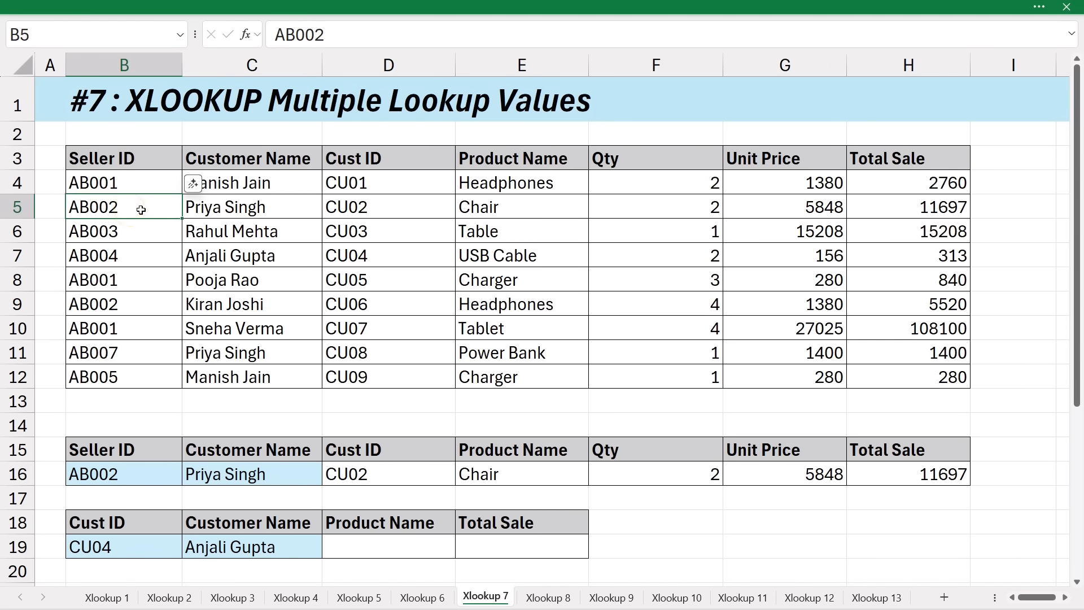
key("shift+Right")
left_click(260, 353)
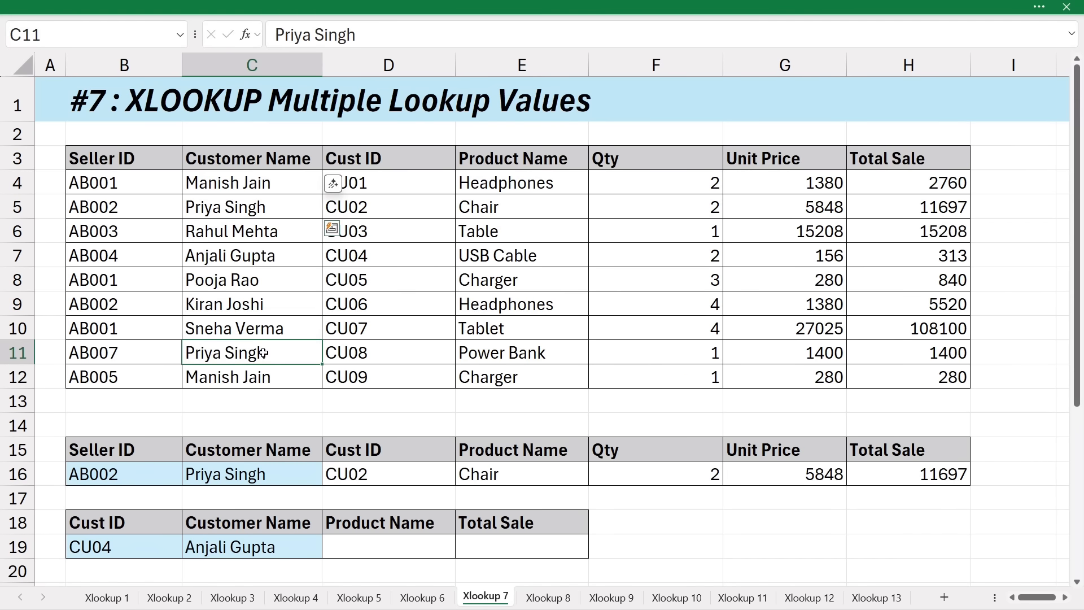
left_click(134, 196)
key("shift+Right")
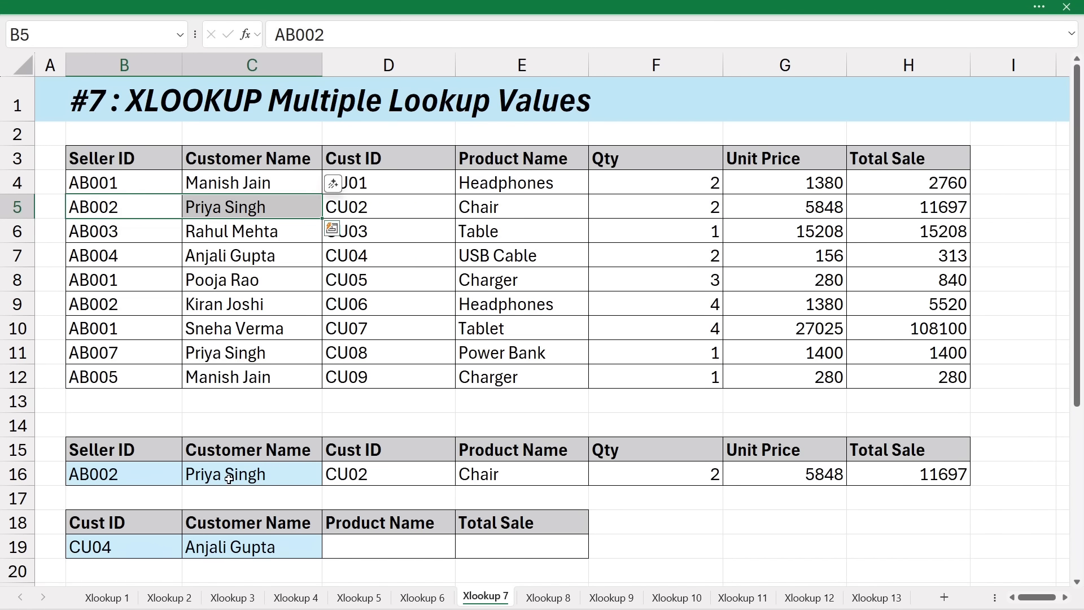
left_click_drag(384, 207, 904, 207)
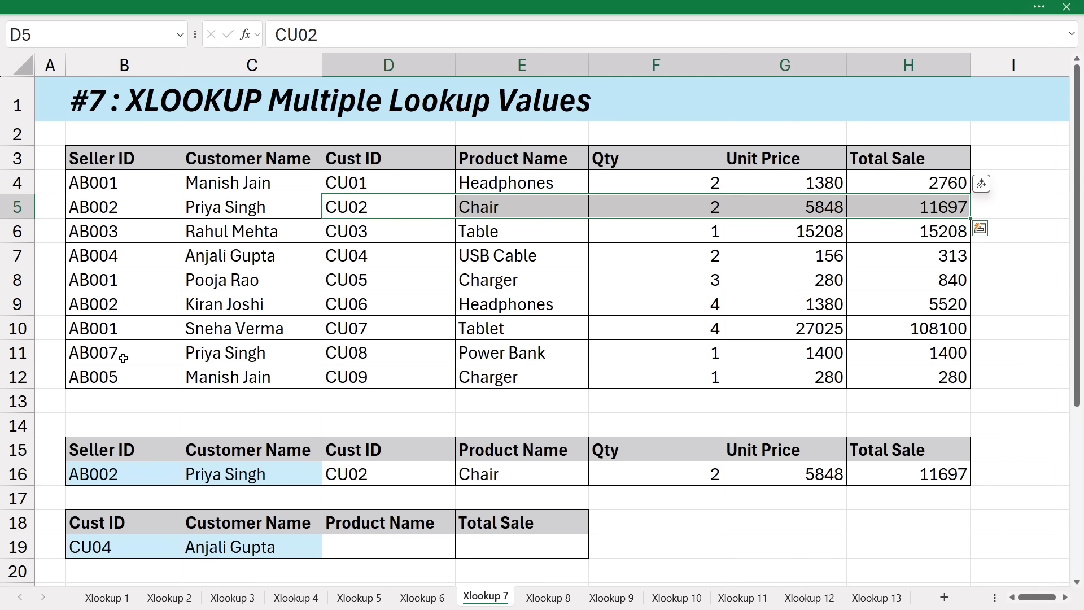
Change the Seller ID lookup value in B16 to AB007.
double_click(129, 481)
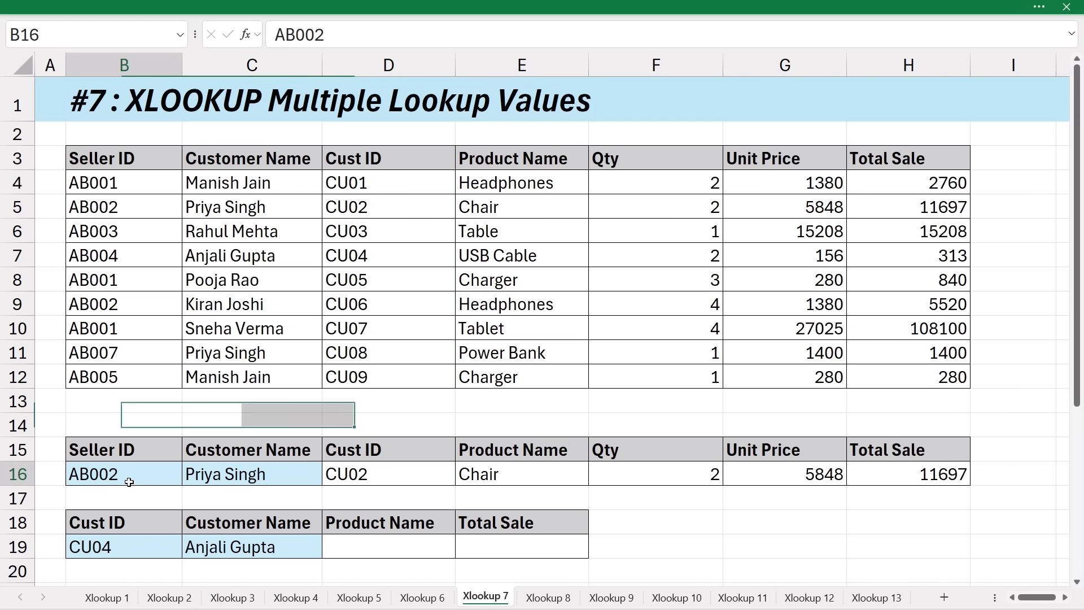
key("BackSpace")
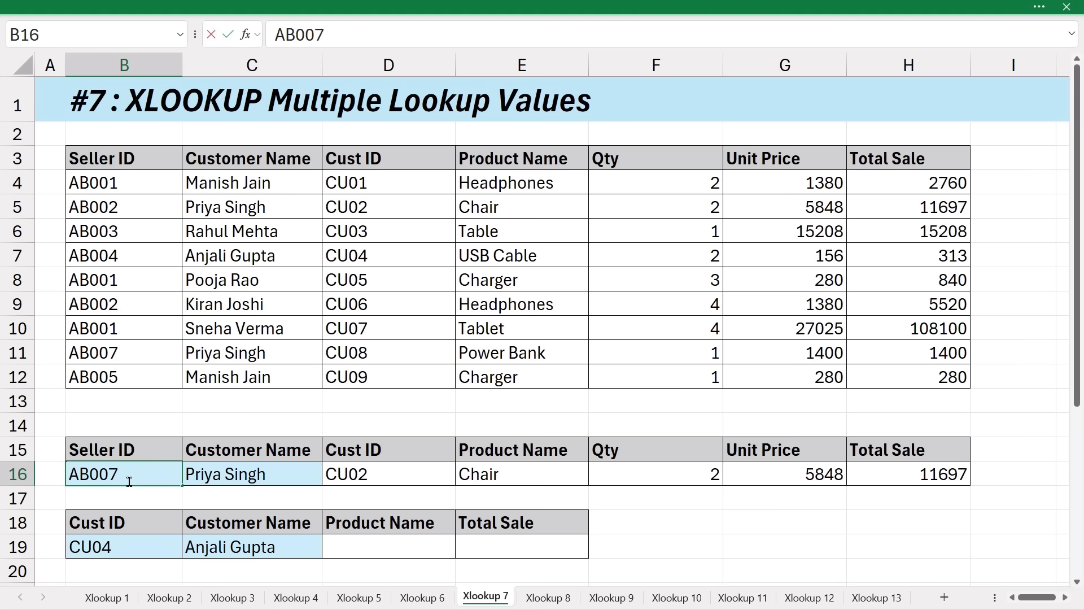
key("Return")
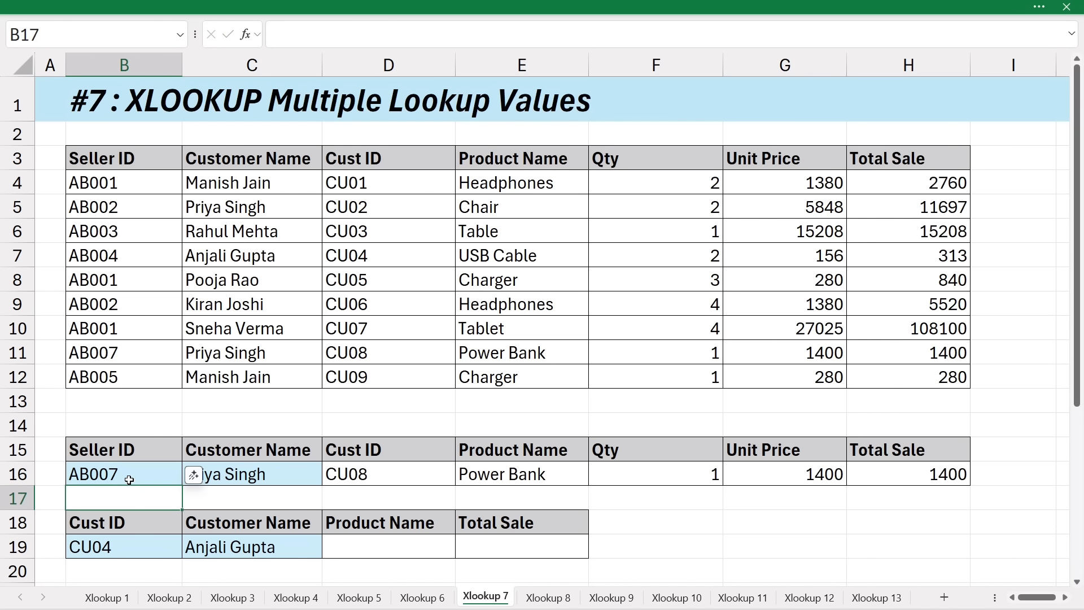
Check the lookup pair in B16:C16 against B11:C11 and the corresponding order details in row 11.
left_click(122, 478)
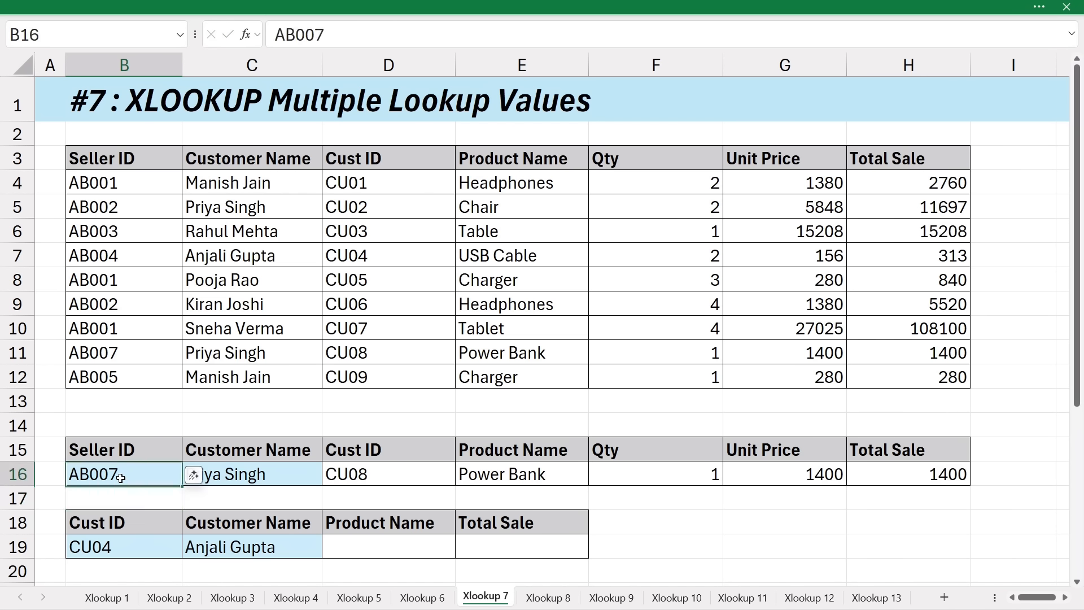
left_click(230, 481)
left_click_drag(138, 481, 221, 477)
left_click(132, 355)
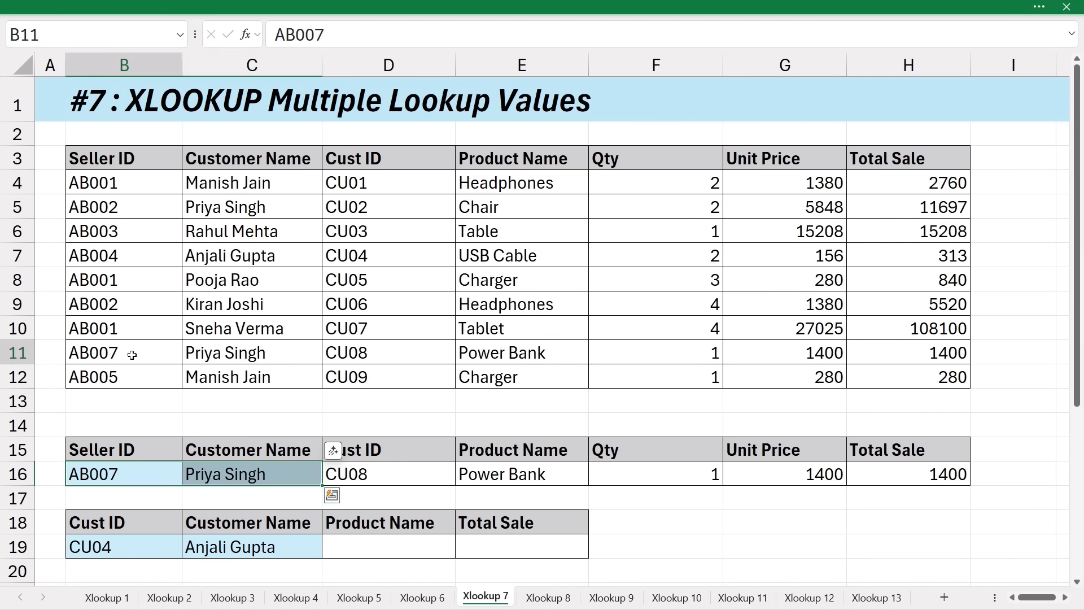
key("shift+Right")
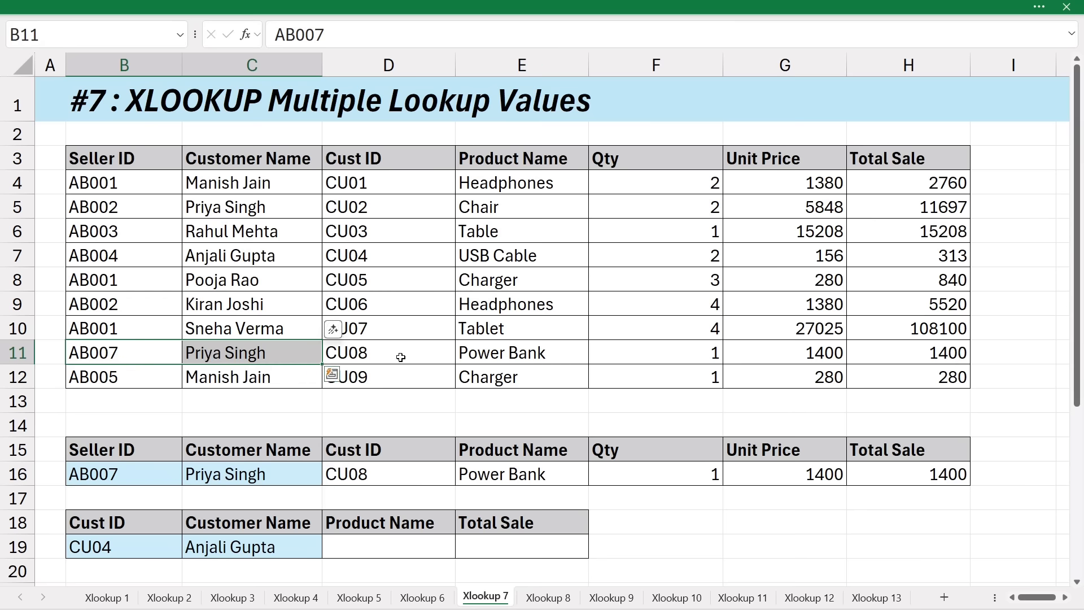
left_click_drag(401, 357, 649, 351)
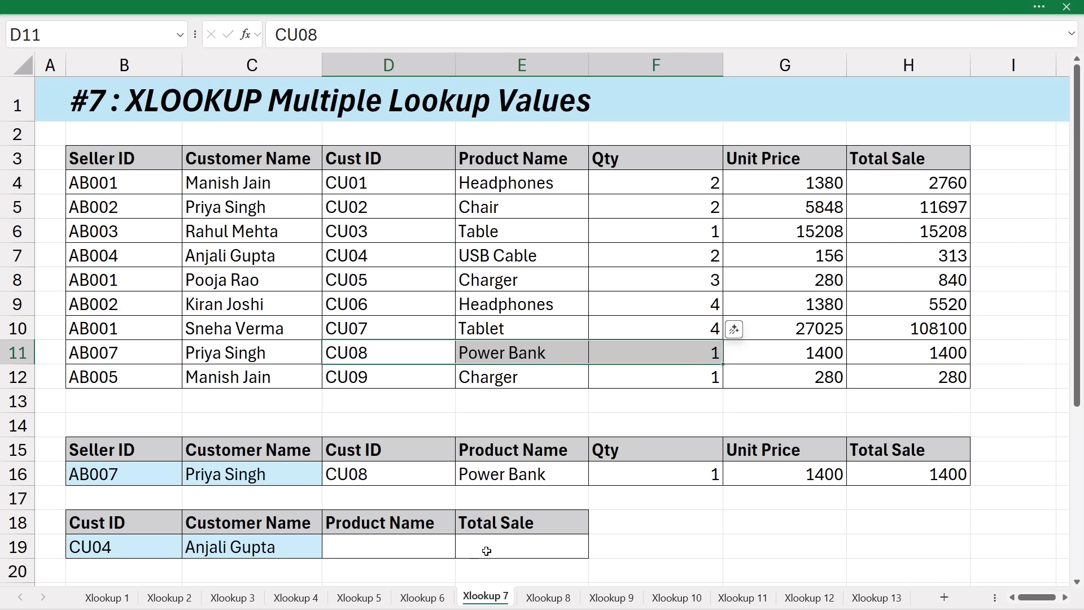
Start an XLOOKUP formula in D19 with the combined lookup value B19&C19.
left_click(388, 557)
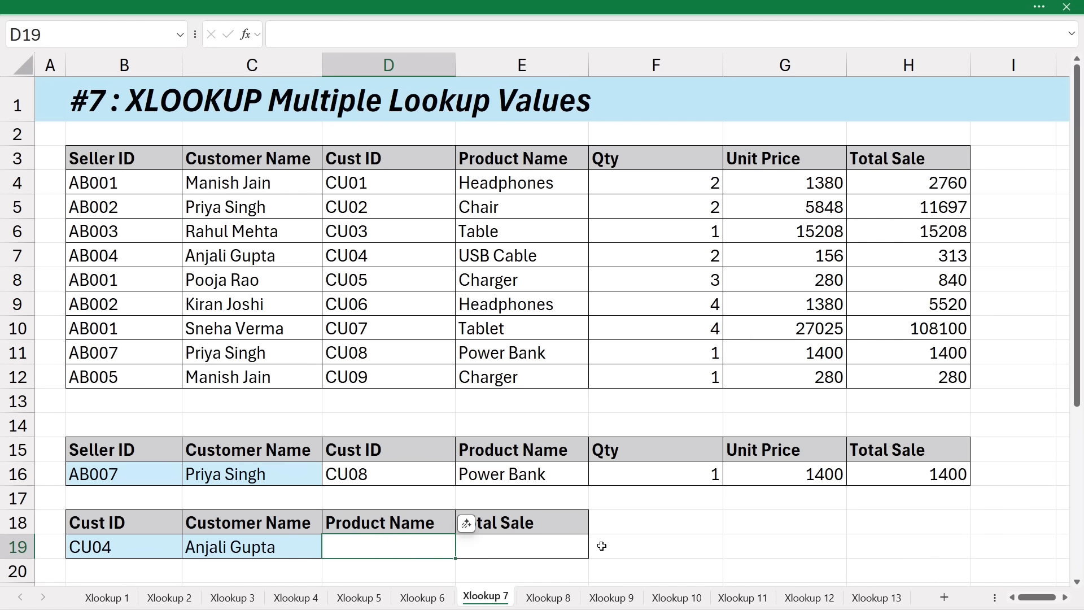
type("=xloo")
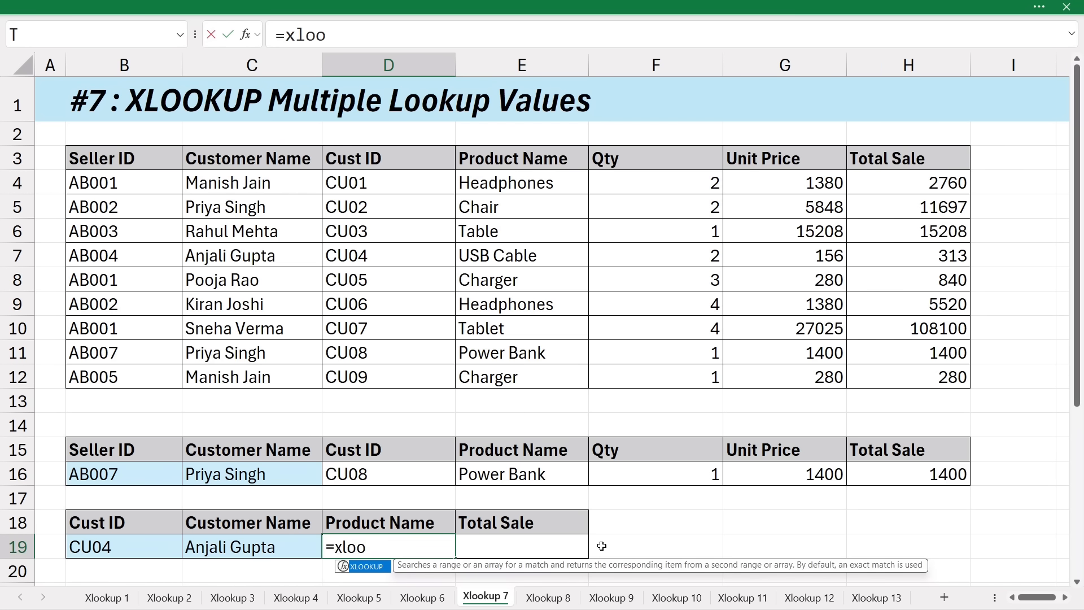
key("Tab")
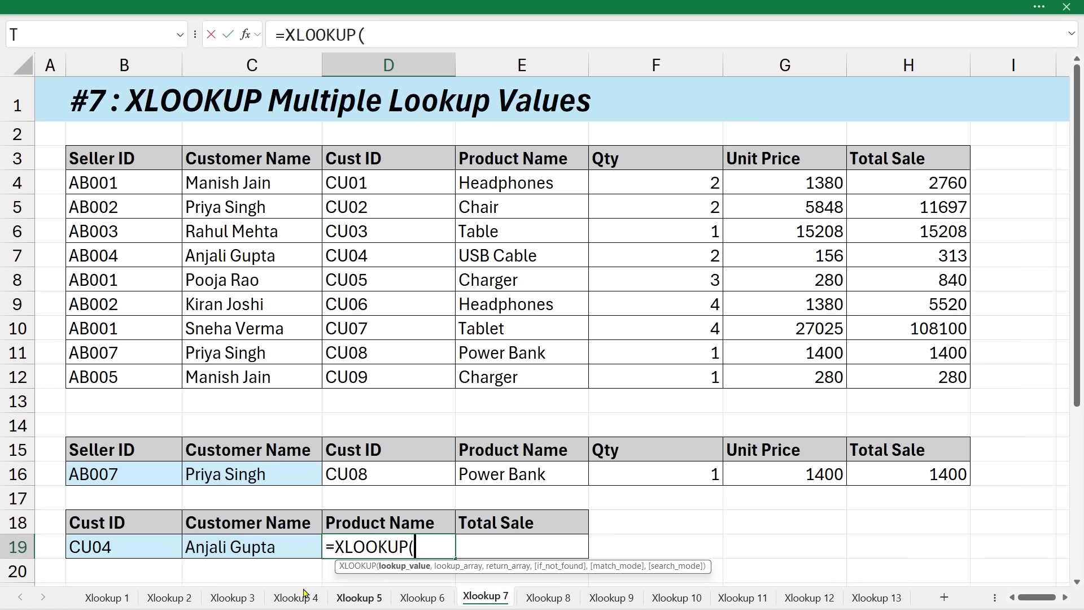
left_click(108, 548)
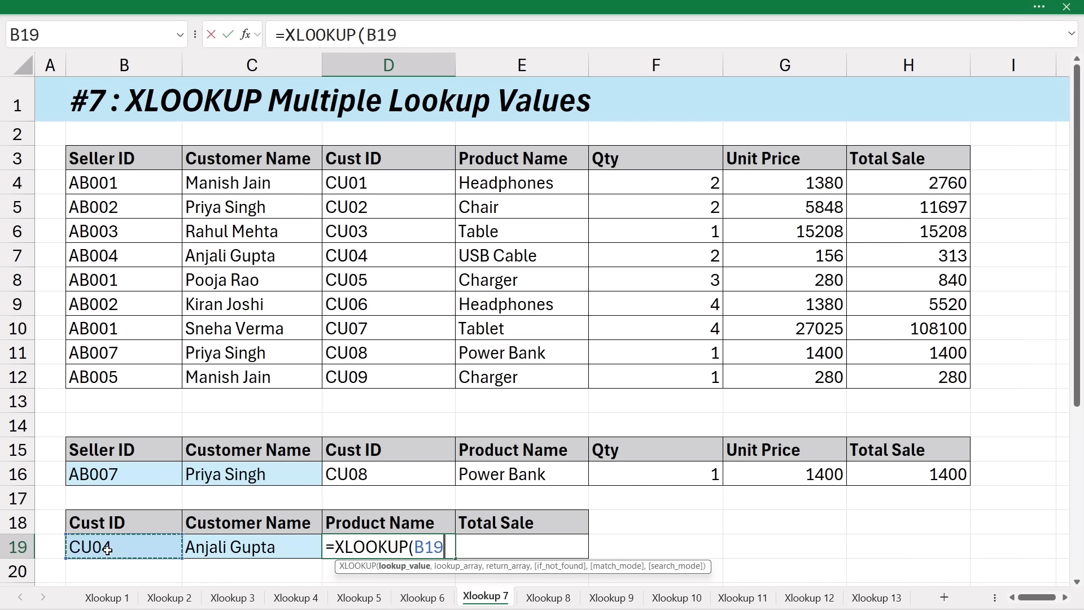
type("&")
left_click(224, 547)
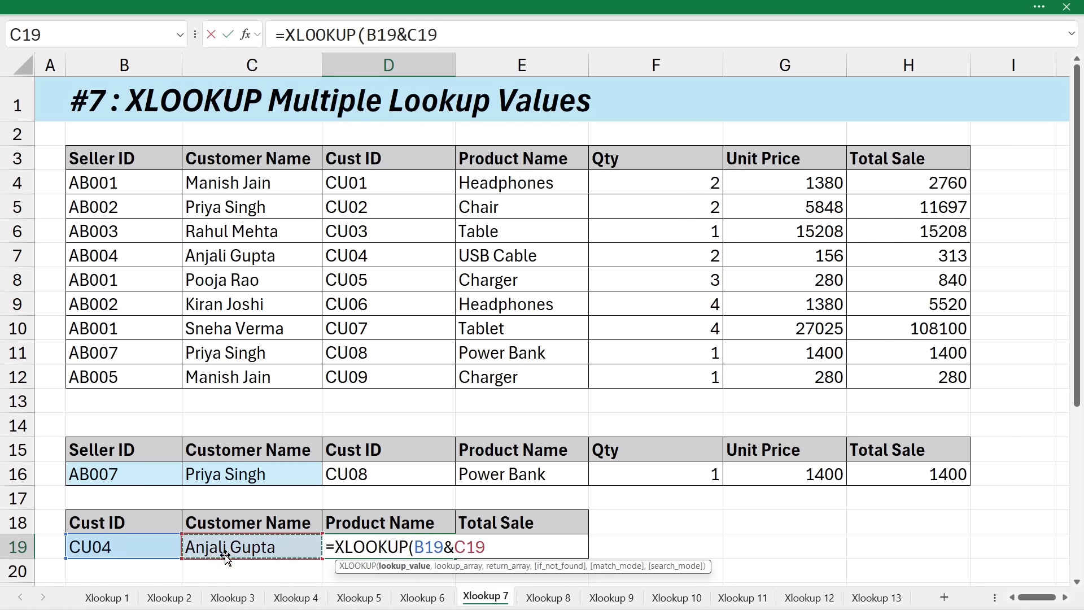
type(",")
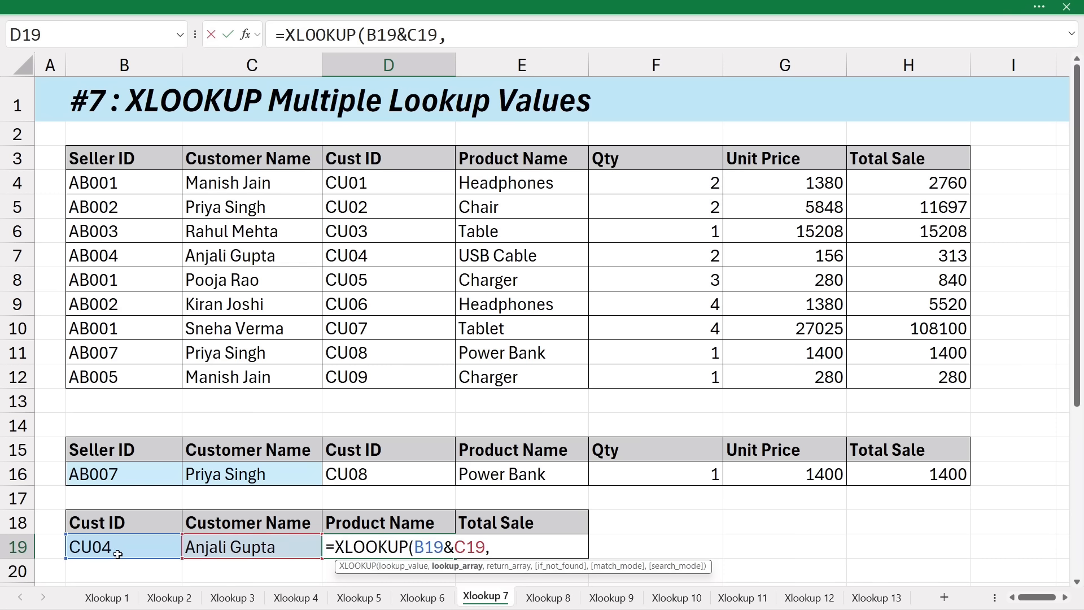
Complete the D19 formula with the combined lookup array D3:D12&C3:C12 and the return array E3:E12.
left_click_drag(393, 168, 392, 374)
type("&")
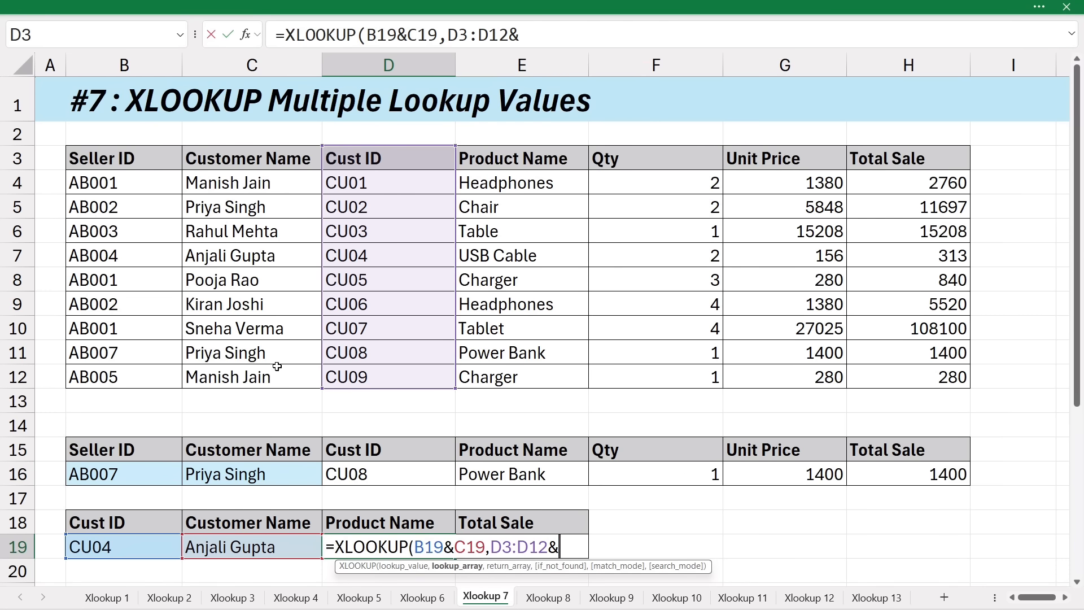
left_click(244, 158)
left_click_drag(244, 158, 248, 377)
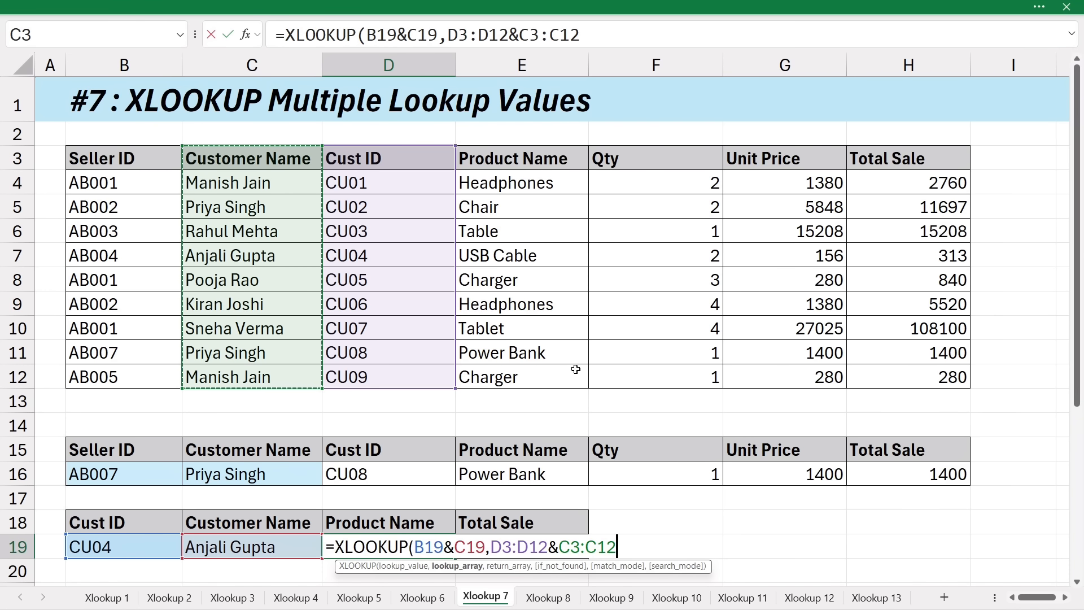
type(",")
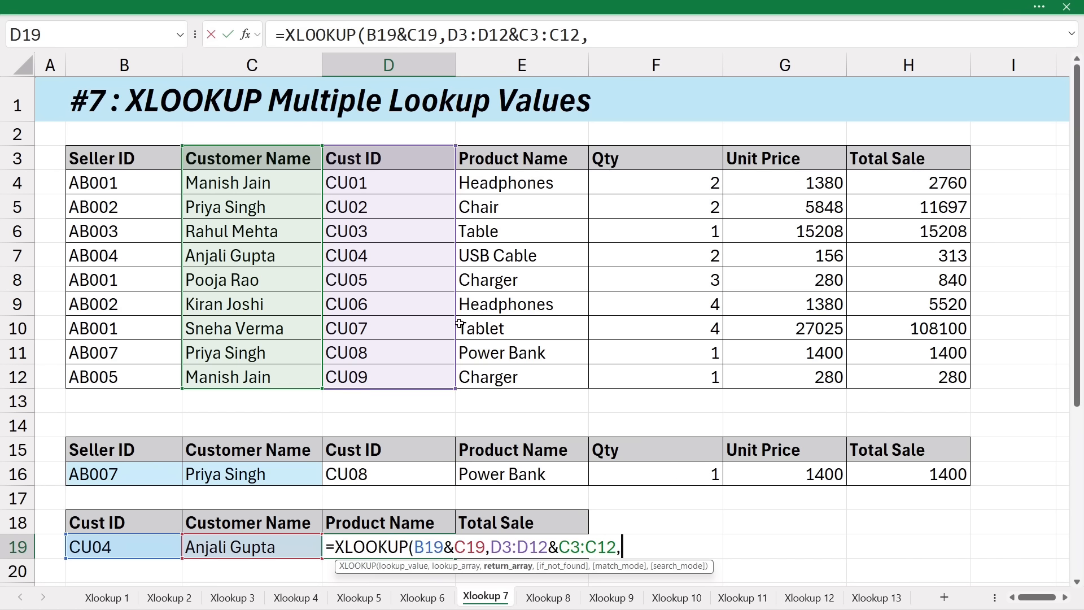
left_click_drag(505, 149, 489, 375)
key("Return")
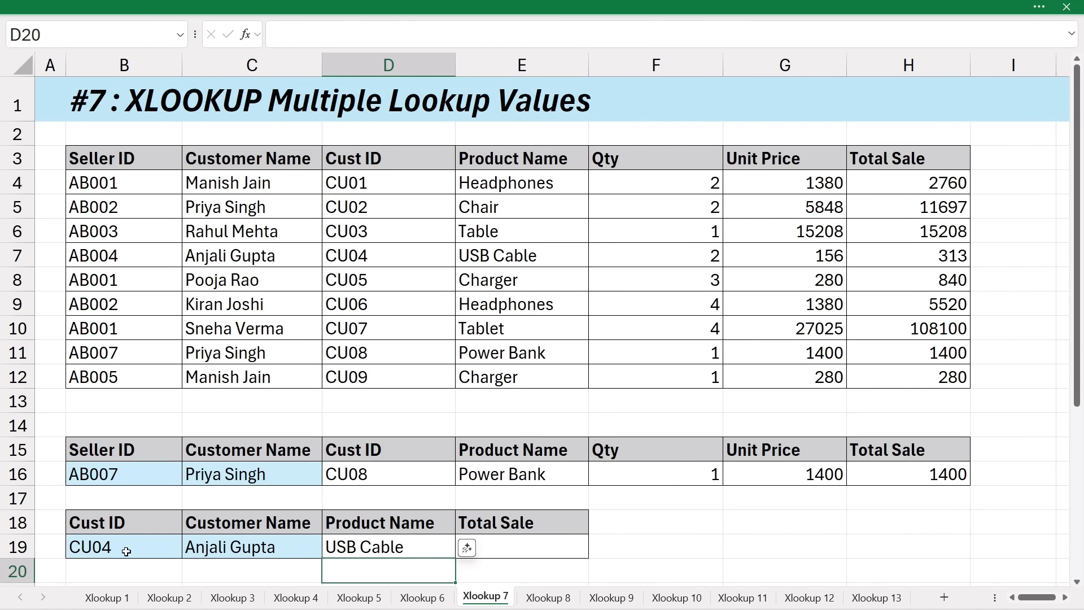
Compare the lookup pair in B19:C19 with the customer name and Cust ID in C7:D7.
left_click_drag(132, 551, 209, 554)
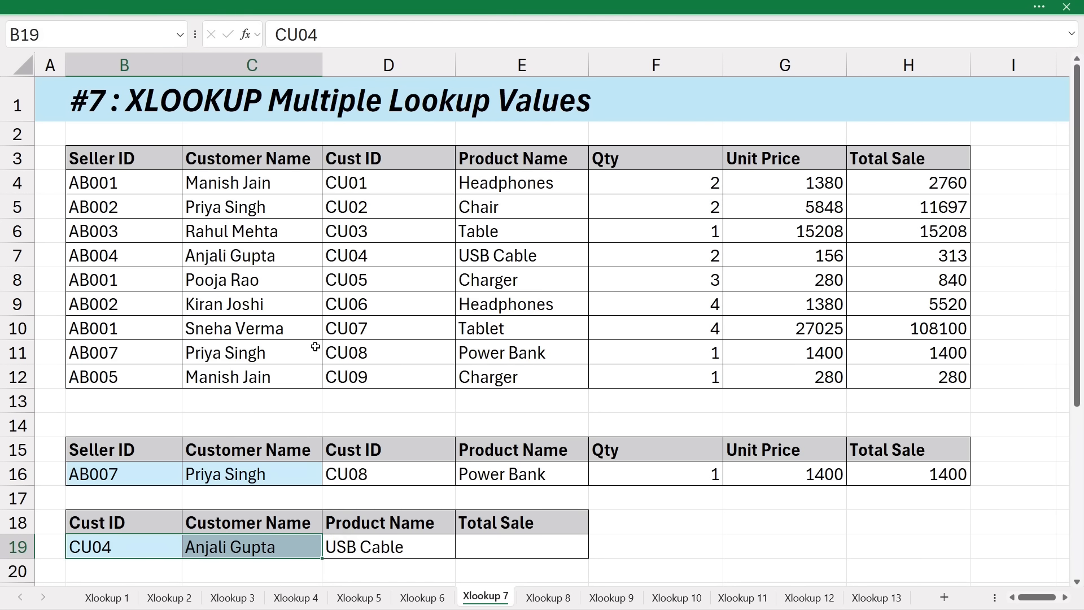
left_click(367, 260)
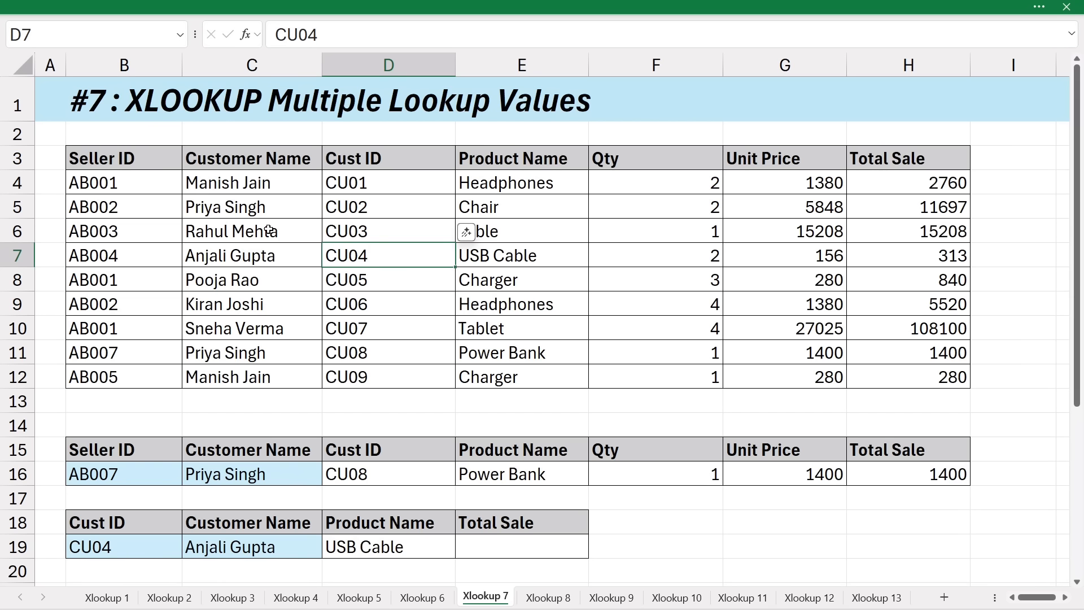
left_click(315, 264, "shift")
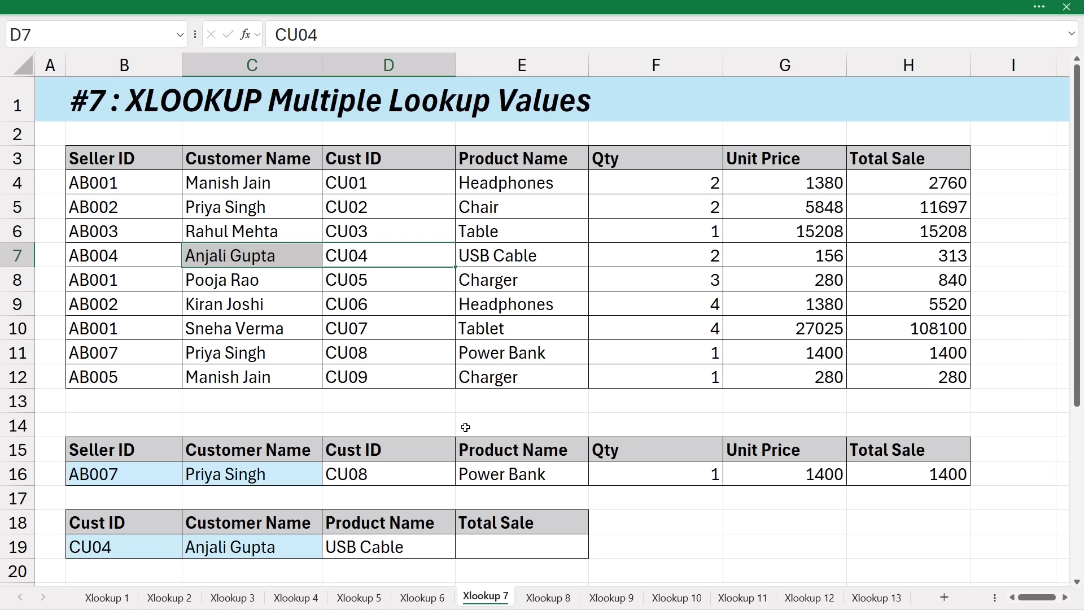
Go to the Xlookup 8 sheet and examine the Order ID column and the header row B3:H3.
left_click(543, 597)
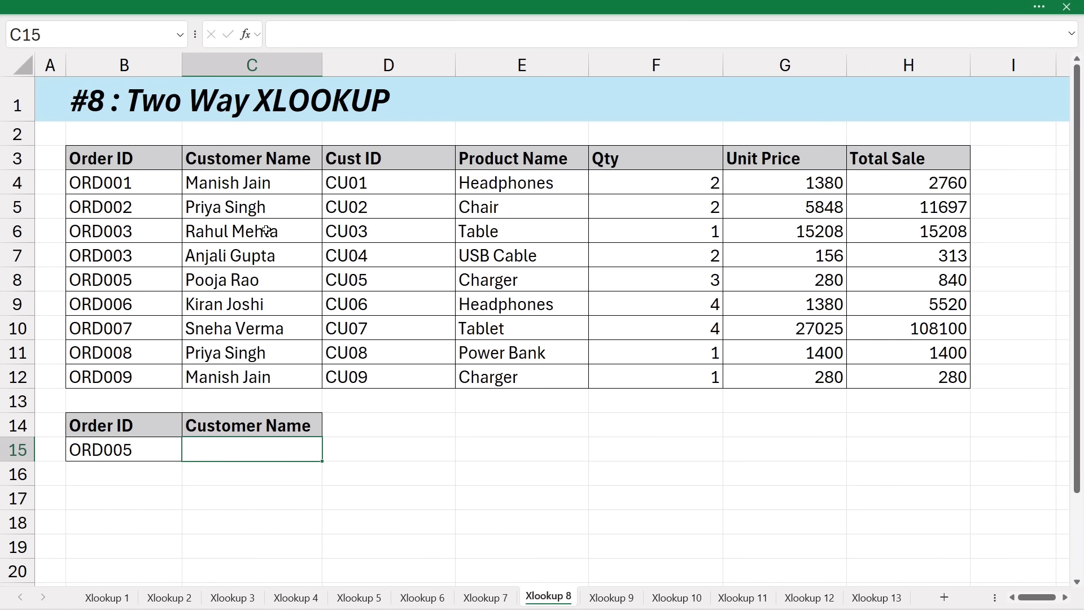
left_click_drag(108, 160, 100, 362)
left_click_drag(150, 164, 884, 159)
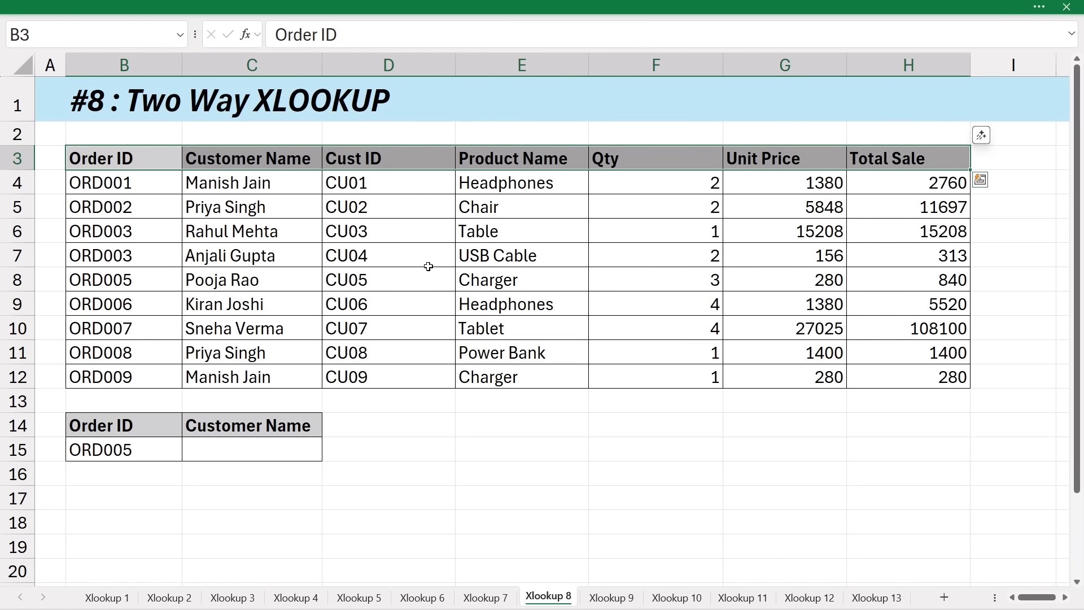
Start an XLOOKUP formula in C15 with lookup value B15 and lookup array B3:B12.
left_click(239, 448)
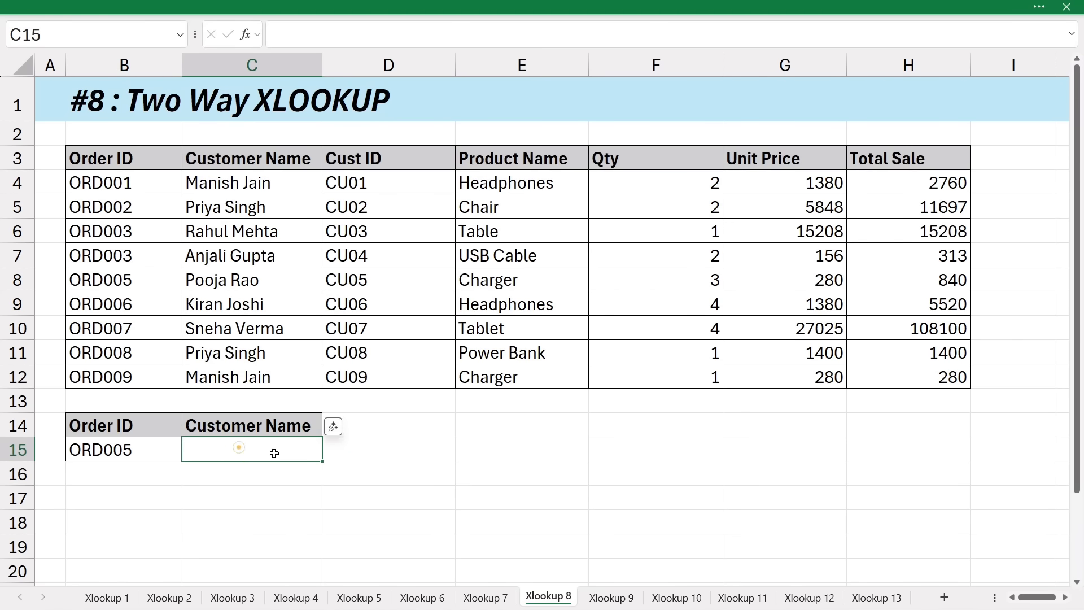
type("=")
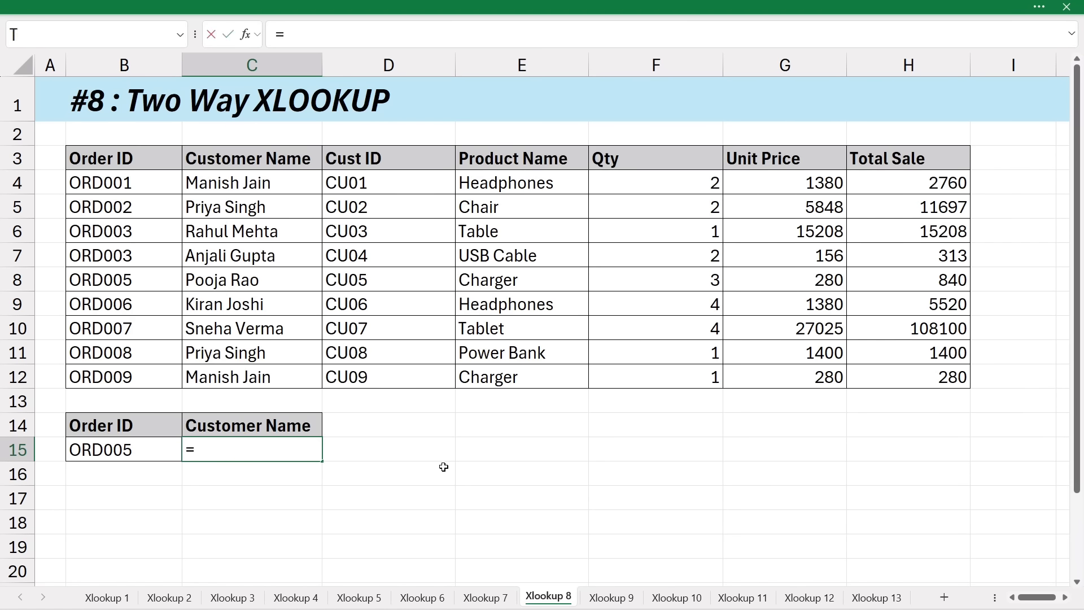
type("xloo")
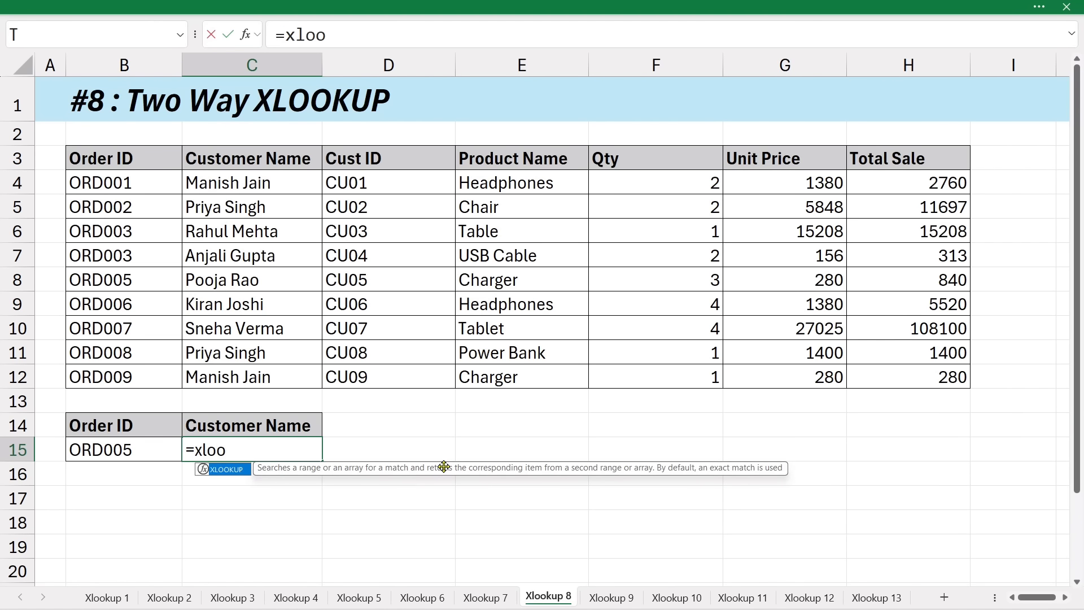
key("Tab")
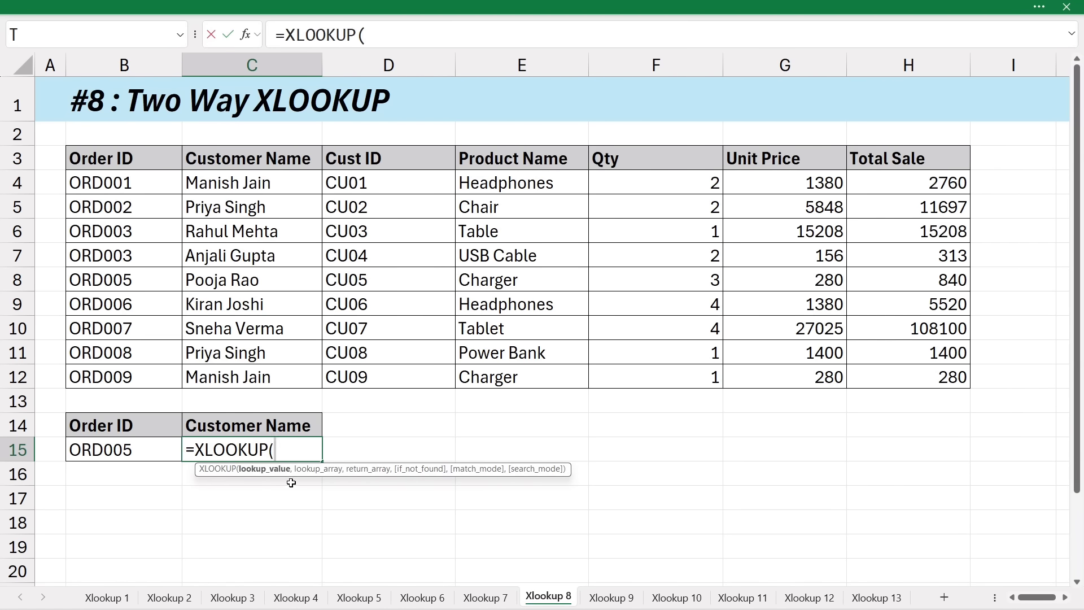
left_click(141, 457)
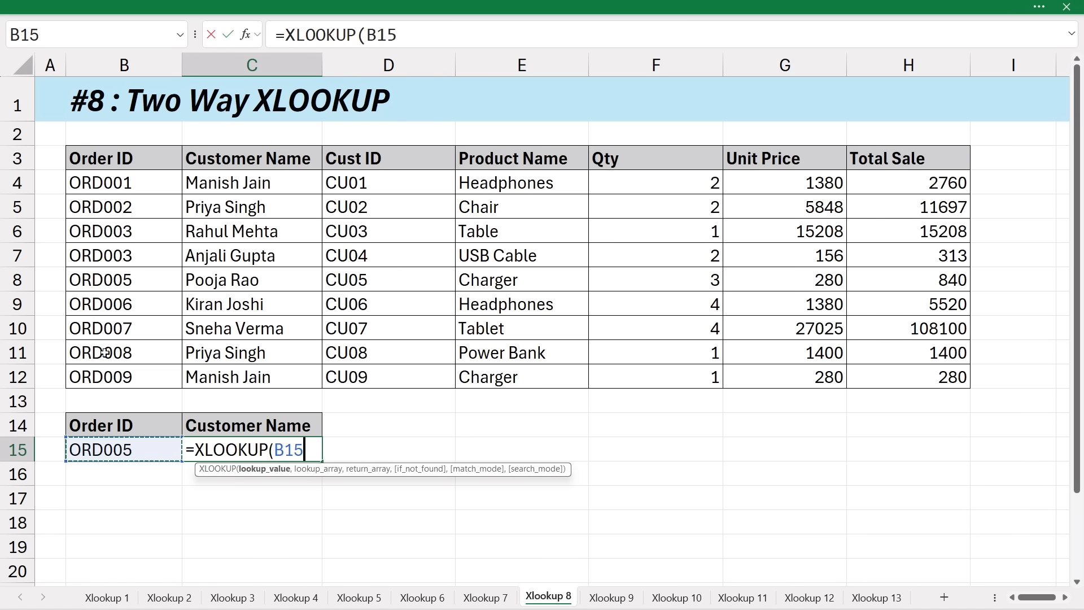
type(",")
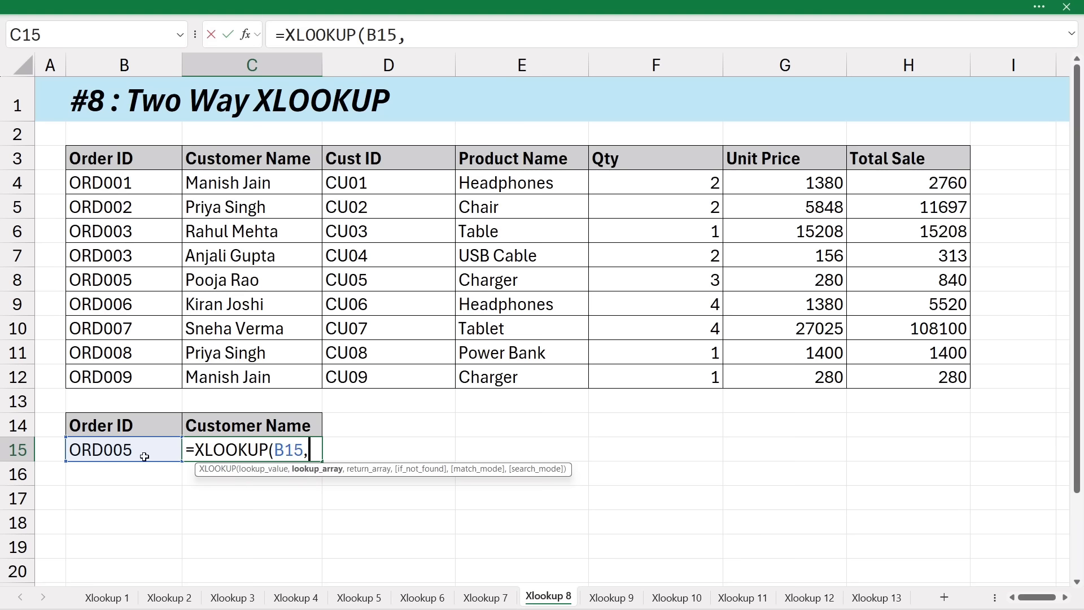
left_click_drag(136, 157, 129, 376)
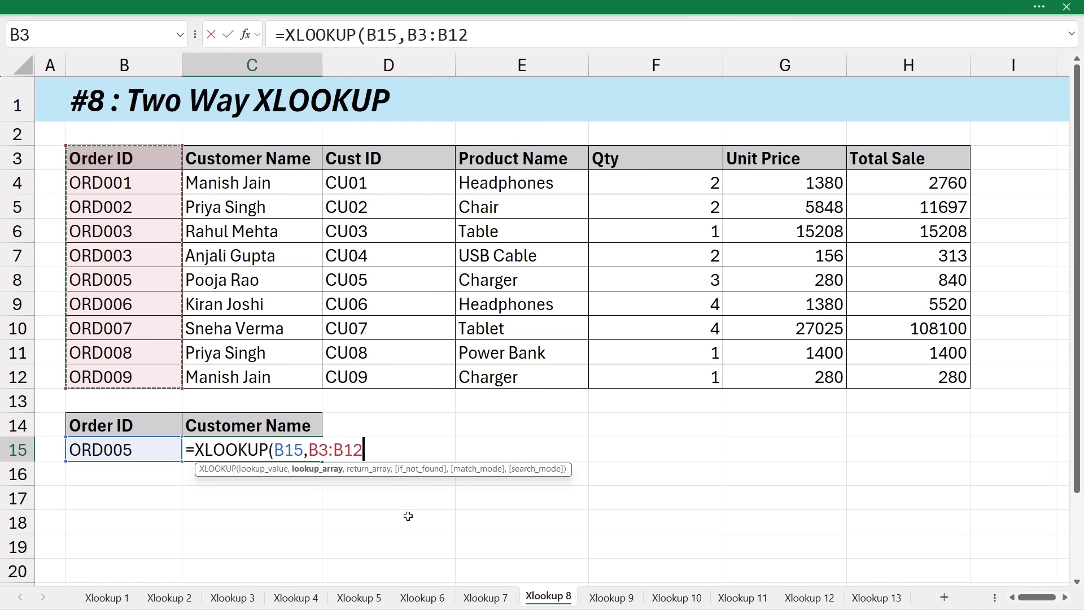
type(",")
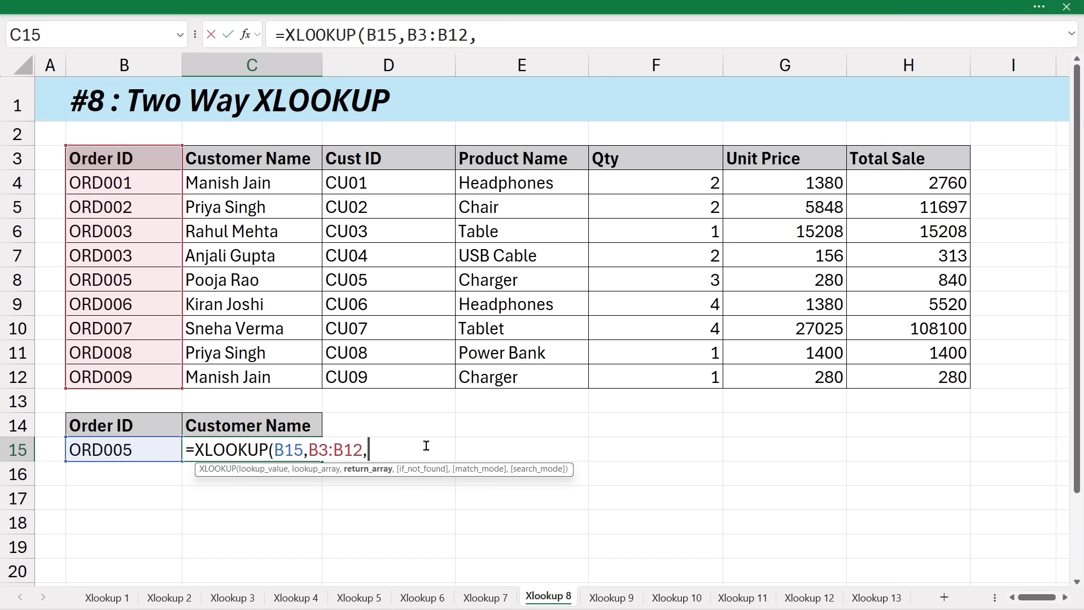
Complete the C15 formula with a nested XLOOKUP of C14 in B3:H3 returning B3:H12 as the return array.
type("xloo")
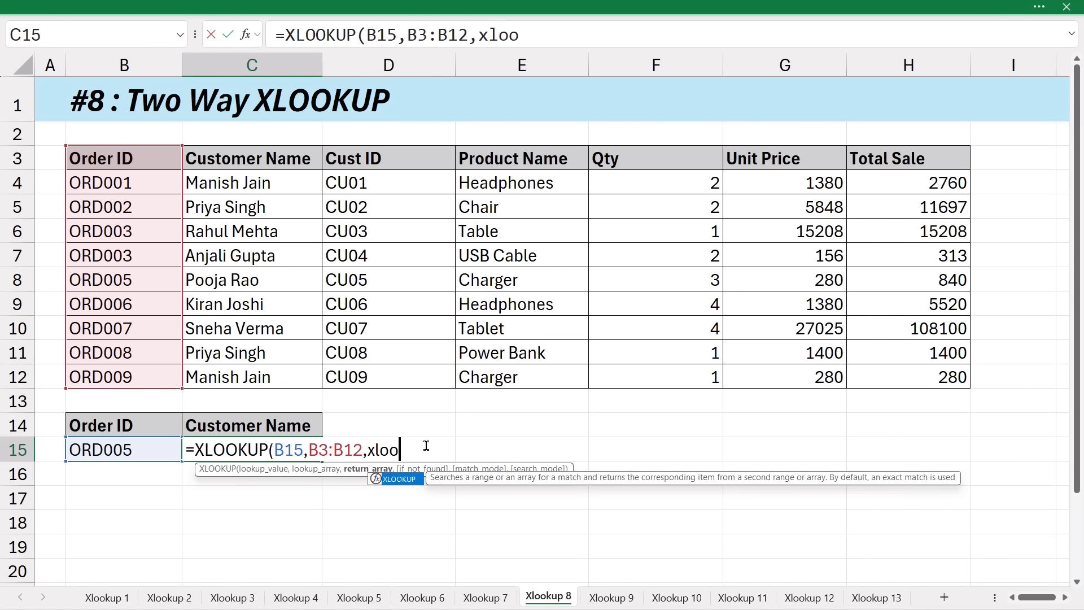
key("Tab")
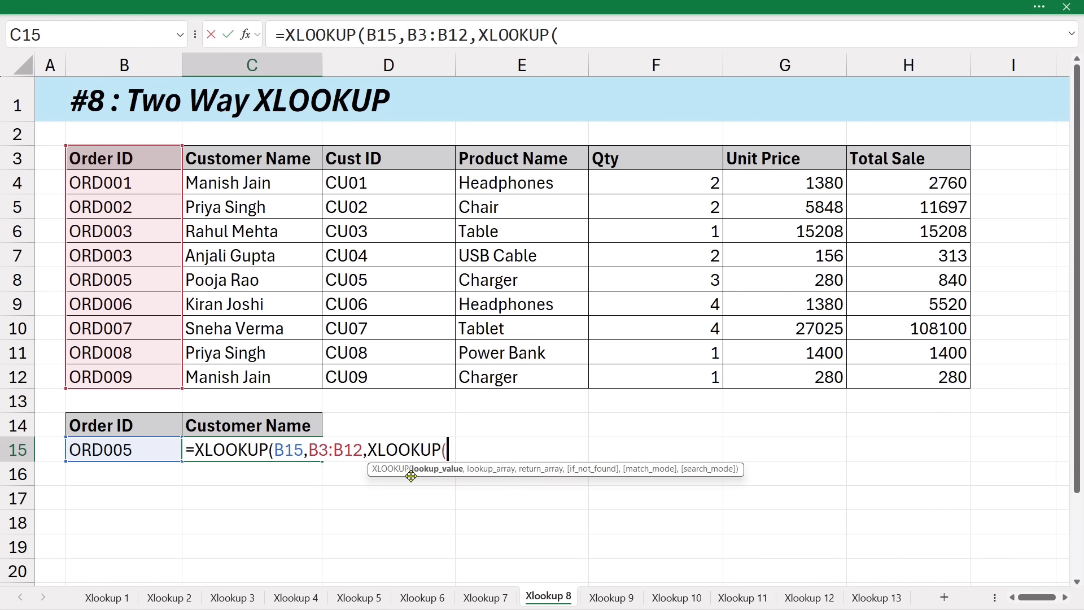
left_click(220, 421)
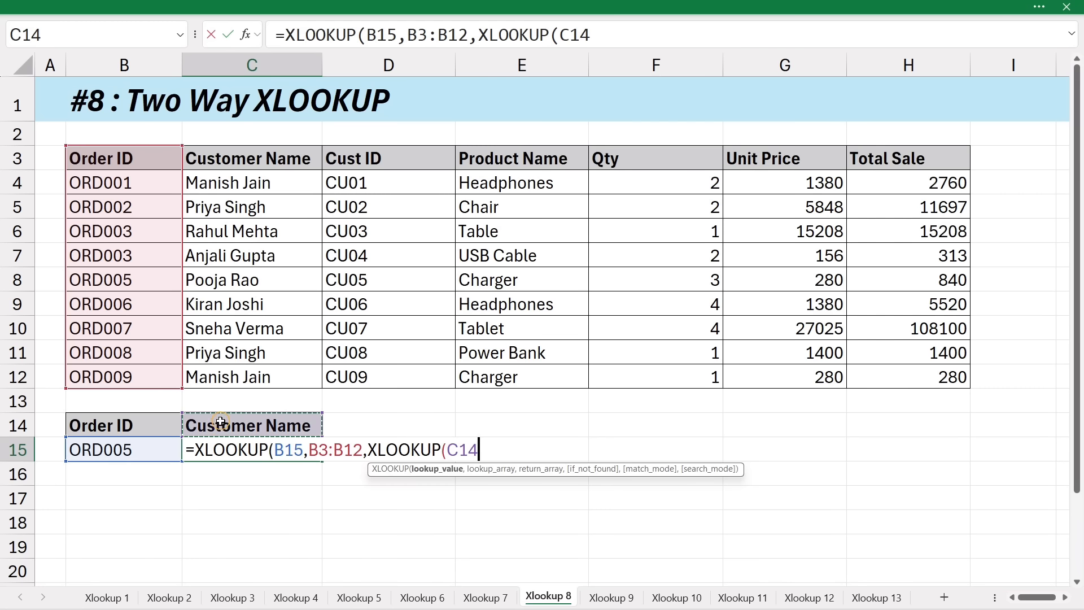
type(",")
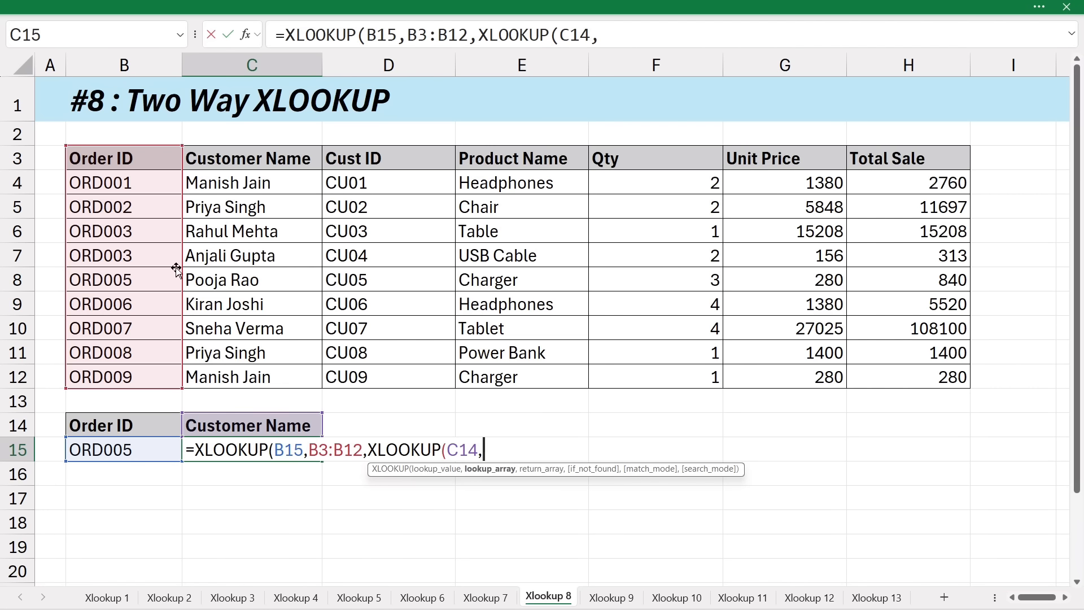
left_click_drag(113, 155, 880, 154)
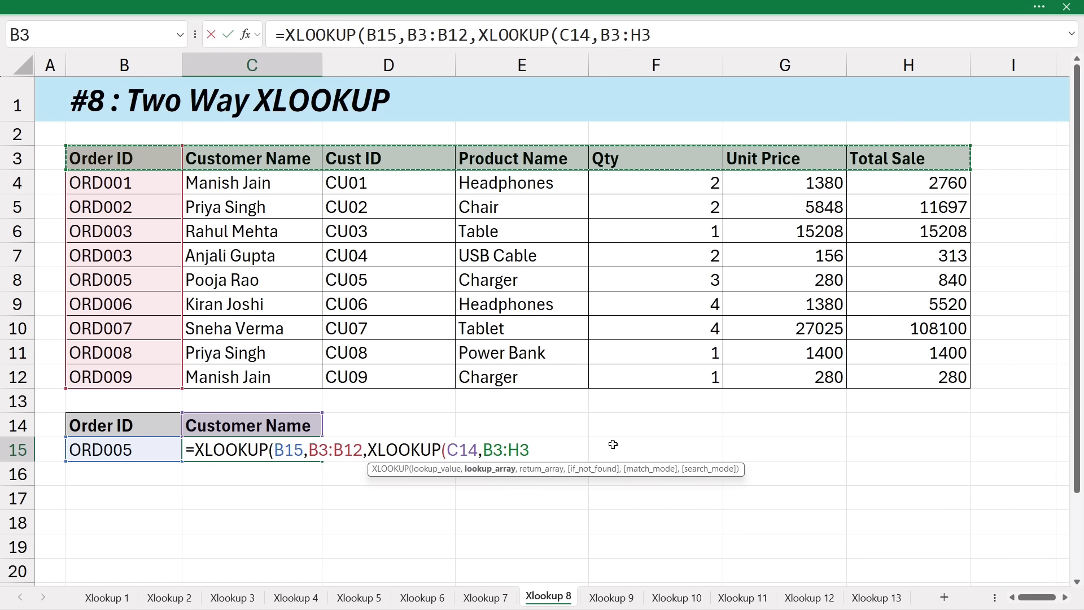
type(",")
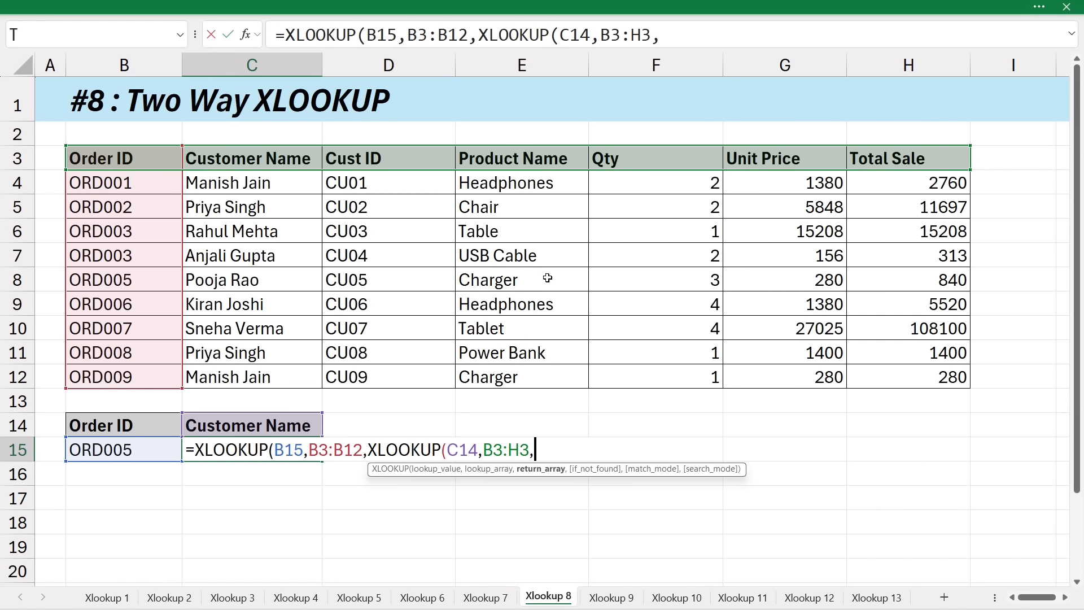
left_click_drag(90, 158, 873, 375)
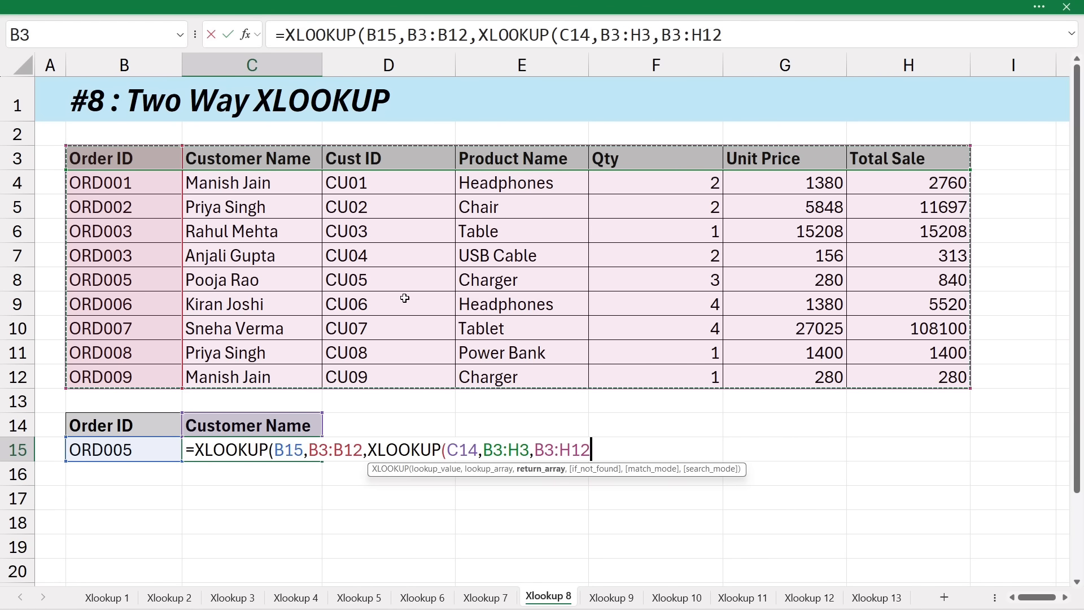
type(")")
key("Return")
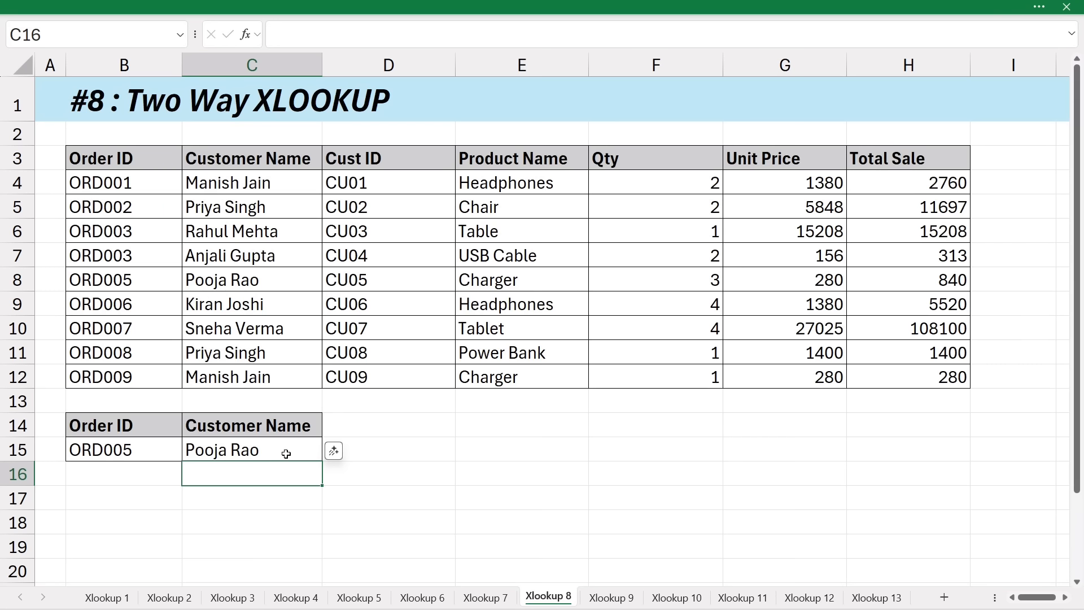
Replace the heading in C14 with qty to test the two-way lookup.
key("Up")
key("Up")
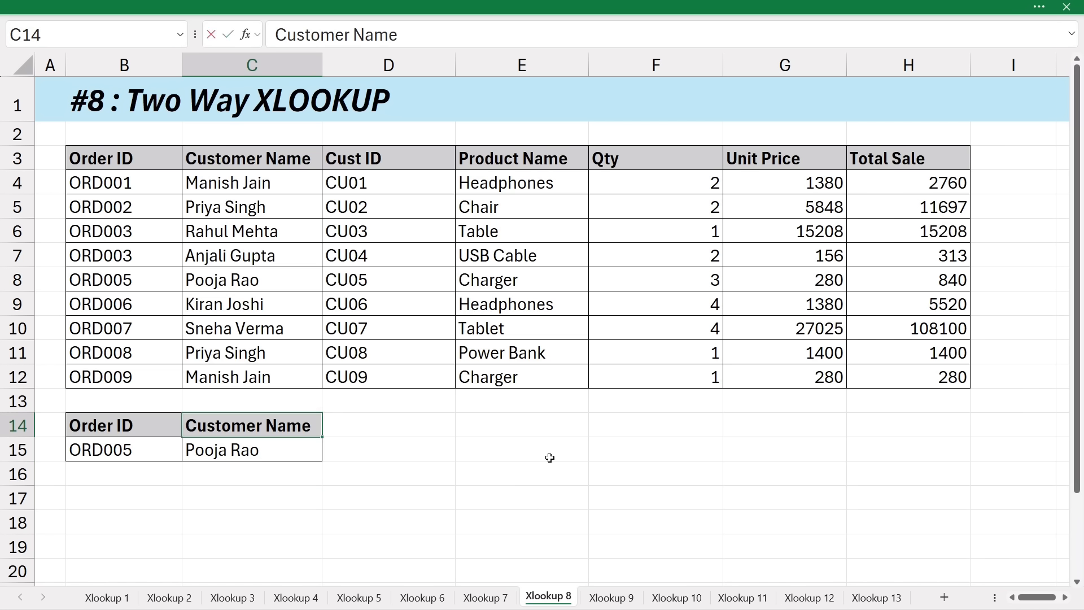
type("qty")
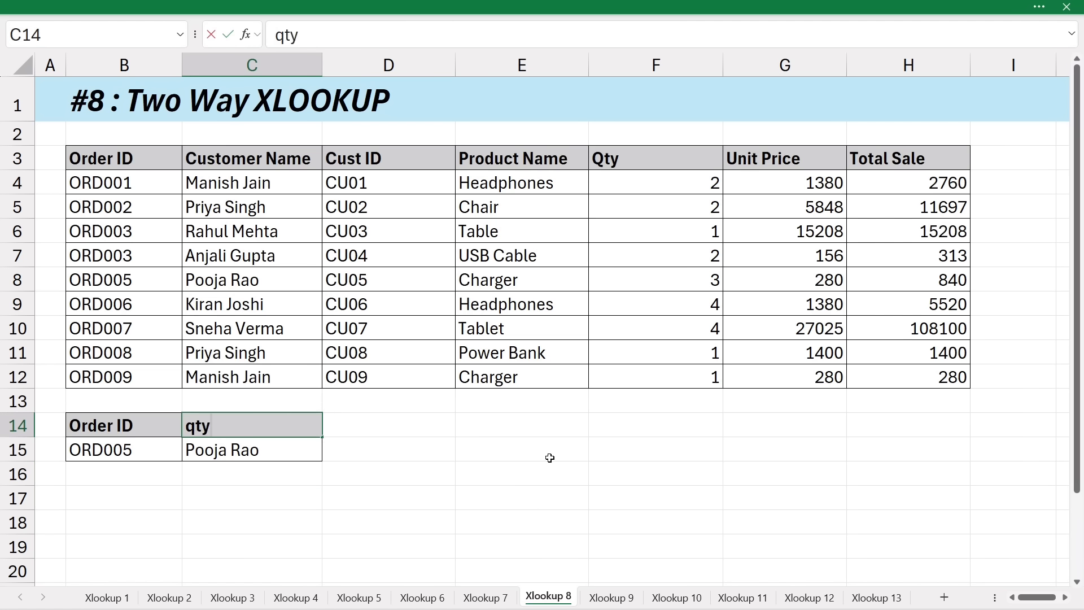
key("Return")
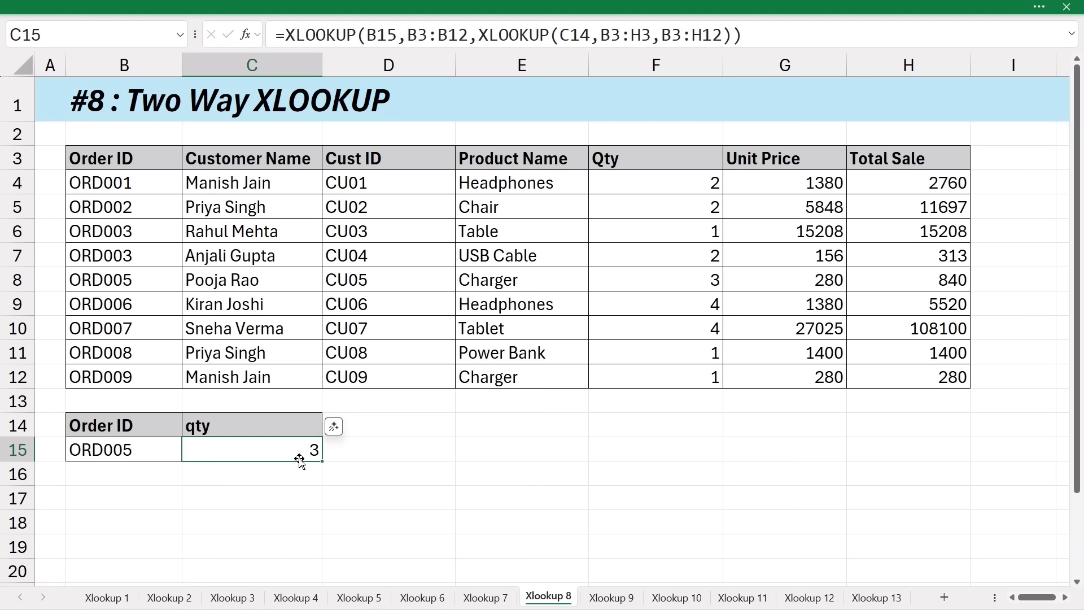
Trace the order ID in B15 to its row 8 record and the Qty column F3:F12.
left_click(142, 450)
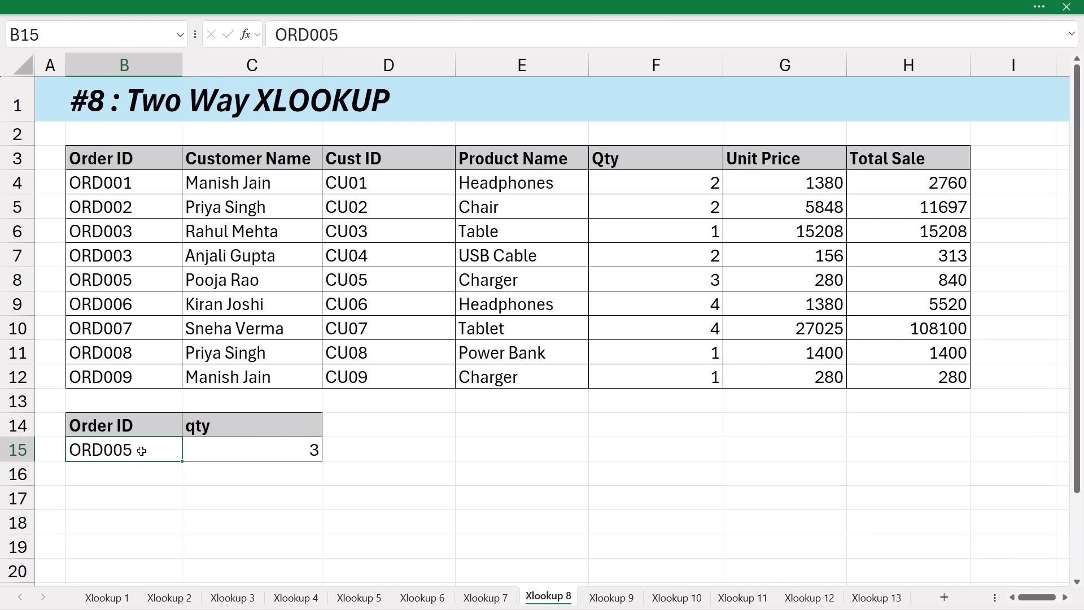
left_click_drag(121, 159, 881, 290)
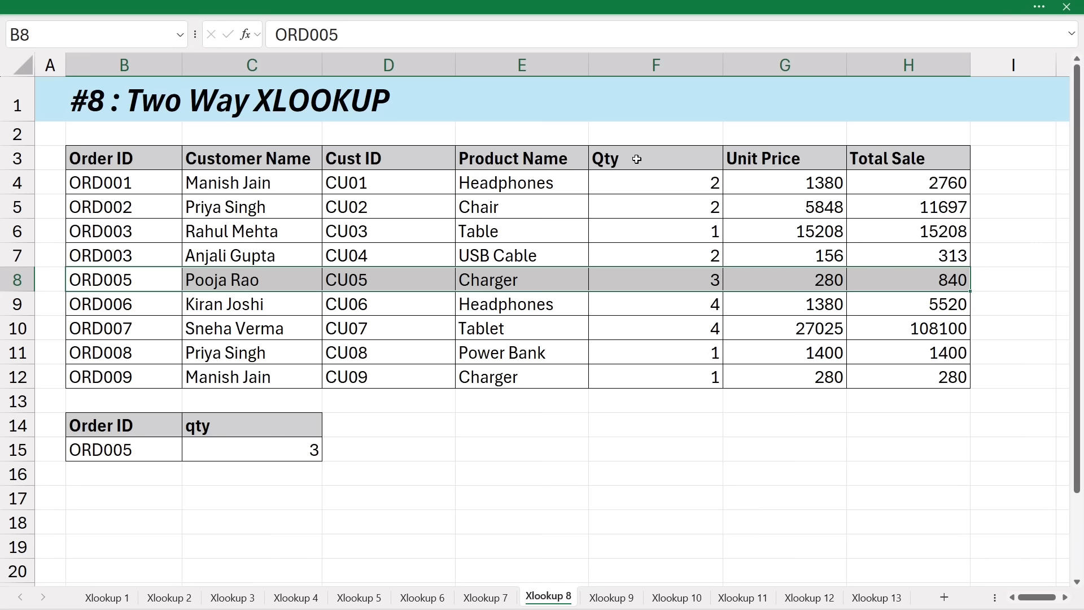
left_click_drag(638, 157, 641, 378)
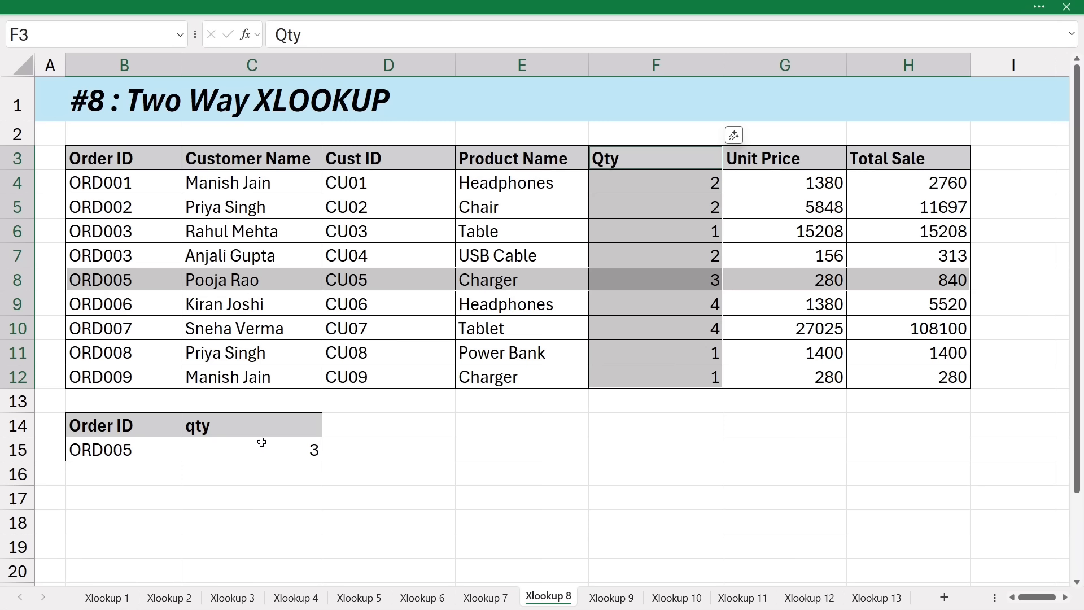
Change the lookup heading in C14 to Total Sale.
left_click(247, 432)
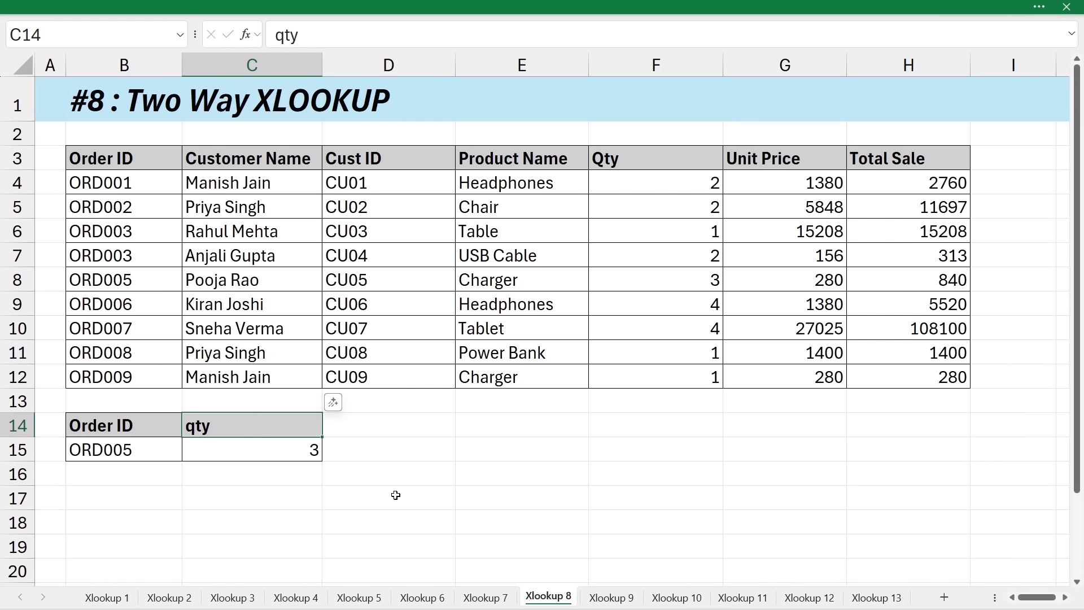
type("To")
type("t")
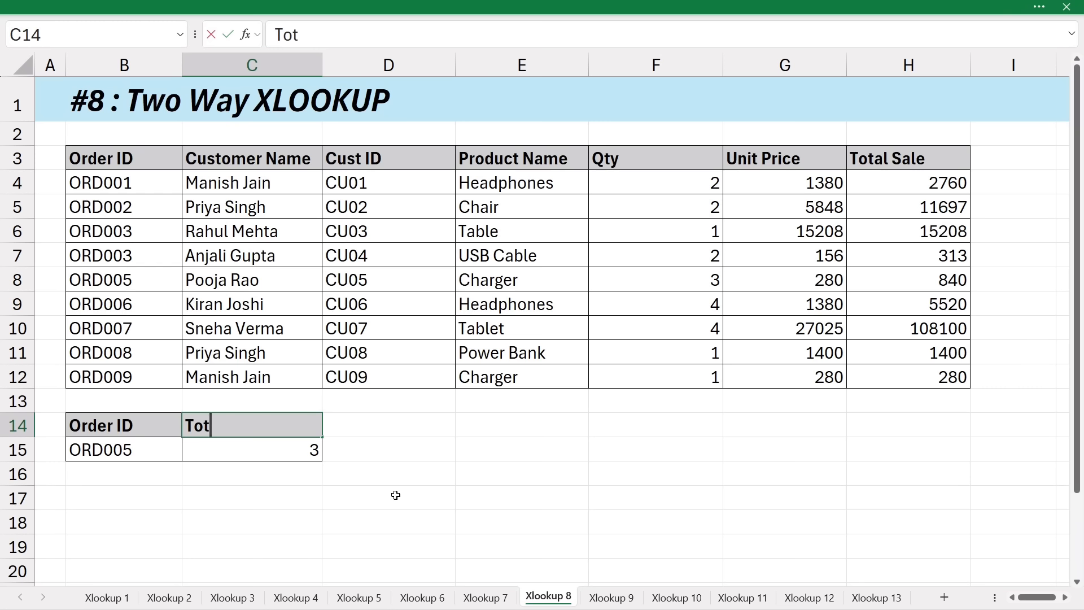
type("al Sale")
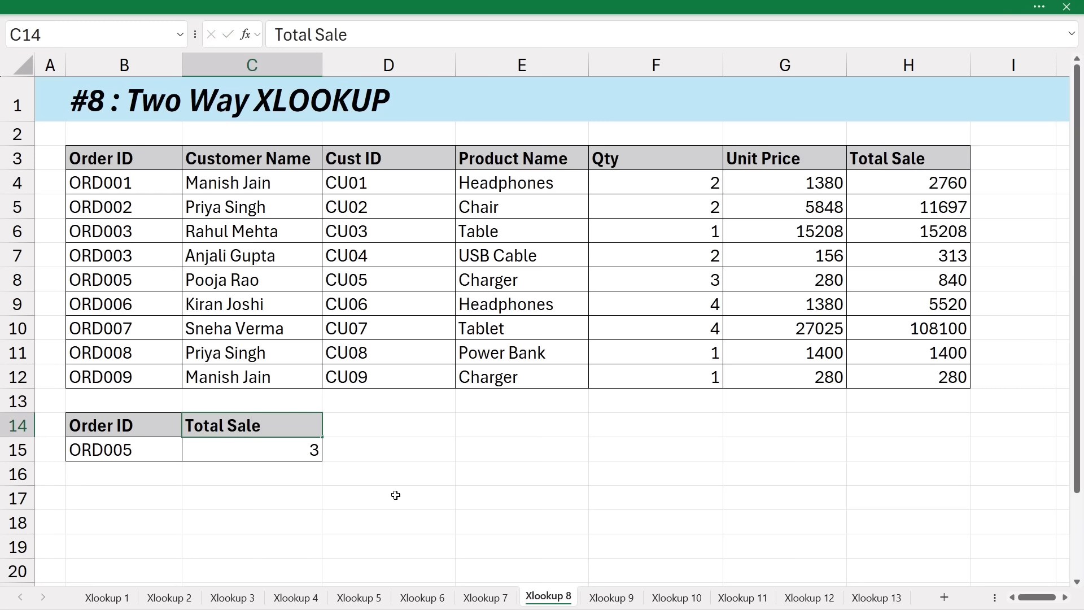
key("Return")
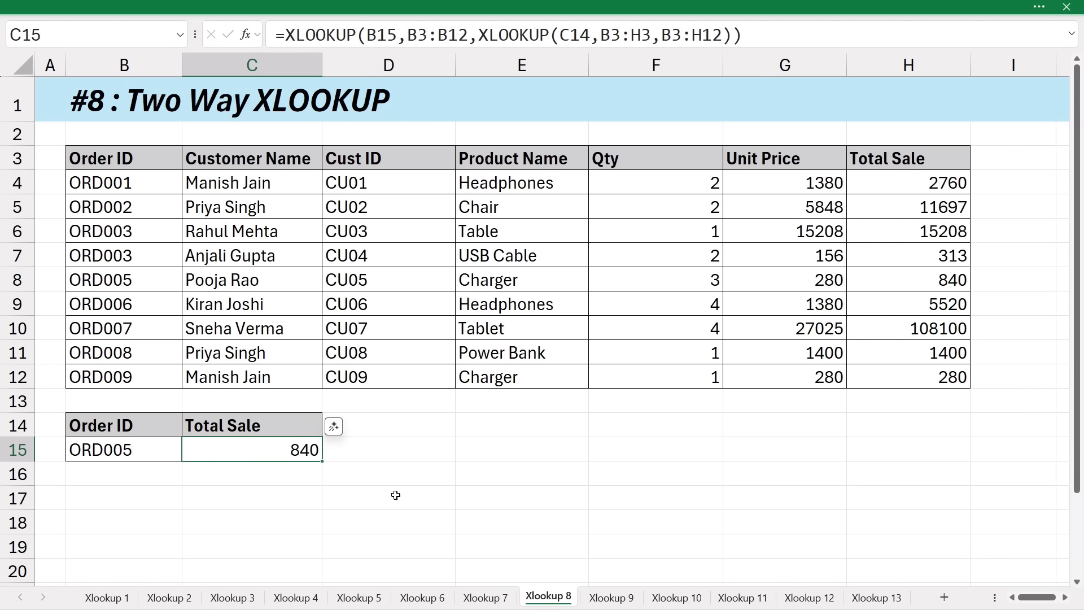
Change the order ID in B15 to the ID of the Chair order in row 5.
left_click(145, 455)
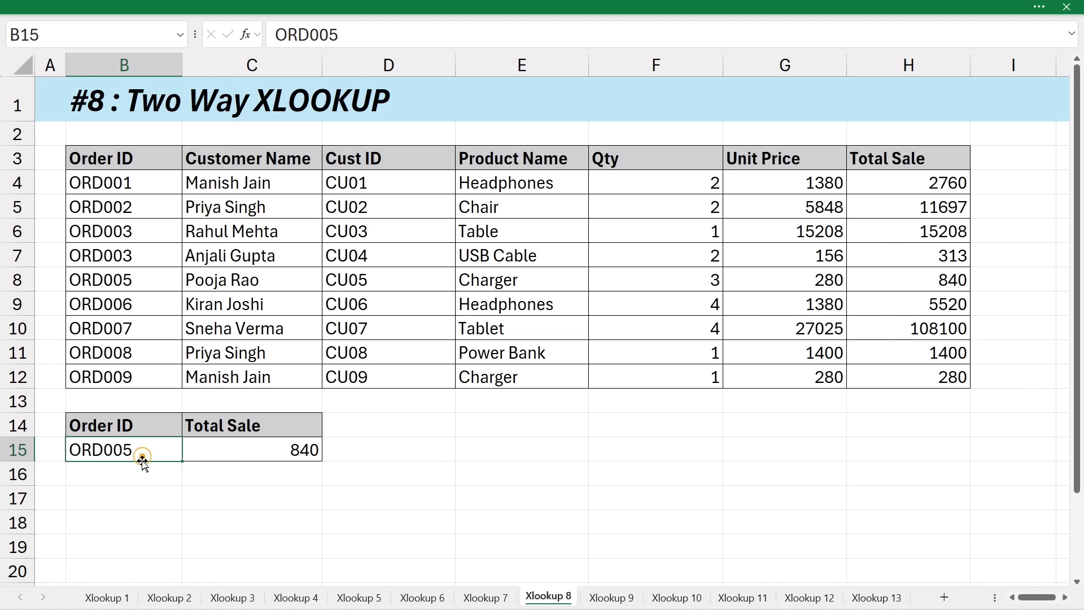
double_click(138, 453)
key("BackSpace")
type("2")
key("Return")
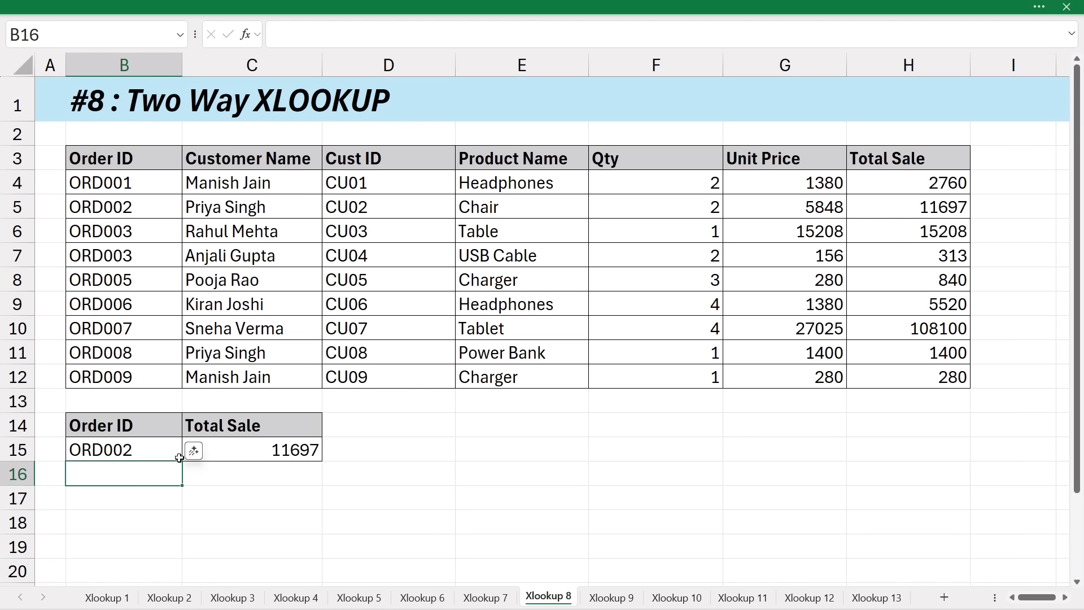
Set the lookup heading in C14 to Cust ID.
left_click(246, 431)
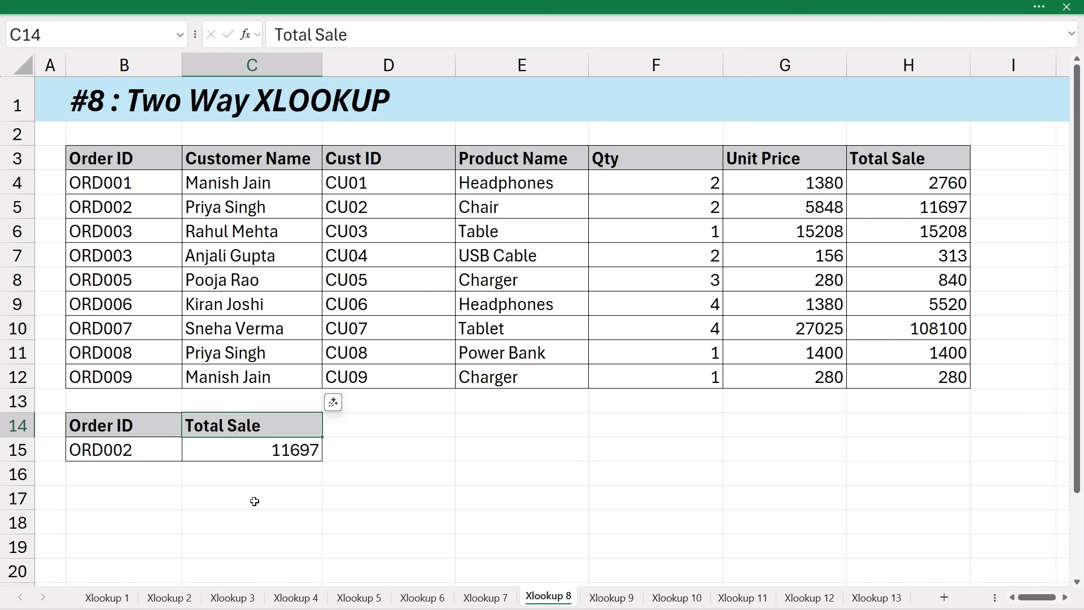
type("Cust")
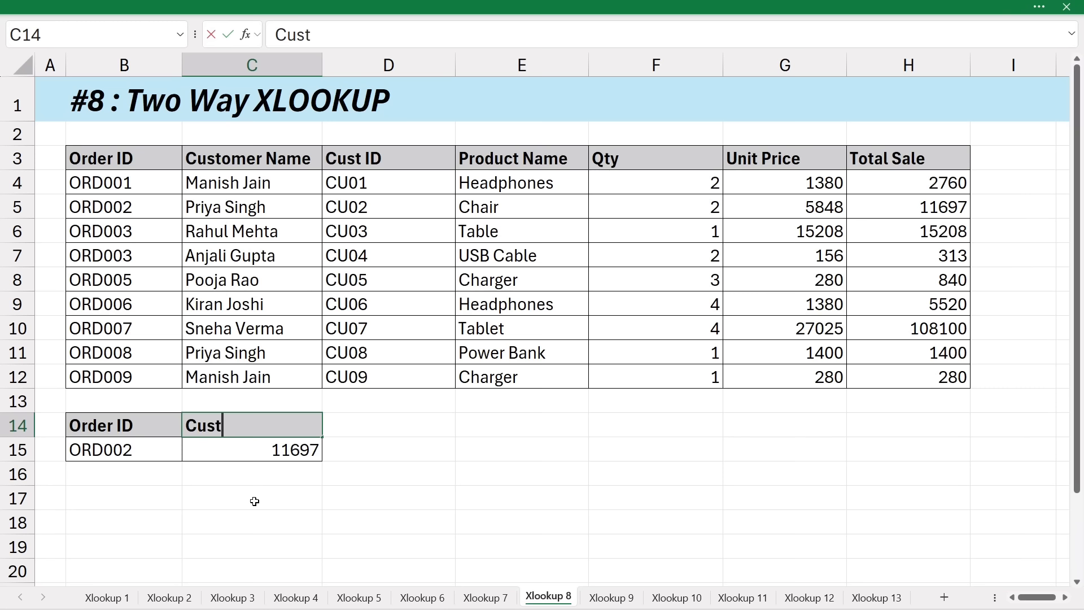
type(" ID")
key("Return")
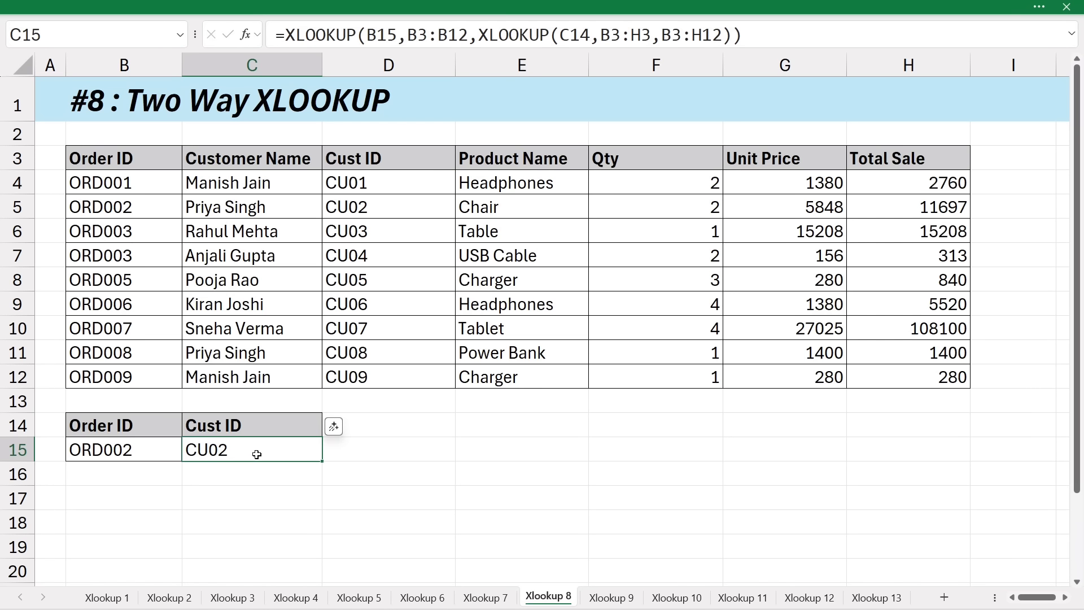
Review the three order tables and the blank result row C21:H21 on the Xlookup 9 sheet.
key("ctrl+Page_Down")
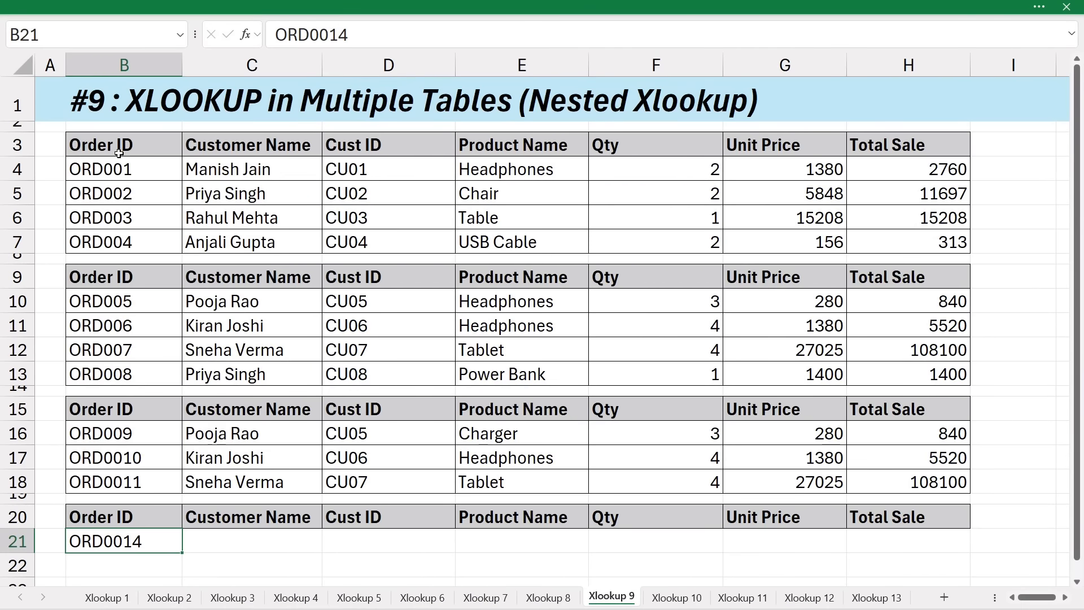
left_click_drag(113, 146, 427, 232)
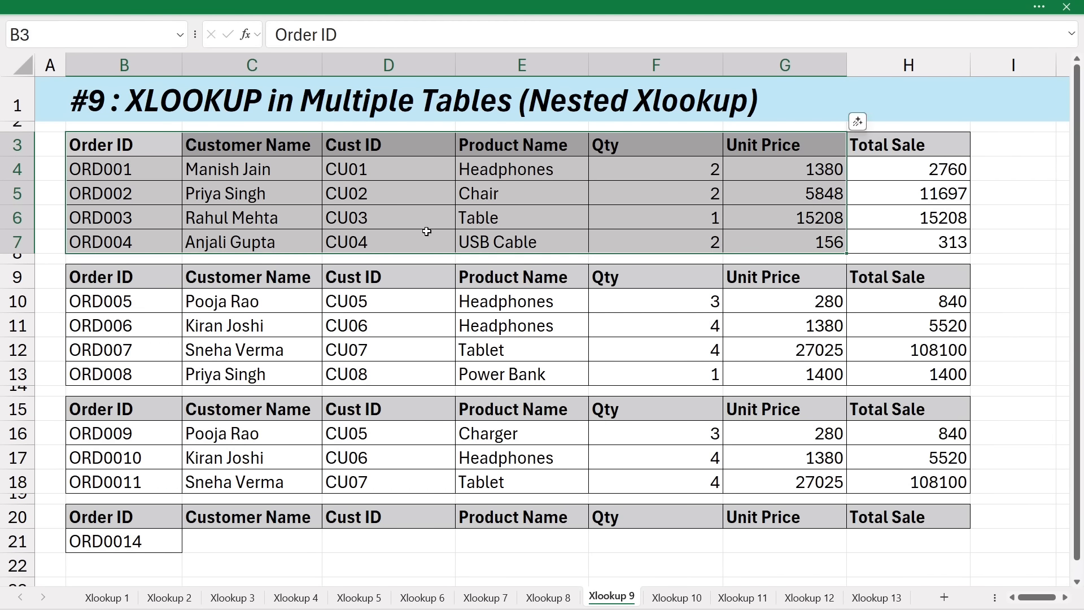
left_click_drag(156, 275, 519, 374)
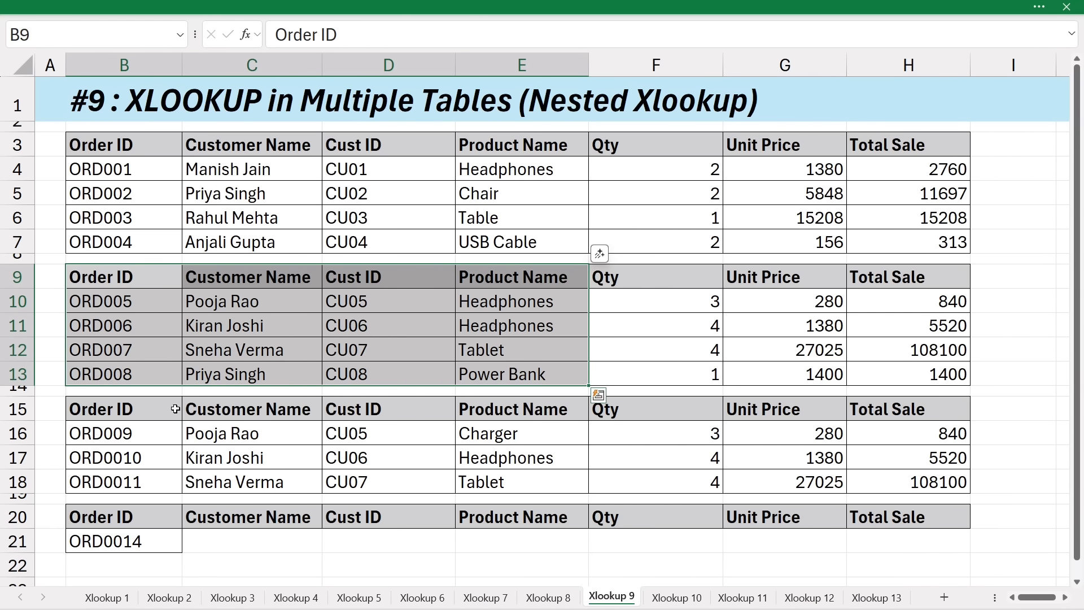
left_click_drag(167, 406, 503, 484)
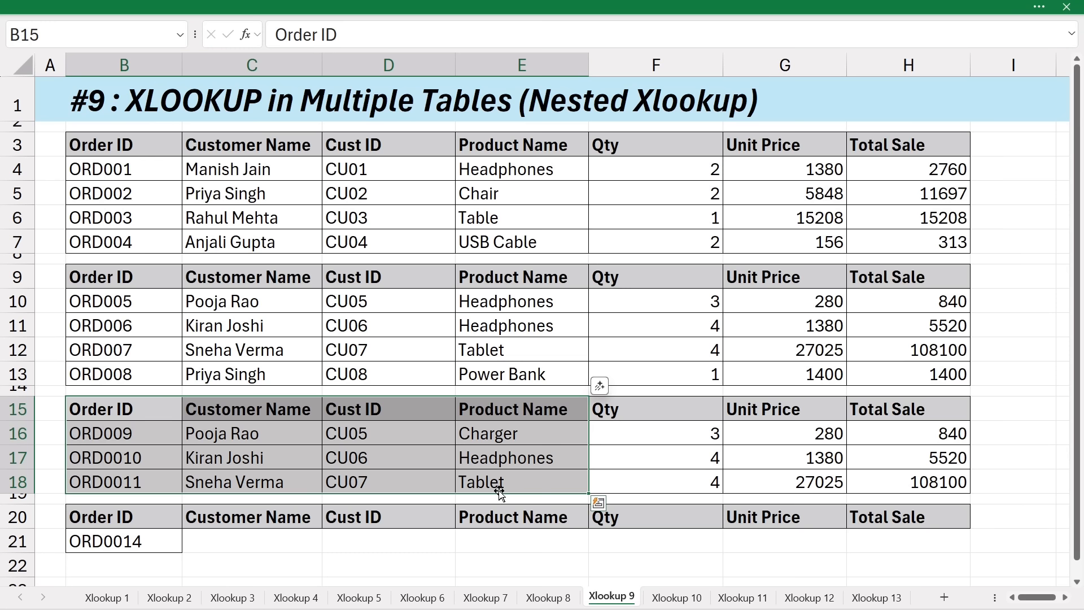
left_click(155, 546)
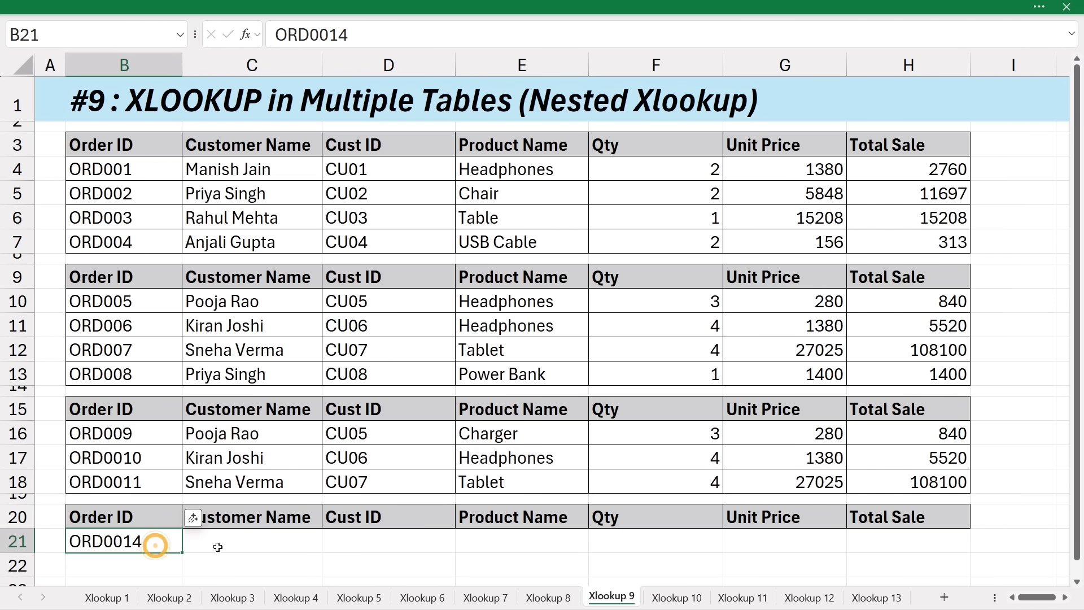
left_click_drag(225, 541, 884, 536)
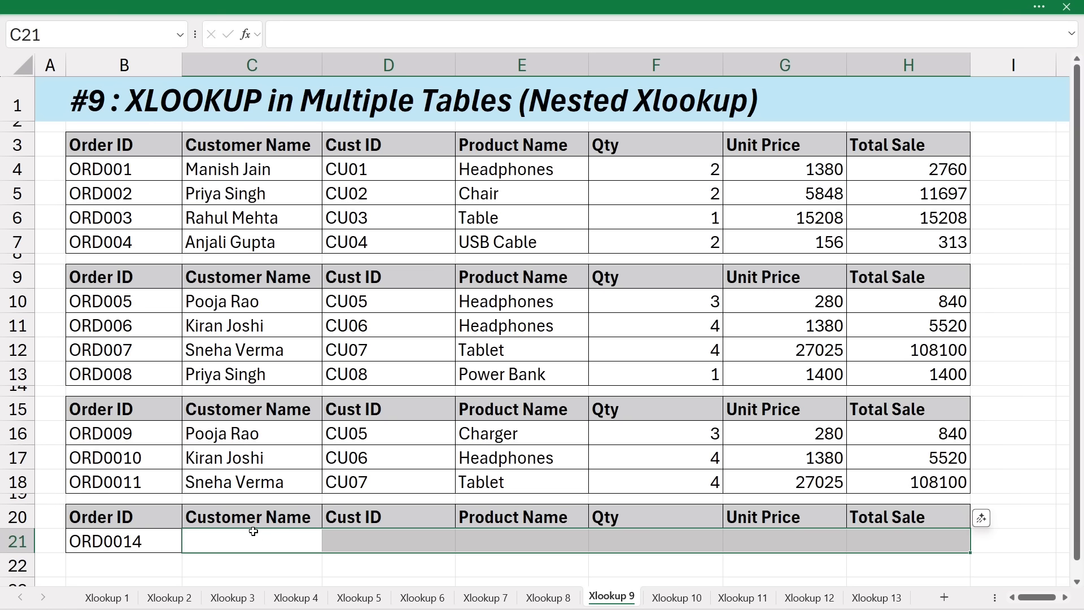
left_click(249, 458)
left_click(265, 302)
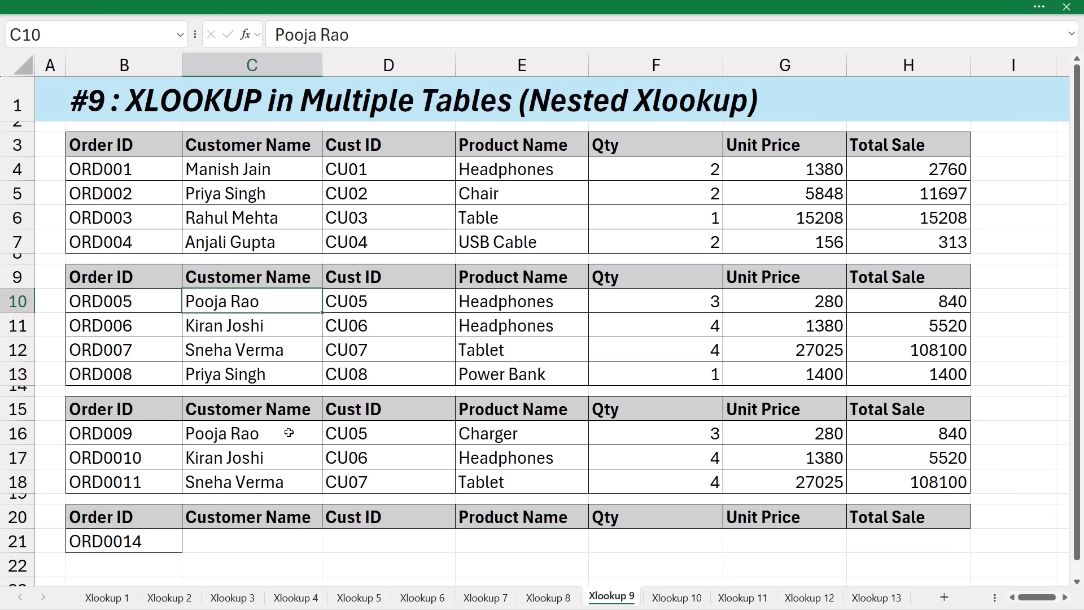
Enter =XLOOKUP(B21,B4:B7,C4:H7) in C21 to return the full order record from the first table.
left_click(214, 540)
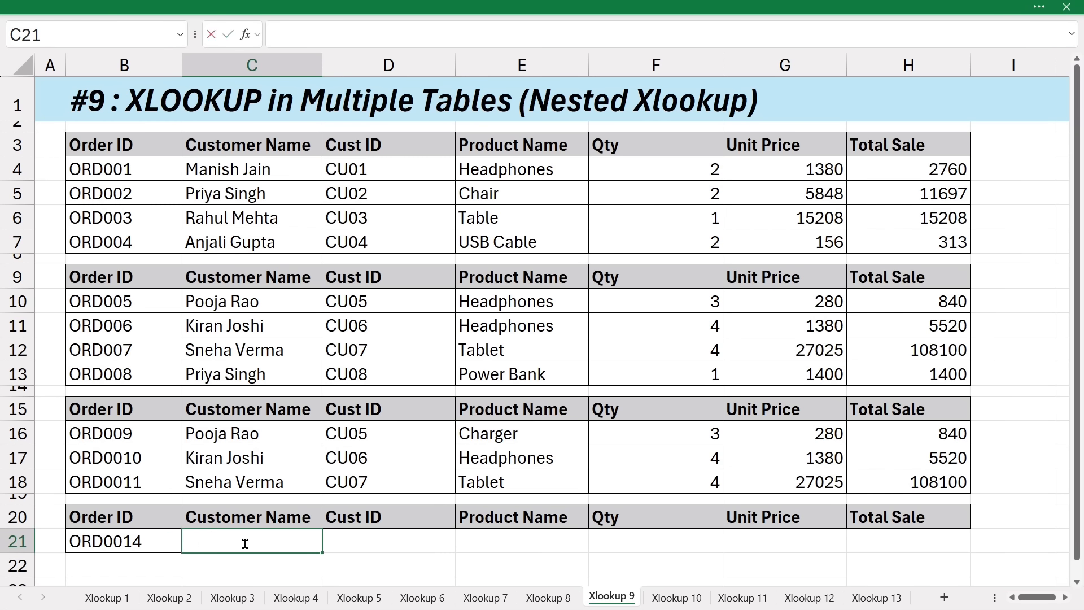
type("=xloo")
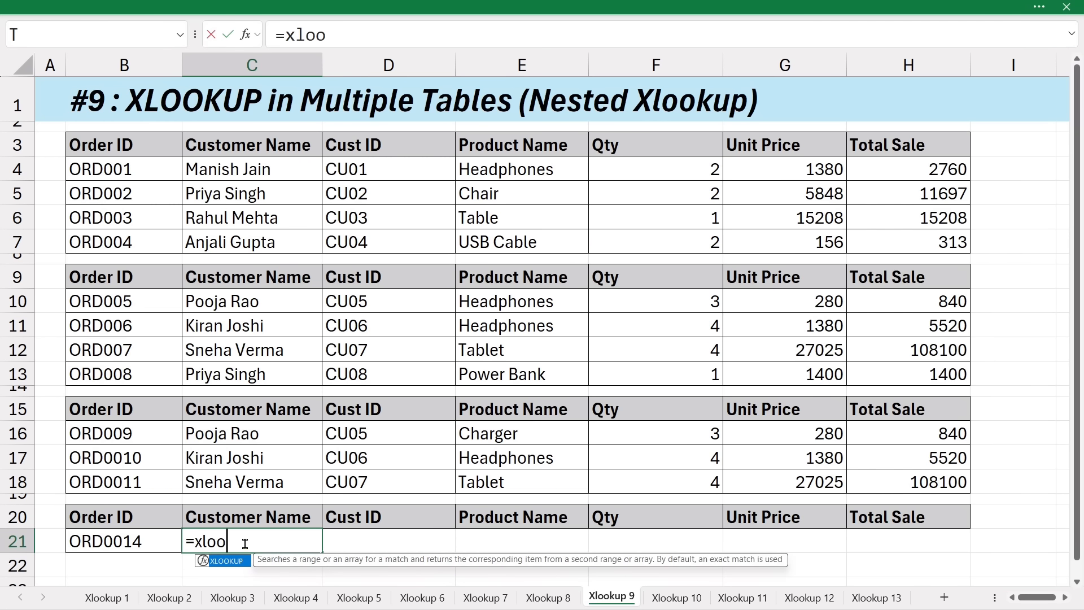
key("Tab")
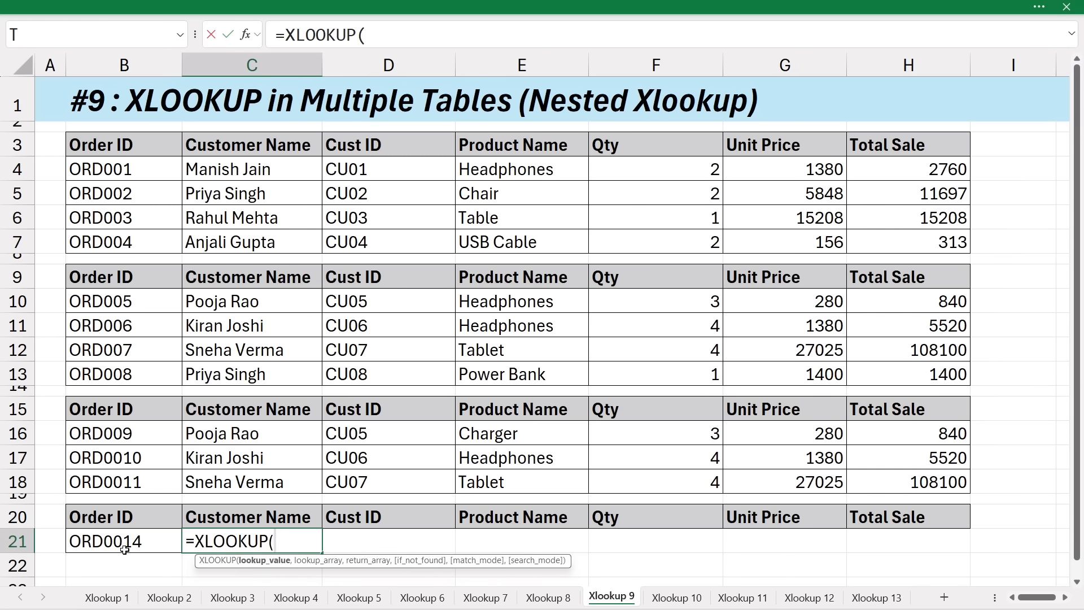
left_click(125, 550)
type(",")
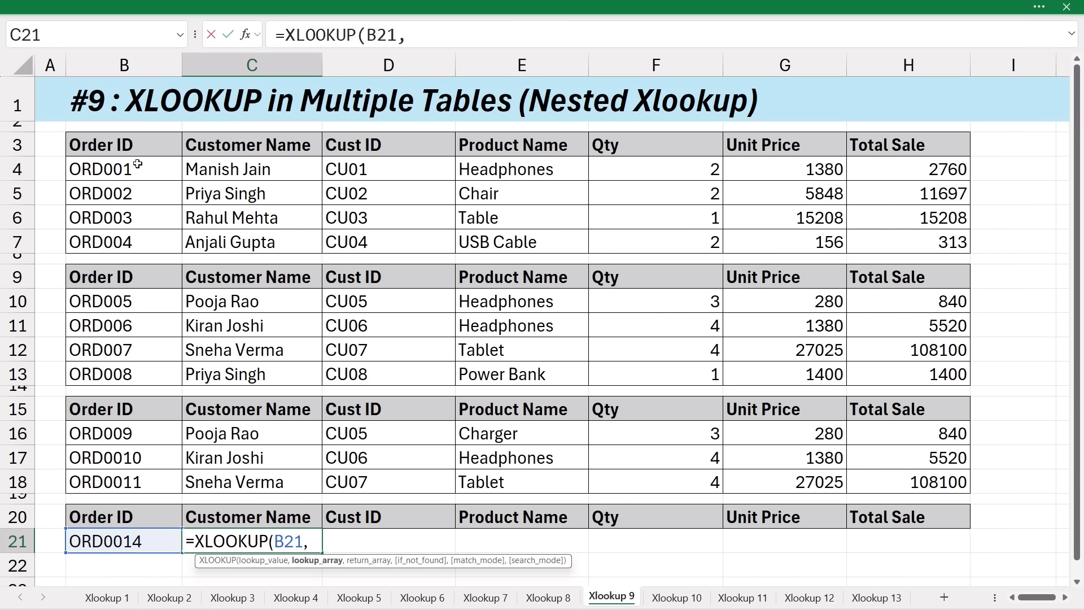
left_click_drag(130, 164, 142, 234)
type(",")
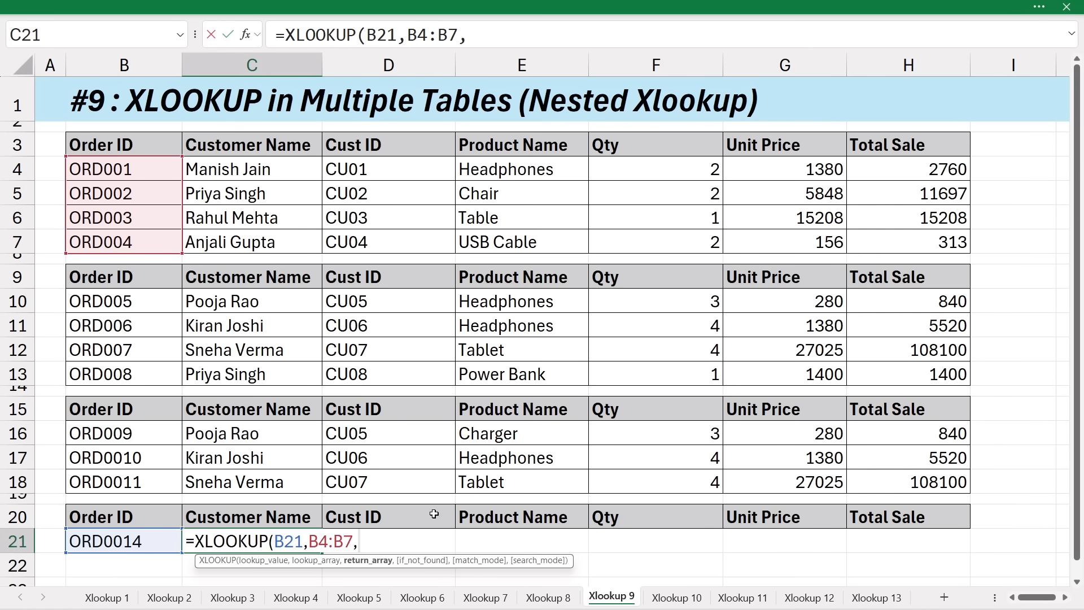
left_click_drag(247, 164, 886, 243)
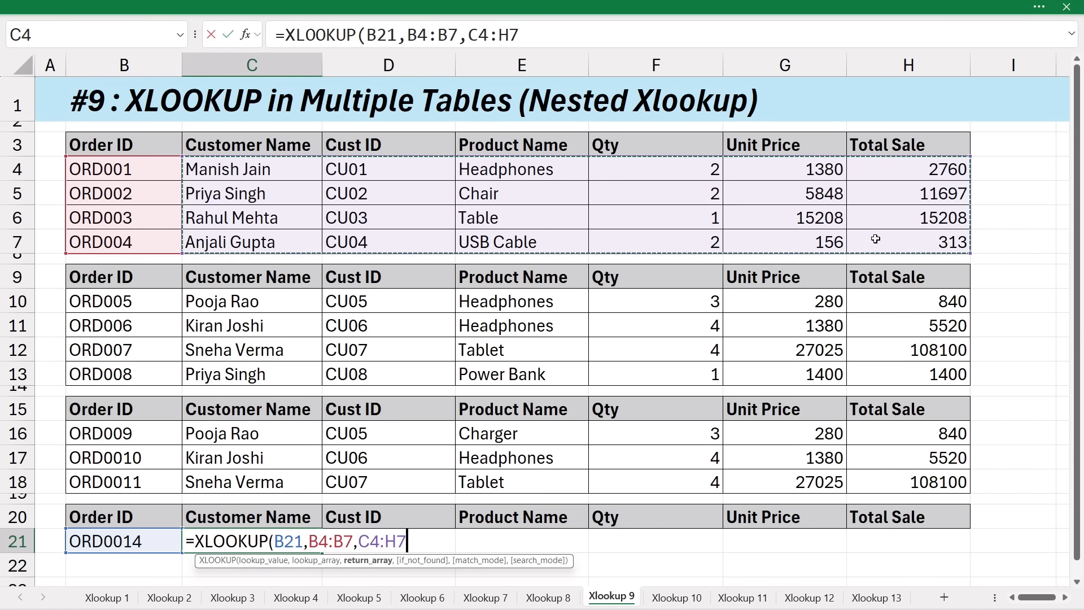
key("Return")
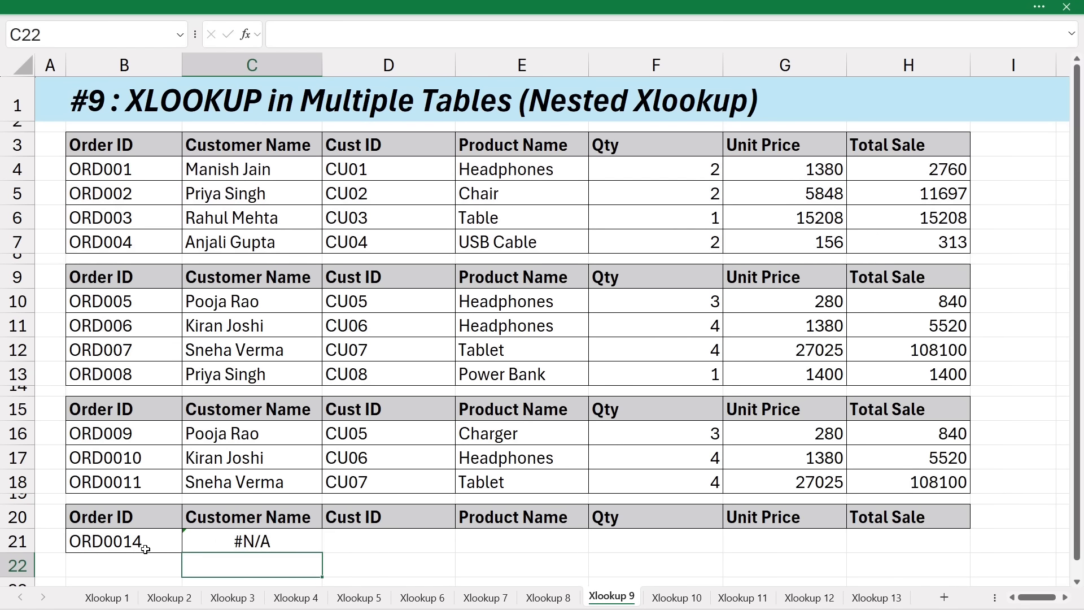
Change the order ID in B21 to the row 4 order's ID and inspect the formula in C21.
left_click_drag(145, 175, 141, 241)
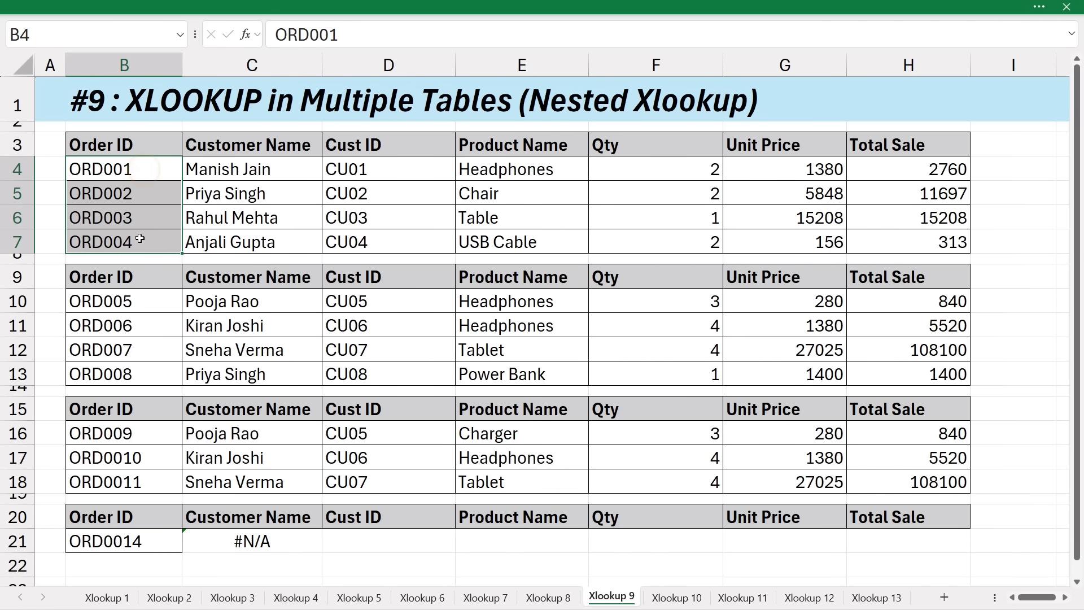
left_click(131, 531)
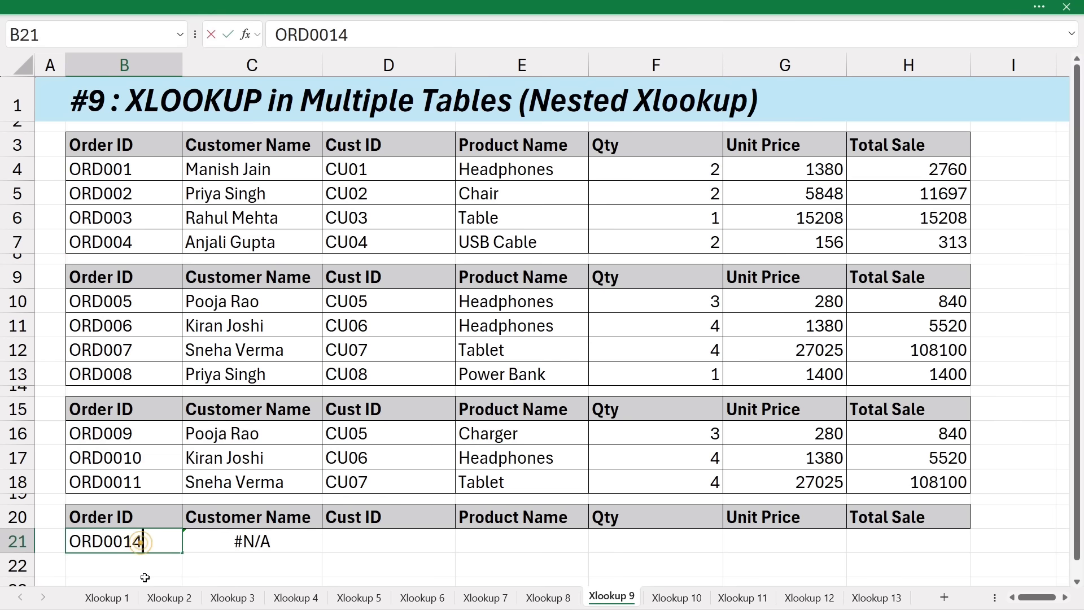
key("F2")
key("BackSpace")
key("Return")
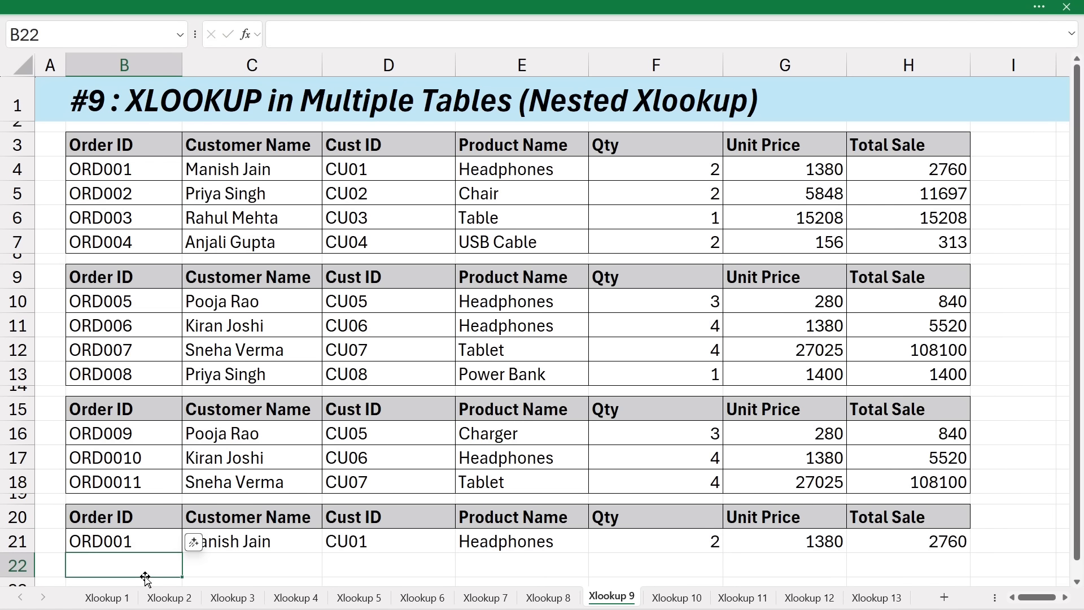
left_click(246, 546)
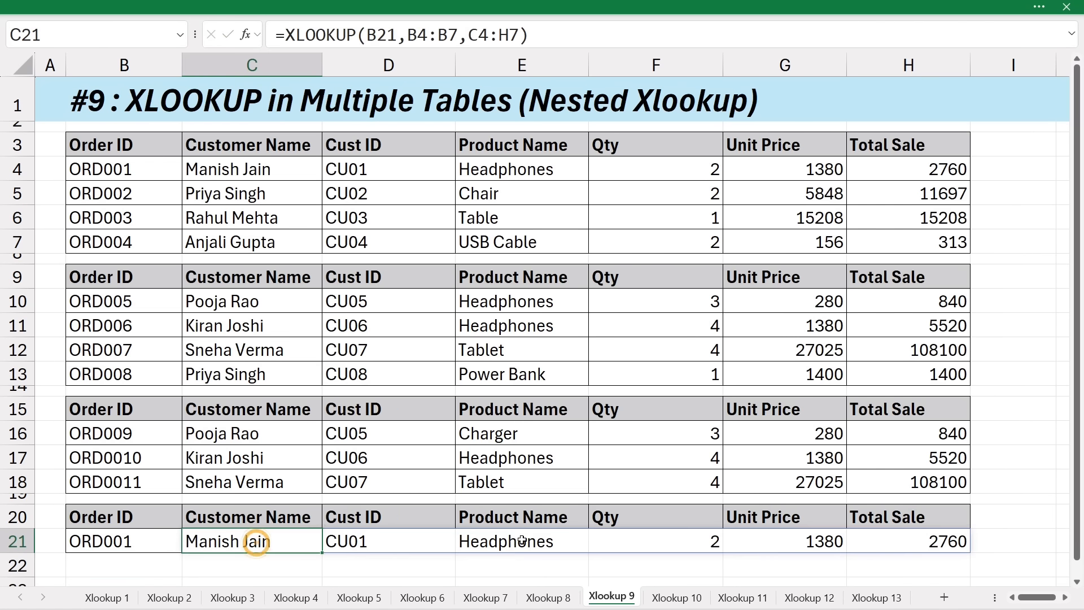
Change the order ID in B21 to the row 11 order's ID and compare it with the first table.
left_click(154, 541)
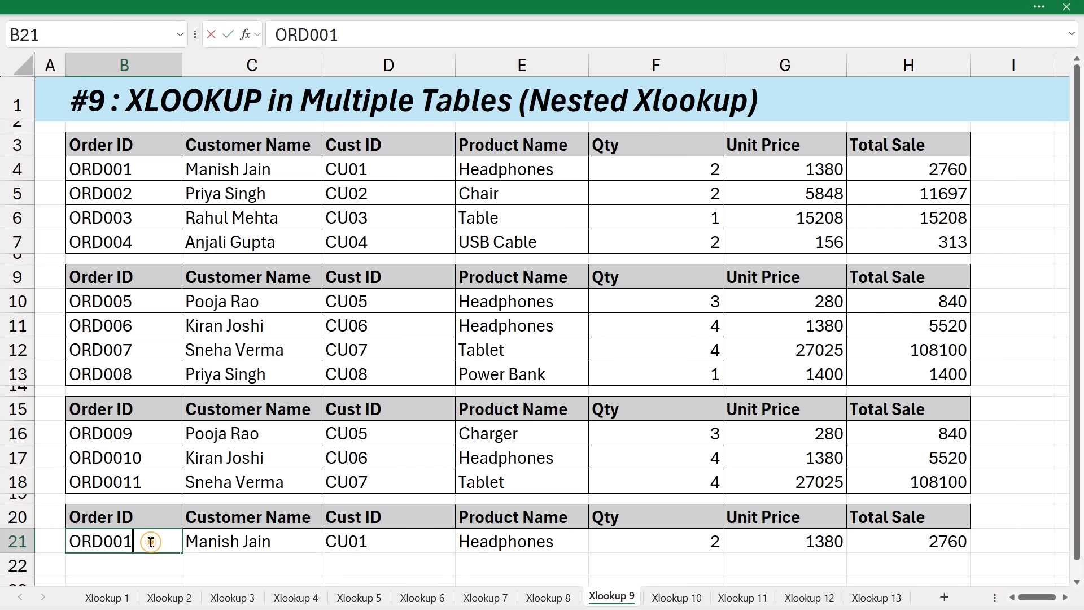
key("F2")
key("BackSpace")
type("6")
key("Return")
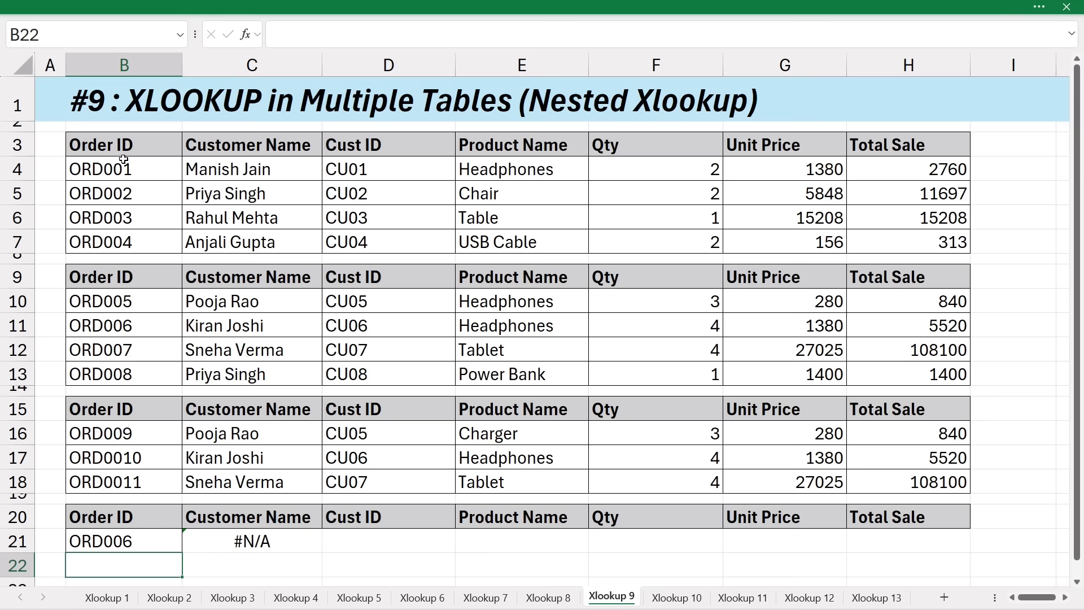
left_click_drag(123, 163, 284, 242)
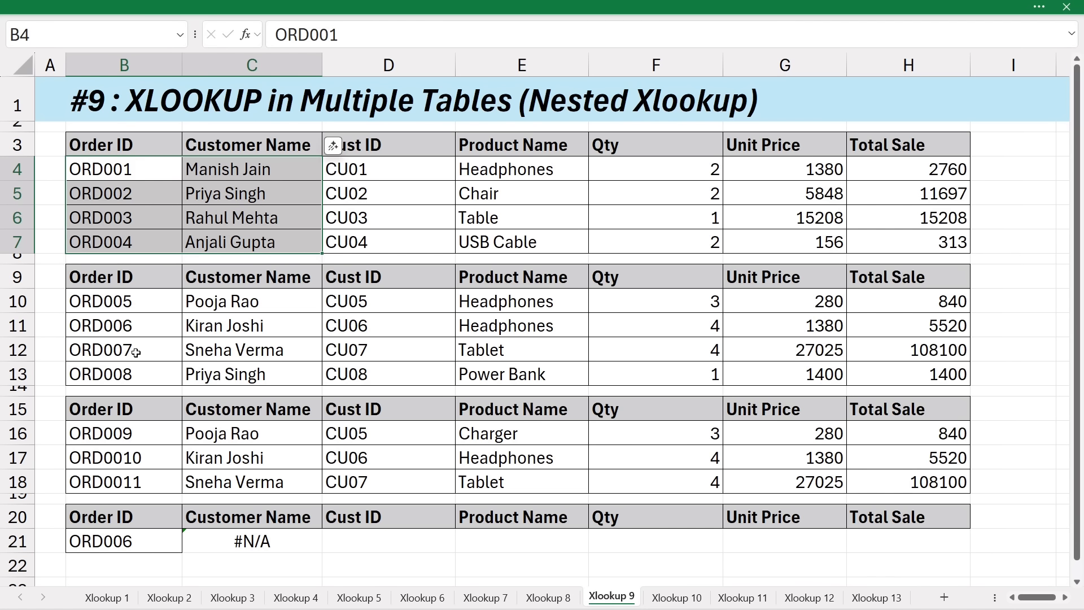
Extend the C21 formula with a nested XLOOKUP as the if_not_found argument, using B21, B10:B13 and C10:H13 for the second table.
left_click(237, 541)
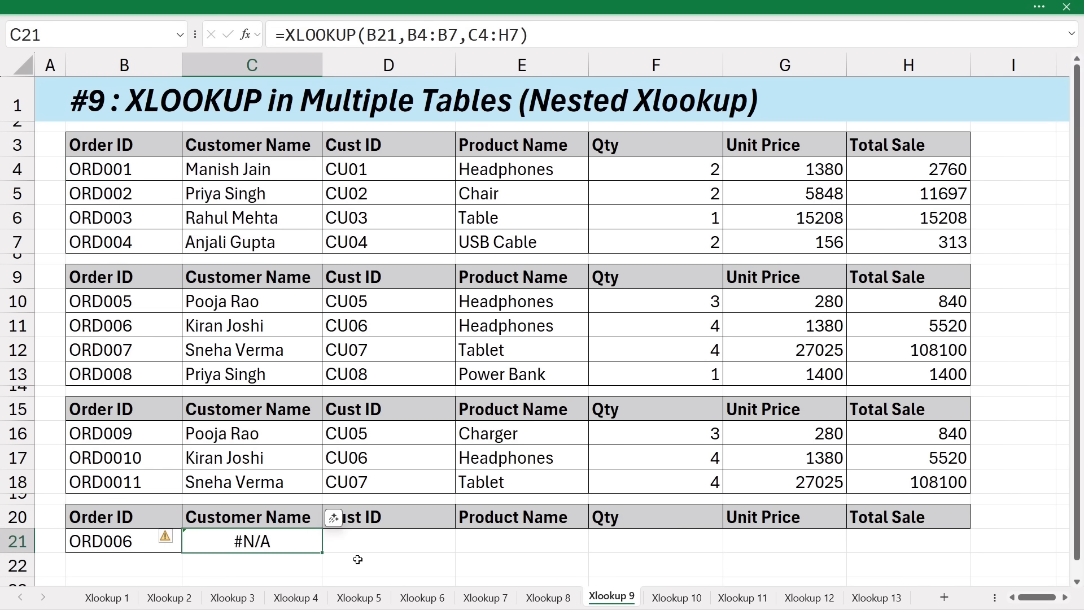
double_click(219, 540)
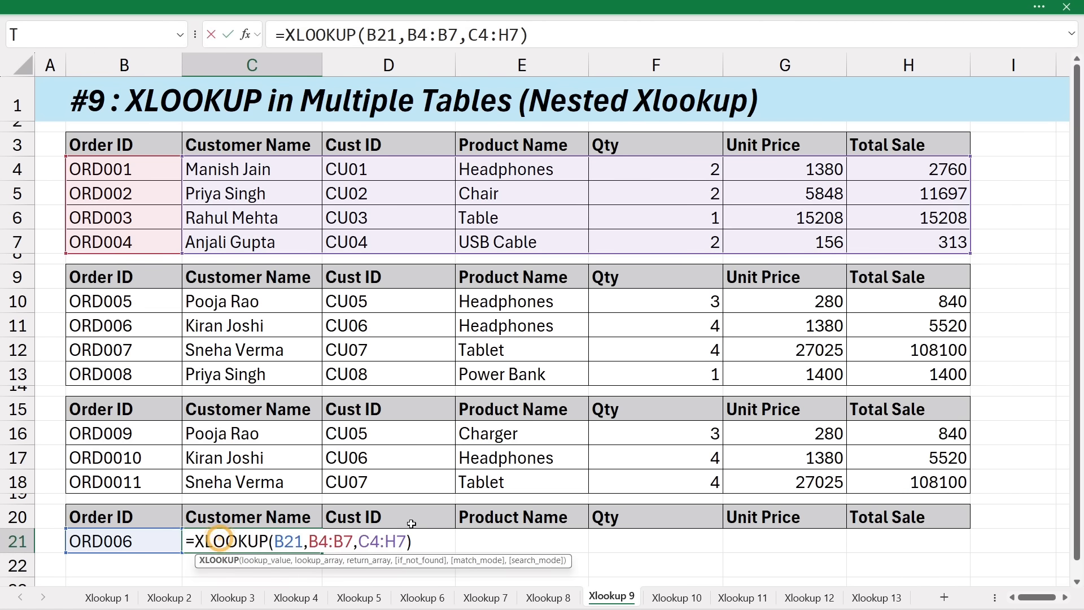
left_click(413, 539)
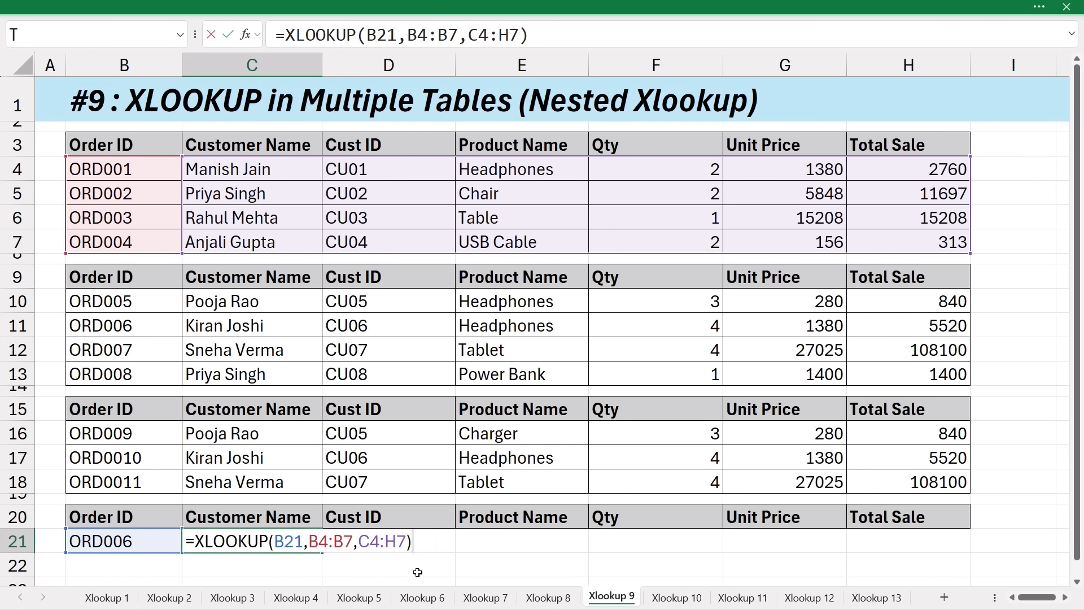
key("BackSpace")
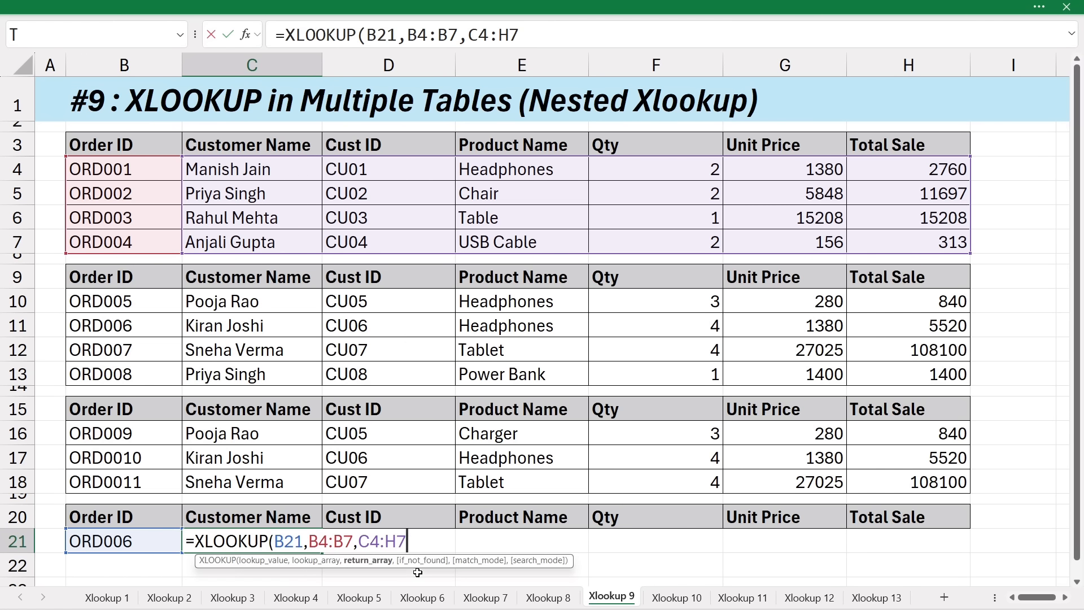
type(",")
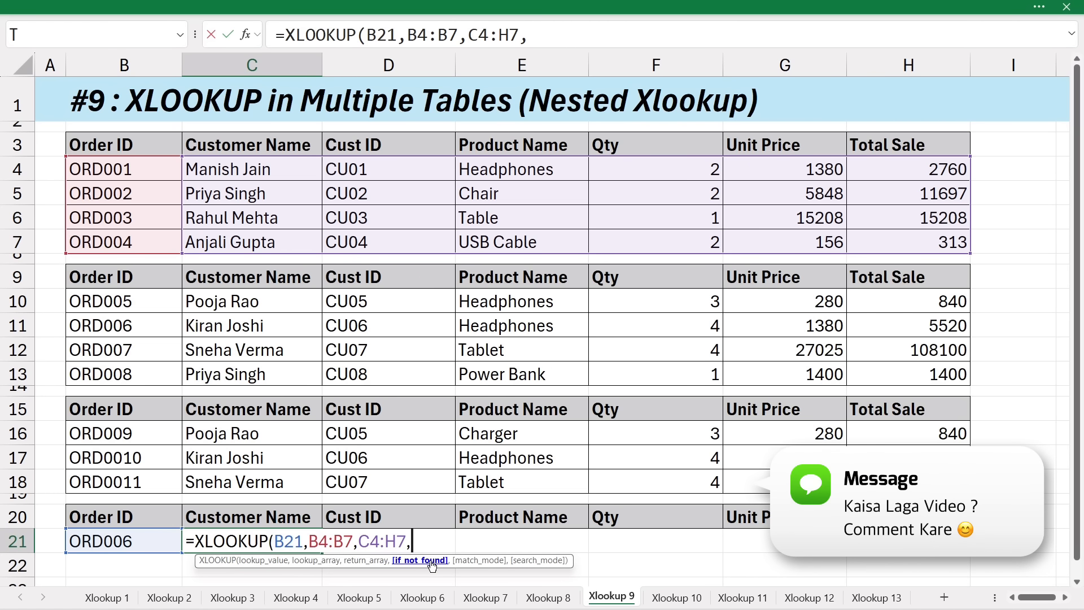
type("xloo")
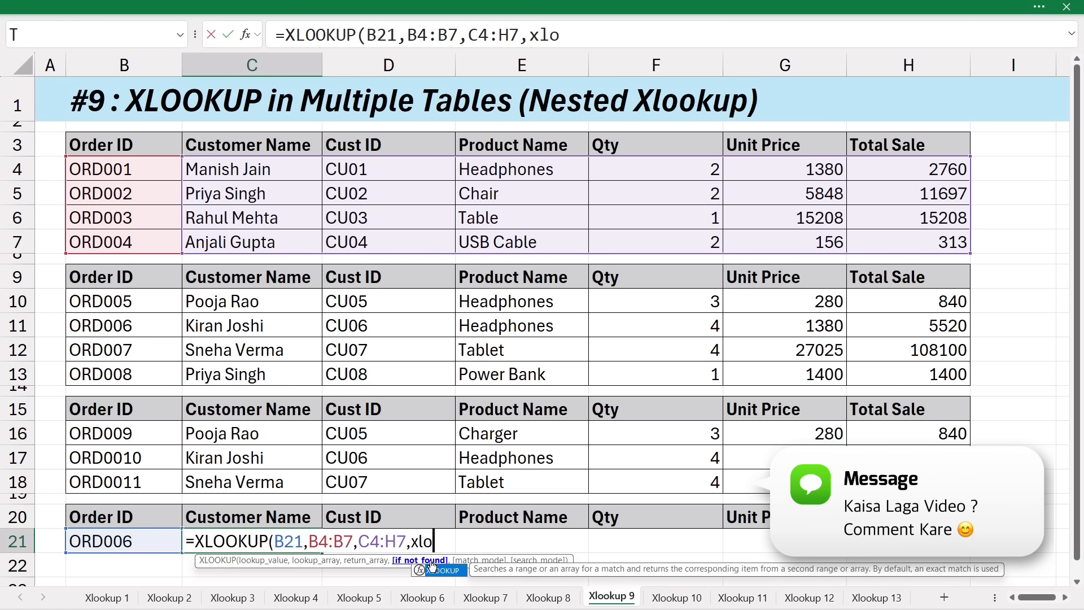
double_click(449, 571)
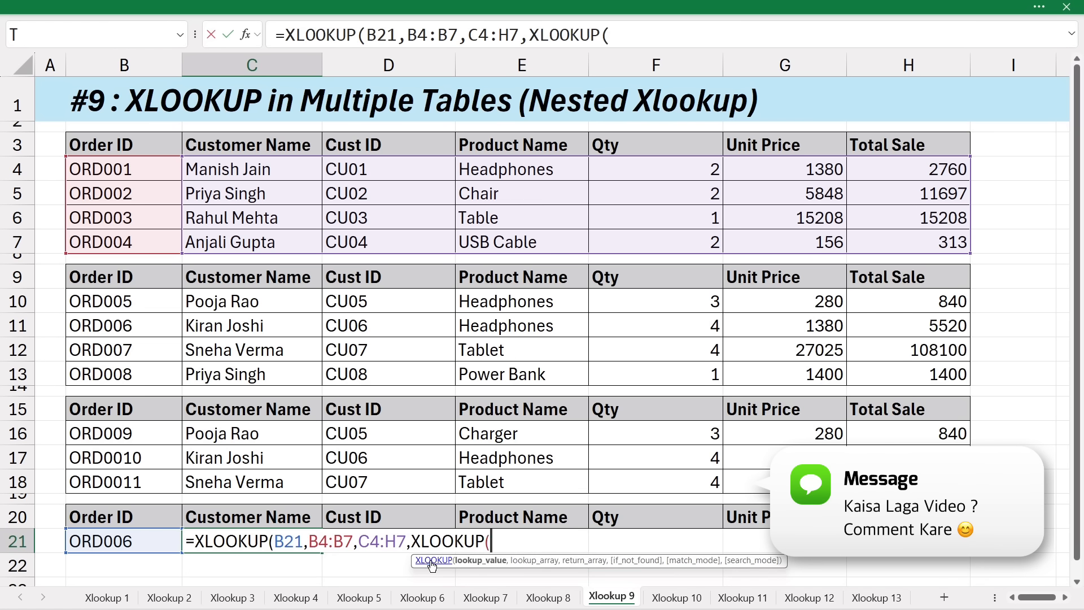
left_click(138, 542)
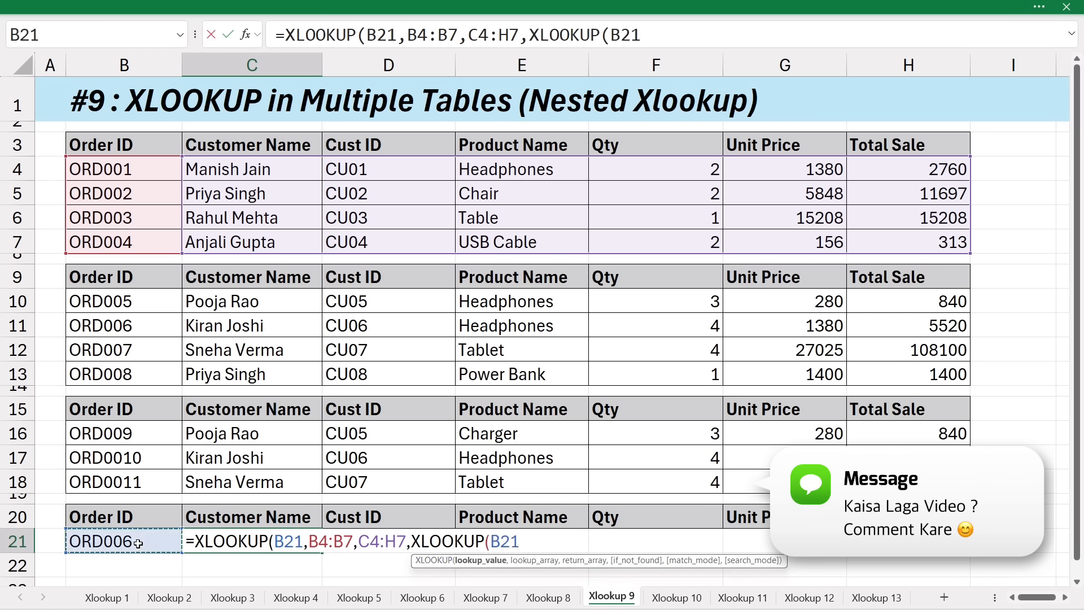
type(",")
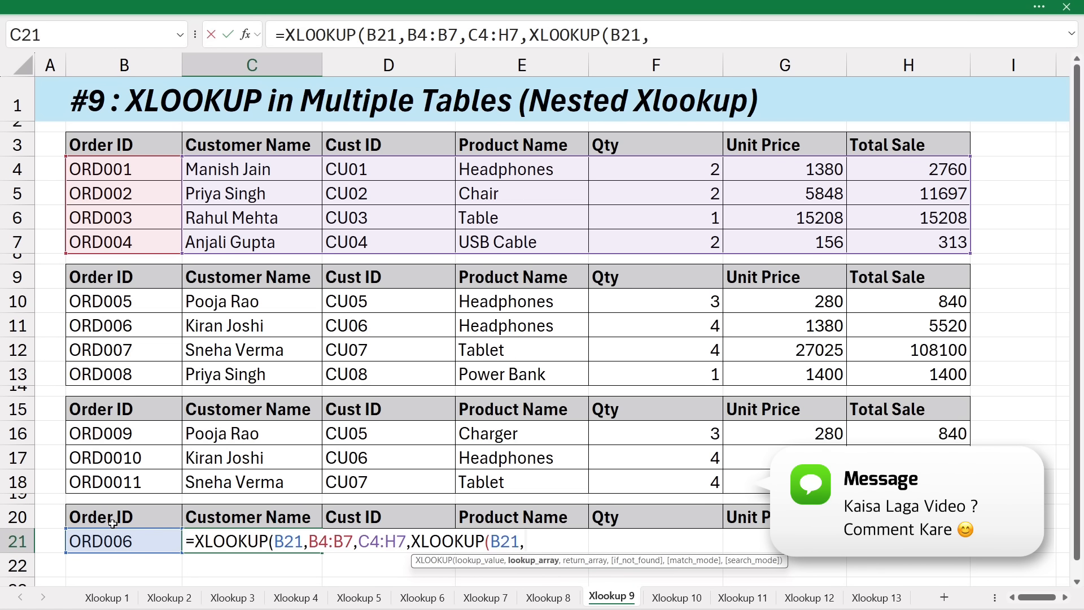
left_click_drag(113, 305, 119, 374)
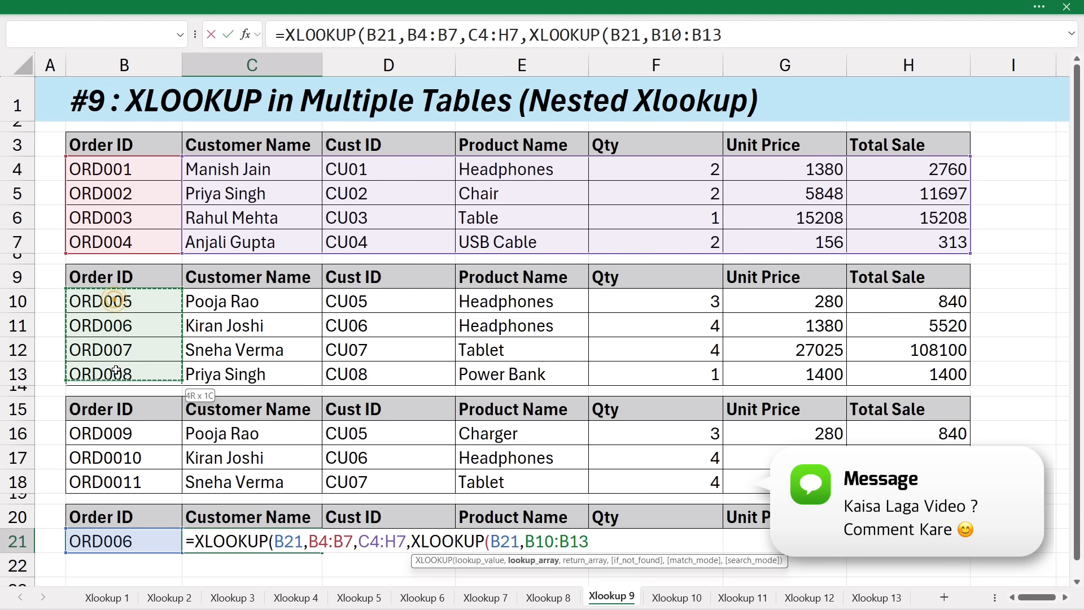
type(",")
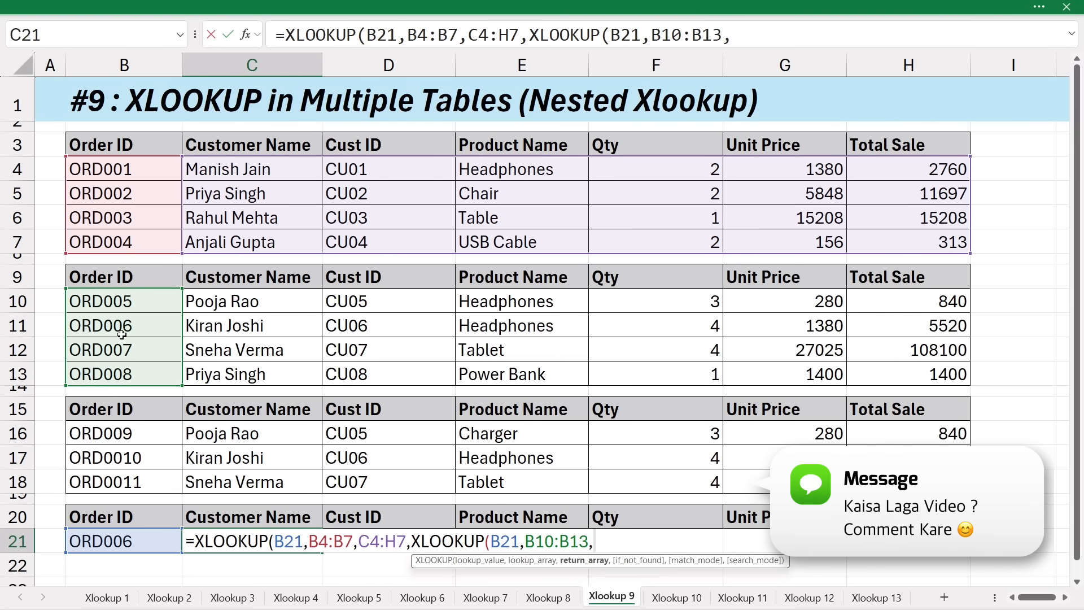
left_click_drag(218, 307, 858, 373)
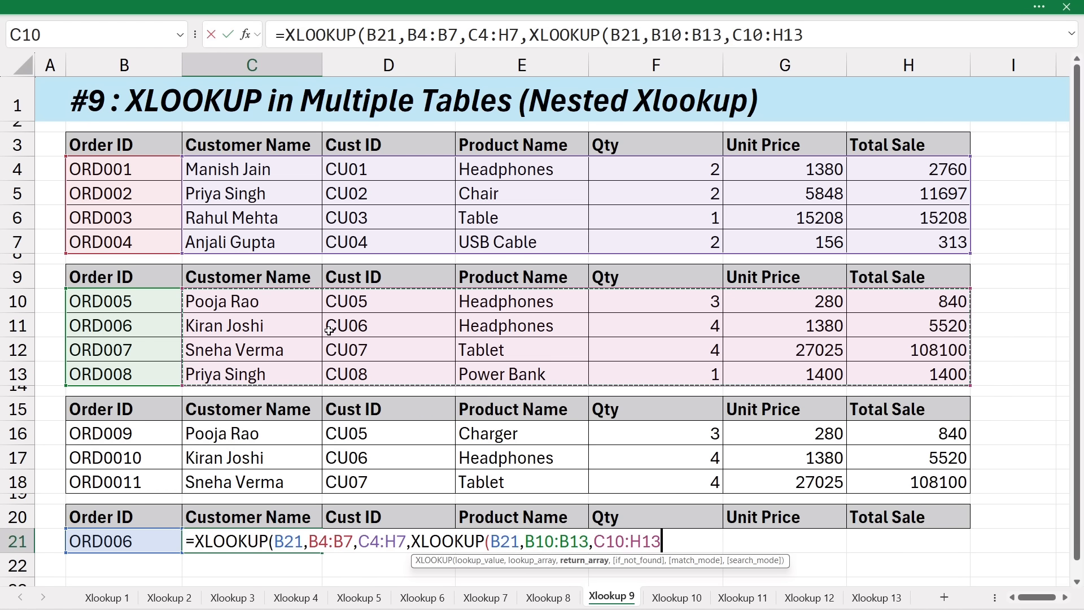
Complete the C21 formula with a third nested XLOOKUP for the last order table, using B21, B16:B18 and C16:H18.
type(",")
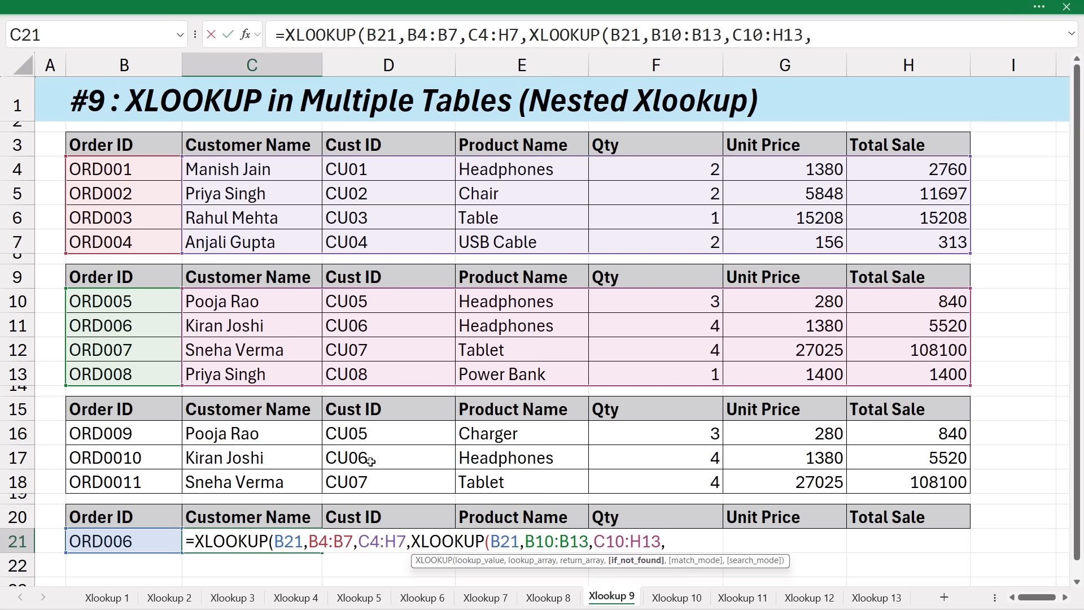
type("xloo")
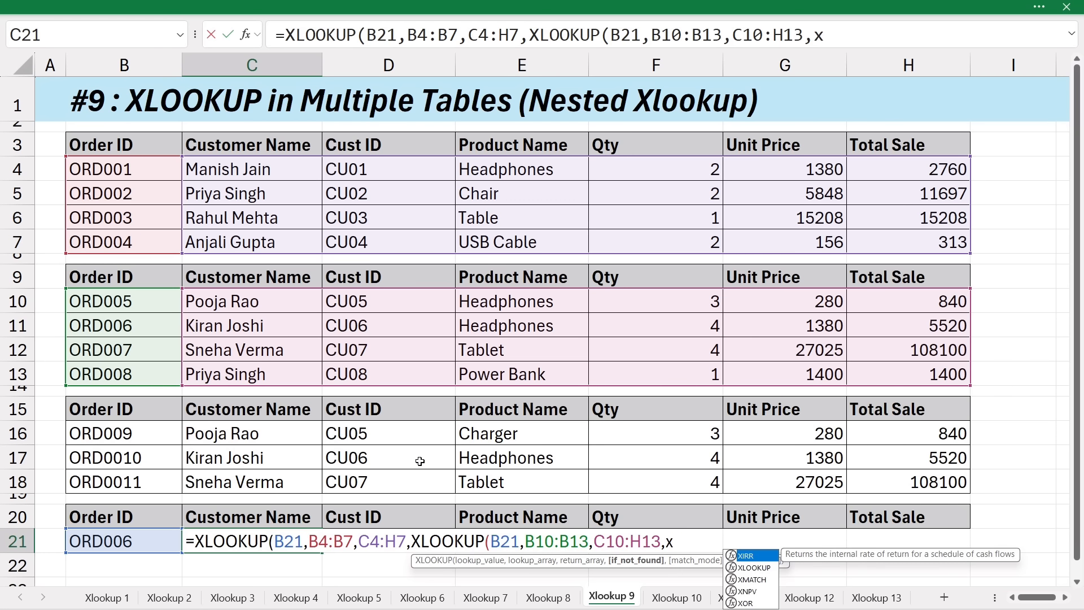
key("Tab")
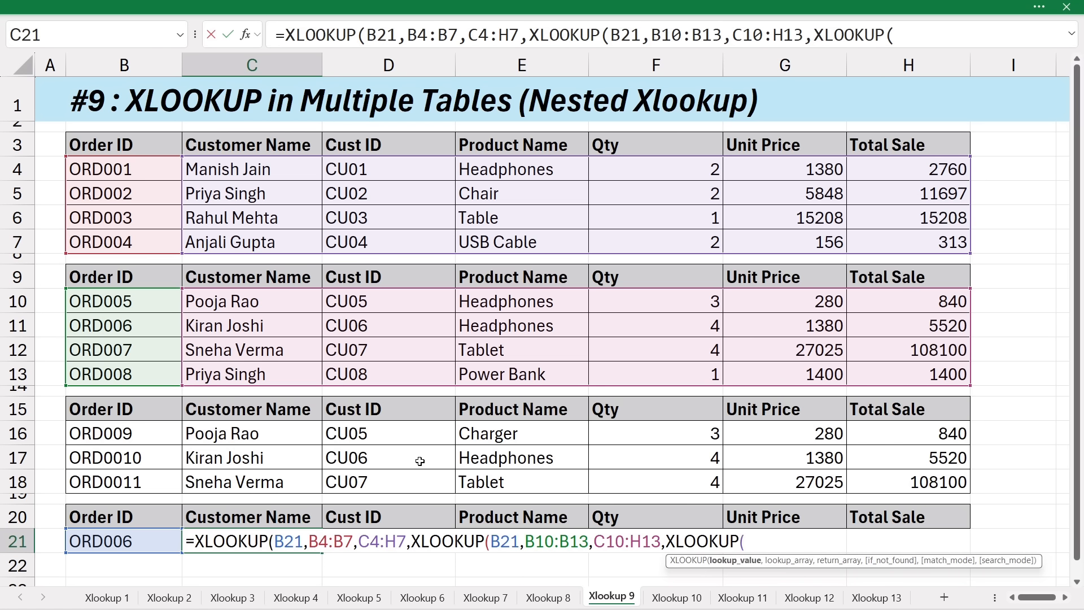
left_click(100, 545)
type(",")
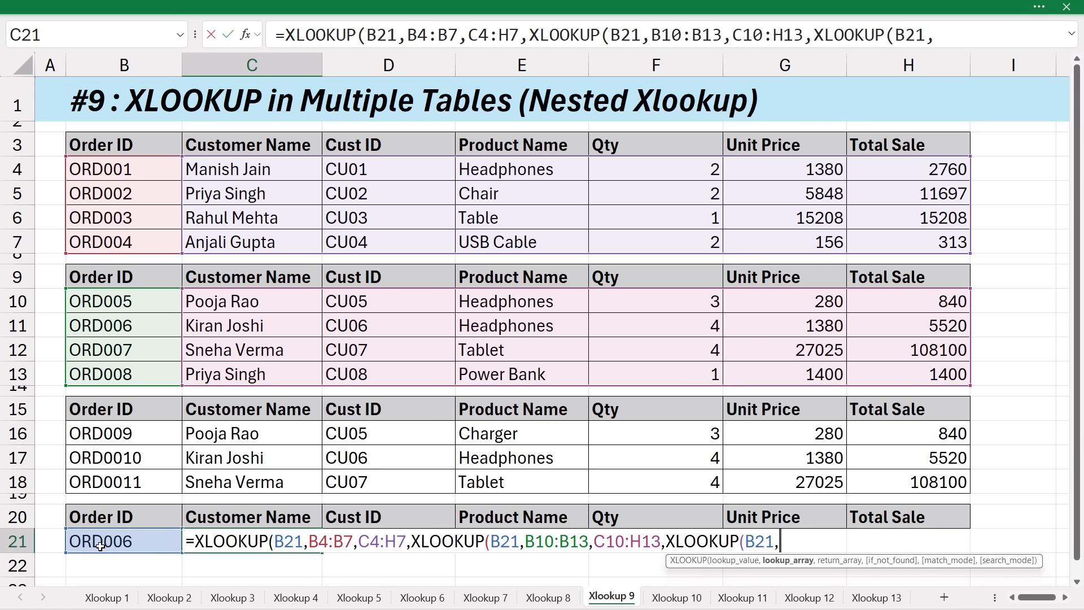
left_click_drag(116, 433, 124, 482)
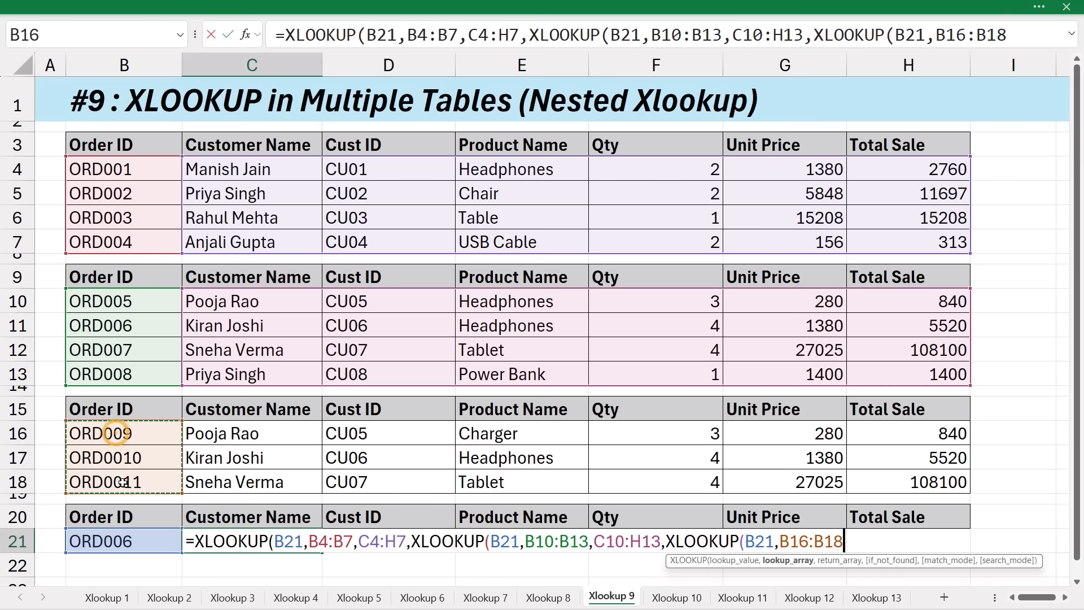
type(",")
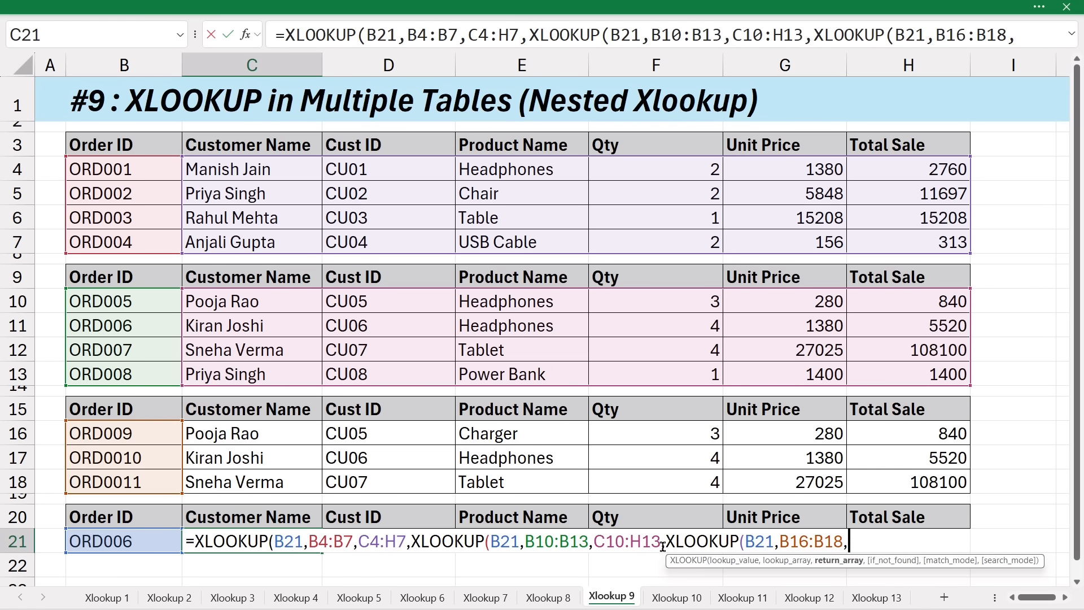
left_click_drag(231, 438, 889, 486)
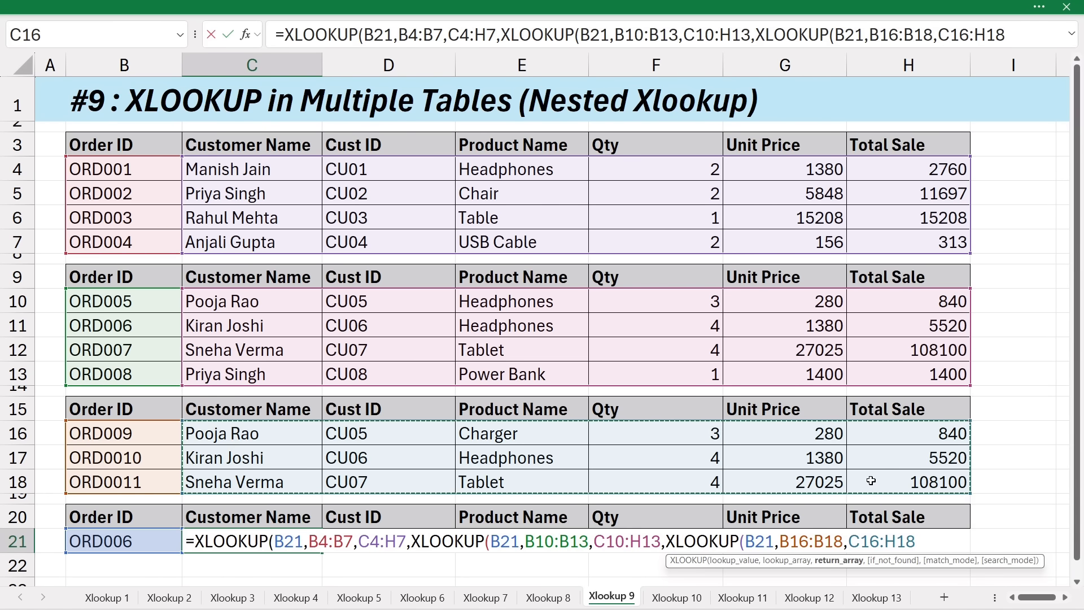
type(")")
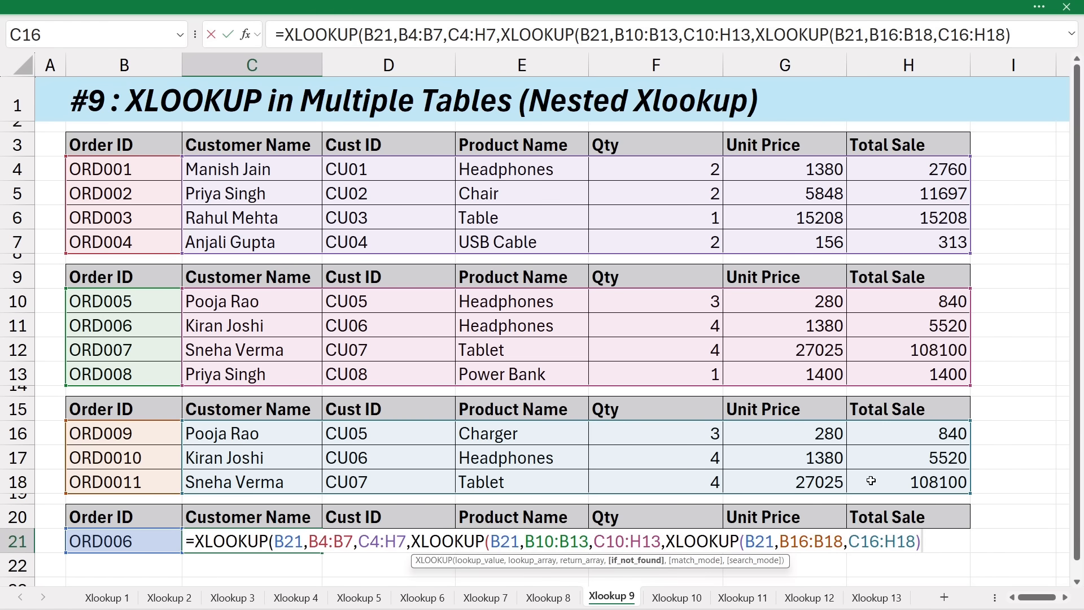
type("))")
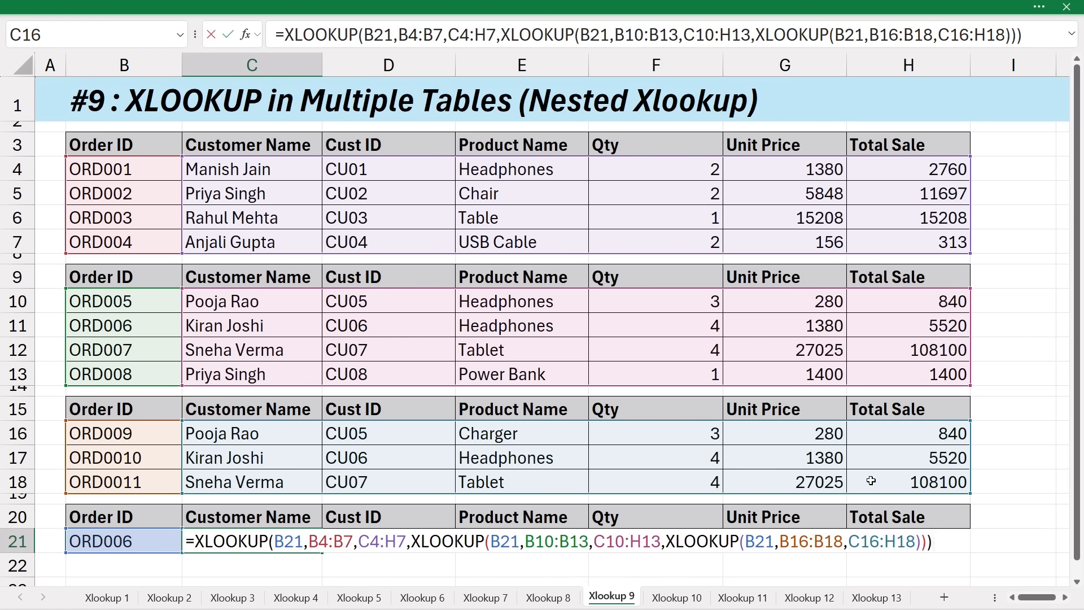
key("Return")
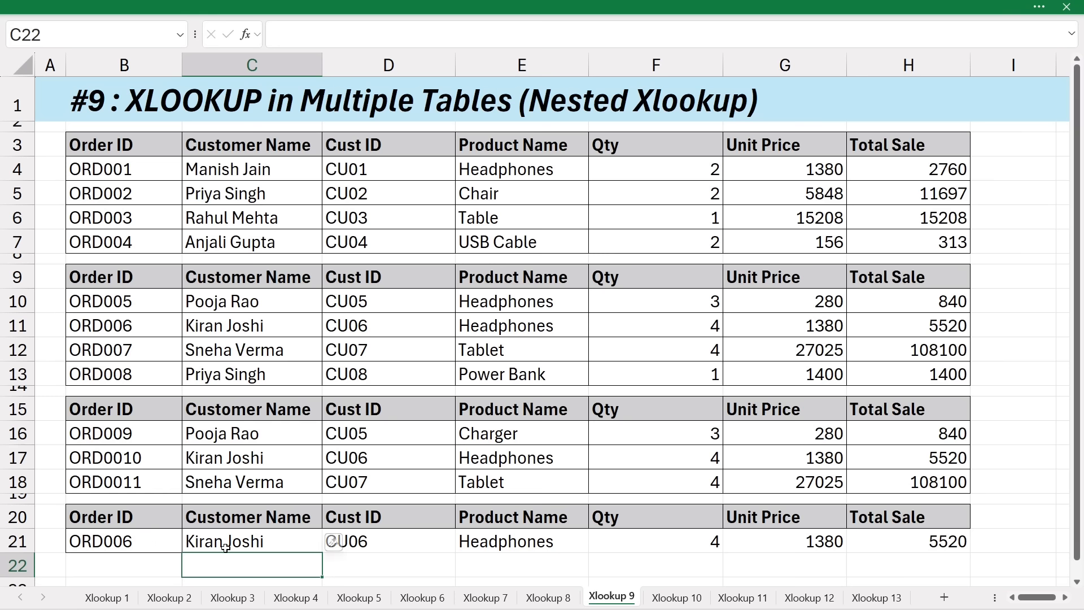
Inspect the spilled results in D21 and E21 and compare them with the matching order in row 11.
left_click(374, 550)
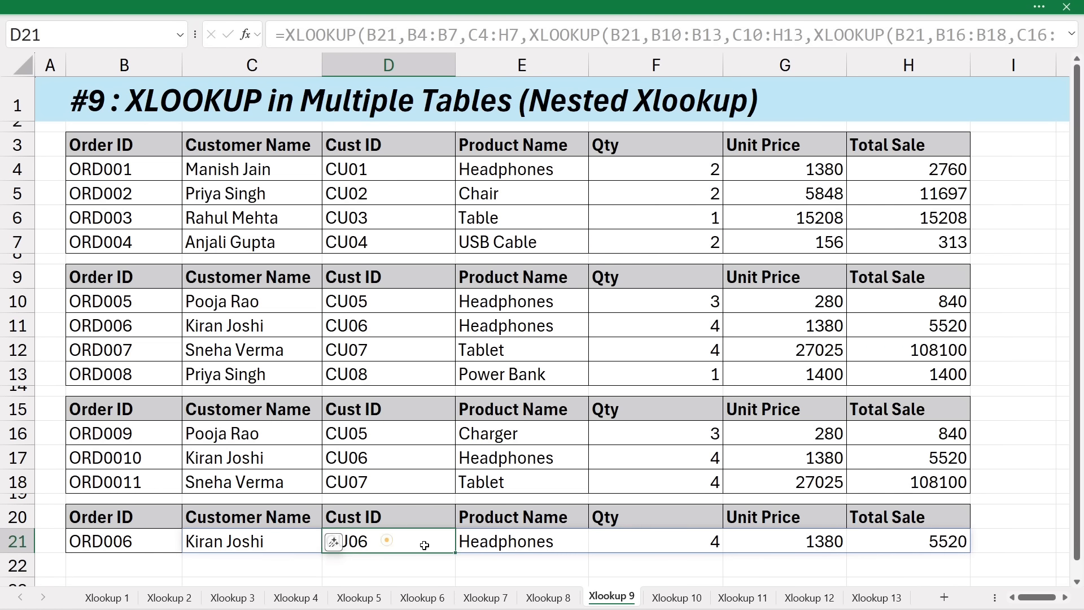
left_click(528, 550)
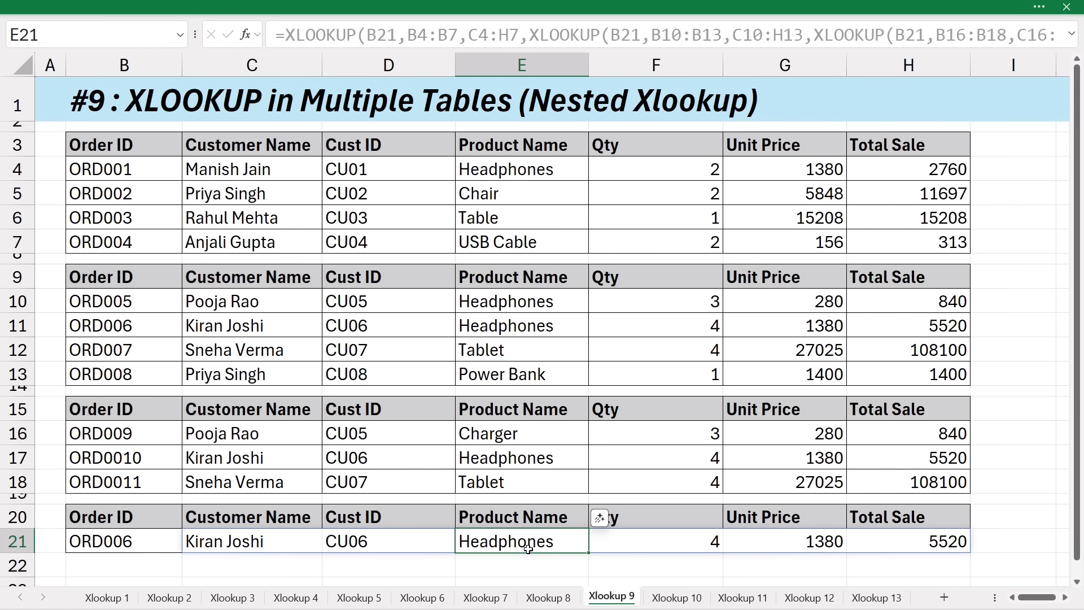
left_click_drag(140, 332, 560, 326)
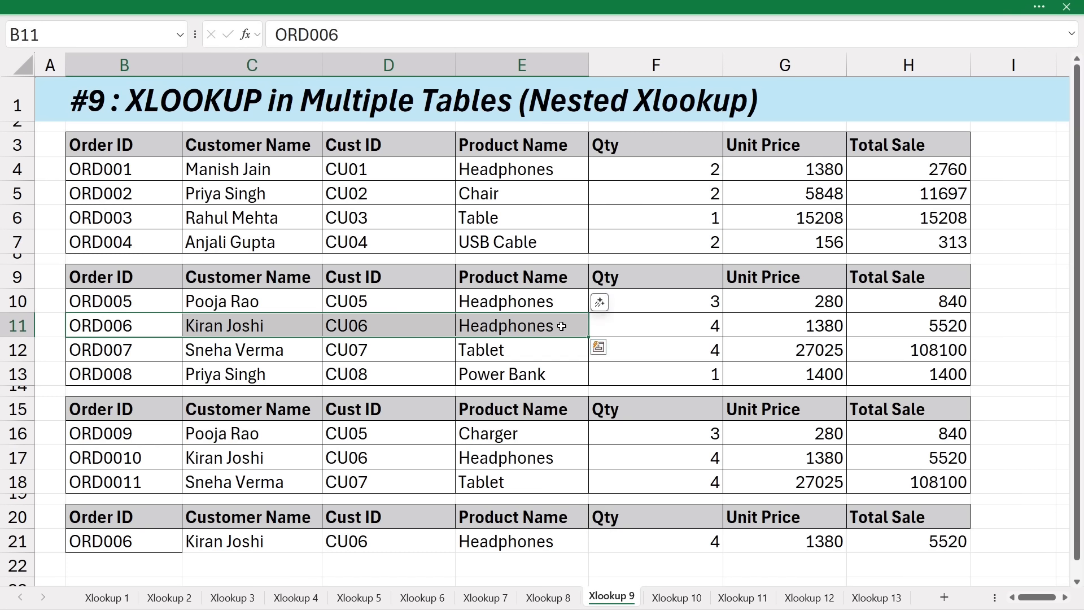
Change the order ID in B21 to the row 17 order's ID and compare the returned record with the third table.
left_click(144, 542)
double_click(147, 539)
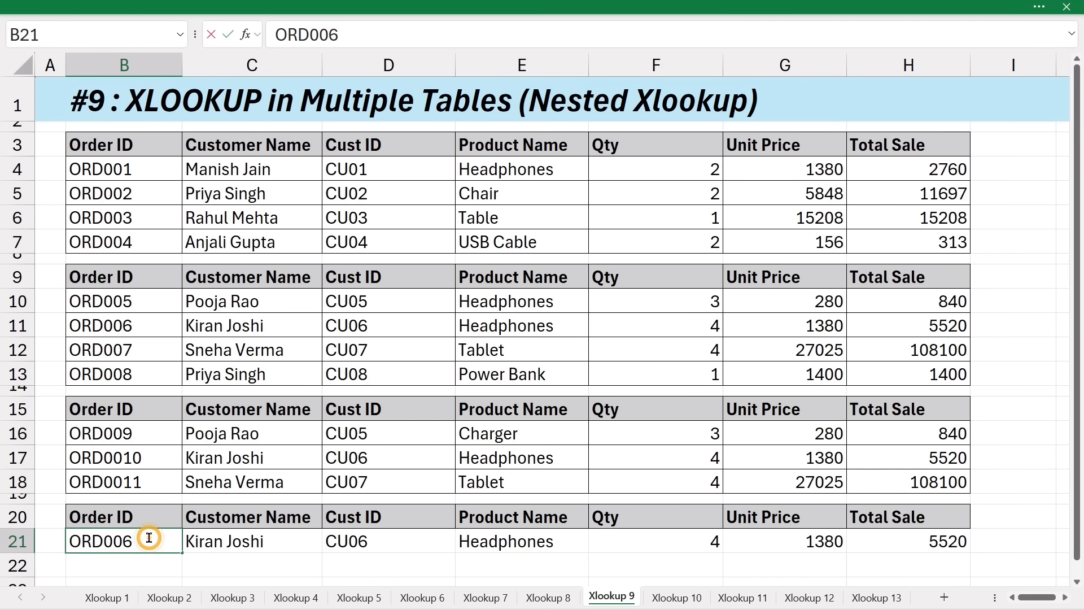
key("BackSpace")
type("10")
key("Return")
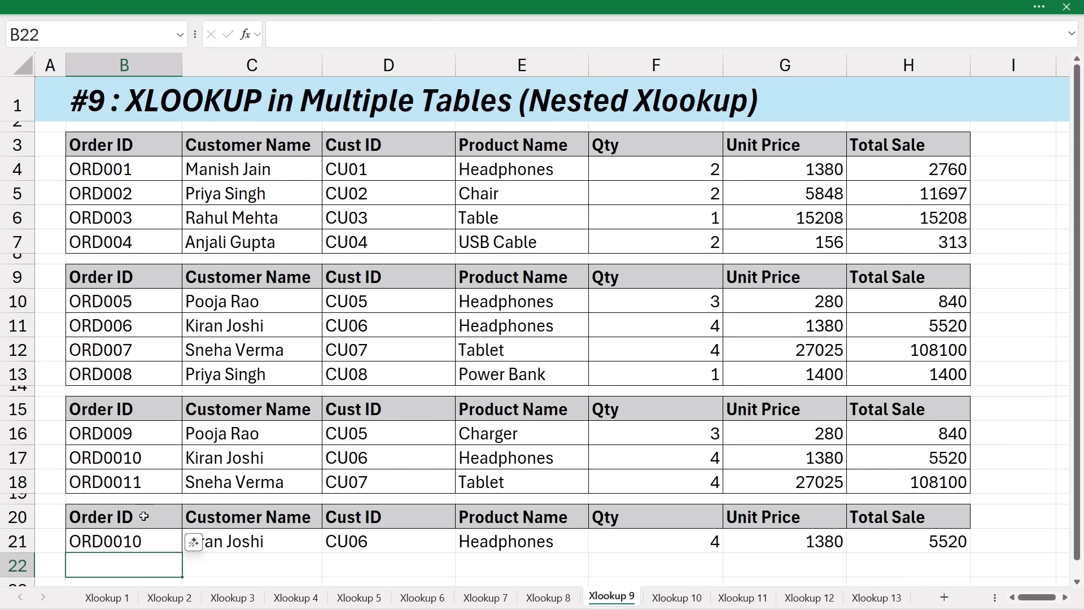
left_click(152, 457)
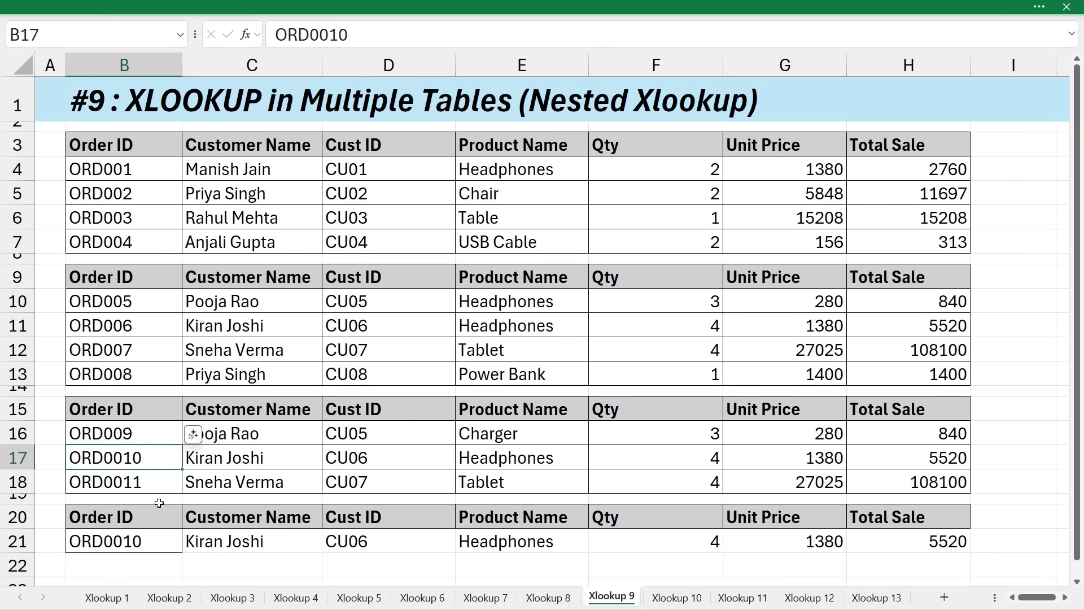
left_click_drag(232, 458, 525, 455)
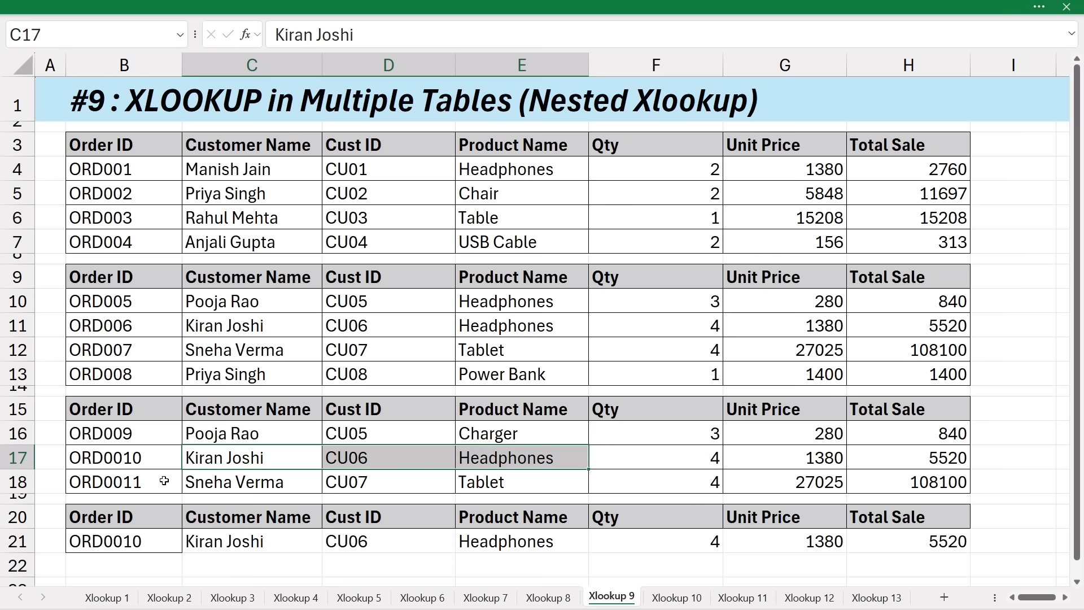
Change the order ID in B21 to the row 18 order's ID.
double_click(152, 531)
key("BackSpace")
type("1")
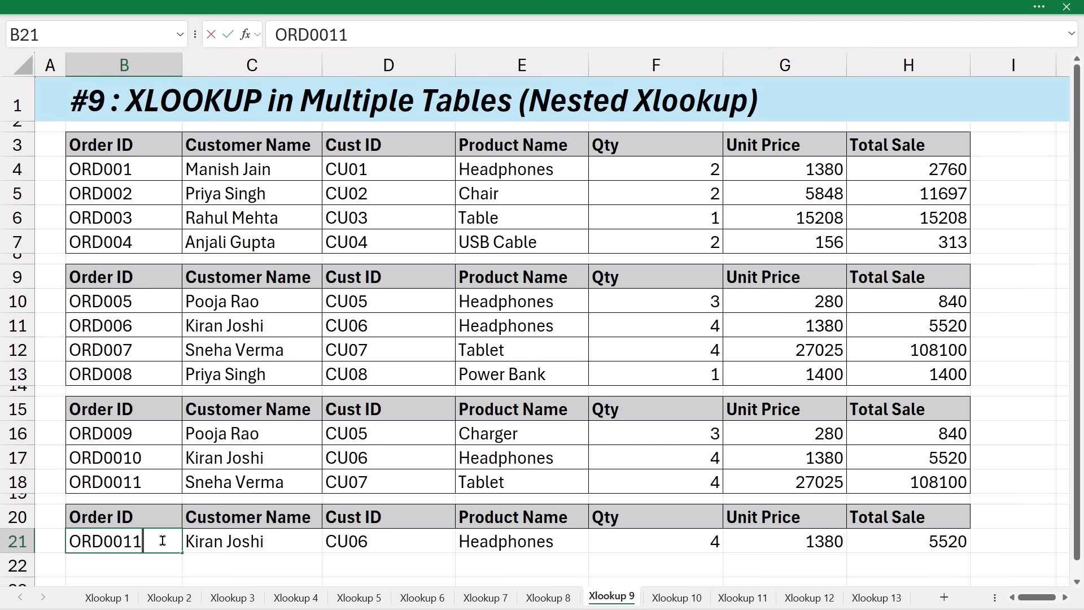
key("Return")
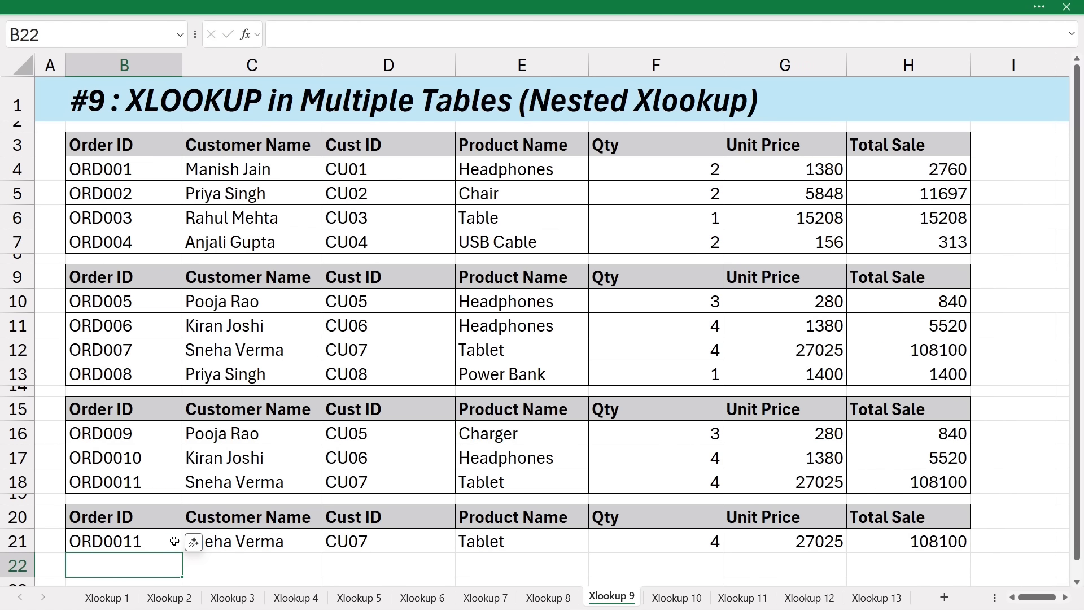
left_click(317, 557)
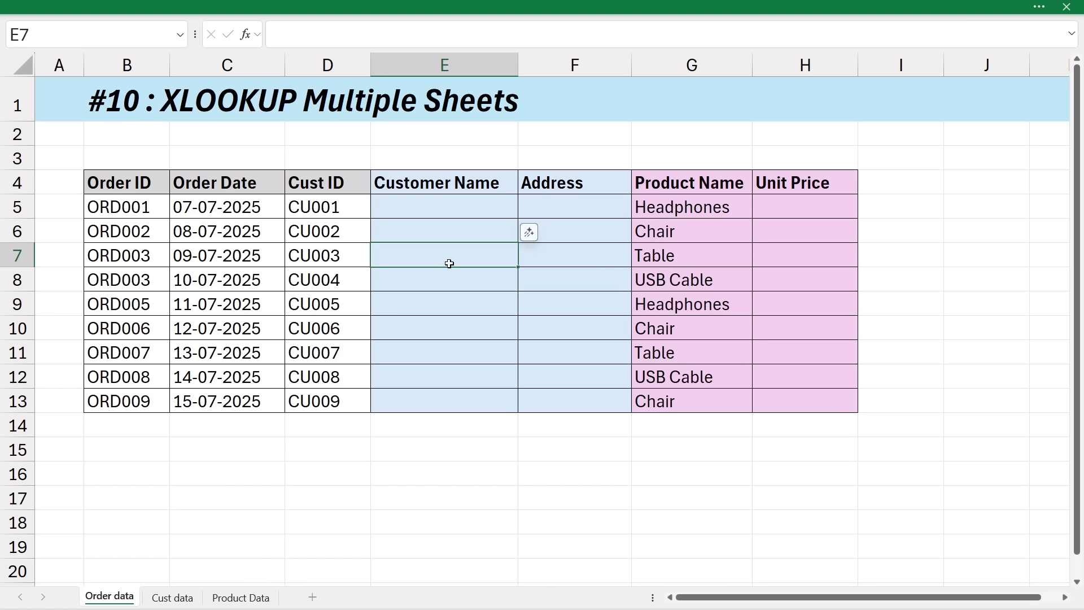
Examine the customer columns on the Cust data sheet, the product names on Order data, and the price list on Product Data.
left_click(169, 596)
left_click_drag(194, 155, 187, 315)
left_click_drag(322, 155, 351, 314)
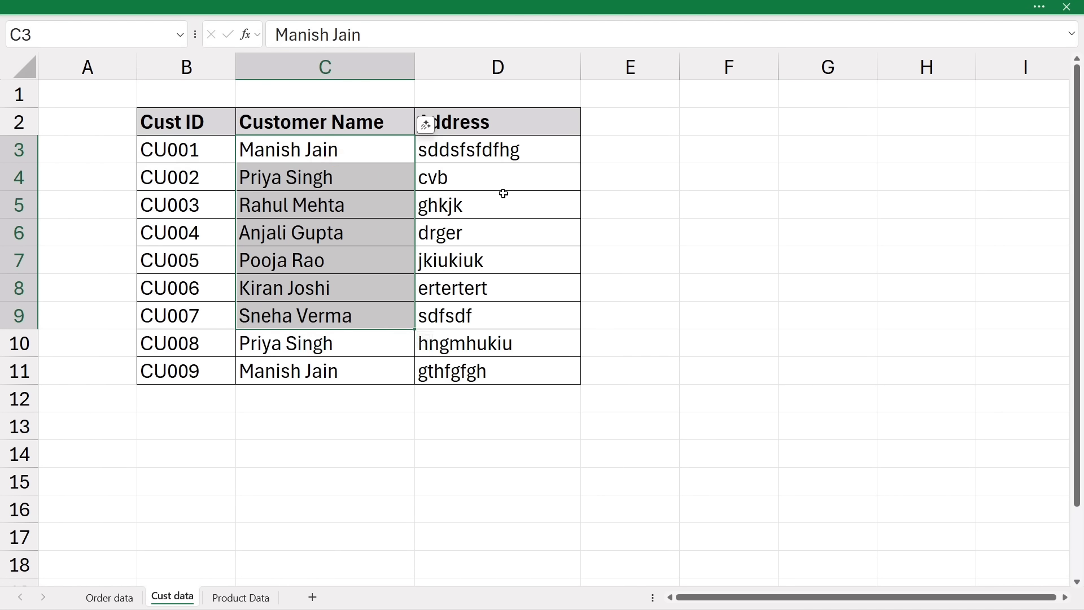
left_click_drag(494, 177, 494, 301)
left_click(127, 596)
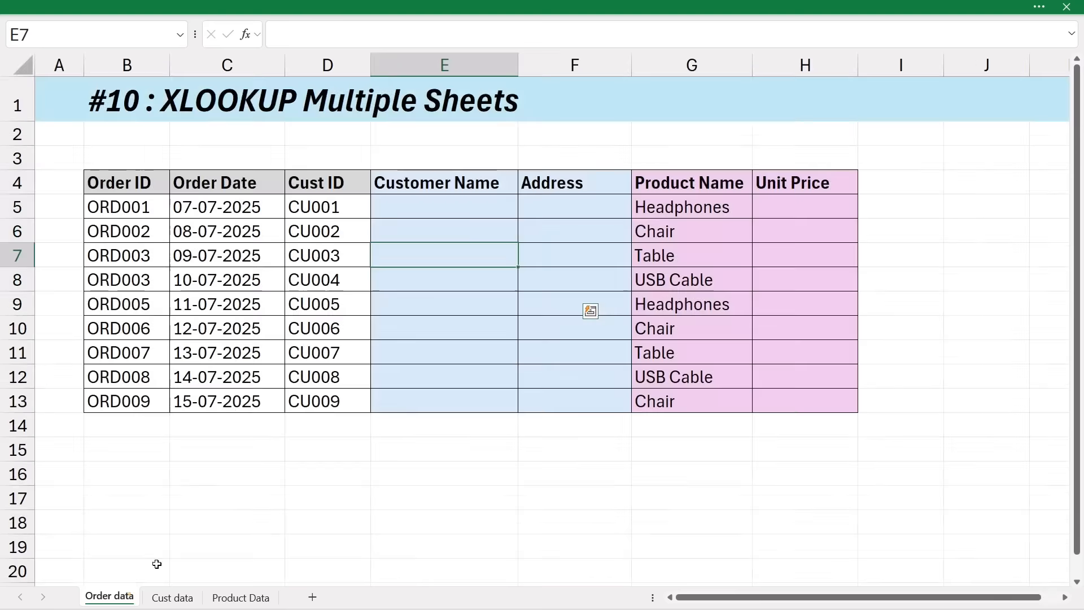
left_click_drag(693, 207, 695, 398)
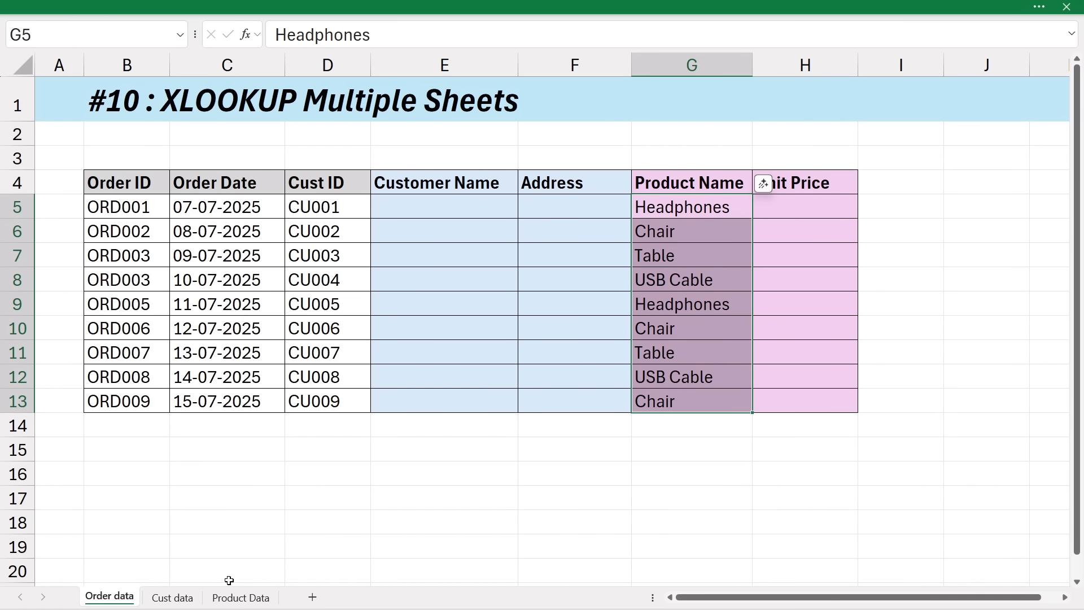
left_click(233, 597)
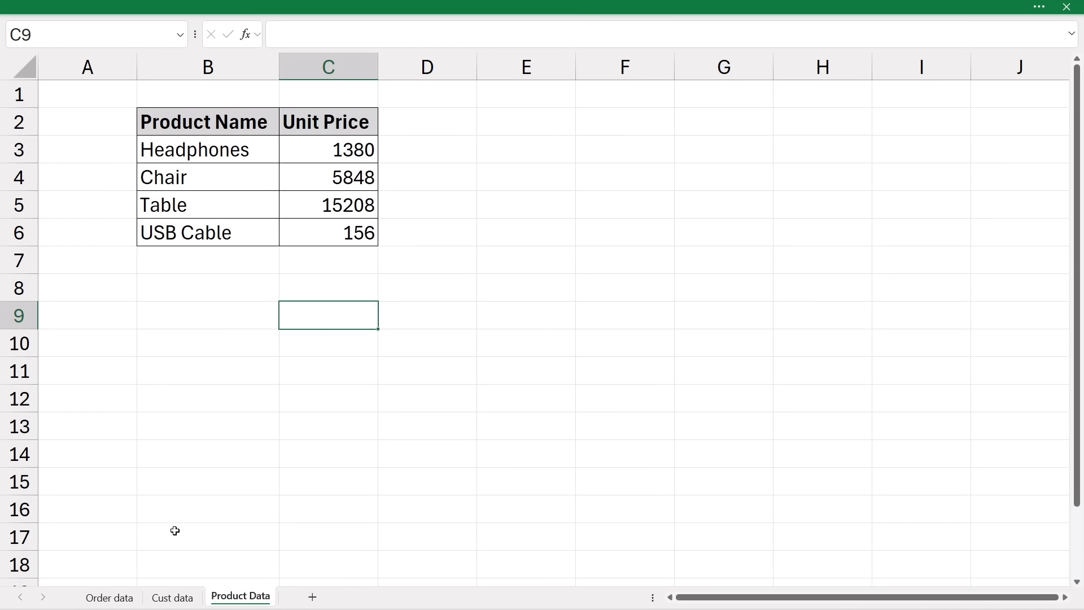
left_click(117, 597)
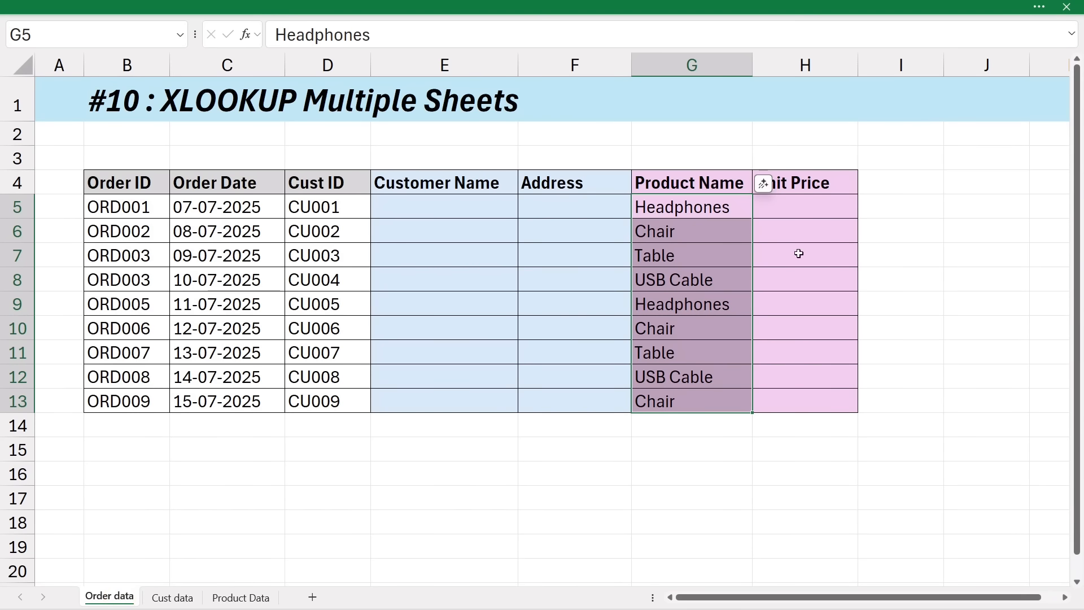
Enter =XLOOKUP(D5,'Cust data'!B2:B11,'Cust data'!C2:D11) in E5 of the Order data sheet and fill it down to E13.
left_click(396, 202)
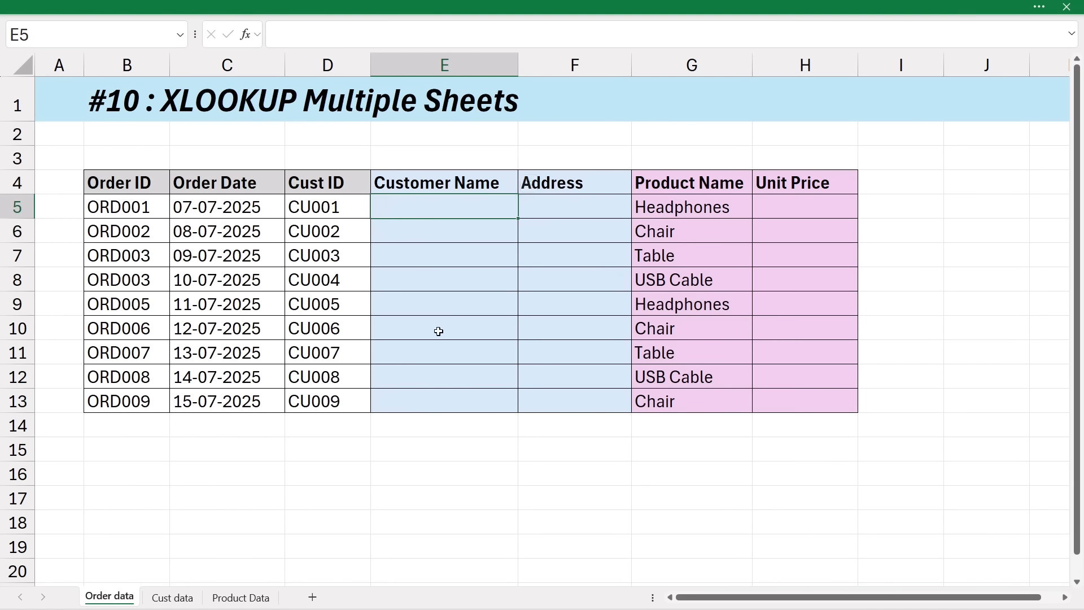
type("=xloo")
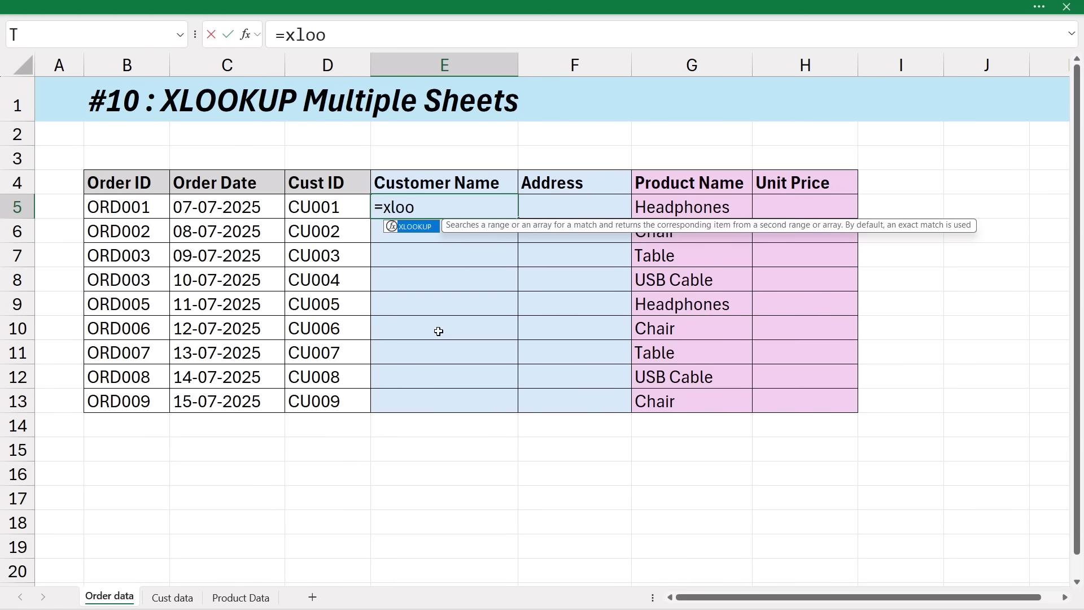
key("Tab")
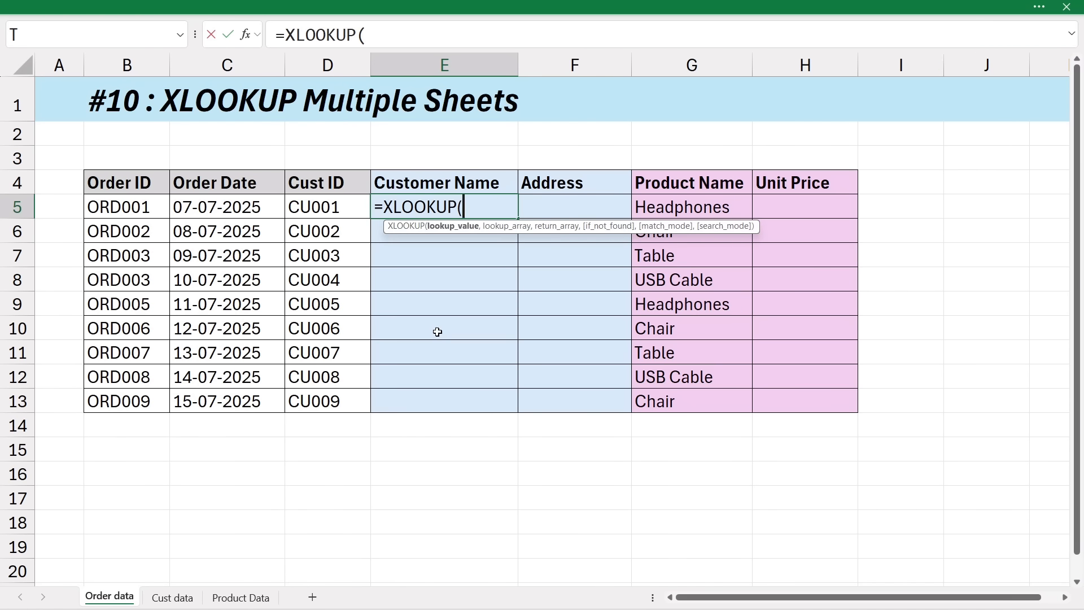
left_click(346, 210)
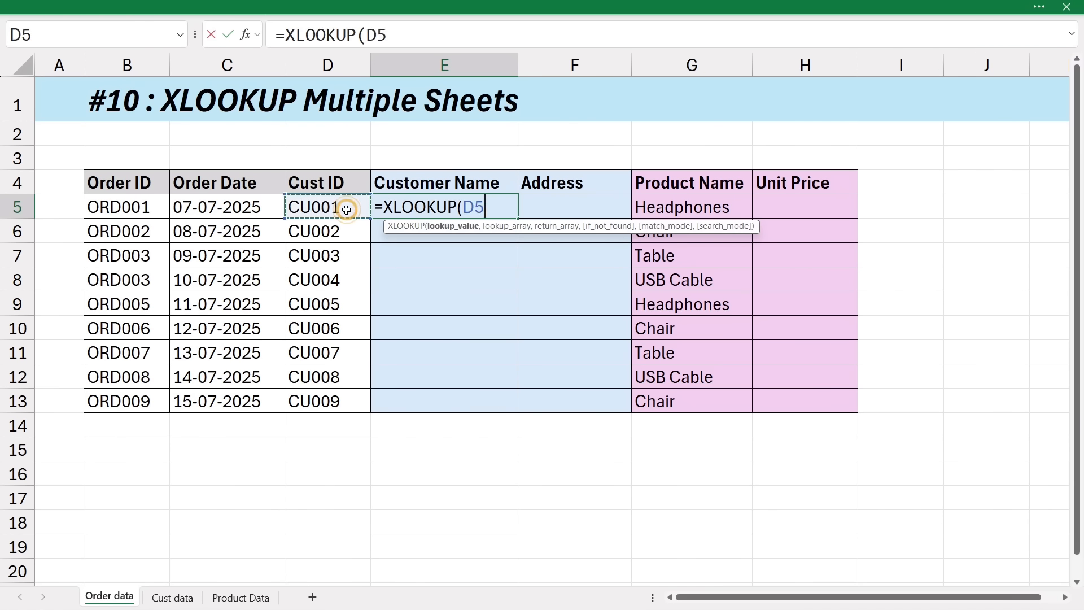
type(",")
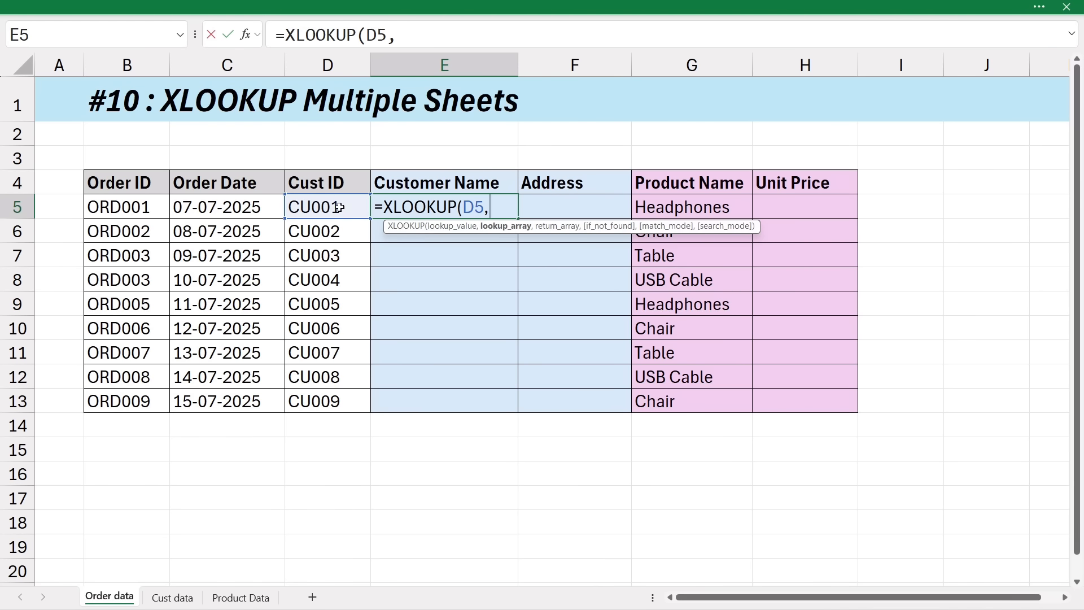
left_click(167, 598)
left_click_drag(175, 127, 178, 375)
type(",")
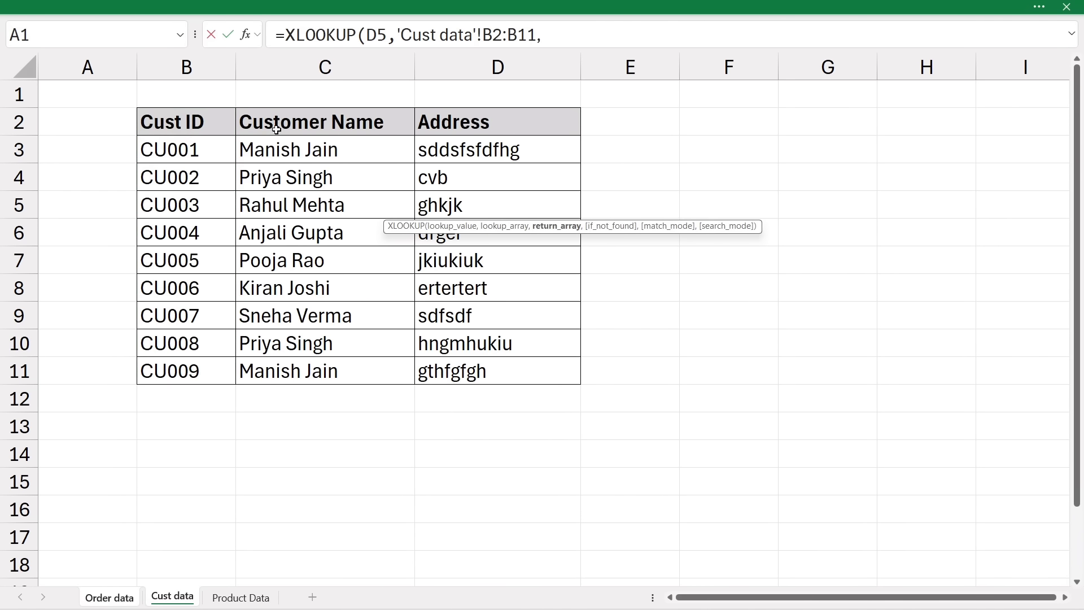
left_click_drag(270, 118, 501, 368)
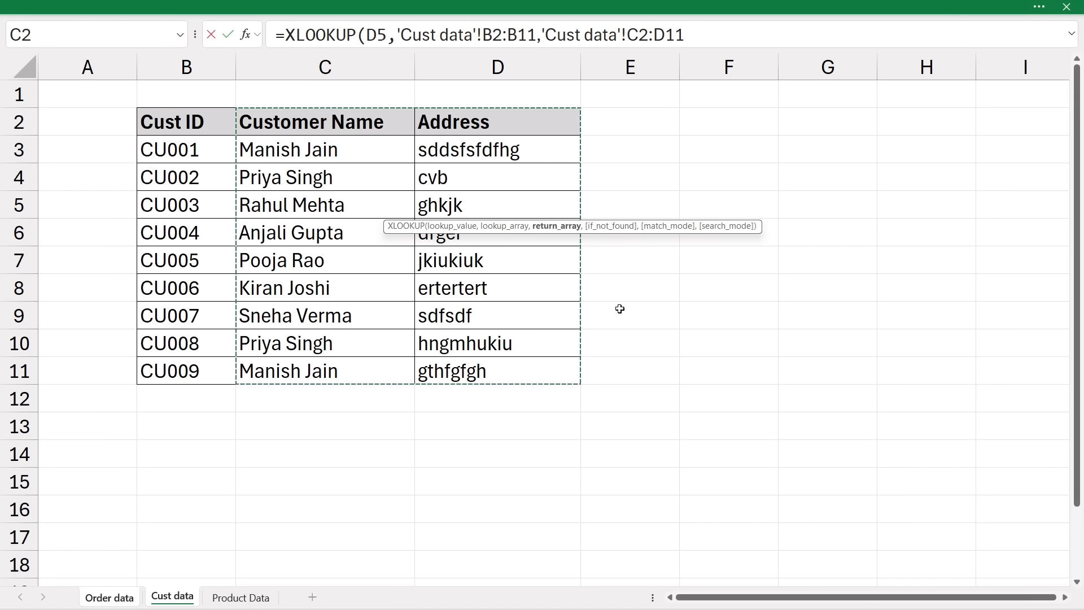
key("Return")
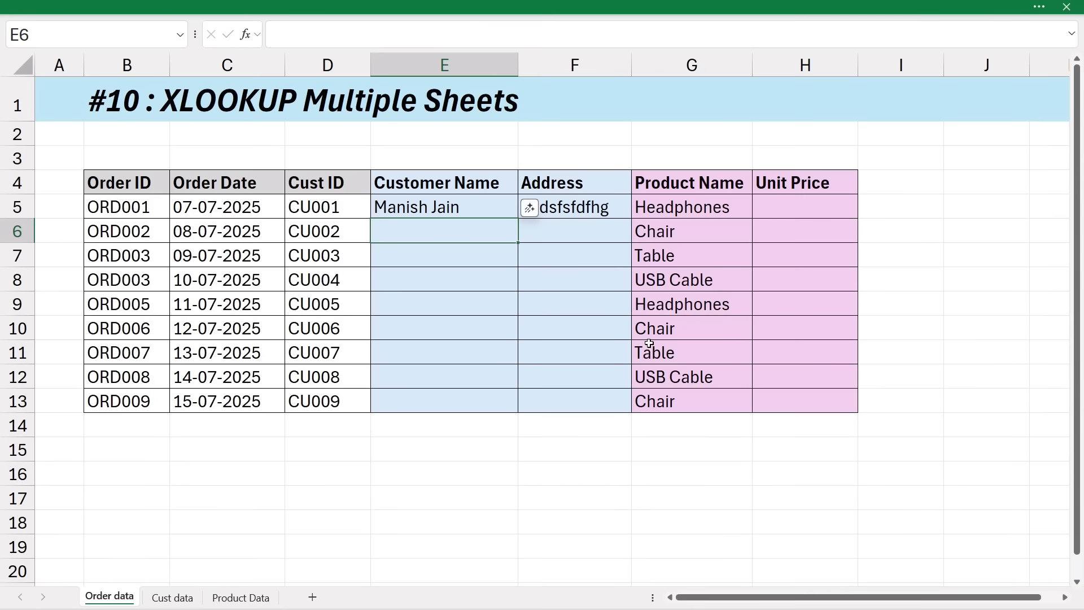
left_click(487, 200)
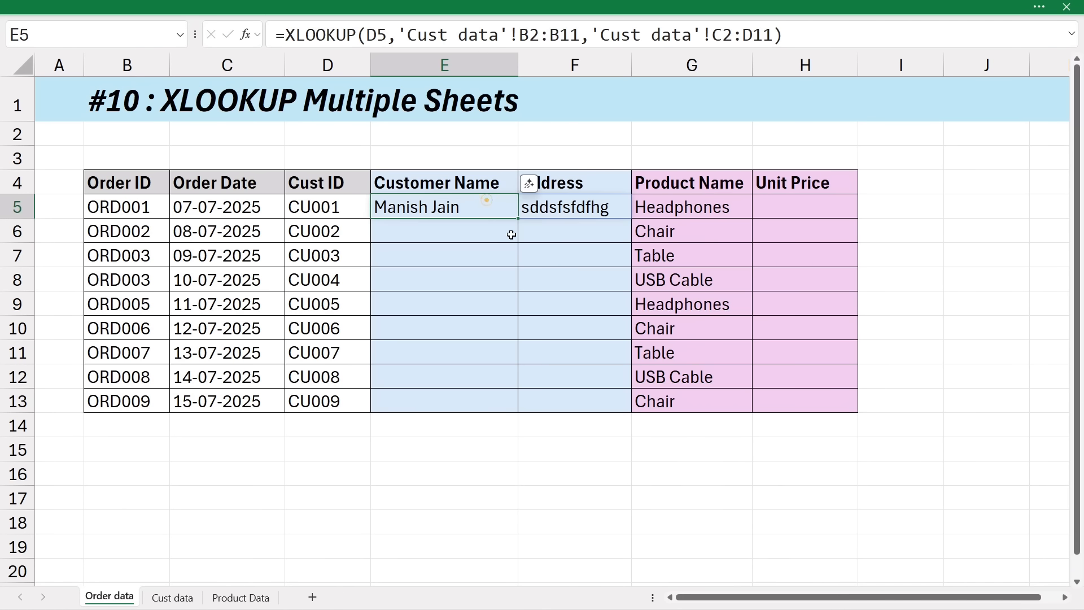
left_click_drag(520, 218, 520, 414)
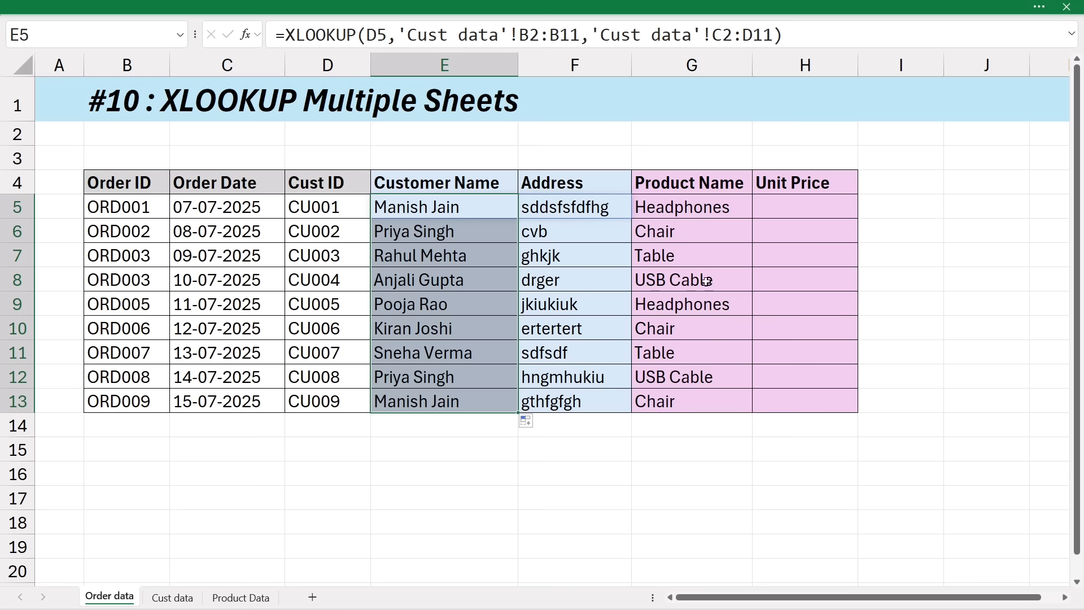
Enter =XLOOKUP(G5,'Product Data'!$B$2:$B$6,'Product Data'!$C$2:$C$6) in H5 of the Order data sheet.
left_click(771, 212)
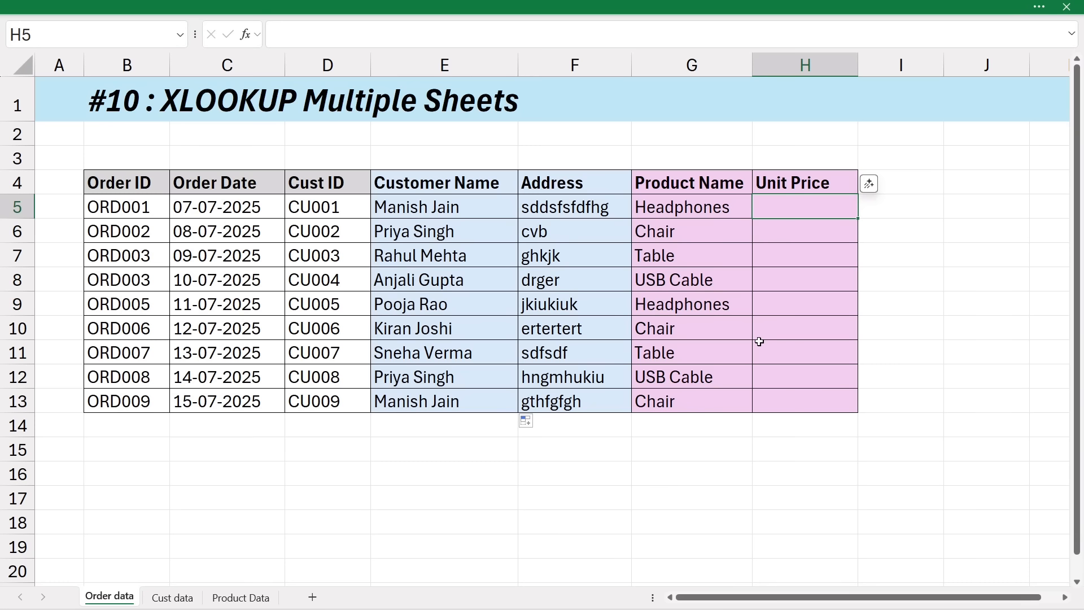
type("=xloo")
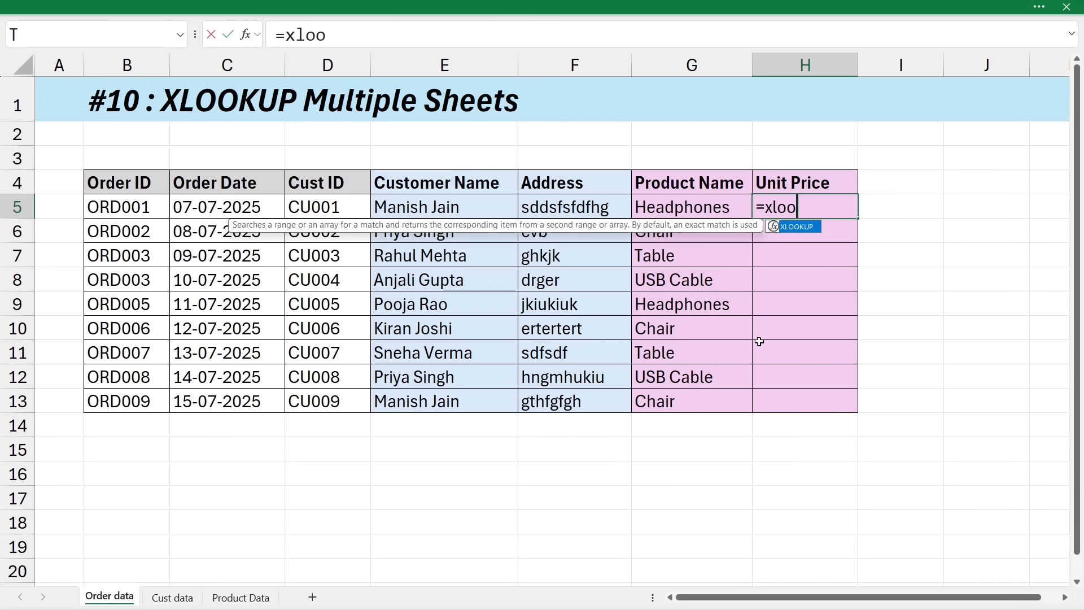
key("Tab")
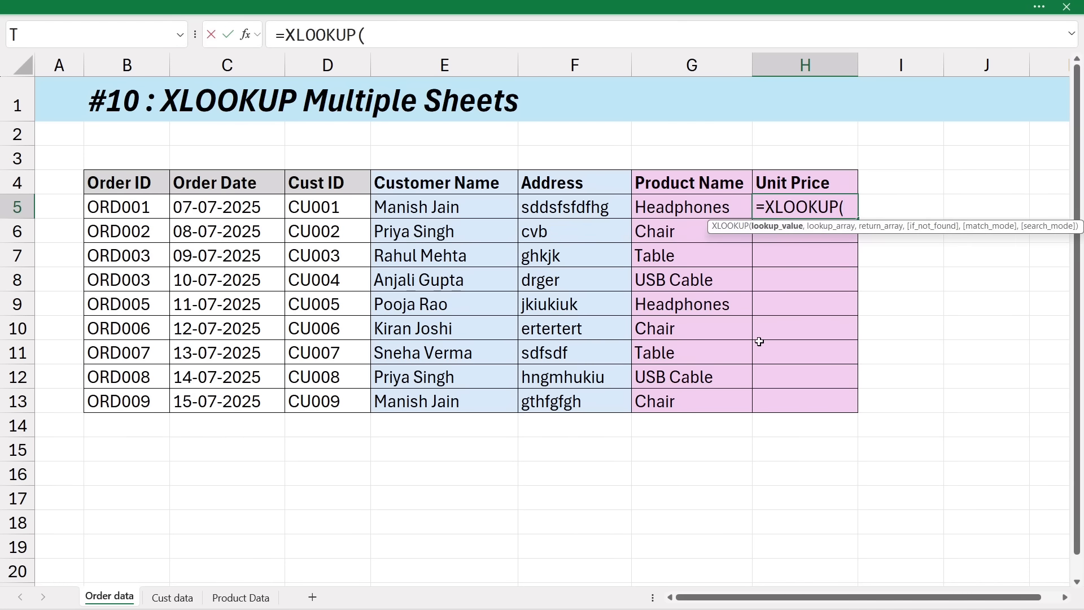
left_click(686, 206)
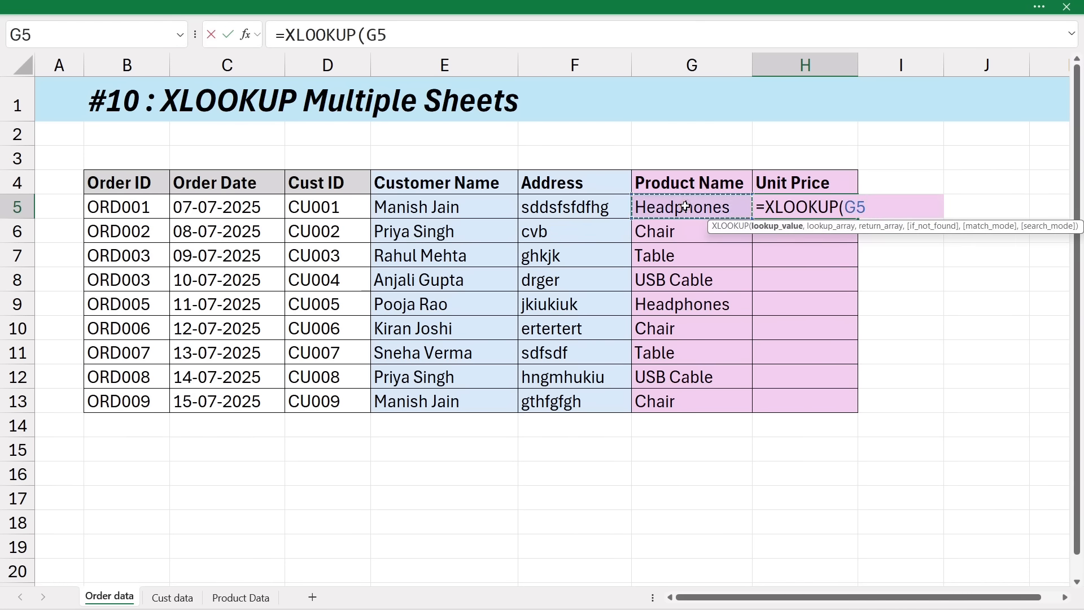
type(",")
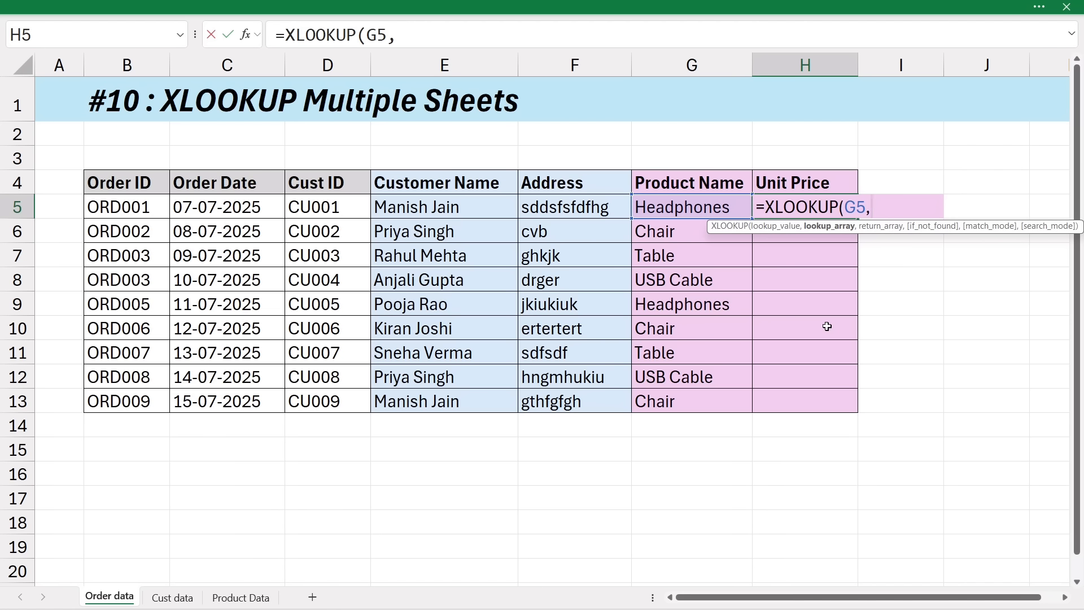
left_click(233, 597)
left_click_drag(212, 119, 205, 224)
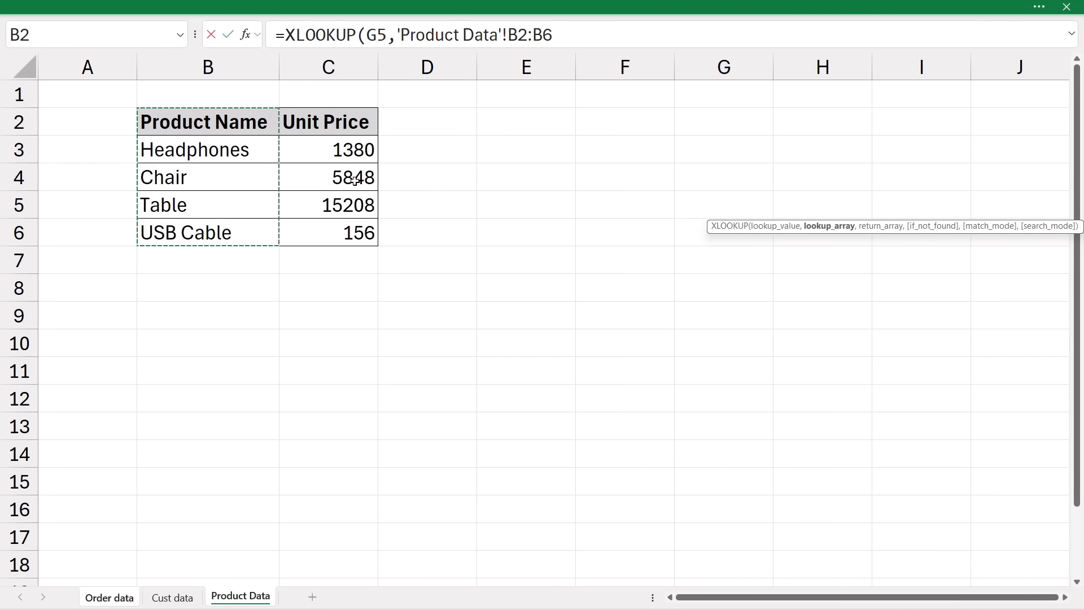
key("F4")
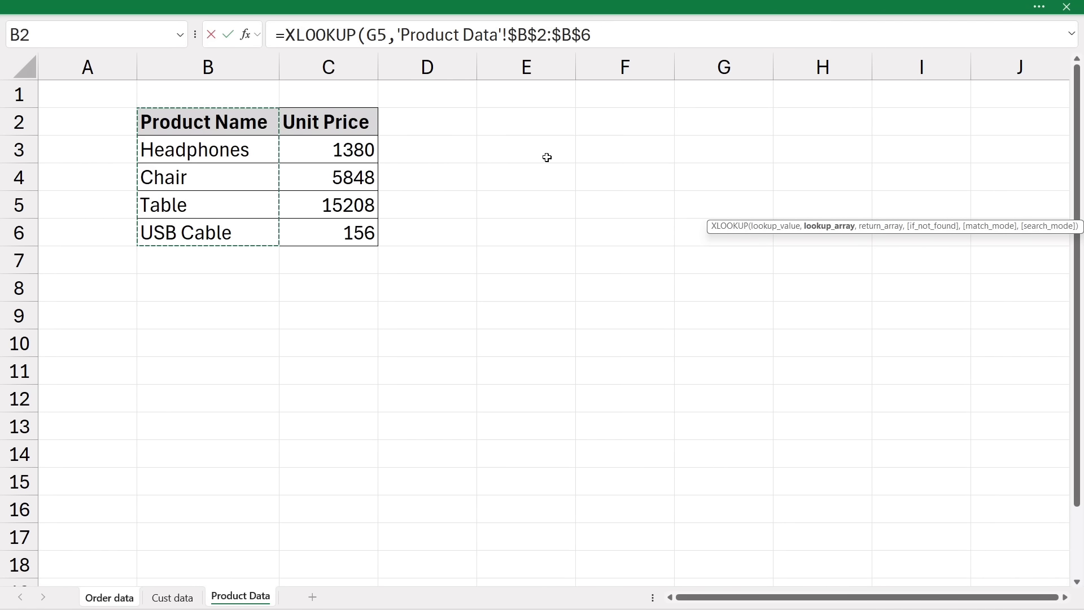
type(",")
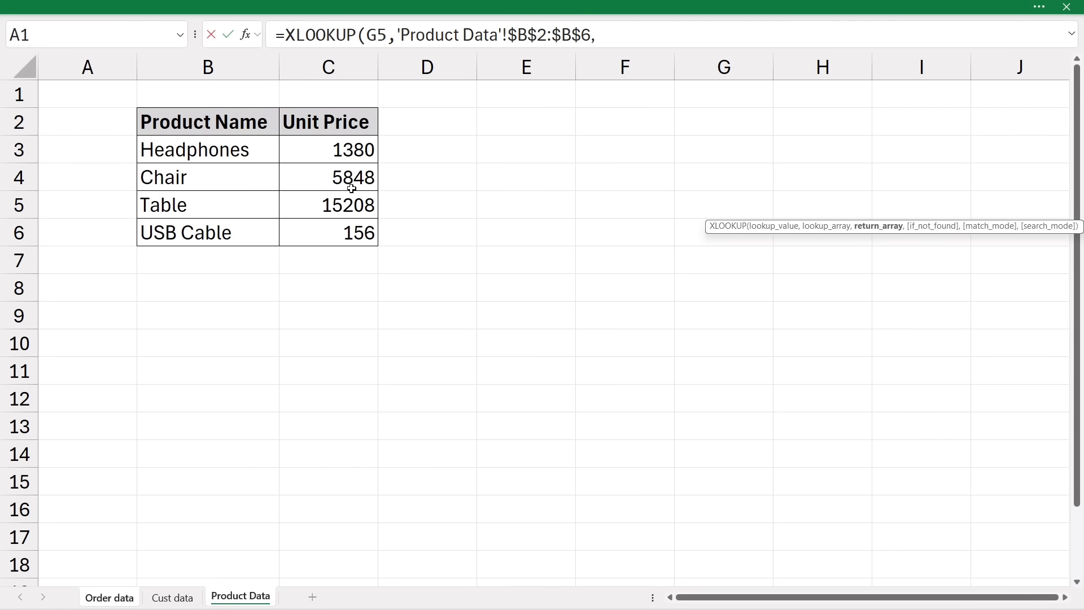
left_click_drag(328, 122, 332, 232)
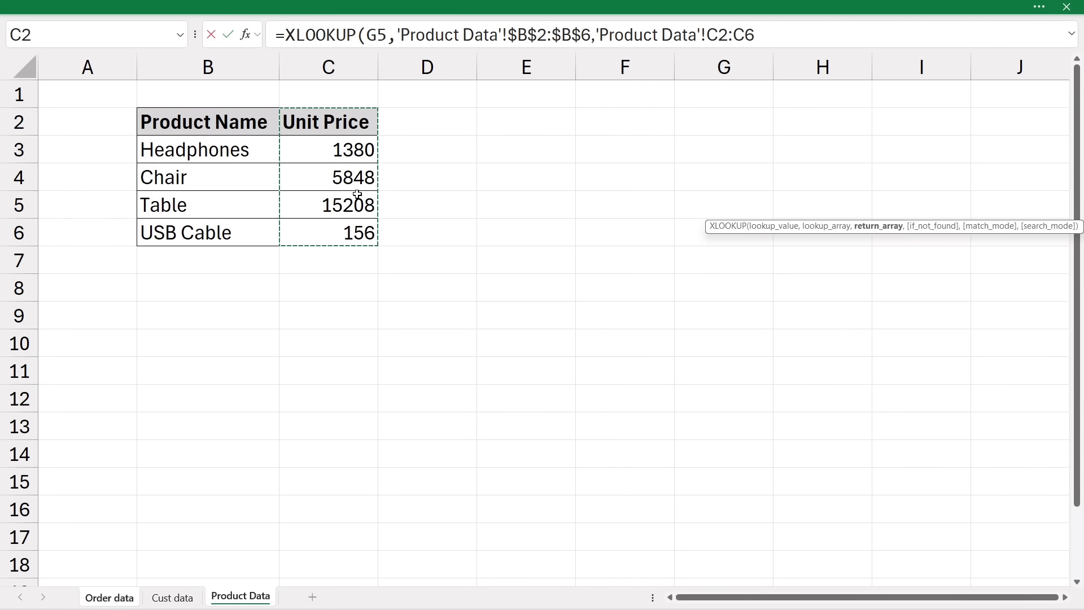
key("F4")
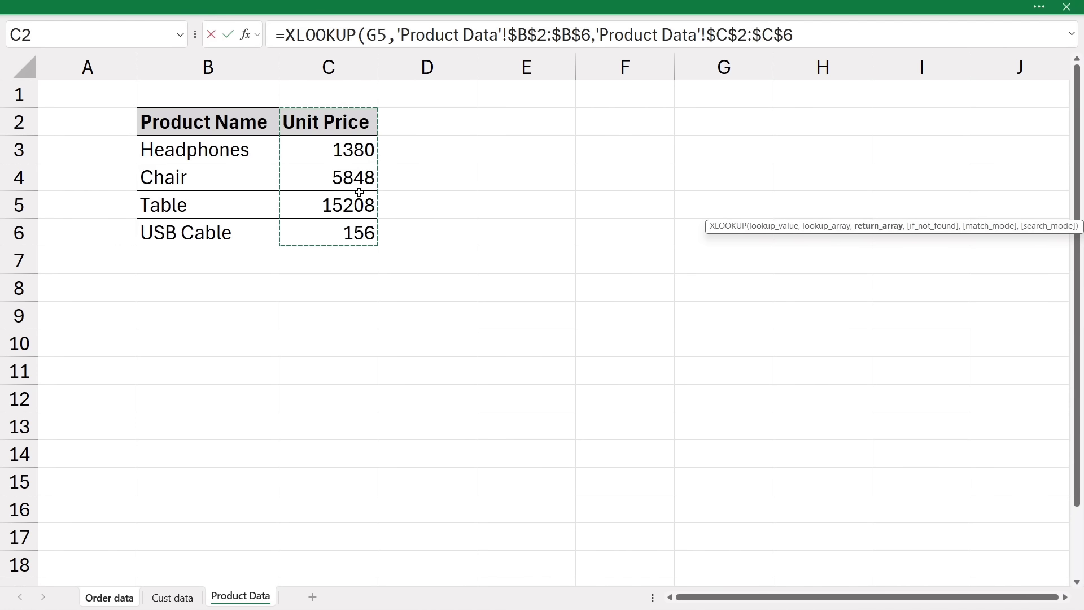
key("Return")
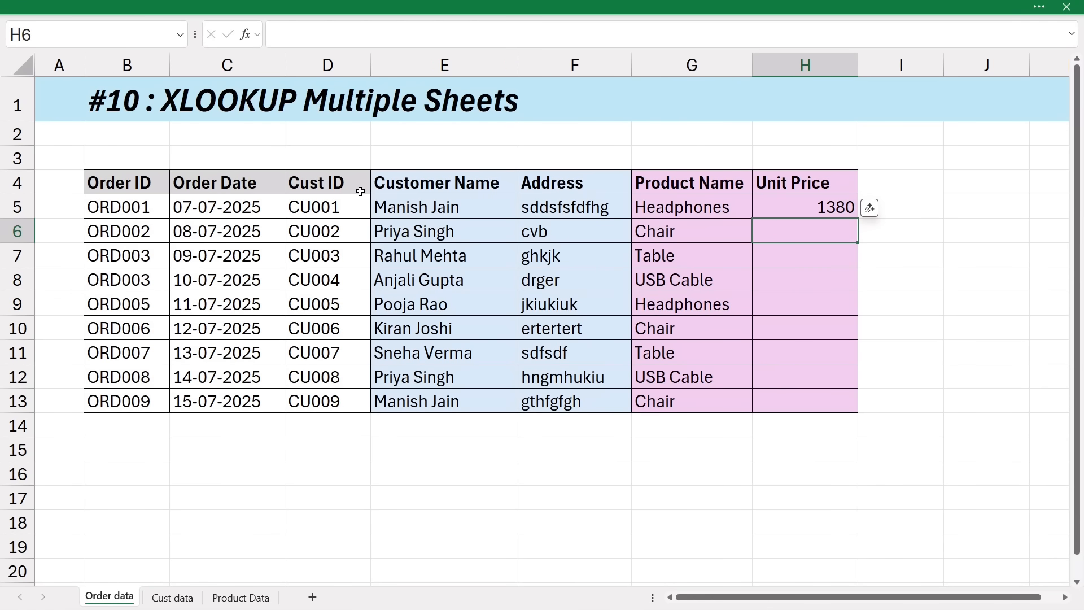
Fill the unit price formula from H5 down to H13.
left_click(797, 210)
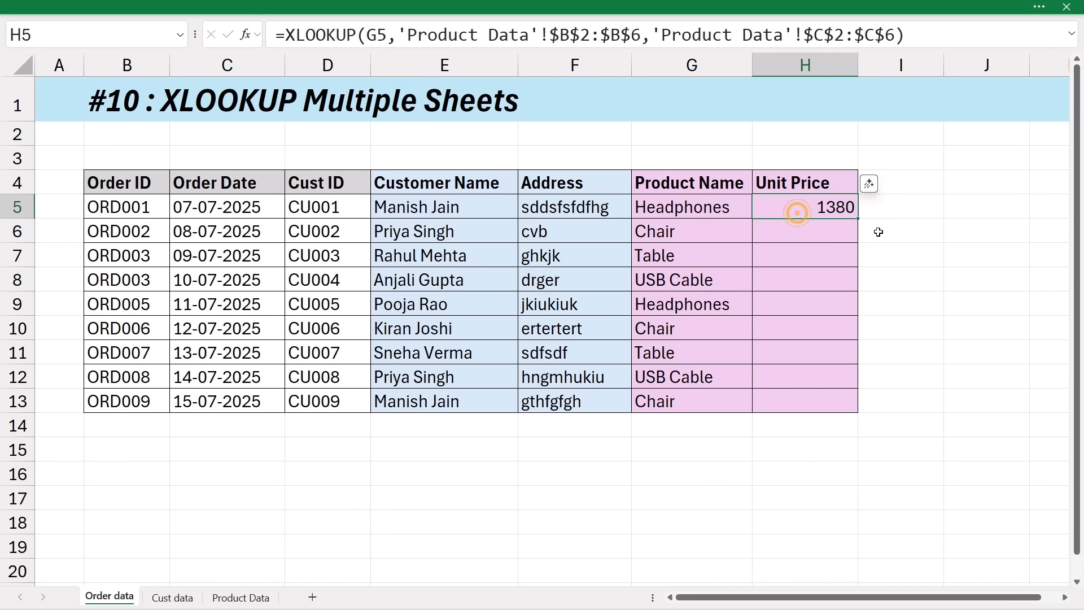
double_click(858, 218)
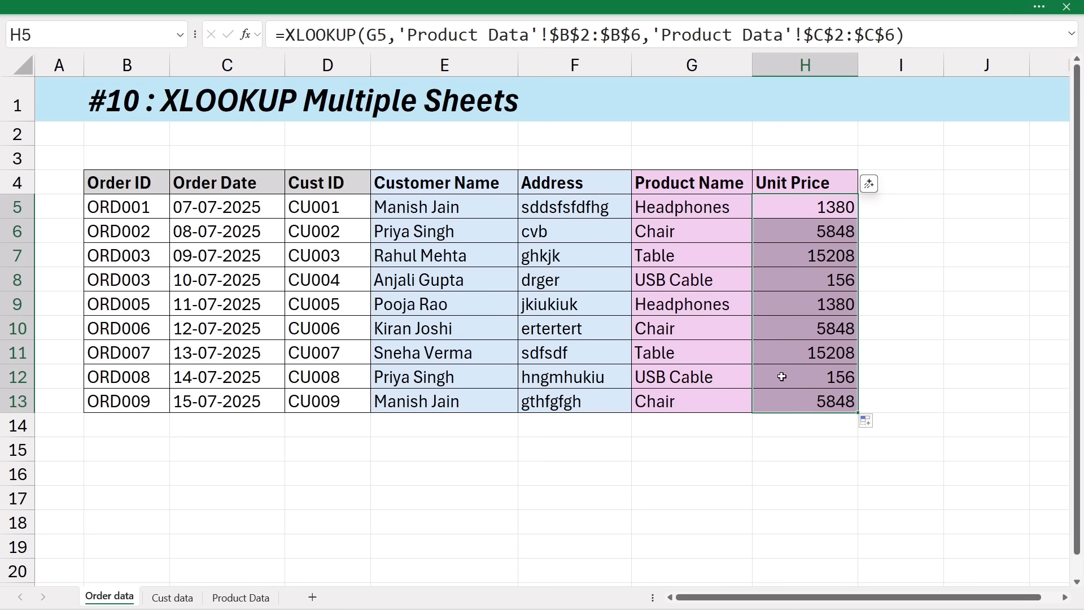
left_click(782, 377)
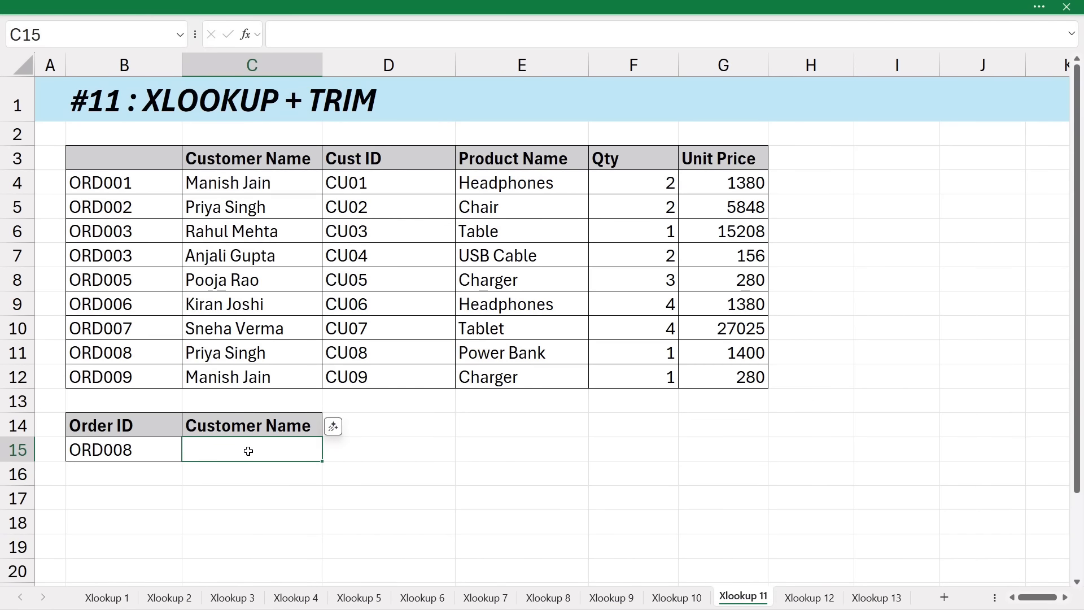
Enter =XLOOKUP(B15,B3:B12,C3:C12) in C15 of the Xlookup 11 sheet and compare the result with the matching table row.
type("=xloo")
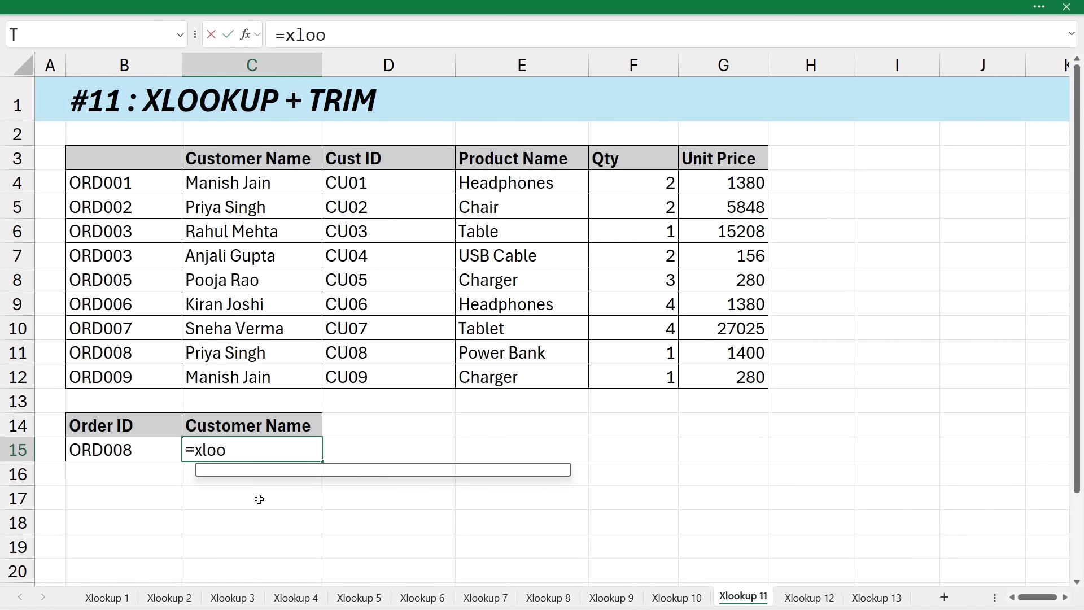
key("Tab")
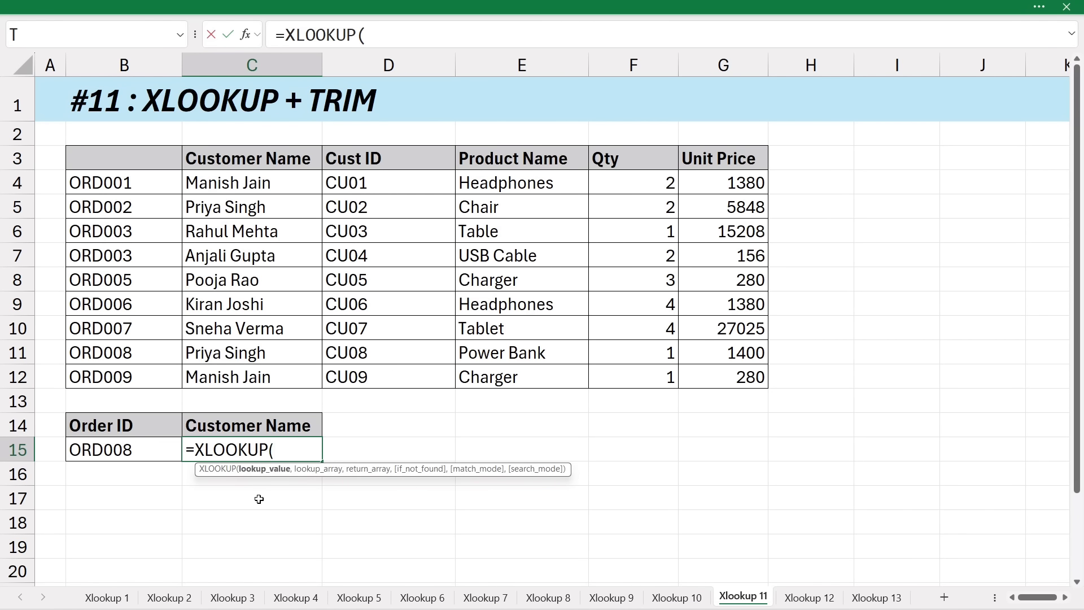
left_click(122, 453)
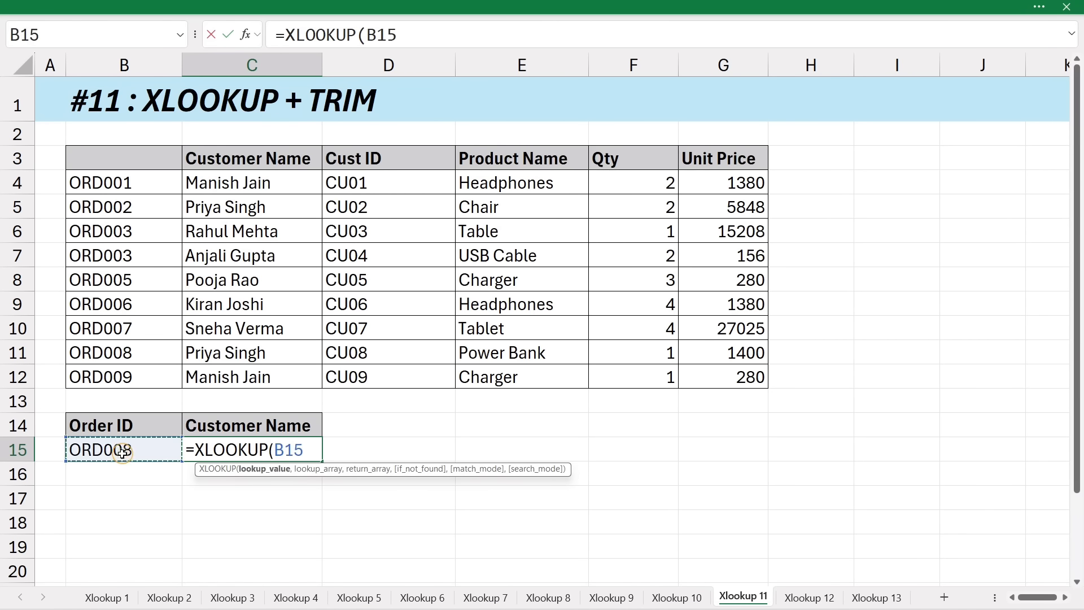
type(",")
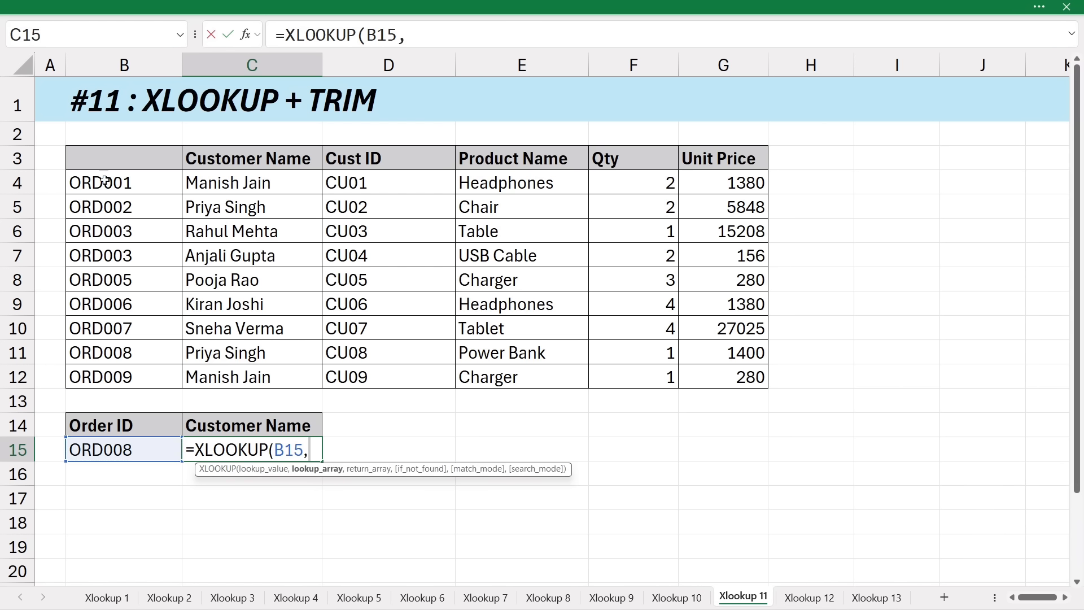
left_click(119, 161)
left_click_drag(119, 177, 118, 375)
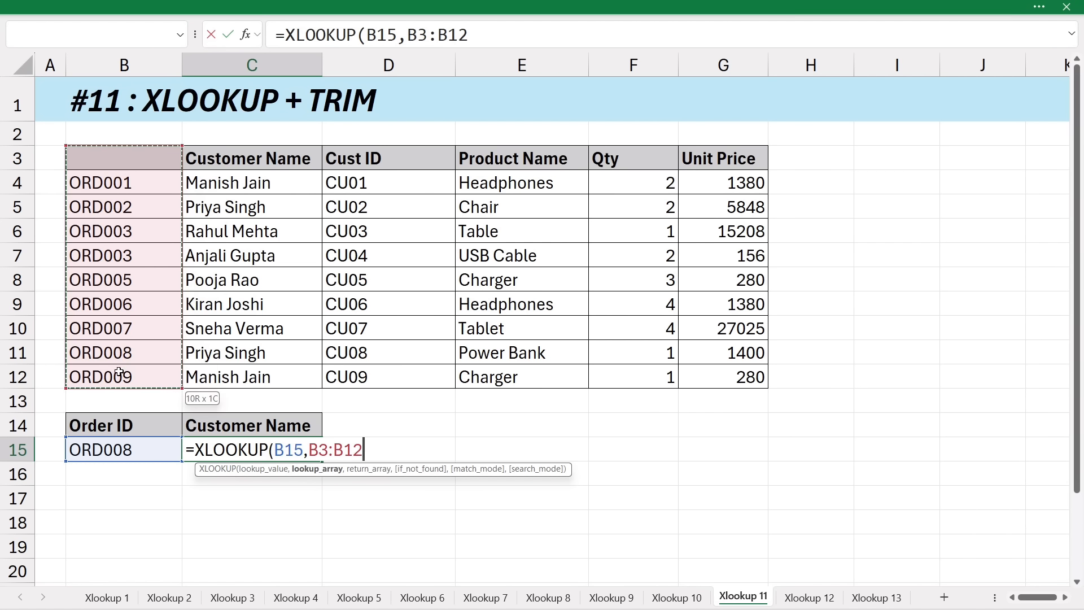
type(",")
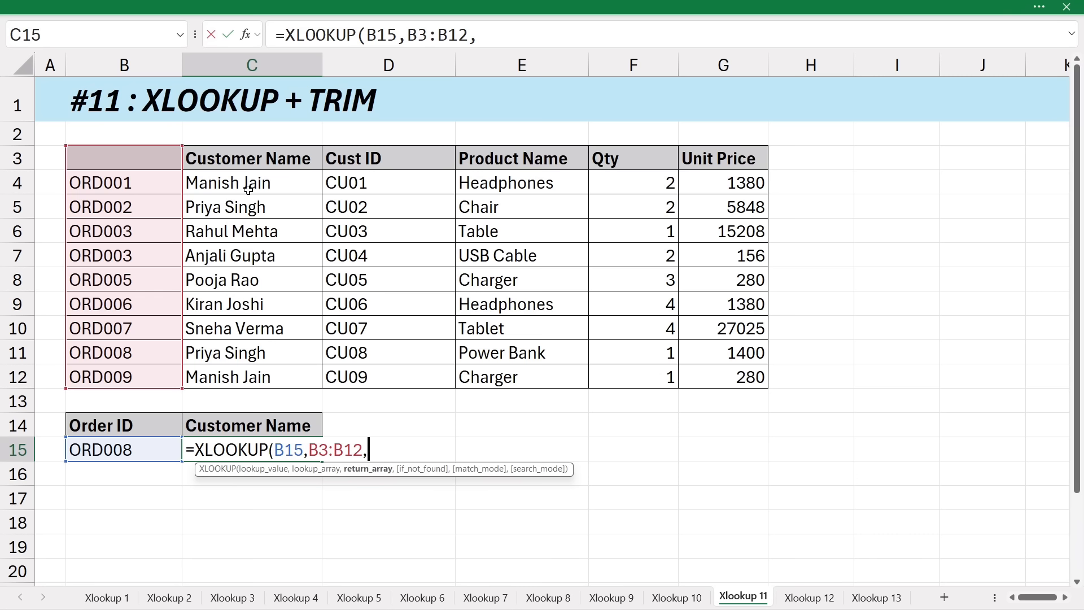
left_click_drag(249, 156, 313, 377)
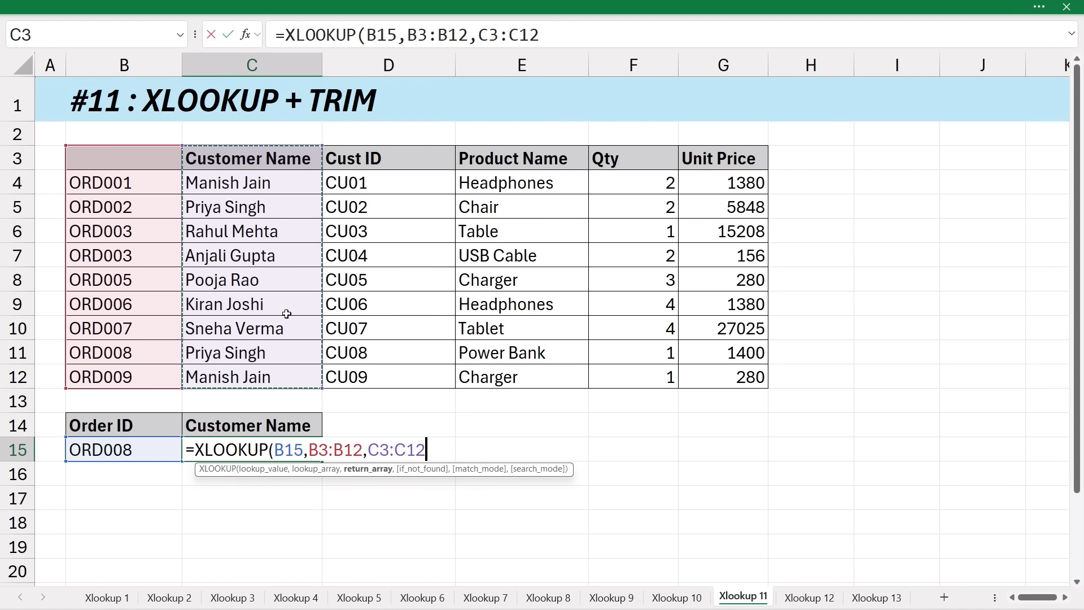
key("Return")
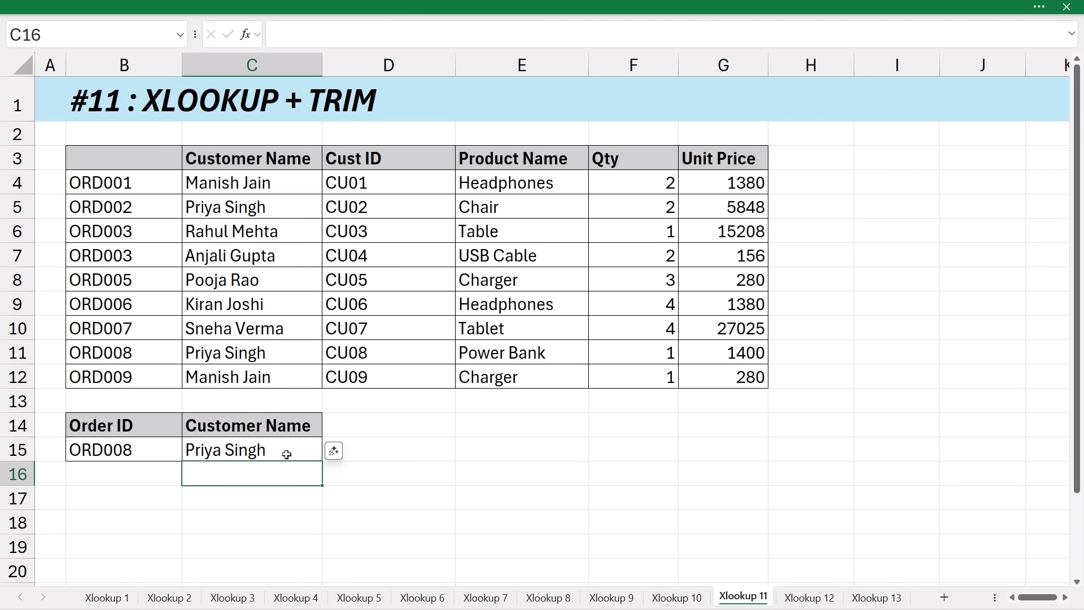
left_click_drag(123, 212, 141, 354)
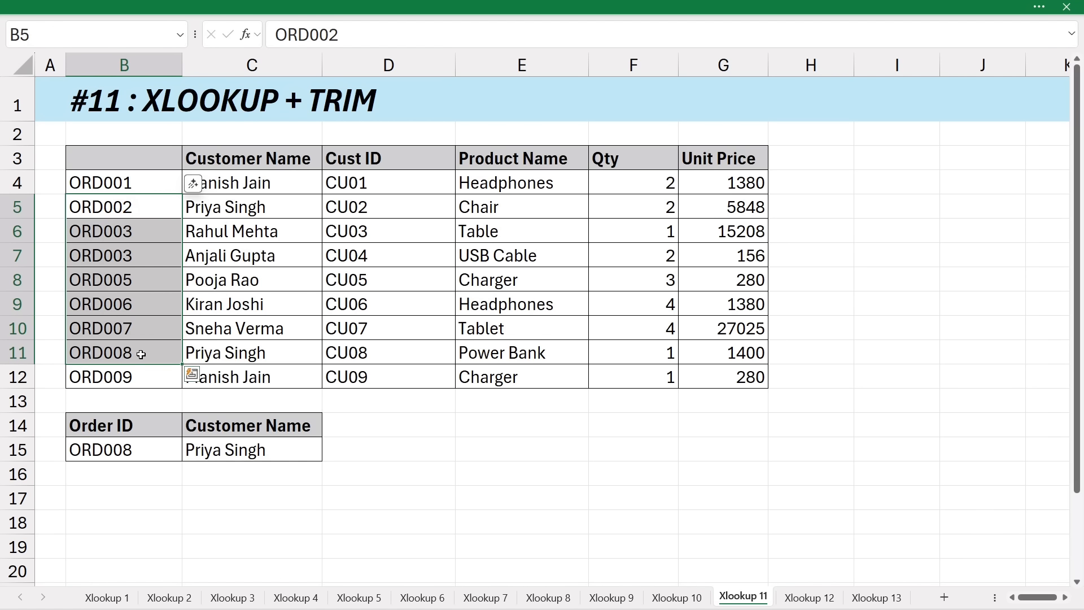
left_click(214, 353)
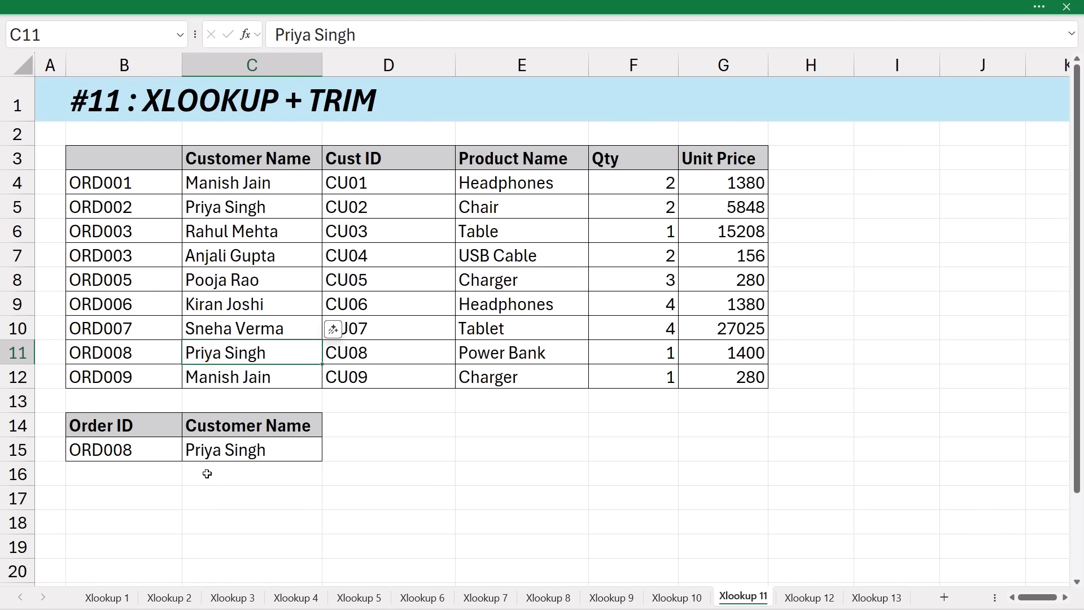
Change the order ID in B15 to the row 9 order's ID and compare it with the entry in B9.
left_click(147, 455)
double_click(147, 455)
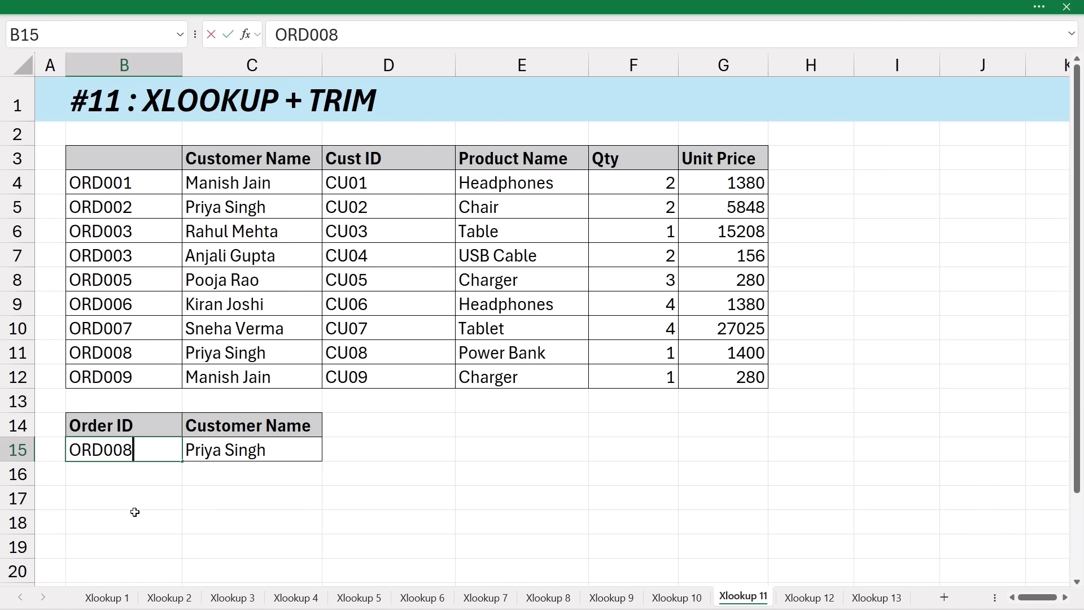
key("BackSpace")
type("6")
key("Return")
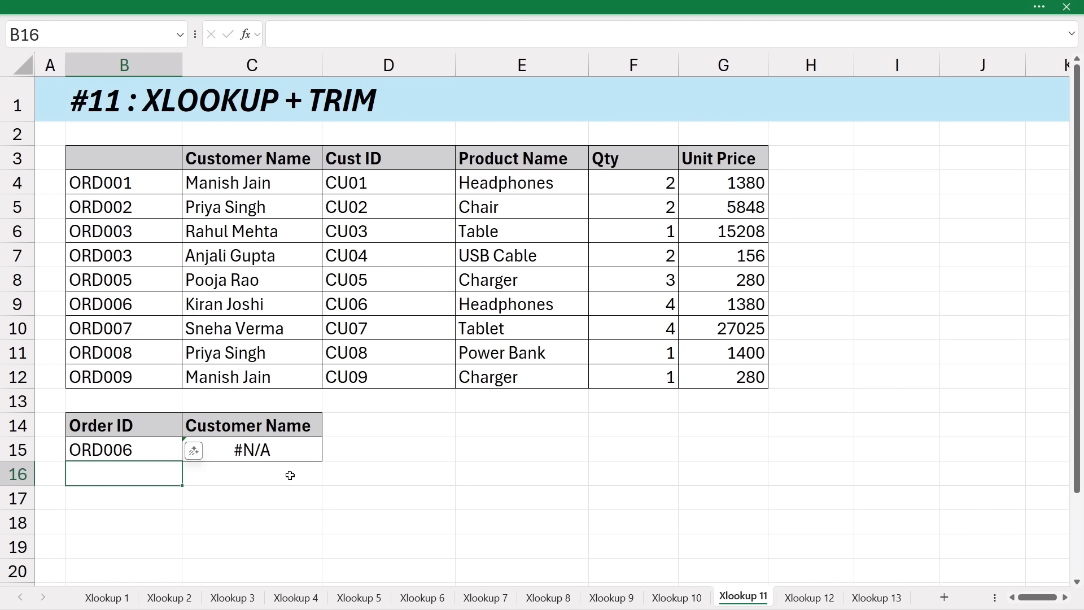
left_click_drag(140, 240, 144, 330)
left_click(150, 308)
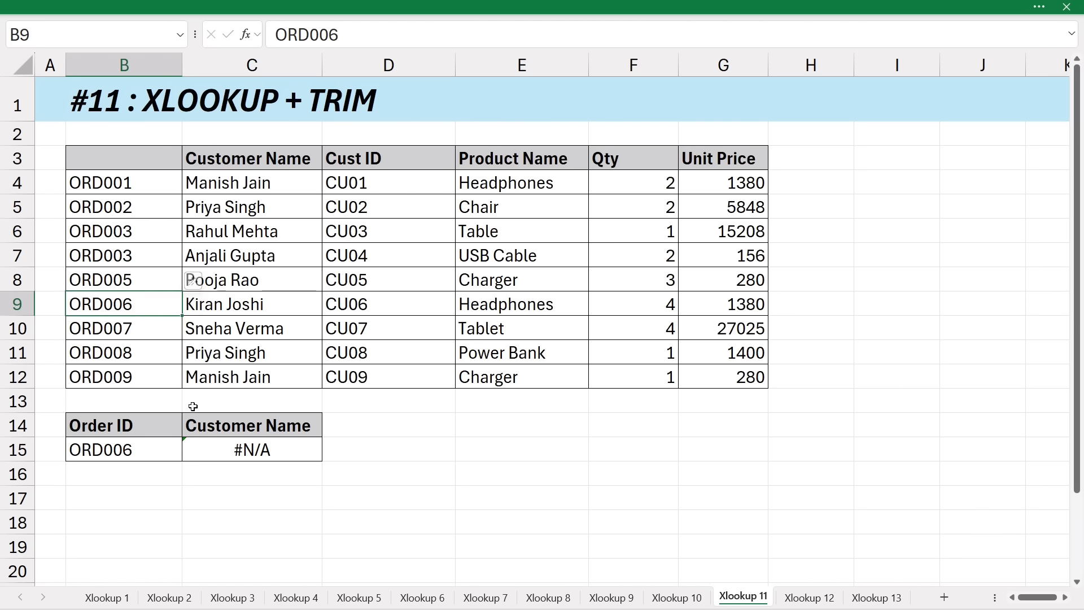
Change the order ID in B15 to the row 10 order's ID.
left_click(179, 456)
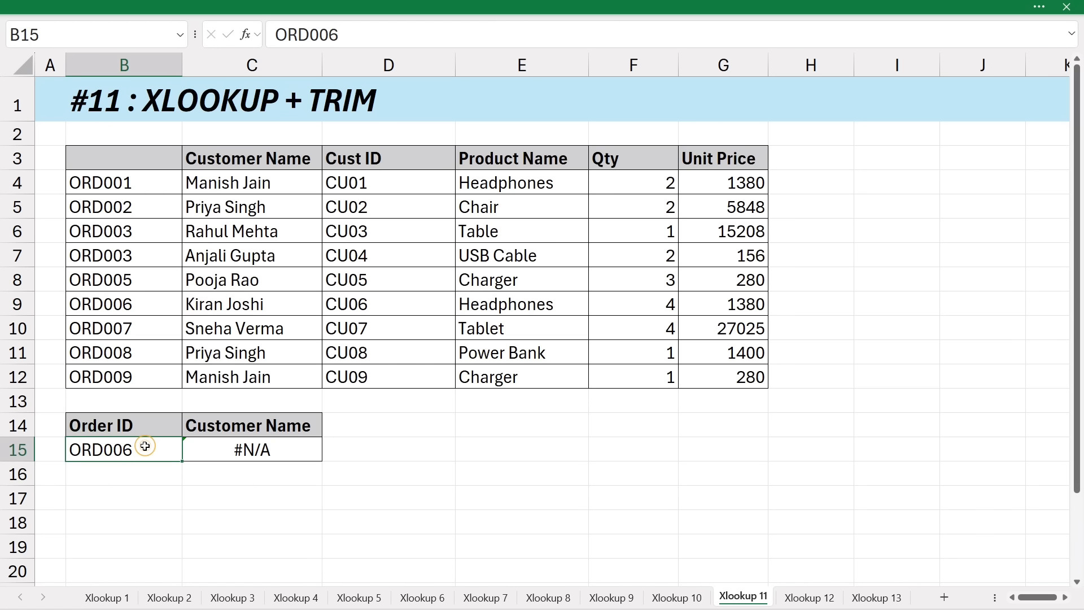
double_click(144, 445)
key("BackSpace")
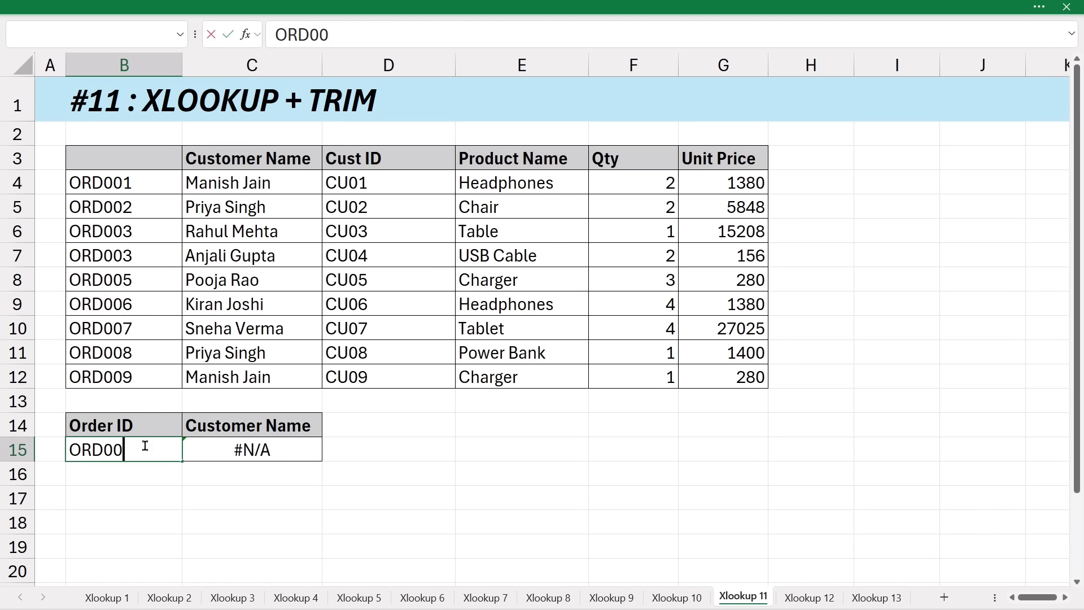
type("7")
key("Return")
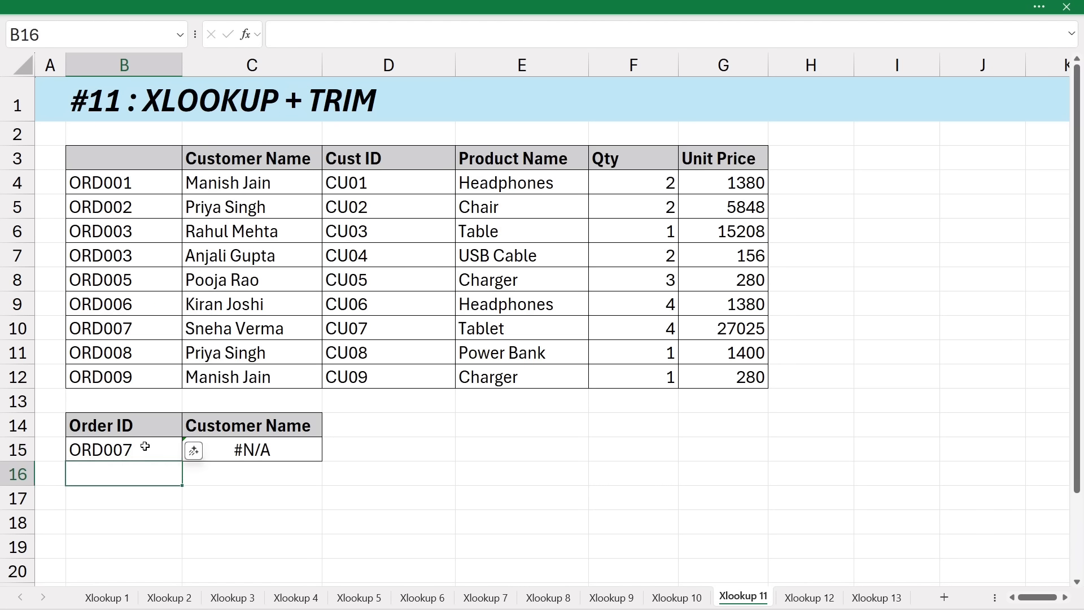
Inspect the contents of the order ID cells in B7:B11 for stray spaces around the text.
left_click(237, 523)
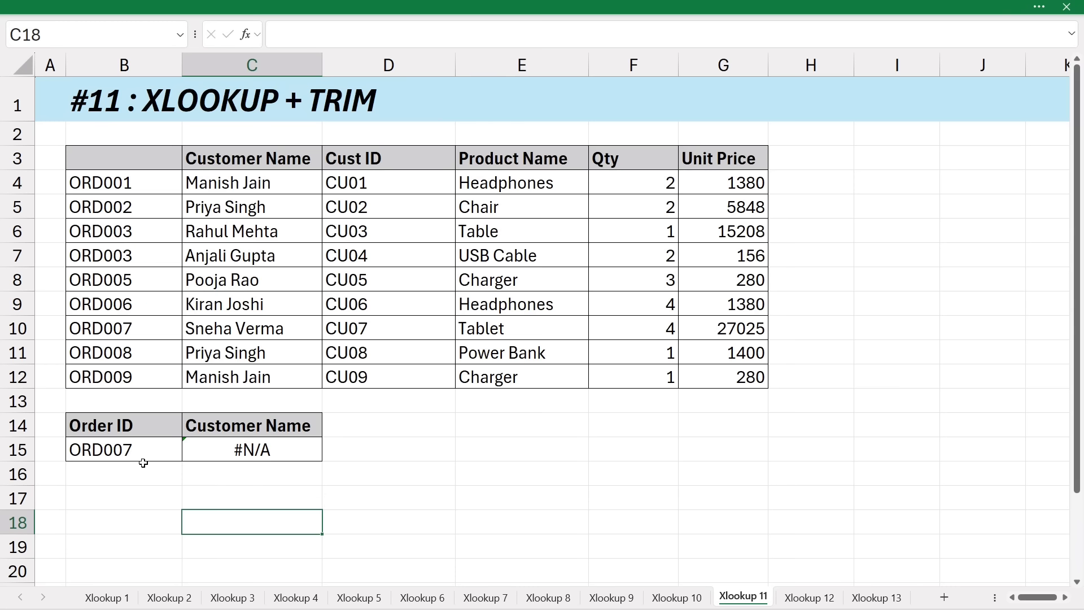
left_click(140, 328)
double_click(157, 328)
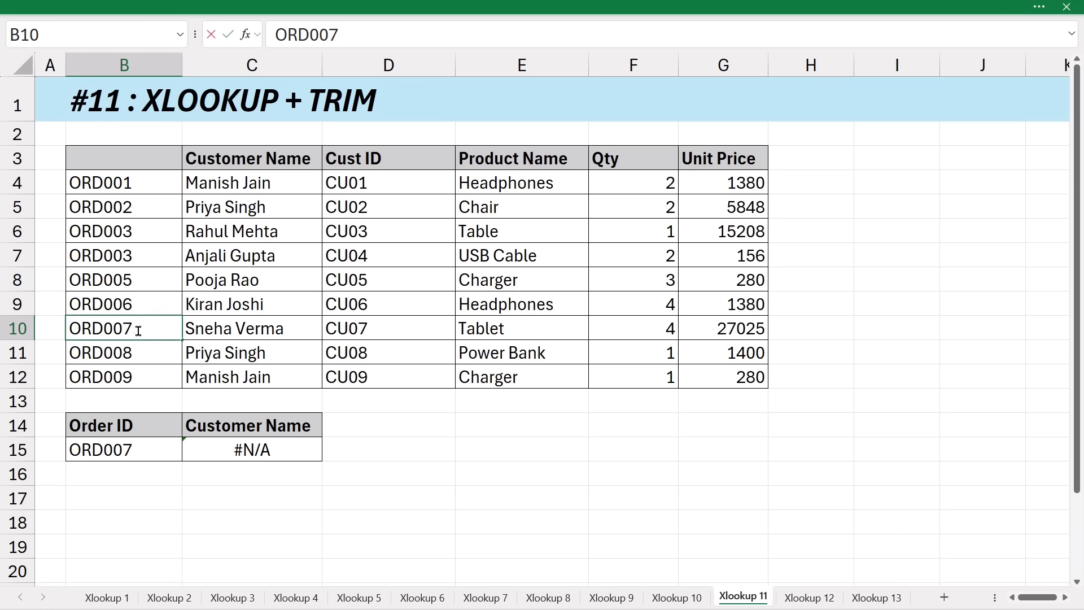
double_click(148, 329)
left_click(153, 277)
double_click(153, 277)
double_click(161, 299)
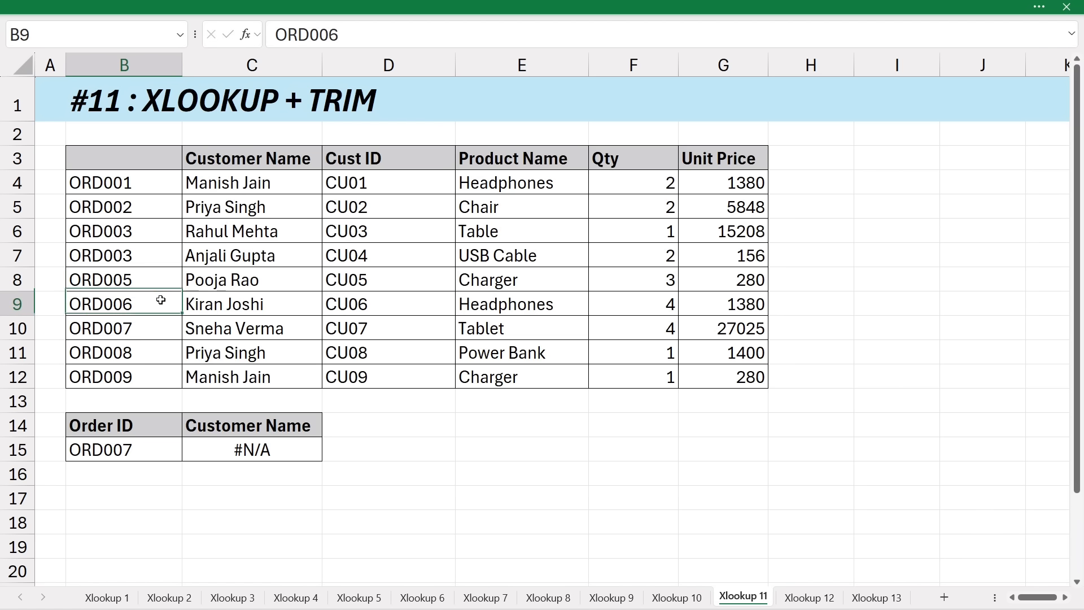
double_click(157, 355)
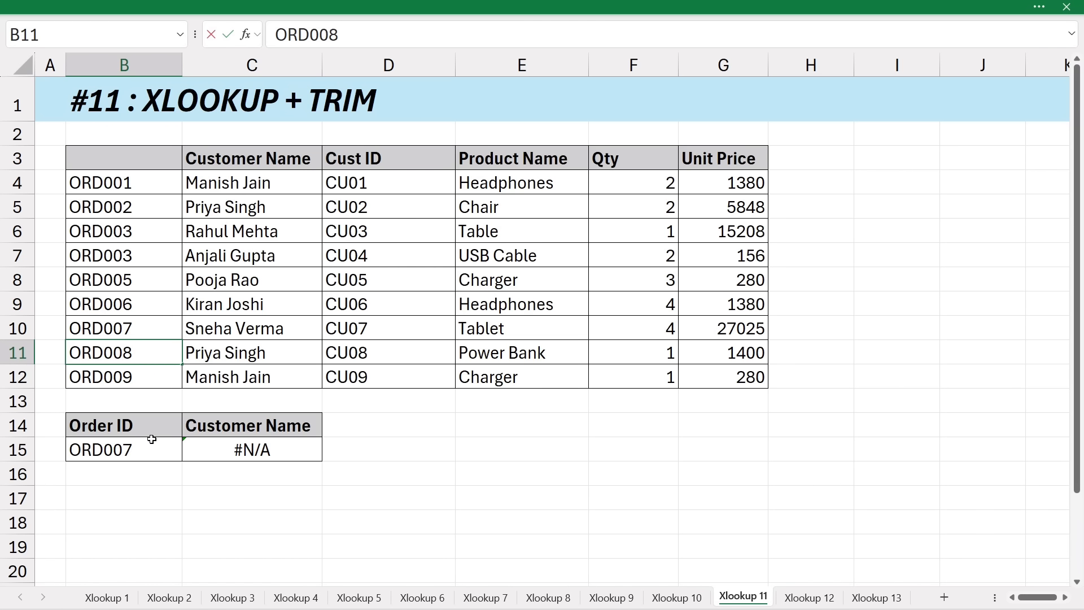
left_click(126, 248)
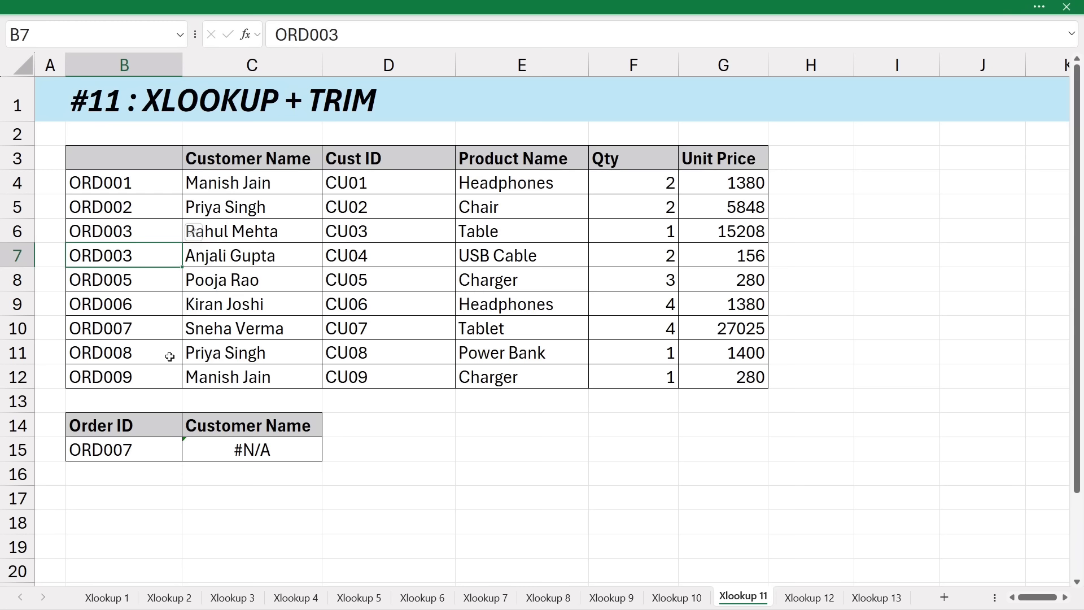
Enter =TRIM(B4) in I4 and fill the formula down to I12.
left_click(859, 175)
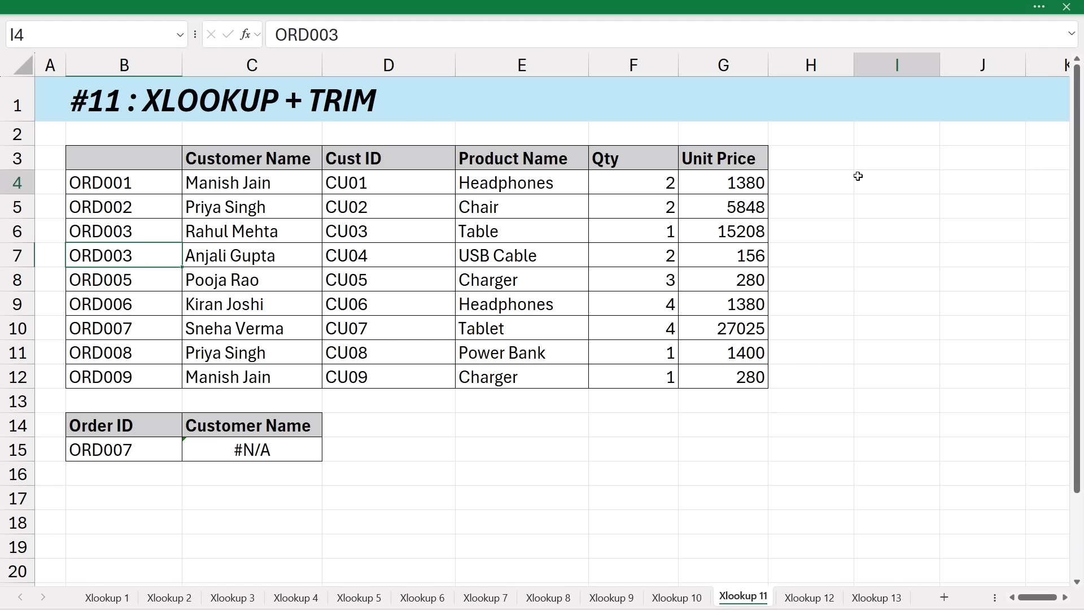
type("=")
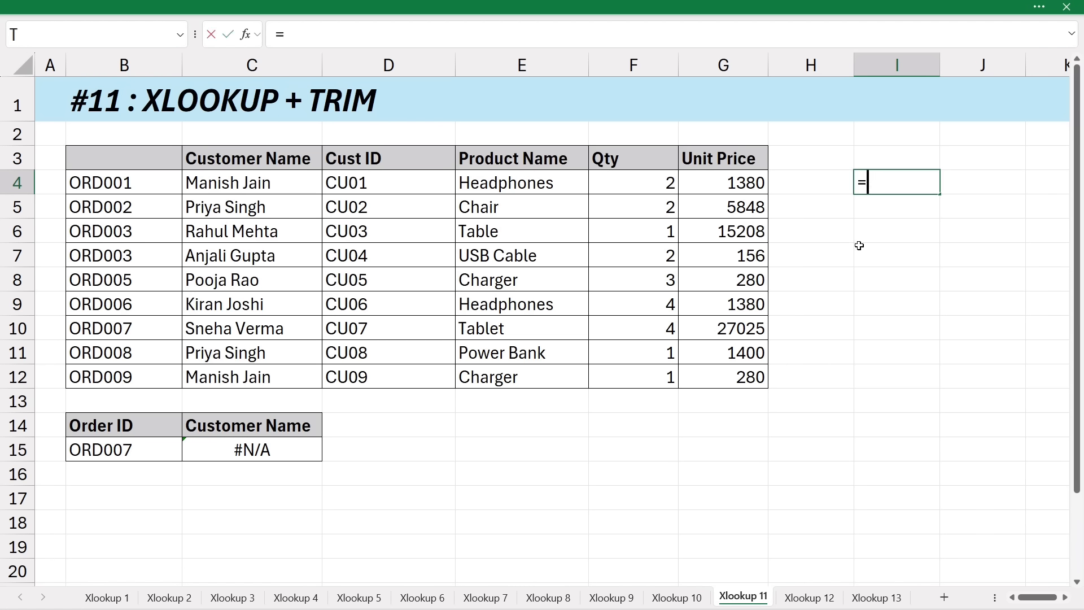
type("trim")
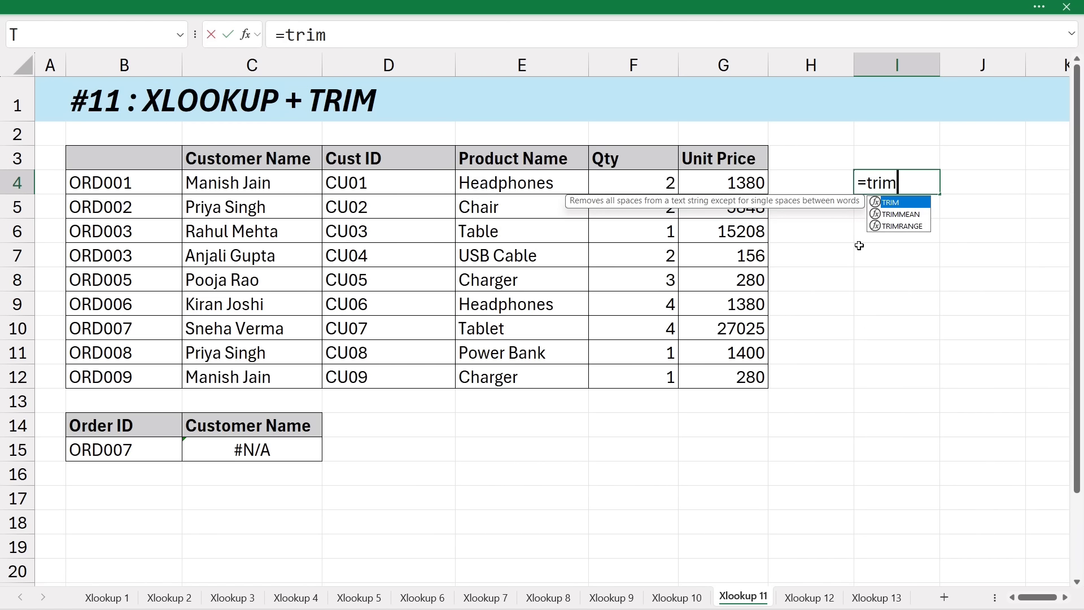
key("Tab")
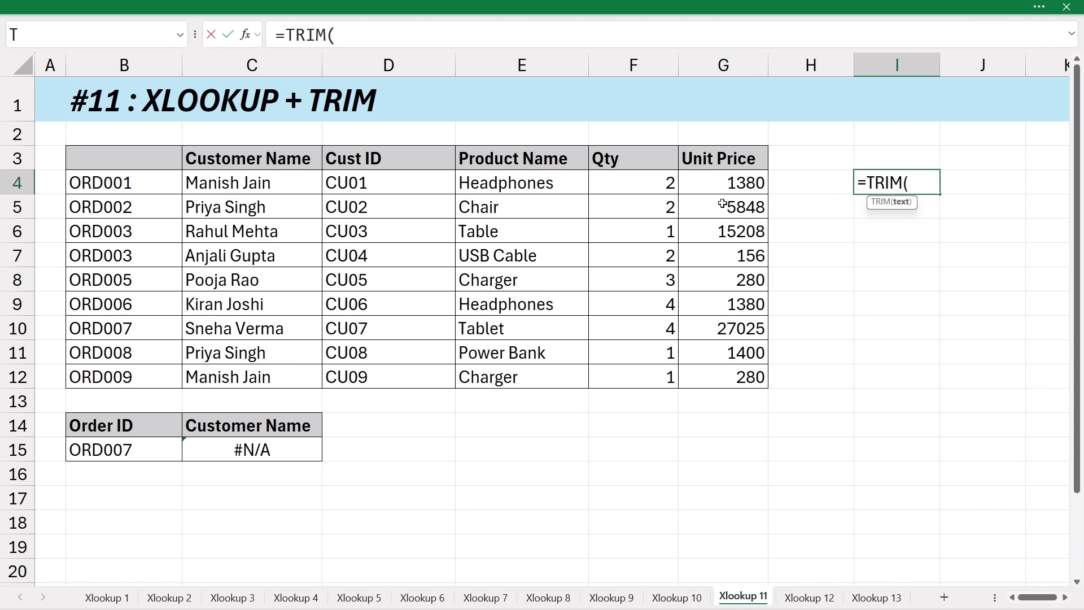
left_click(150, 179)
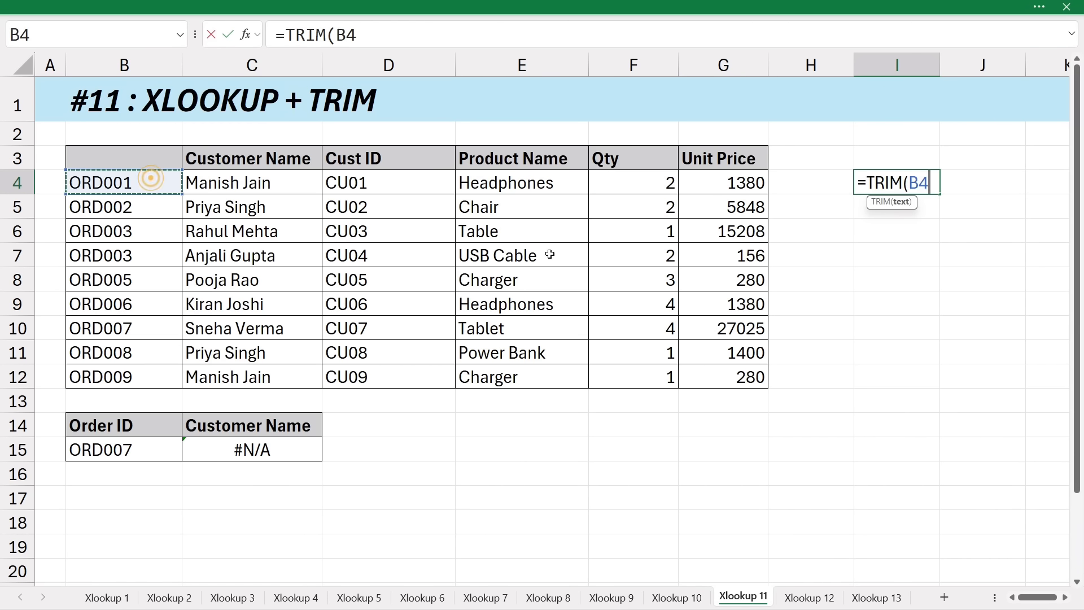
key("Return")
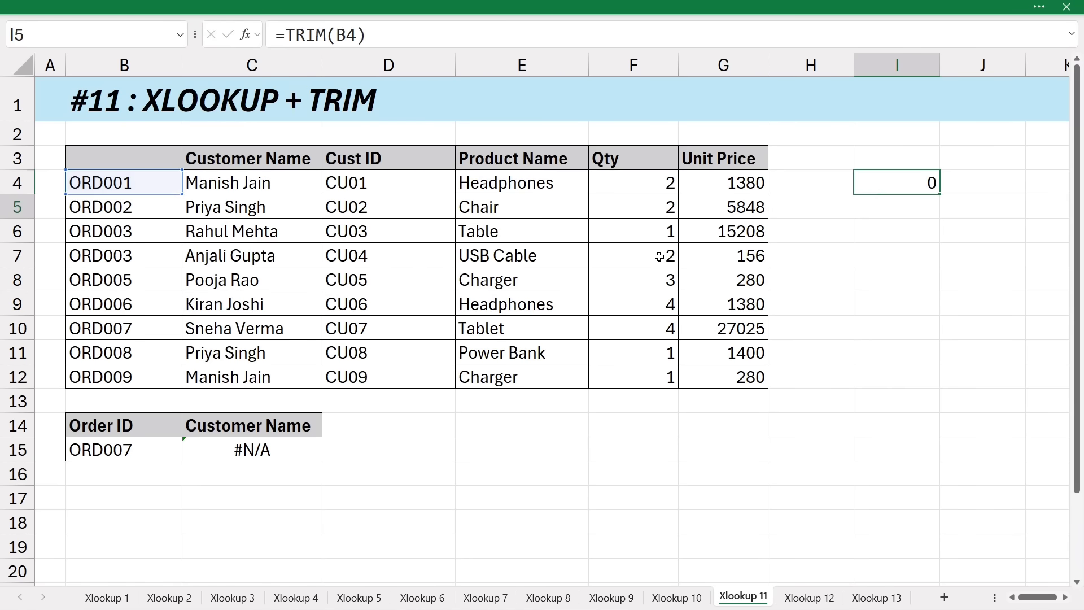
left_click(886, 184)
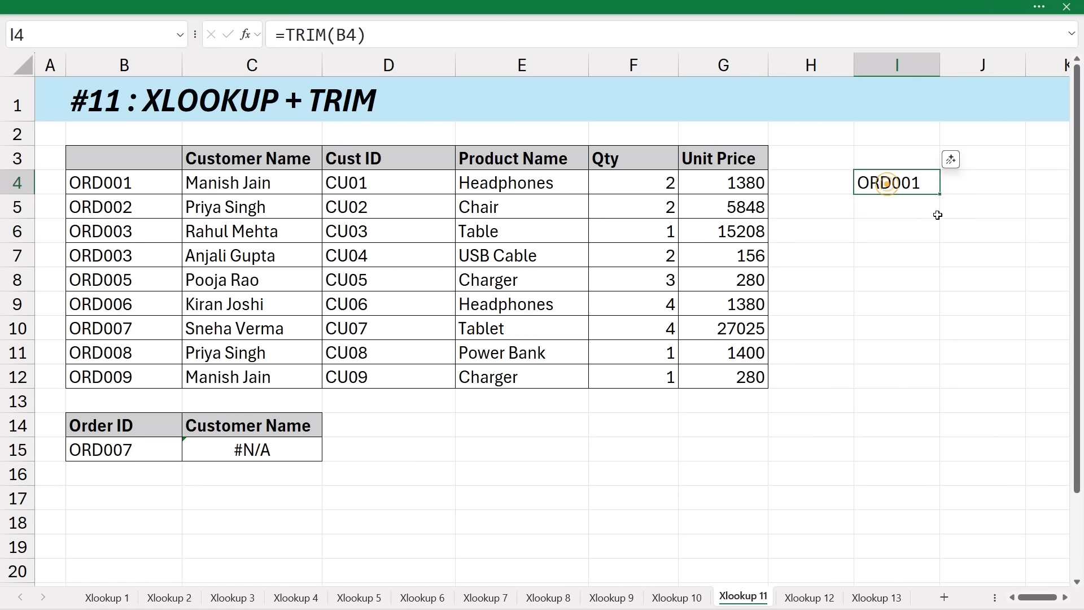
left_click_drag(940, 194, 905, 384)
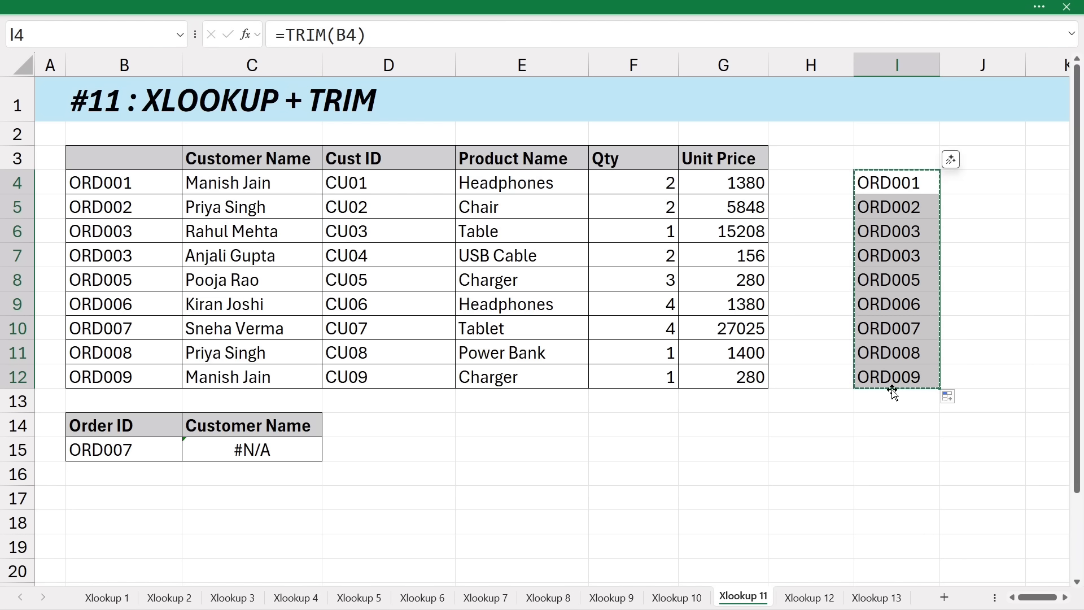
Paste the trimmed order IDs from I4:I12 as values over B4:B12 and check the cells for stray spaces.
left_click_drag(138, 188, 155, 374)
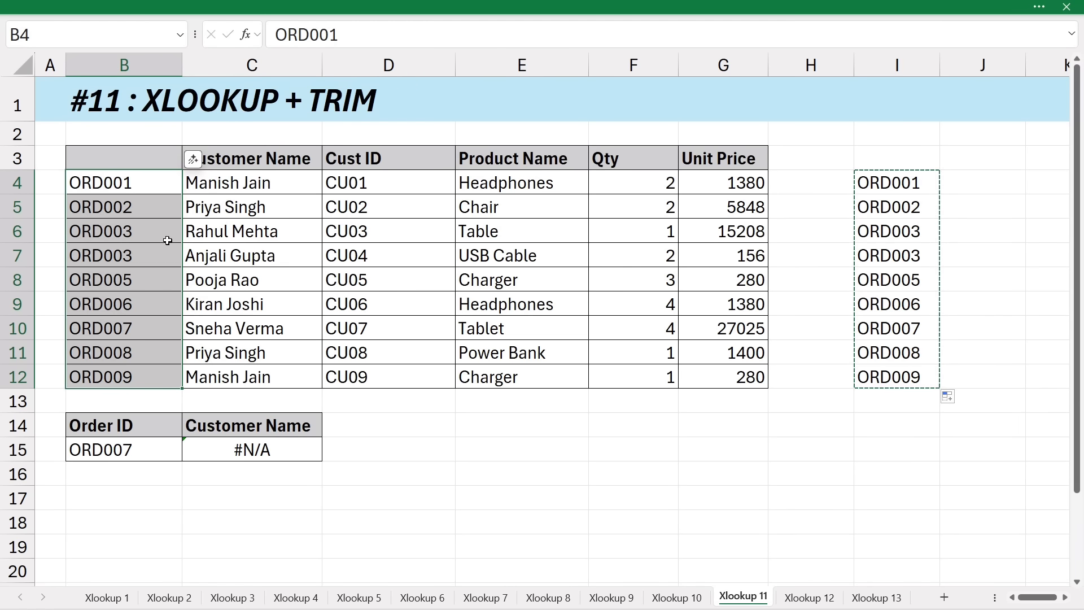
key("ctrl+v")
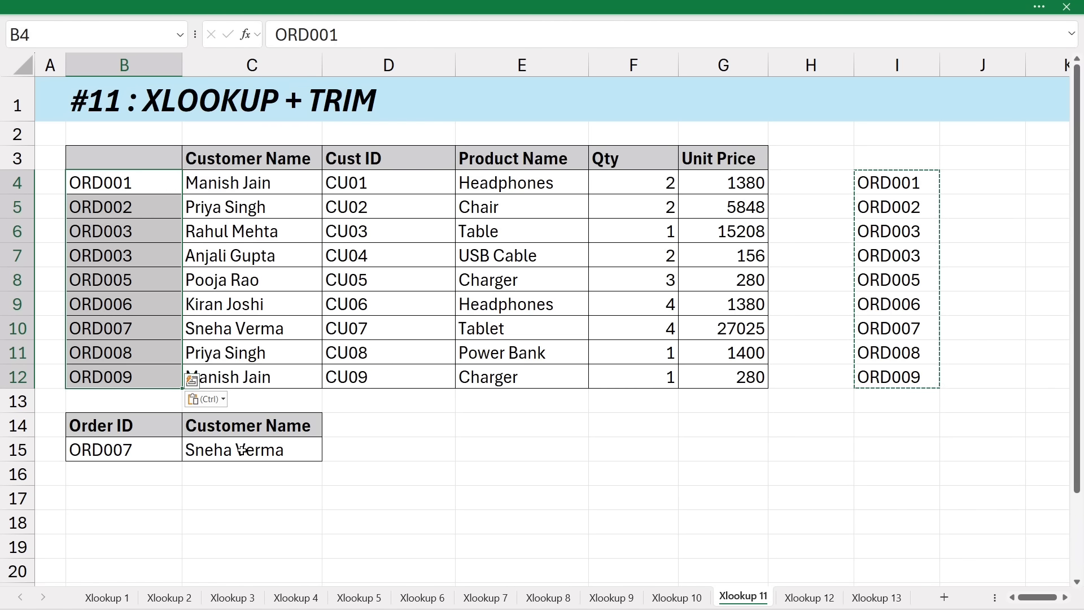
left_click(161, 330)
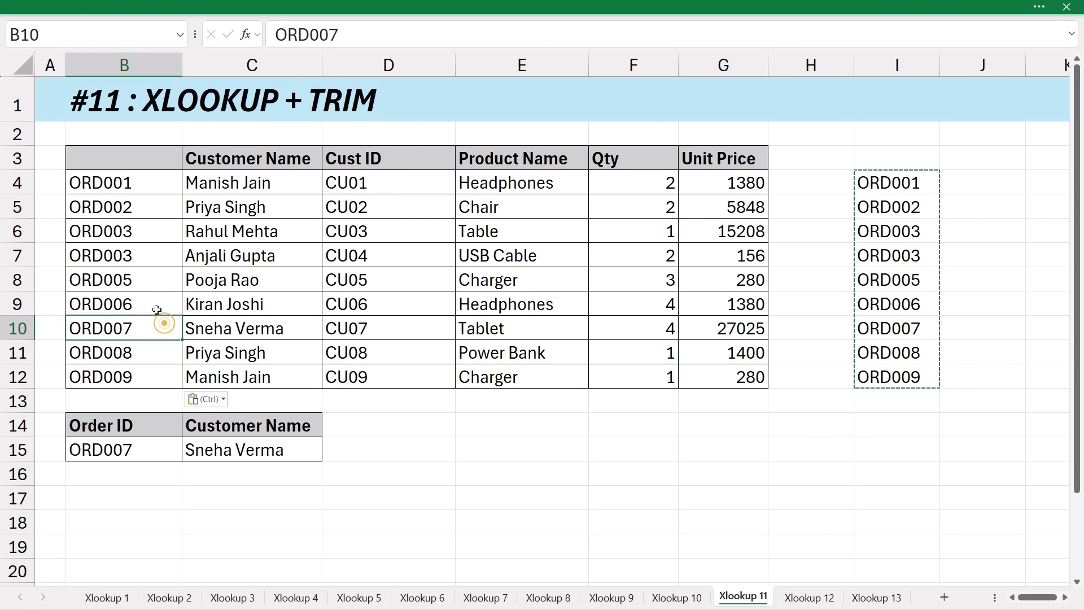
double_click(154, 283)
left_click(150, 307)
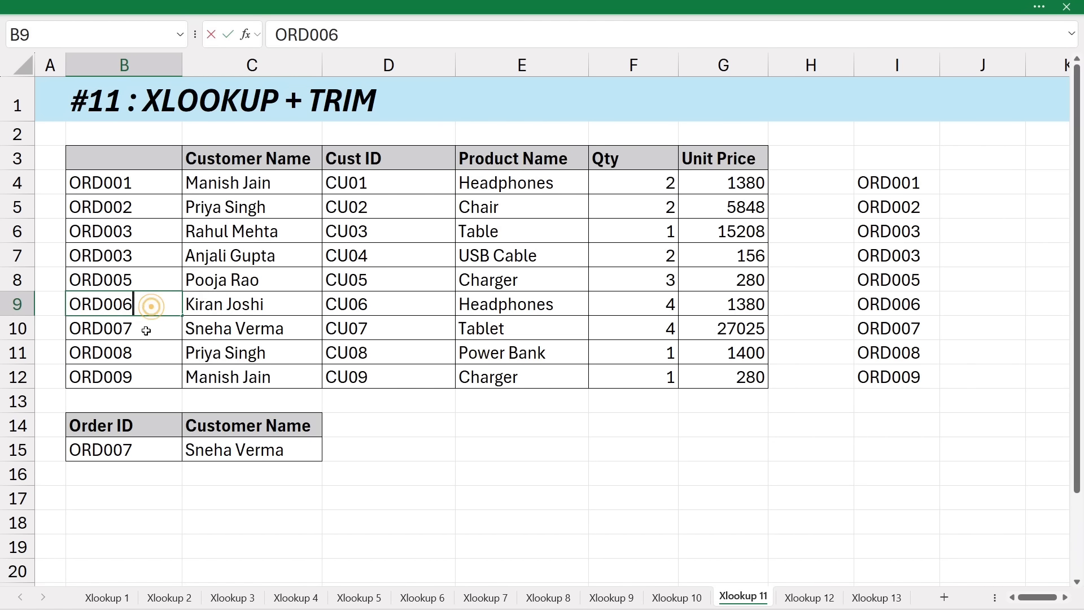
left_click(146, 330)
double_click(151, 277)
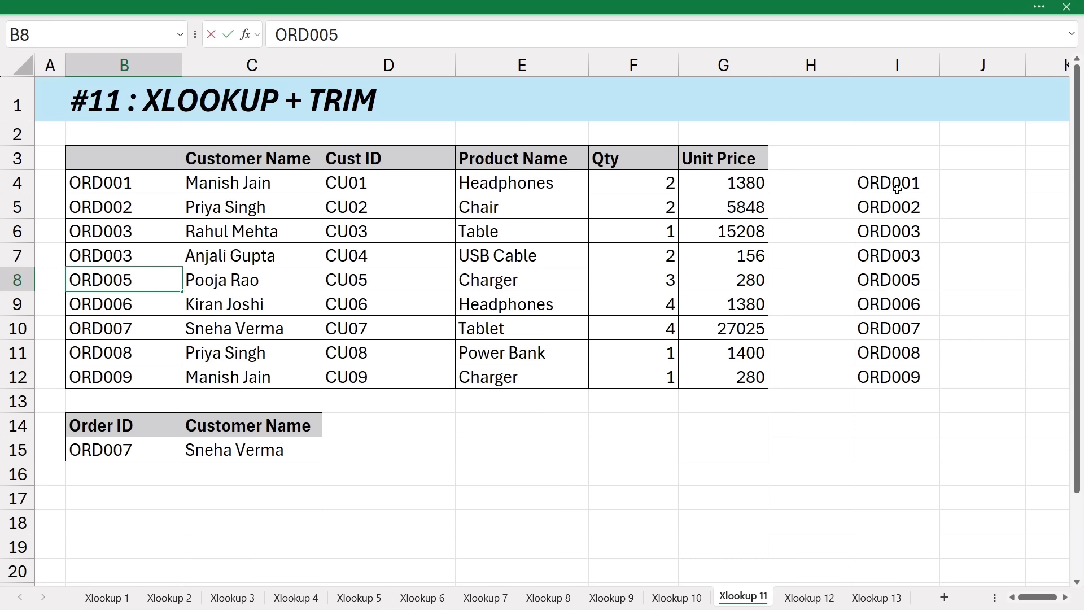
Review the TRIM formula in I6 and the cleaned order IDs in B4:B12.
double_click(891, 232)
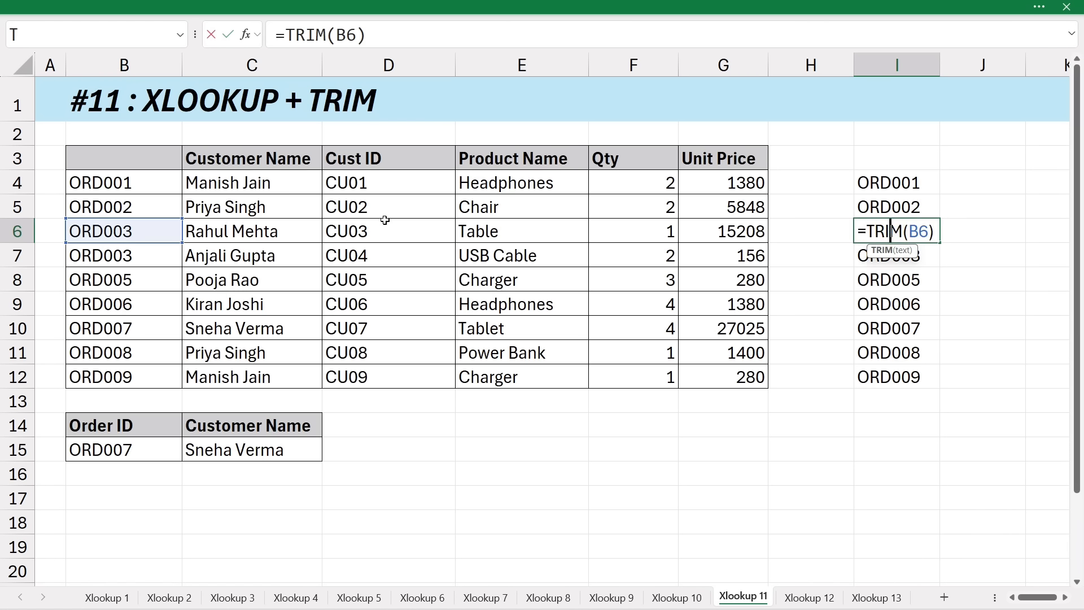
key("ctrl+Return")
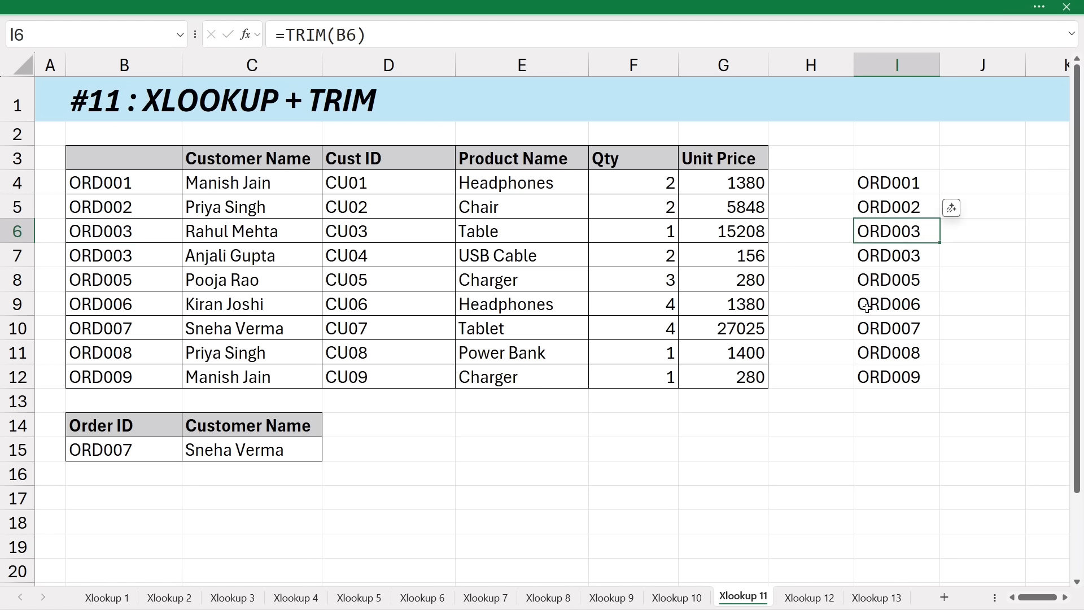
left_click_drag(134, 189, 143, 372)
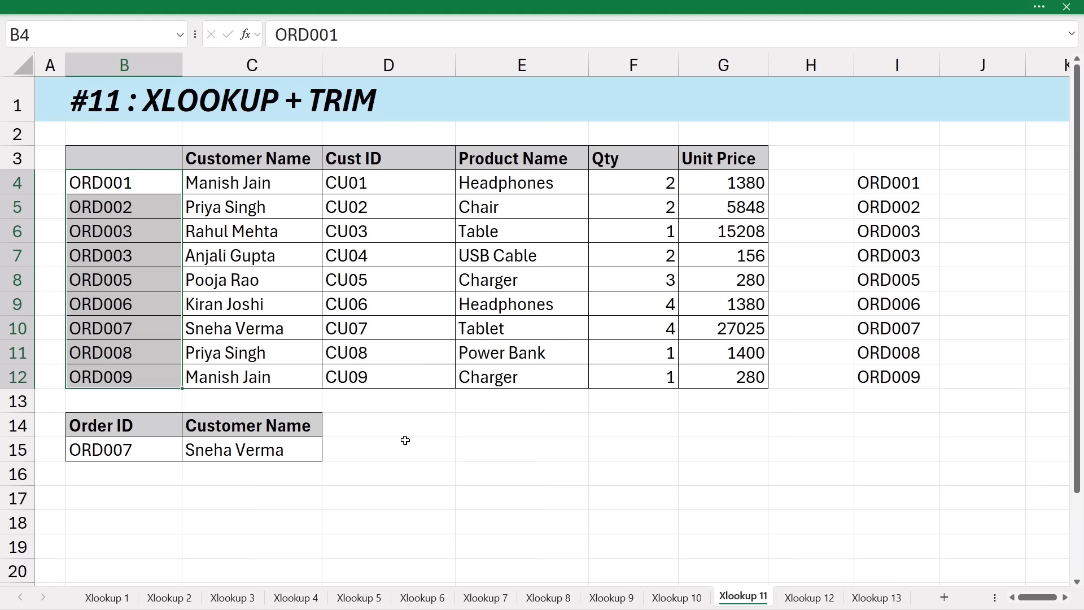
left_click(676, 498)
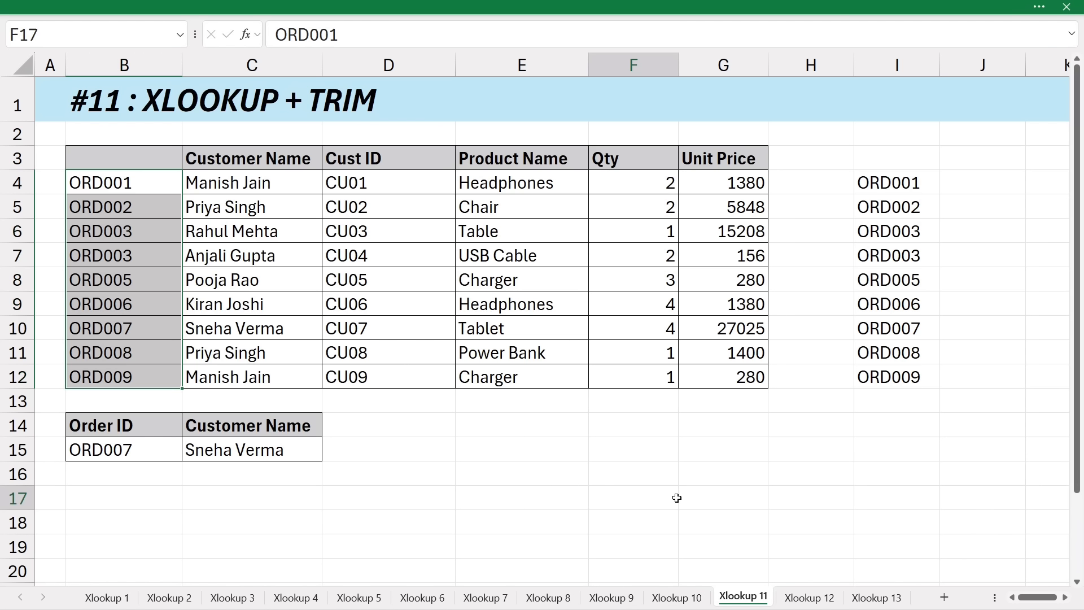
On the Xlookup 12 sheet, enter =XLOOKUP(B16,B3:B12,C3:C12) in C16.
left_click(804, 596)
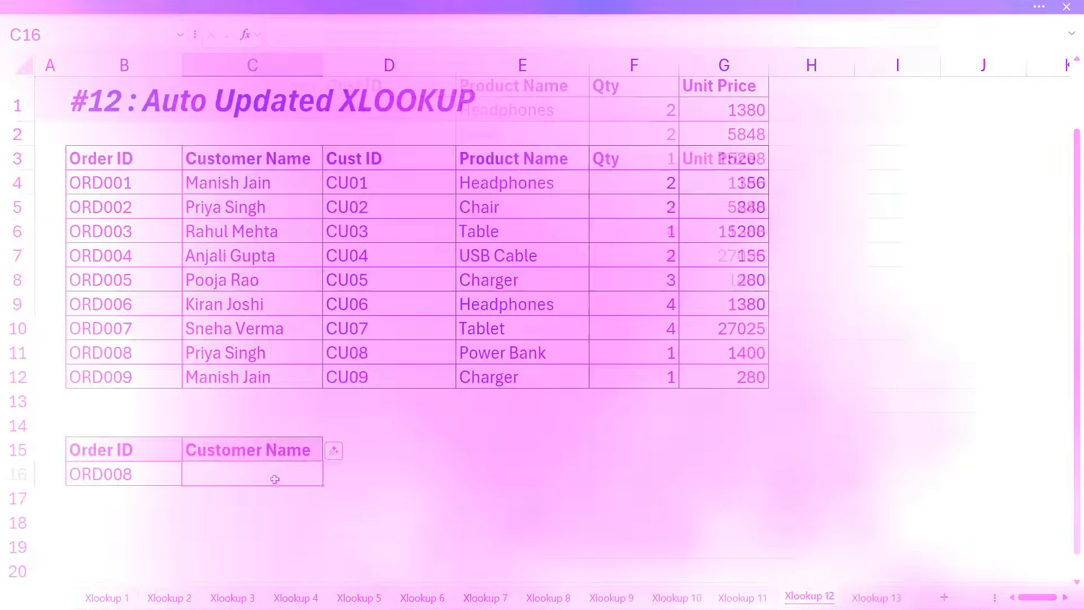
type("=xlook")
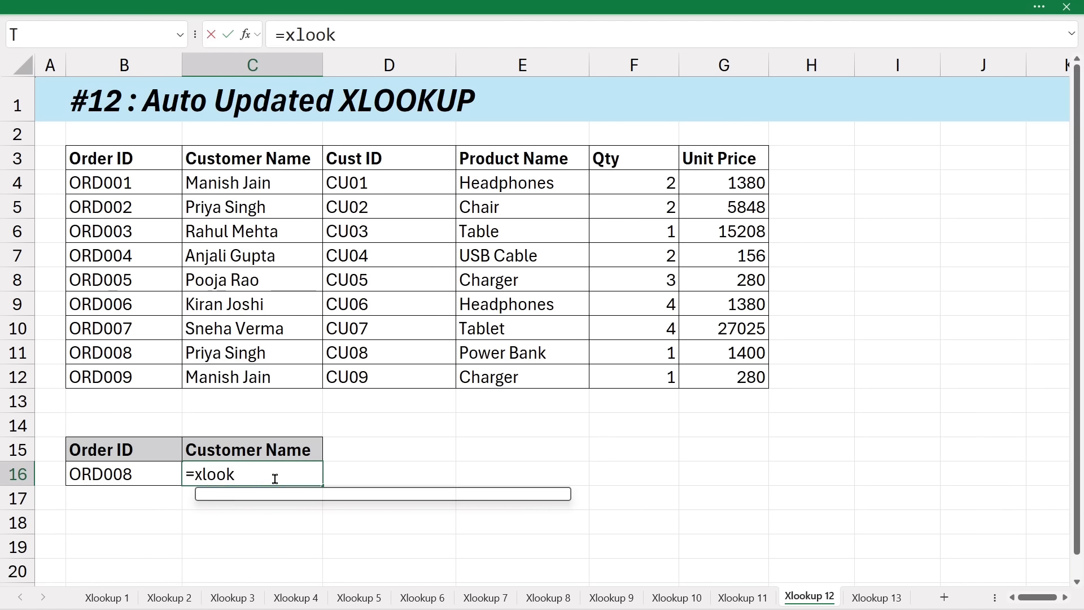
key("Tab")
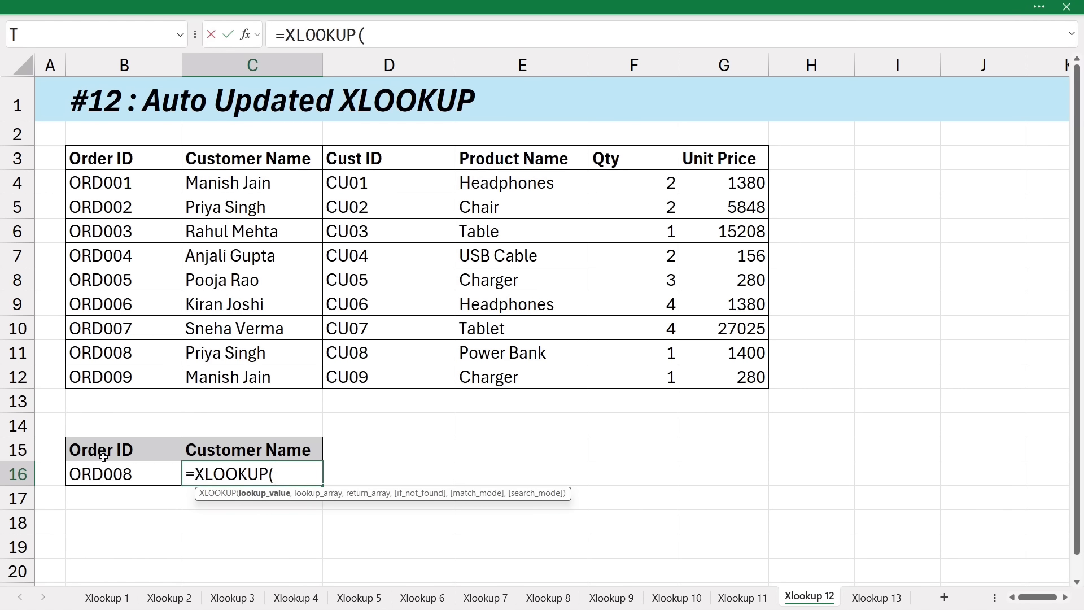
left_click(140, 478)
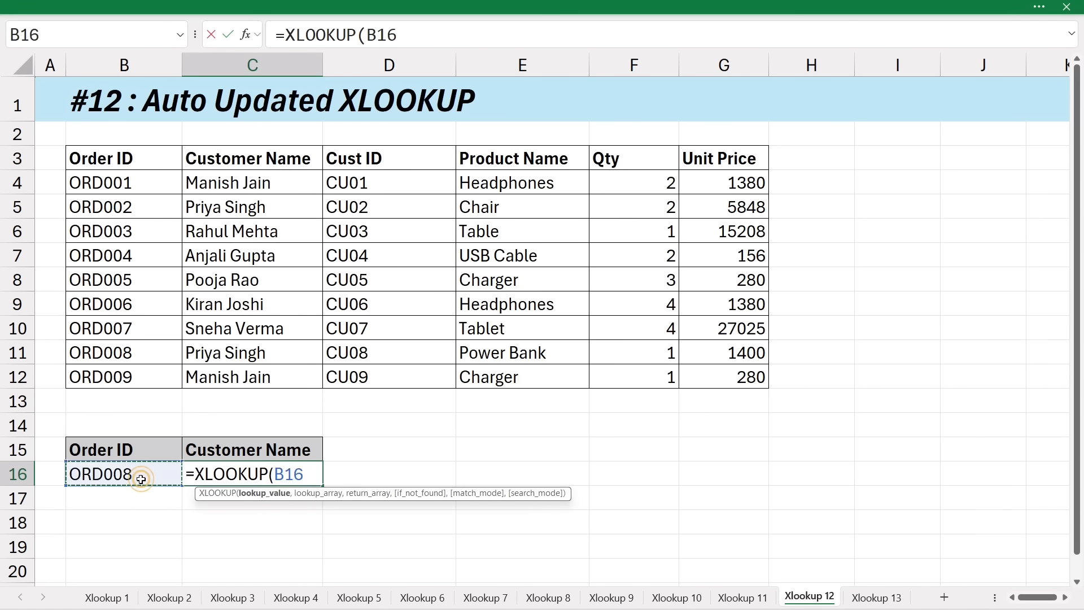
type(",")
left_click_drag(127, 159, 118, 363)
type(",")
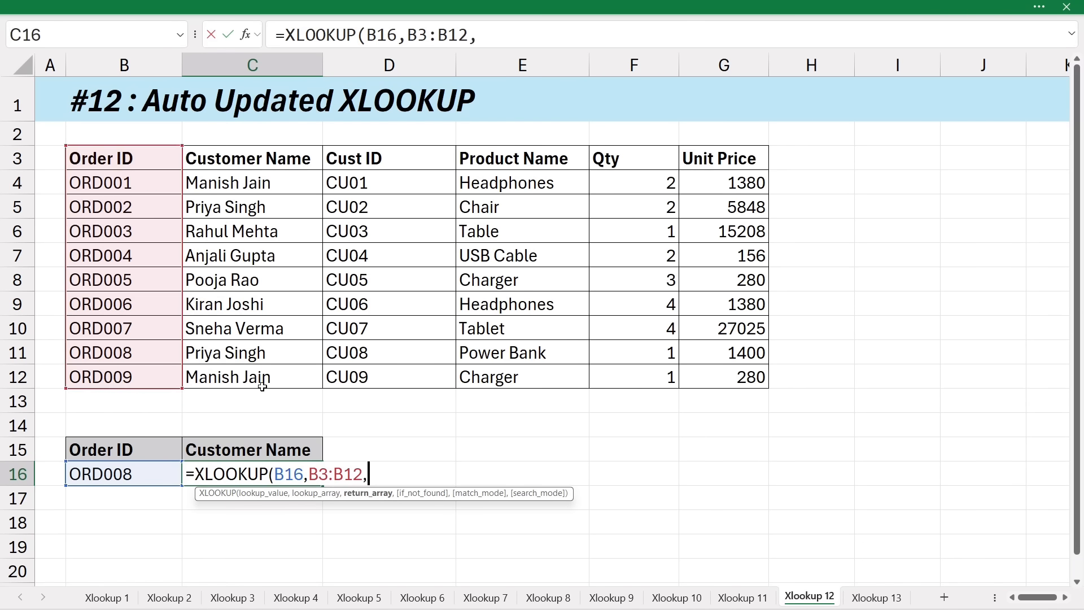
left_click_drag(262, 156, 273, 376)
key("Return")
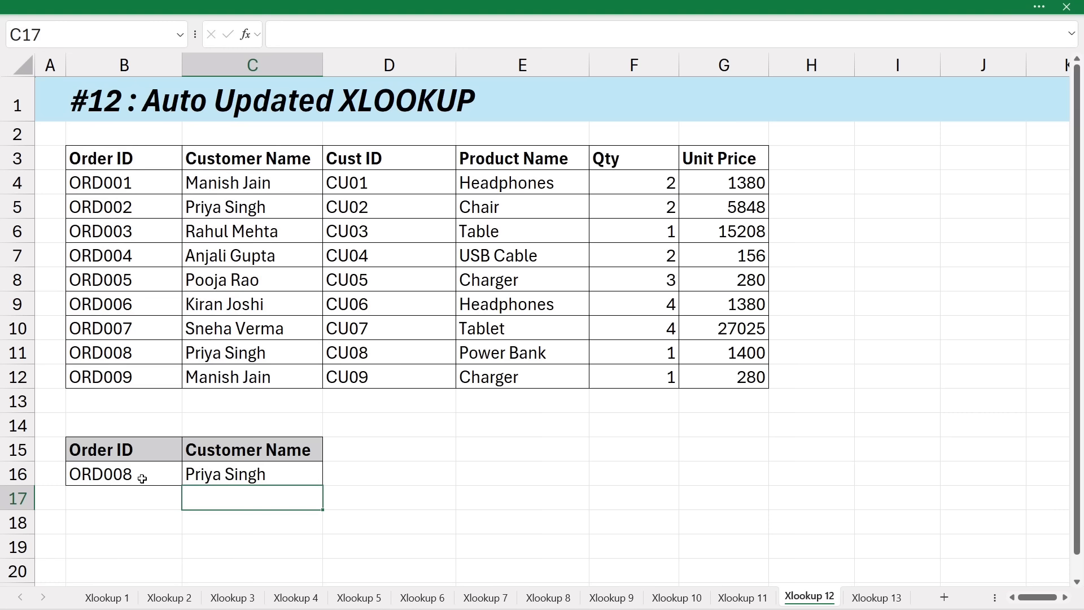
Extend the order ID series from B11:B12 into B13 and enter xyz as the customer name in C13.
left_click(145, 410)
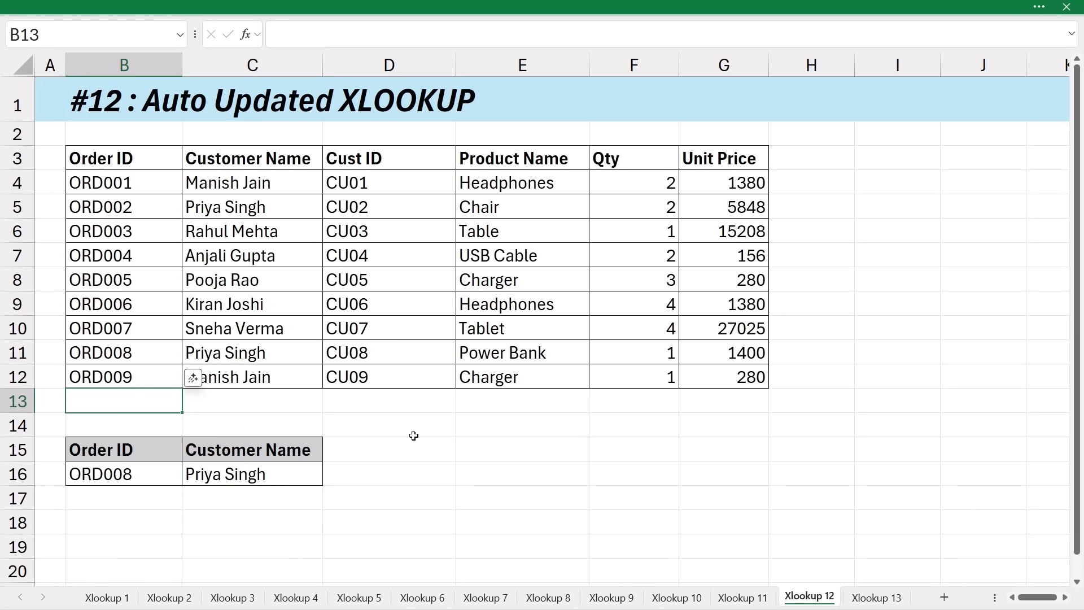
left_click_drag(163, 358, 187, 409)
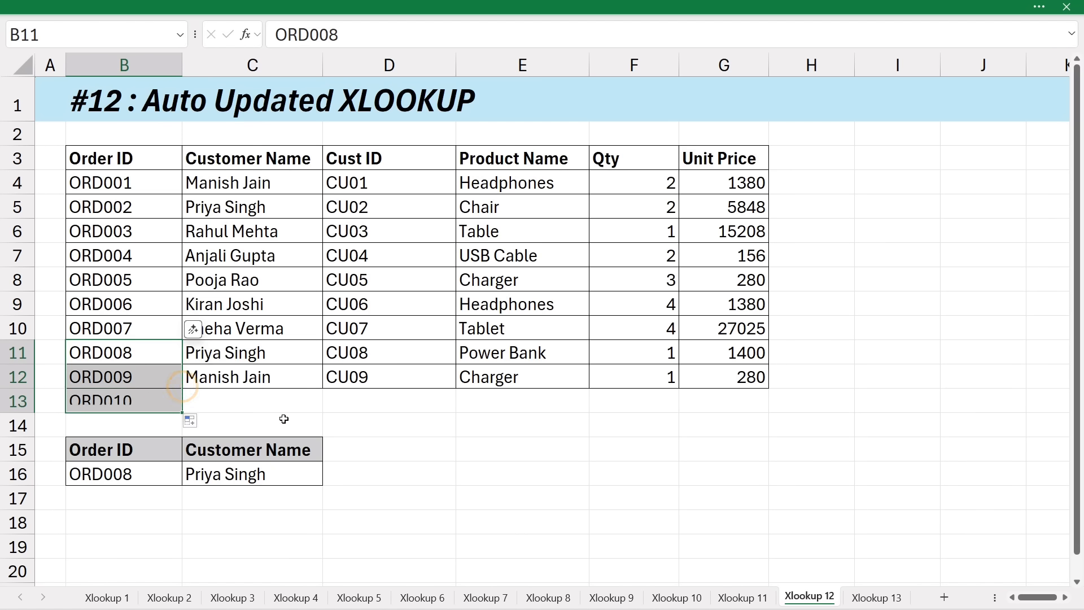
left_click(148, 403)
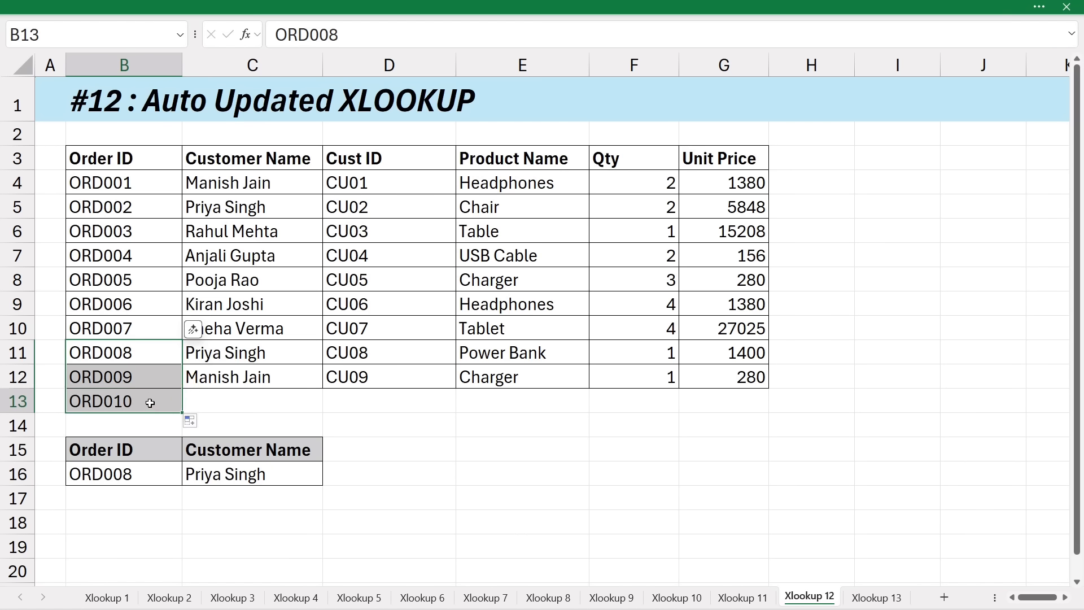
left_click(237, 402)
type("xyz")
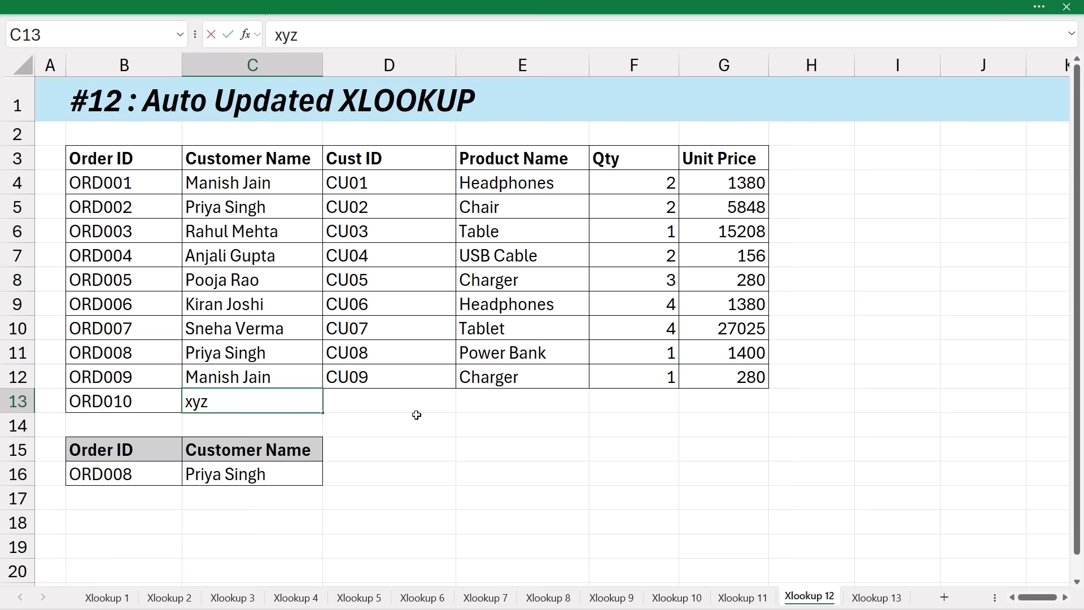
left_click(518, 402)
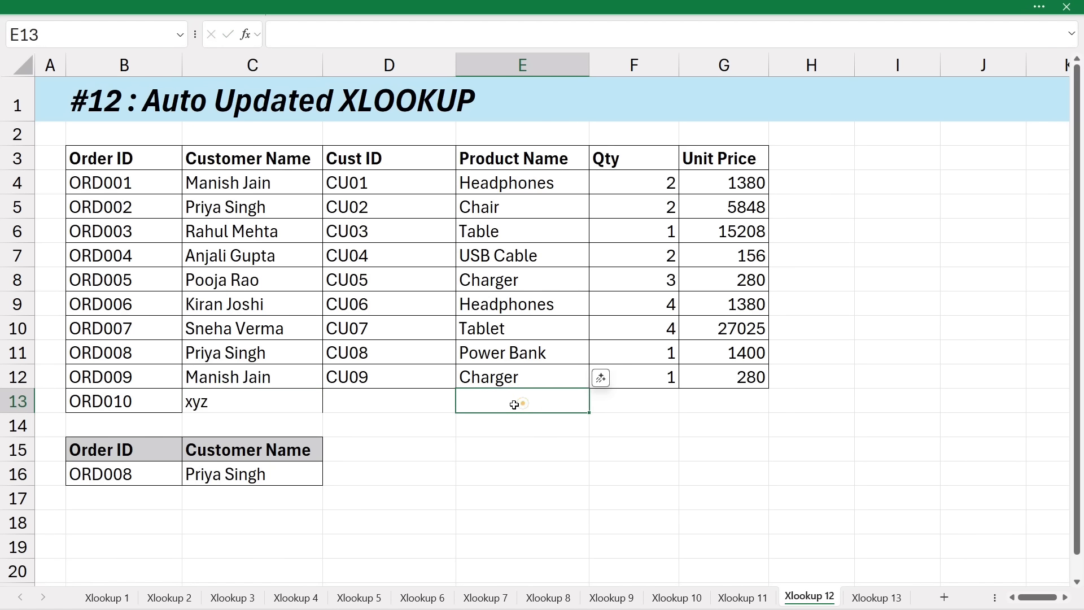
Replace the last digit of the lookup order ID in B16 with 10.
left_click(131, 474)
double_click(133, 475)
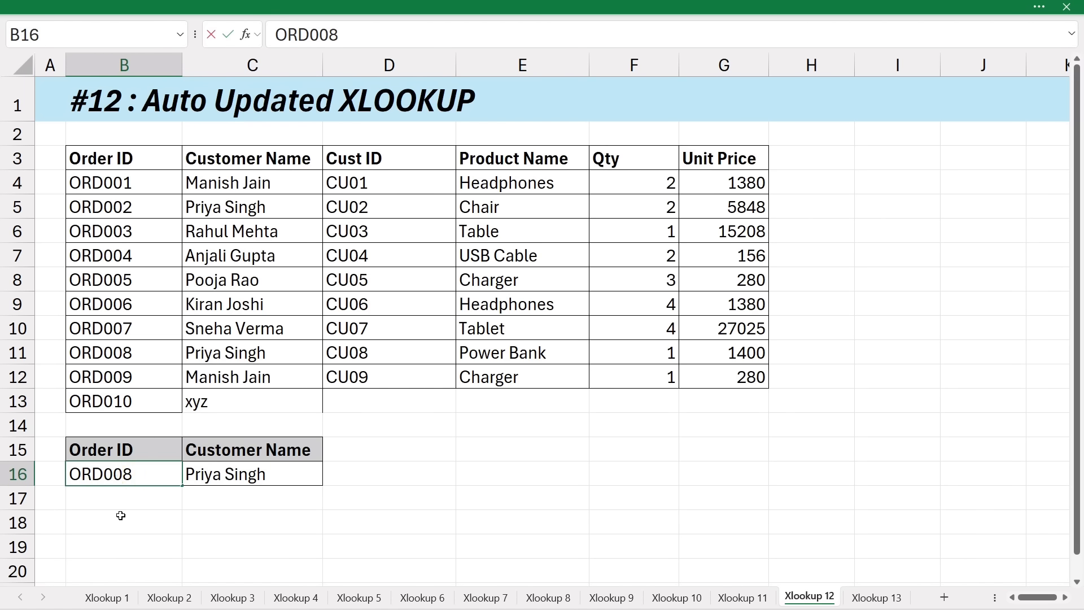
key("BackSpace")
type("10")
left_click(218, 553)
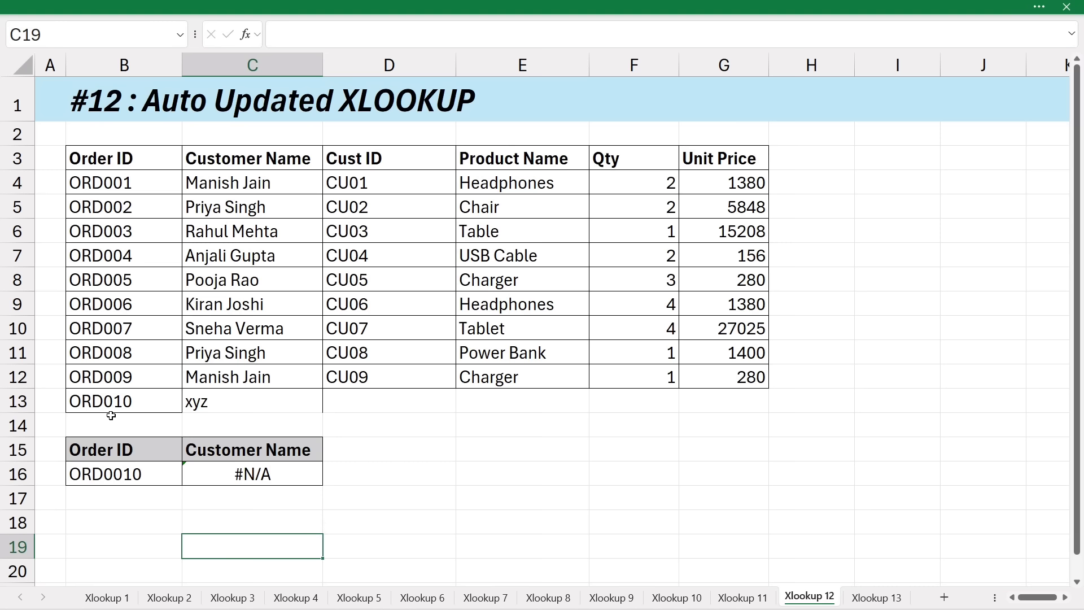
Review the ranges used by the XLOOKUP formula in C16 and clear the formula from the cell.
double_click(215, 475)
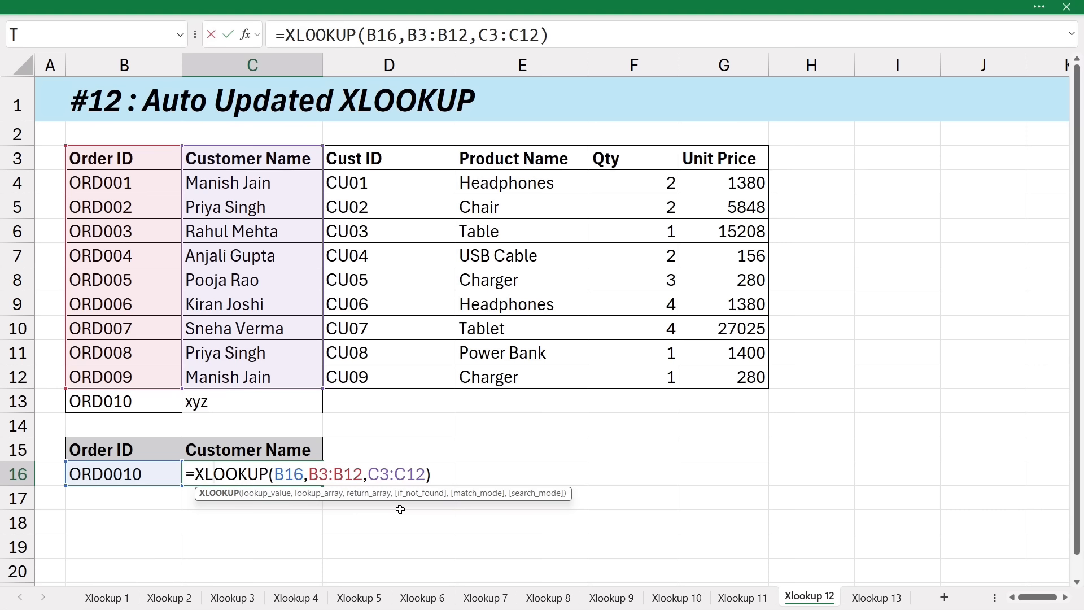
key("ctrl+Return")
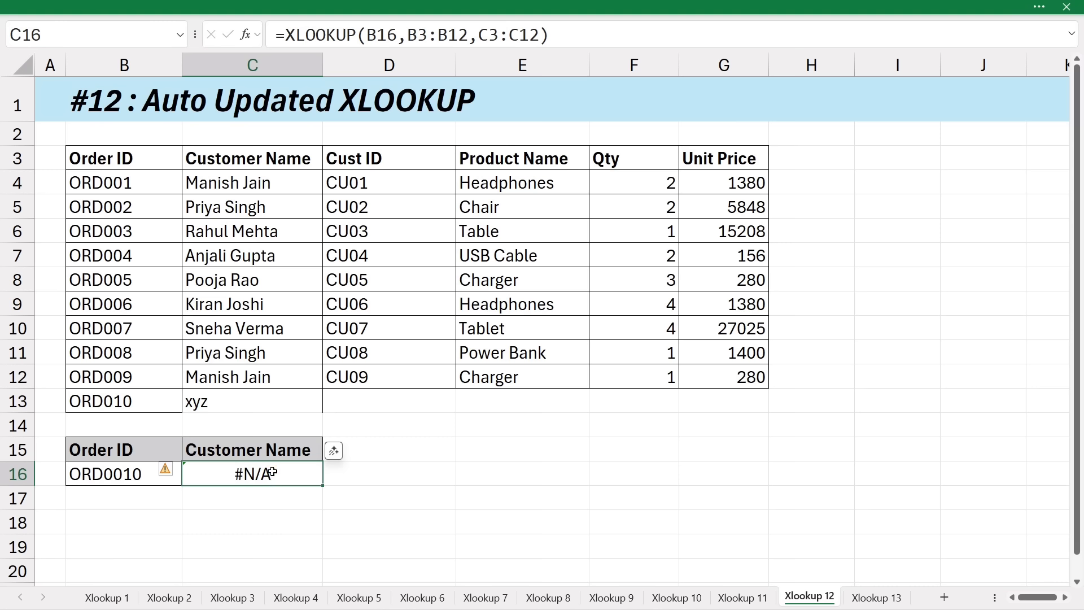
key("Delete")
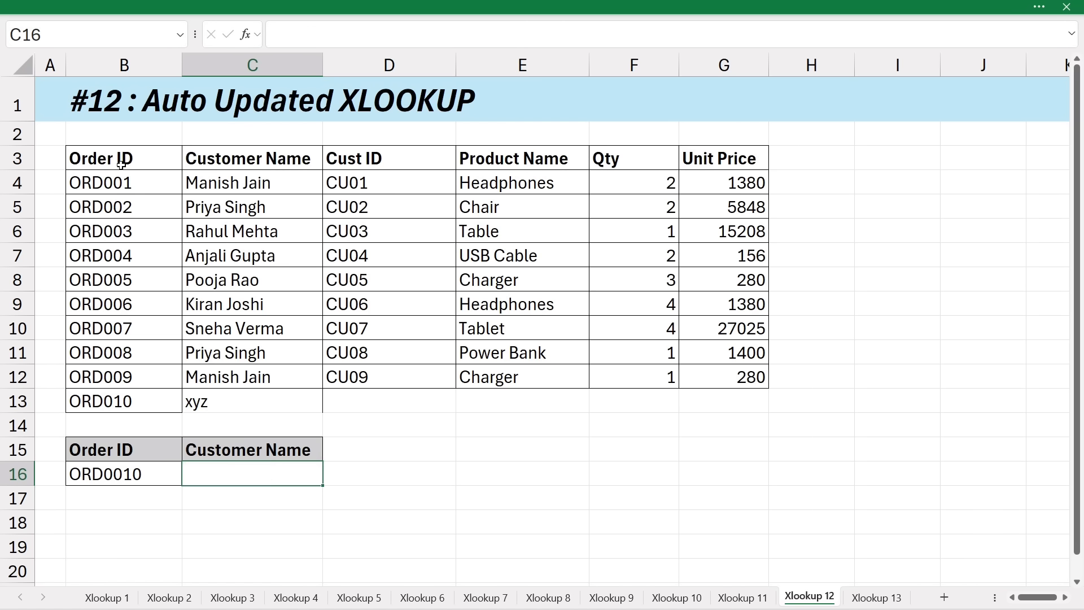
Convert the order data in B3:G12 into a table with headers.
left_click_drag(121, 165, 704, 381)
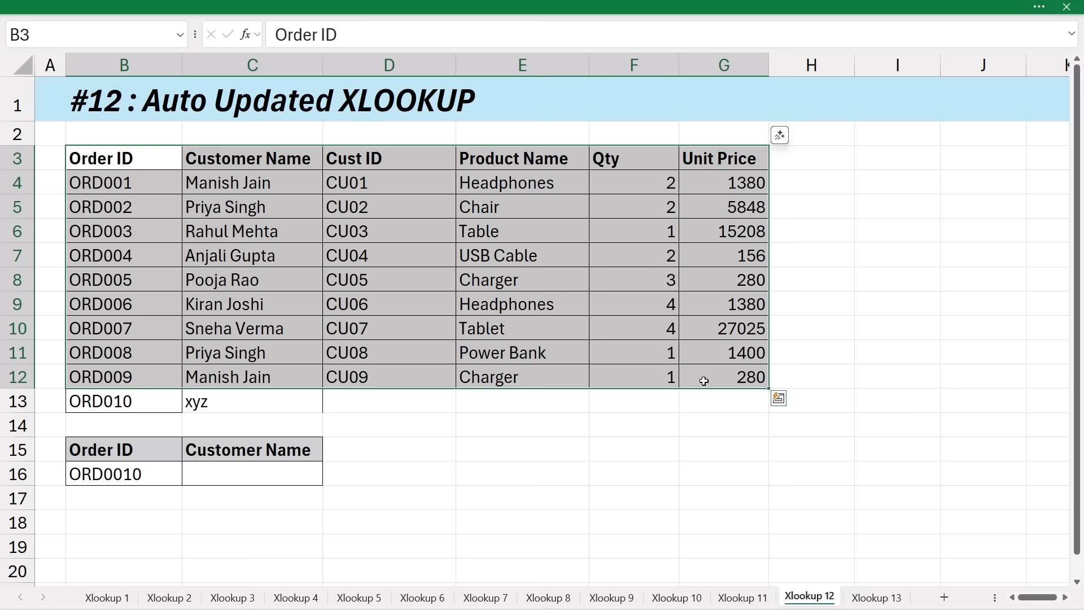
key("ctrl+t")
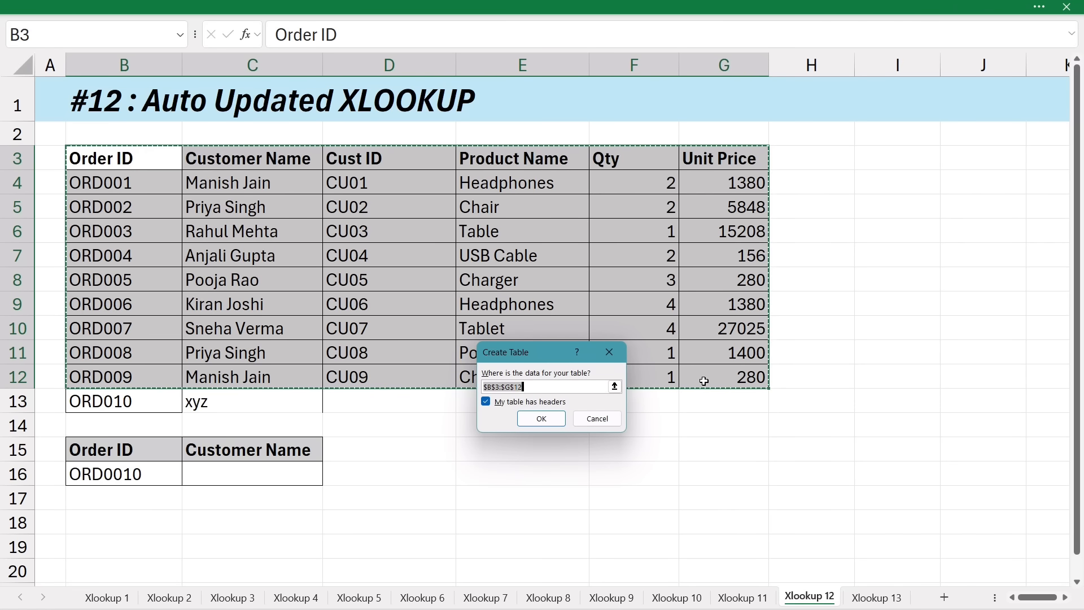
left_click(532, 421)
left_click(314, 484)
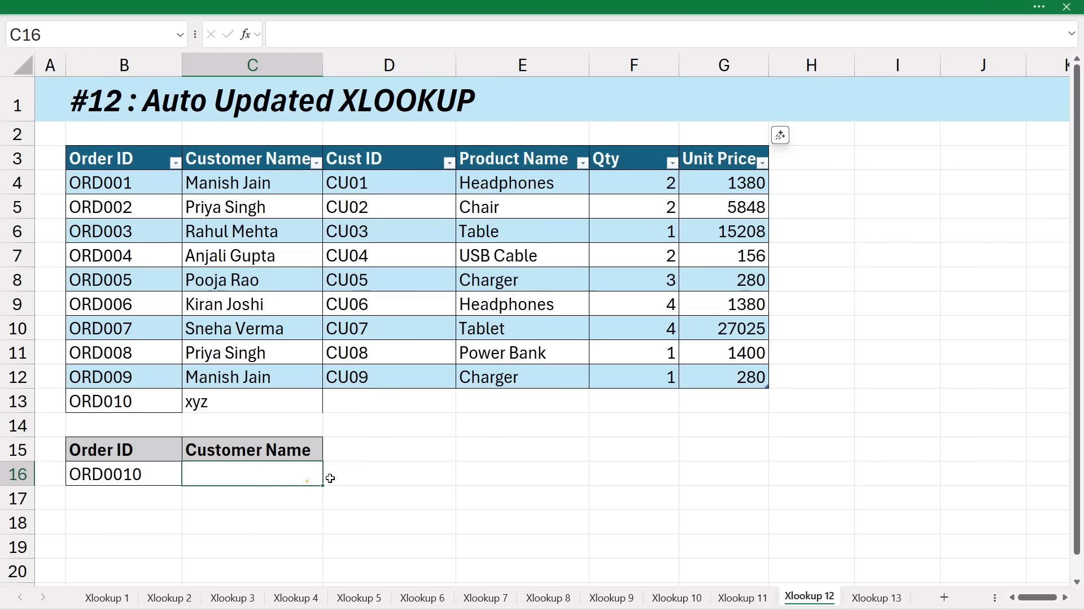
Delete row 13 below the table and insert a blank row above the lookup block to keep its spacing.
left_click(15, 401)
right_click(15, 402)
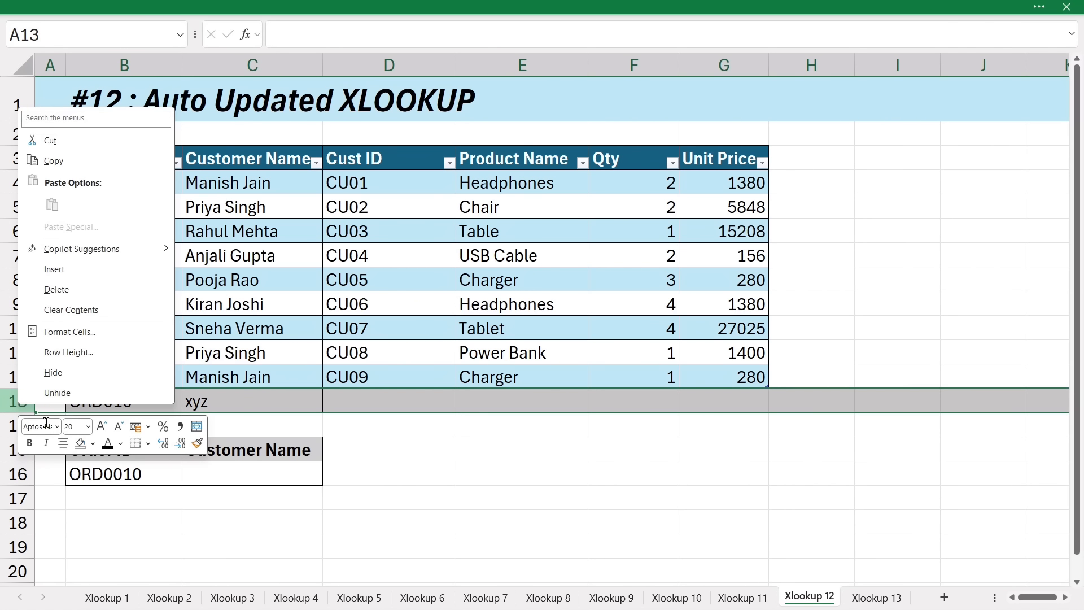
left_click(63, 289)
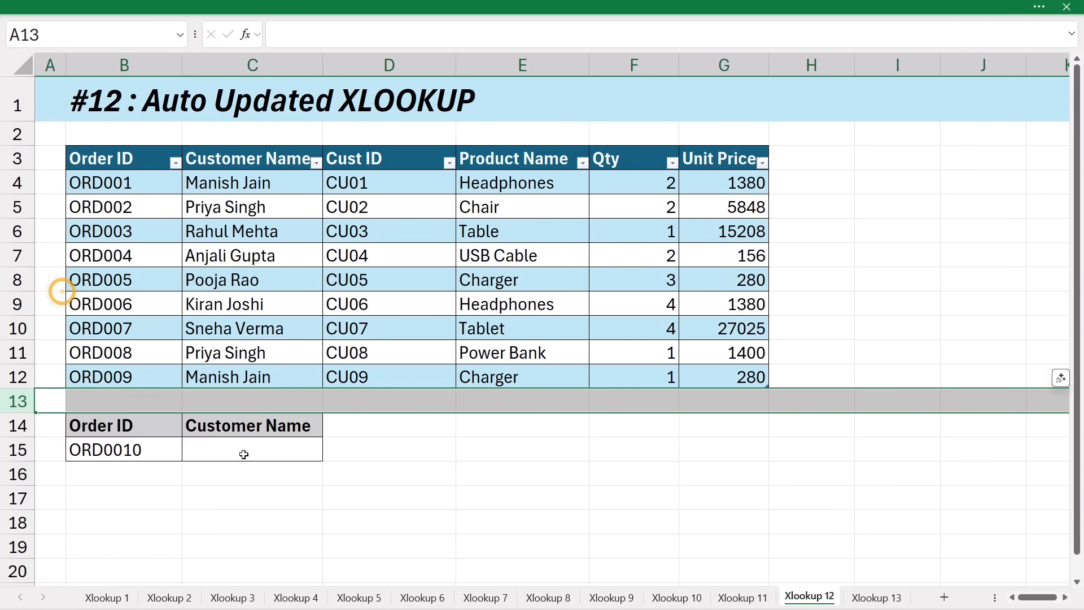
right_click(25, 408)
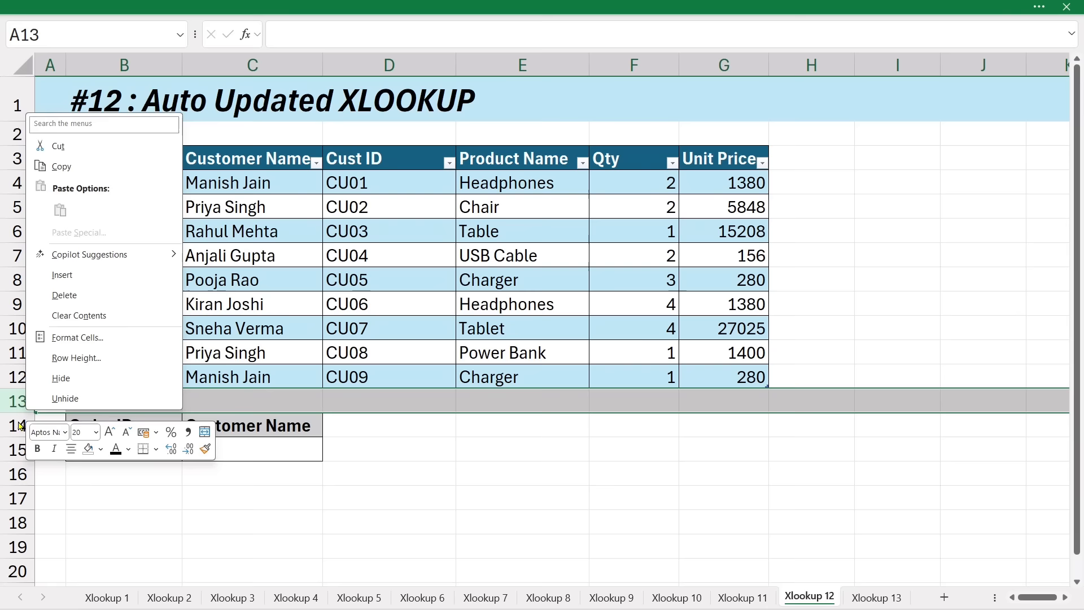
right_click(21, 425)
left_click(62, 283)
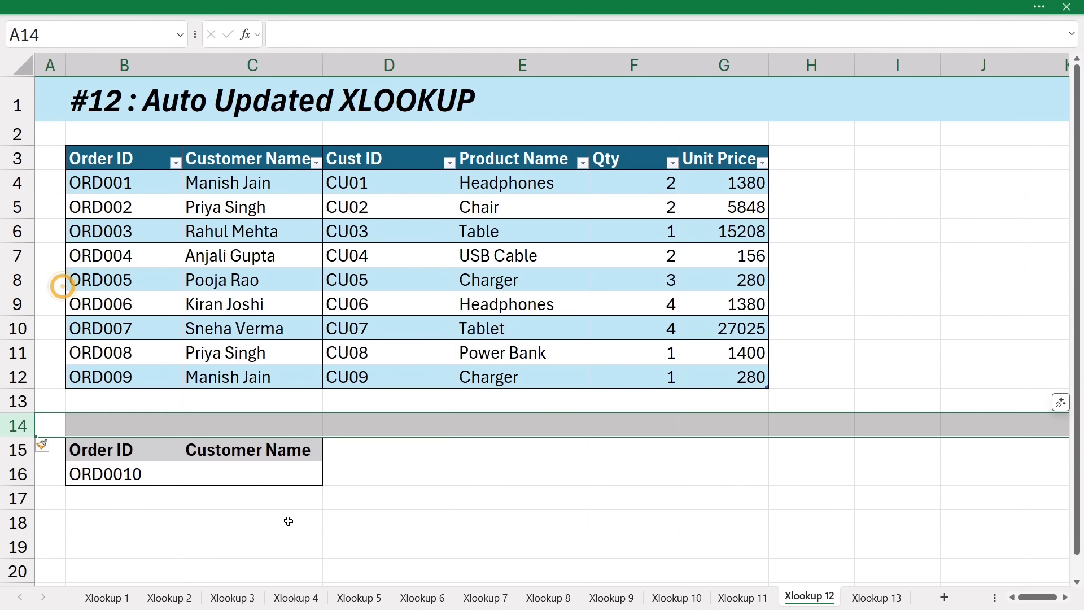
Enter =XLOOKUP(B16,Table2[[#All],[Order ID]],Table2[[#All],[Customer Name]]) in C16.
left_click(289, 521)
key("Up")
key("Up")
type("=")
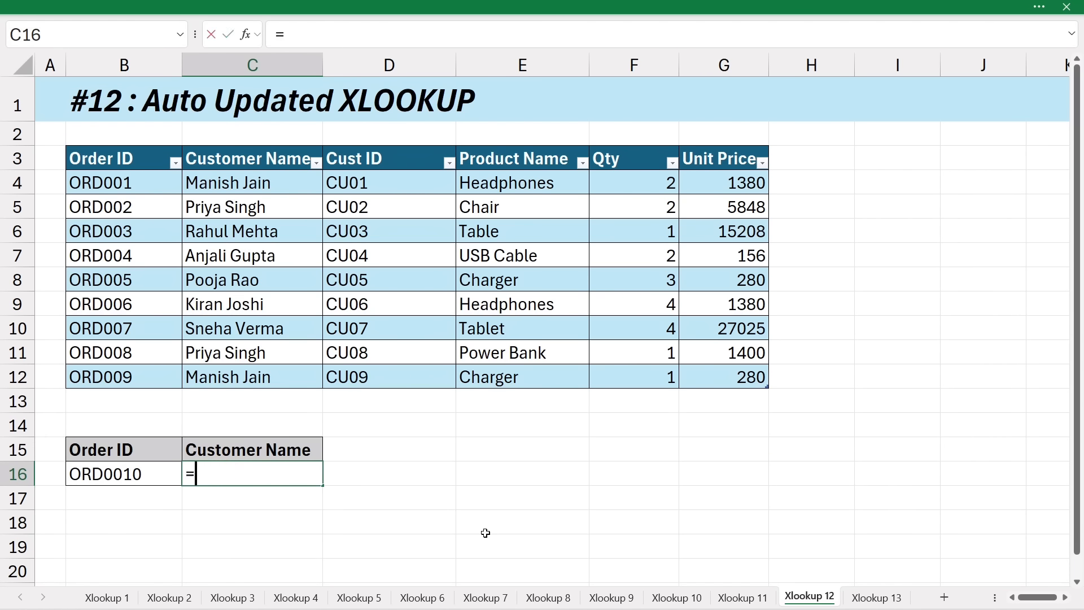
type("xloo")
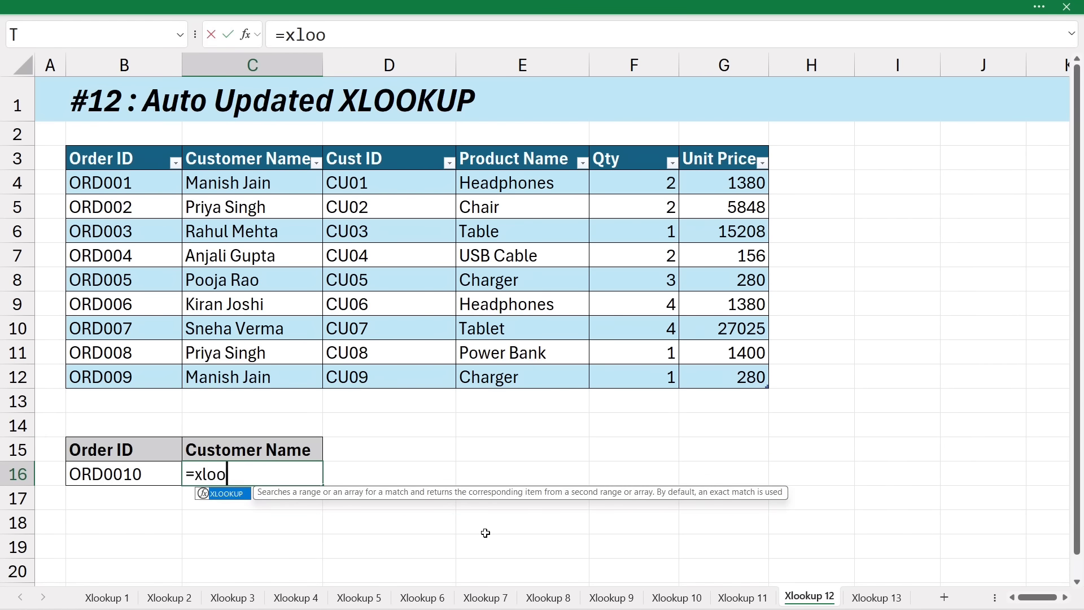
key("Tab")
left_click(161, 481)
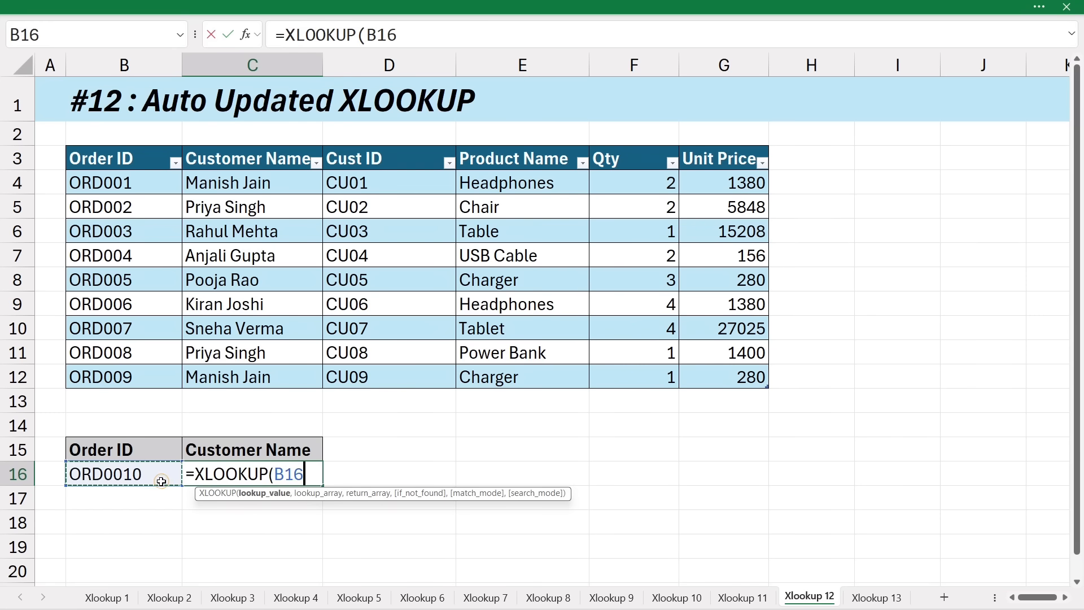
type(",")
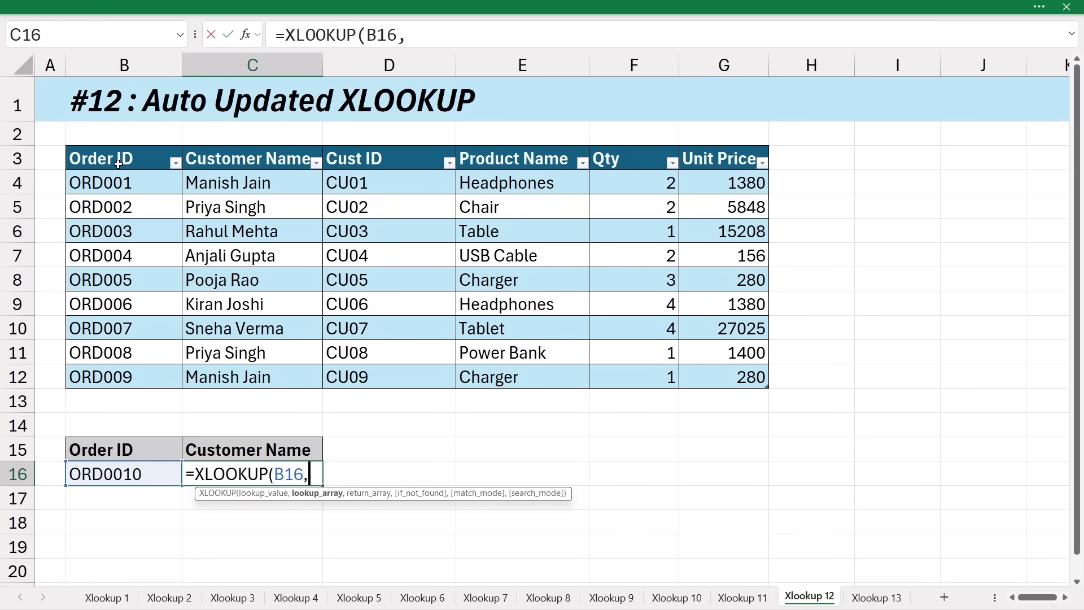
left_click_drag(119, 164, 122, 377)
type(",")
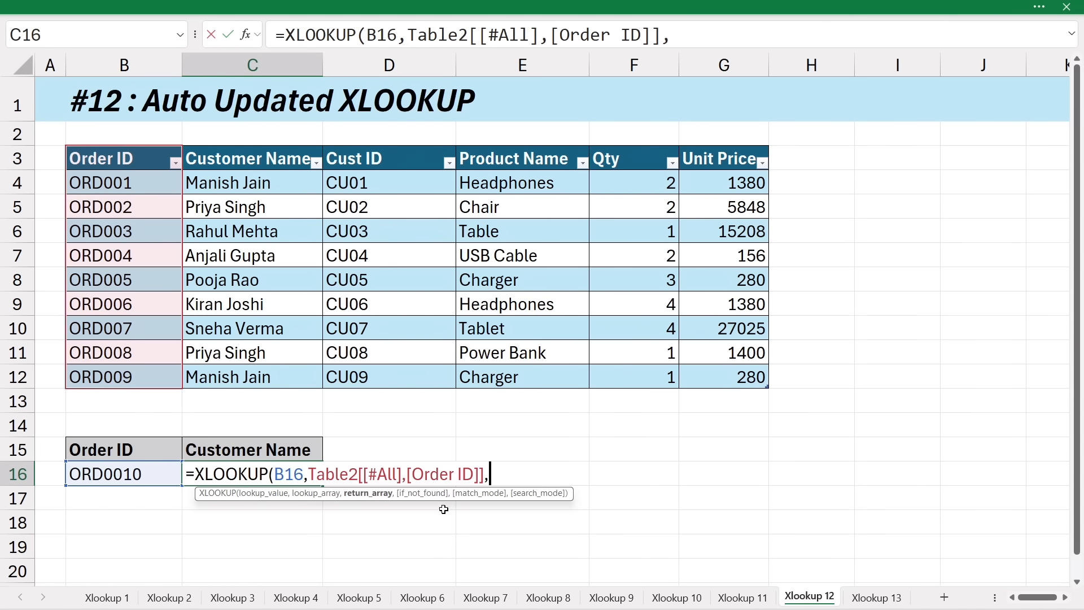
left_click_drag(257, 162, 250, 369)
key("Return")
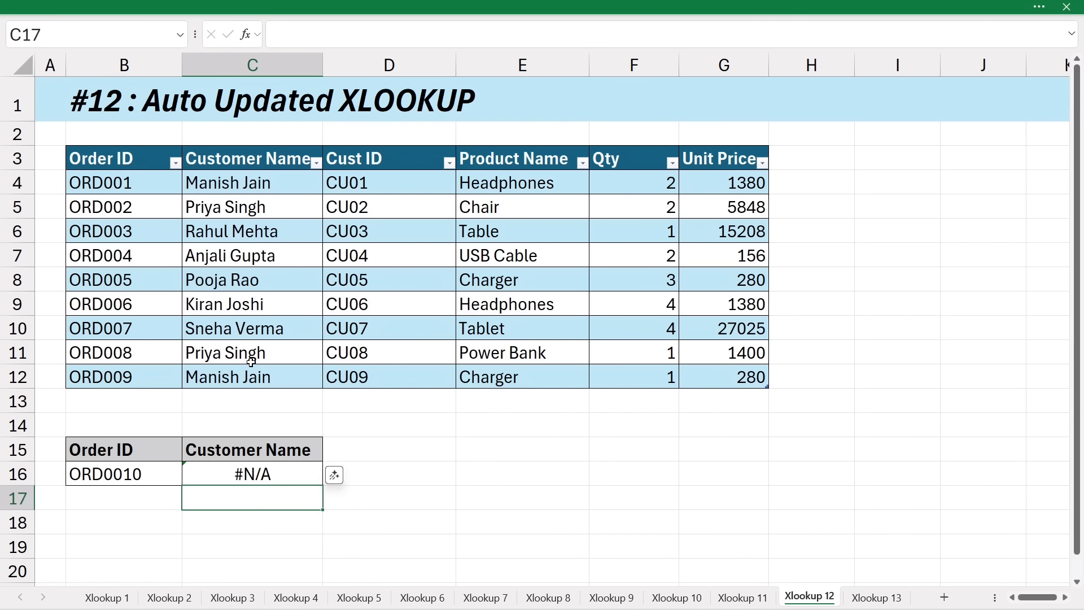
Replace the last two digits of the lookup order ID in B16 with 7.
double_click(152, 476)
key("BackSpace")
key("BackSpace")
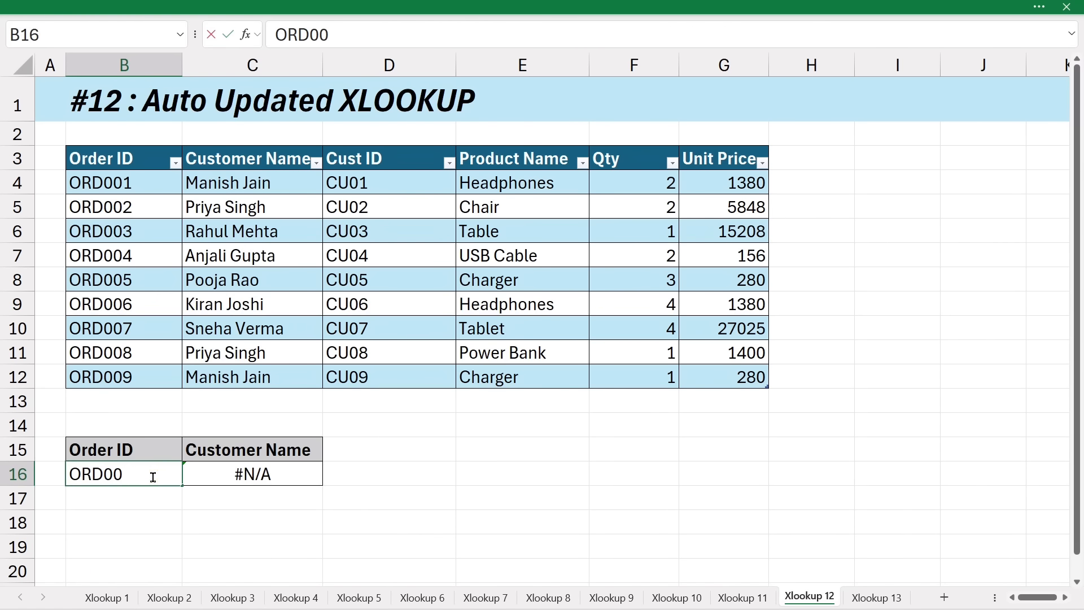
type("7")
left_click(168, 514)
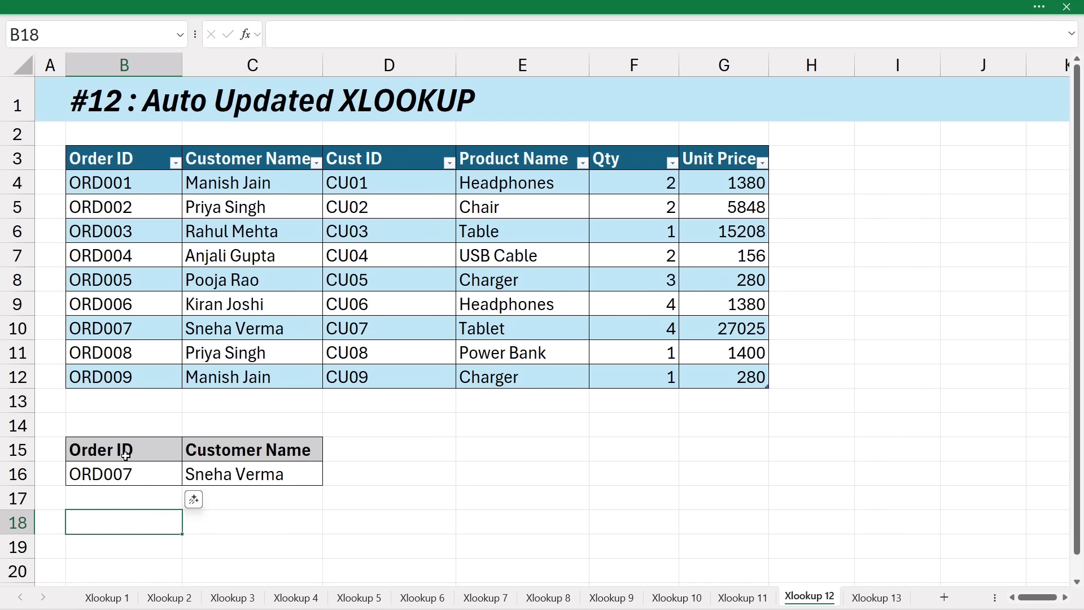
Add a new table row by entering the next order ID, ending in 10, in B13 and xyz as its customer name.
left_click(97, 399)
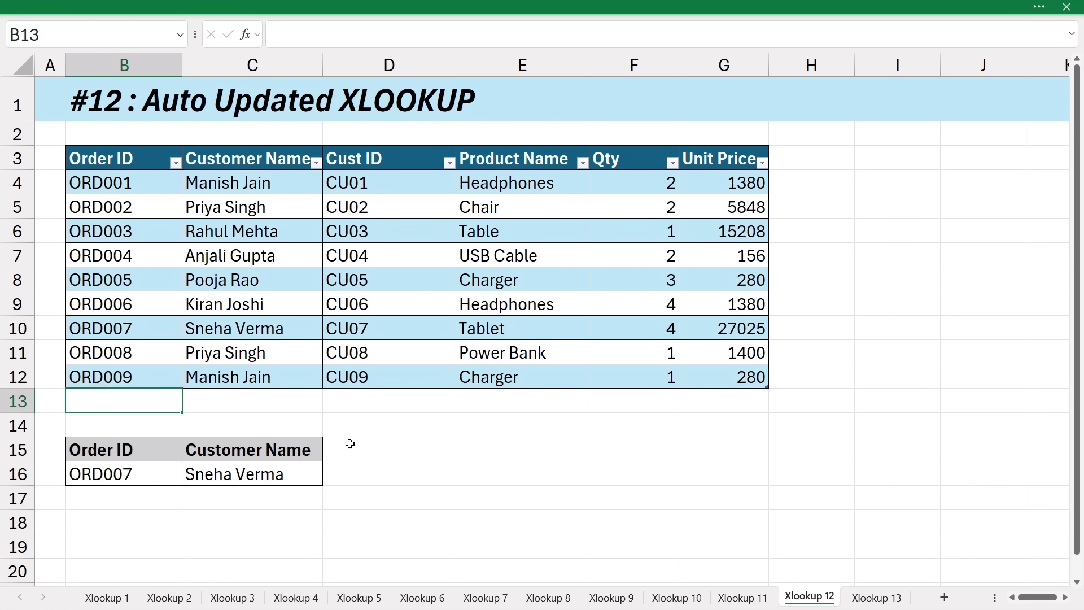
type("ORD")
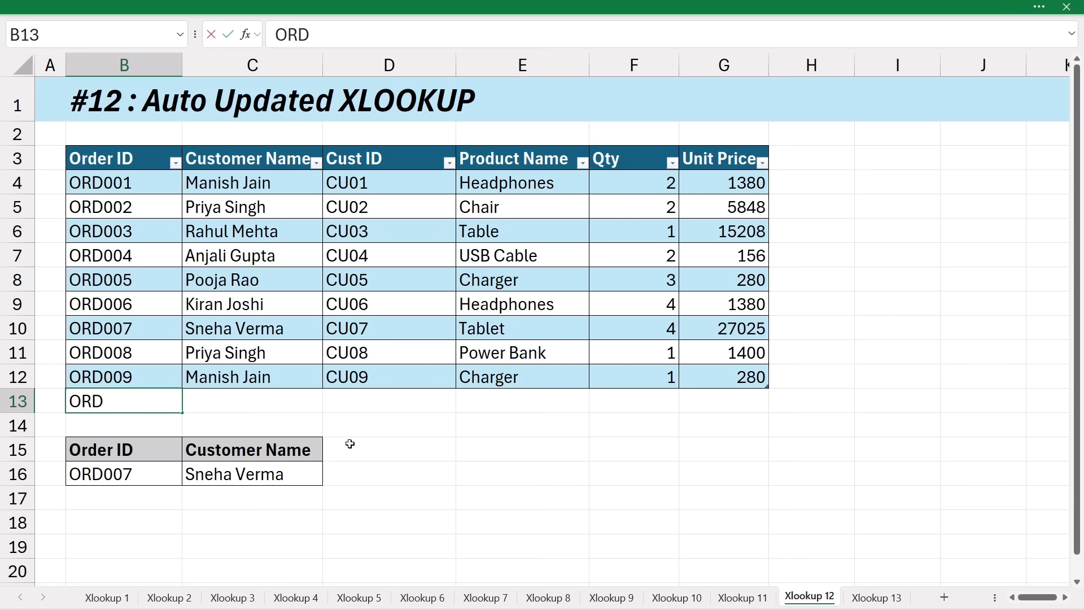
type("0010")
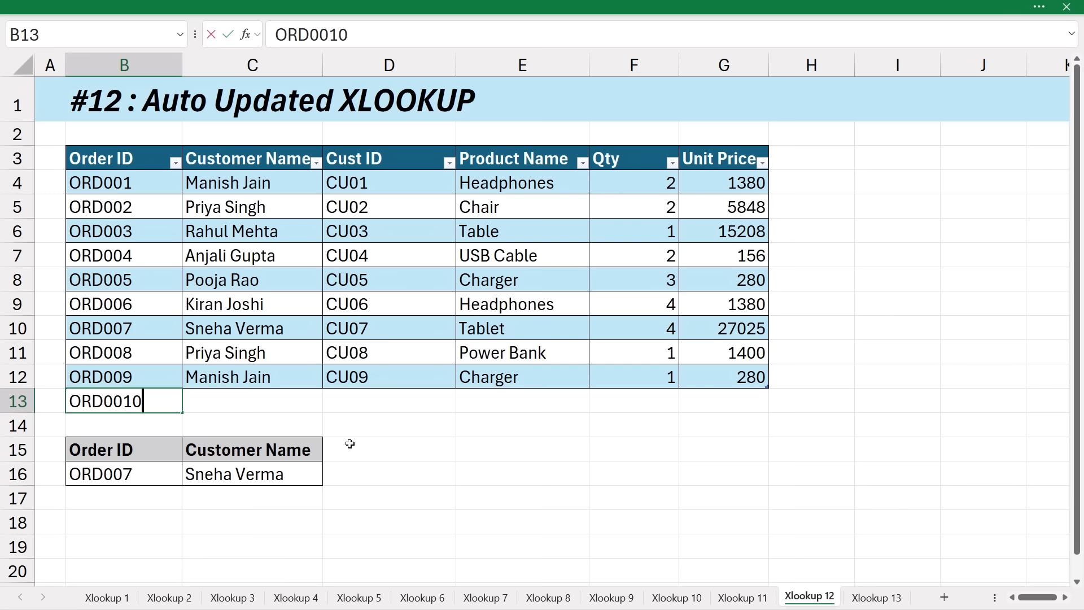
key("Tab")
type("xyz")
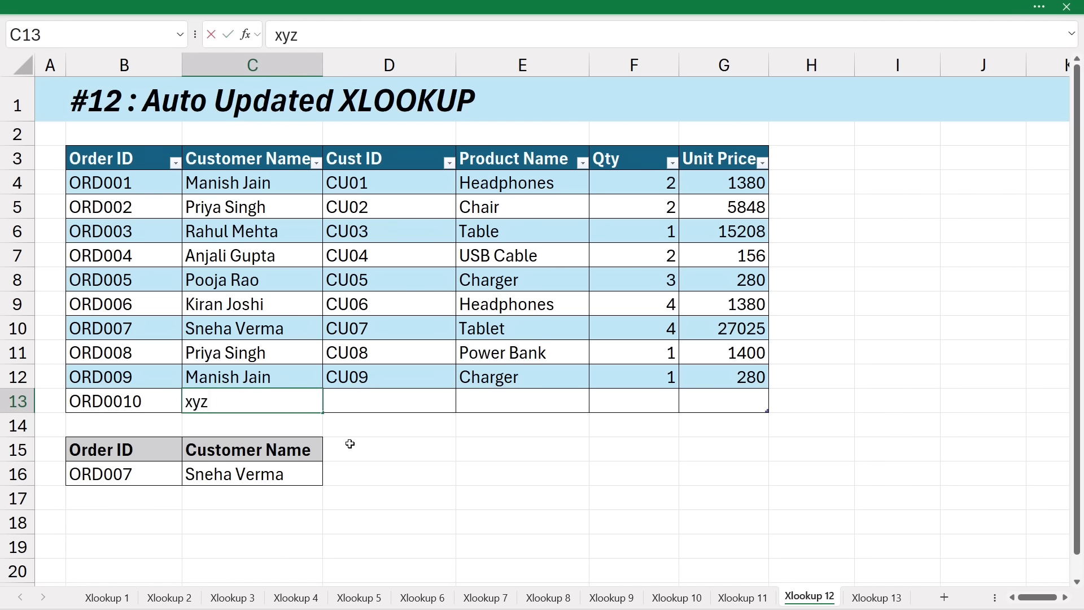
Replace the last digit of the lookup order ID in B16 with 10 to match the newly added row.
double_click(143, 477)
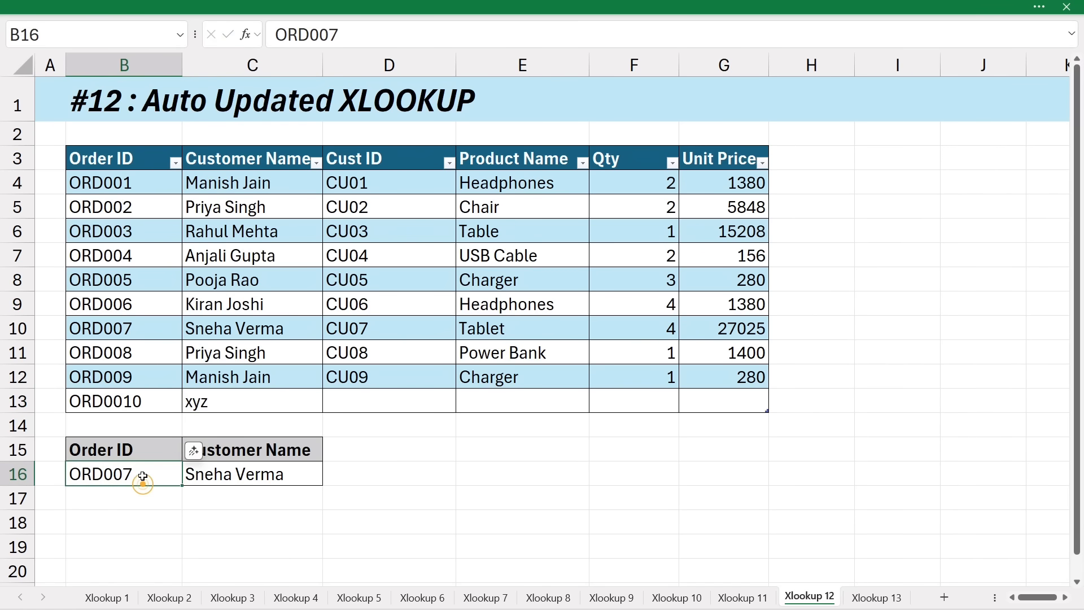
key("BackSpace")
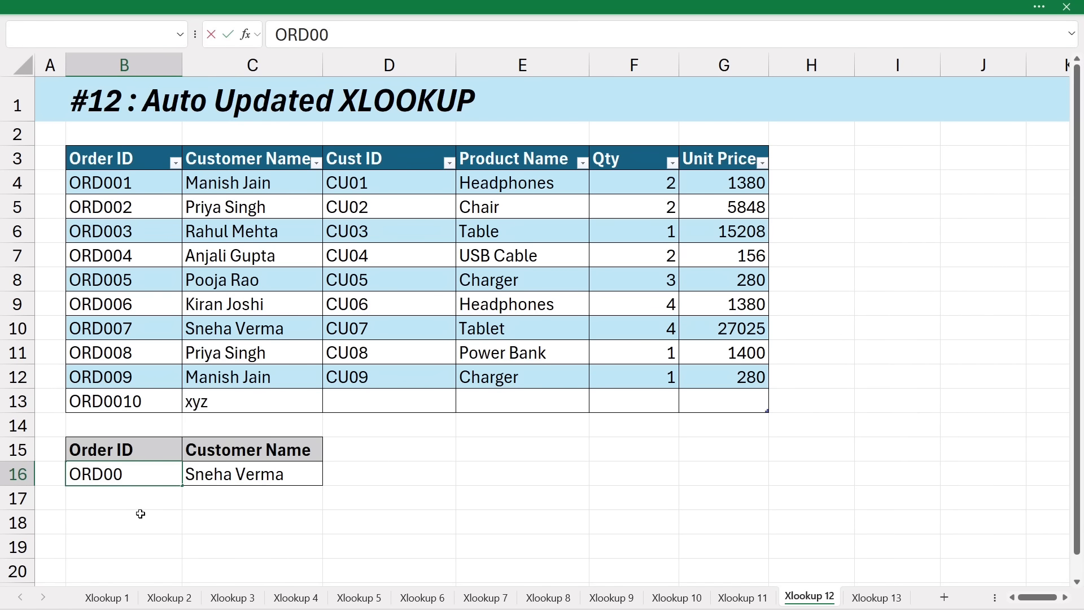
type("10")
key("Return")
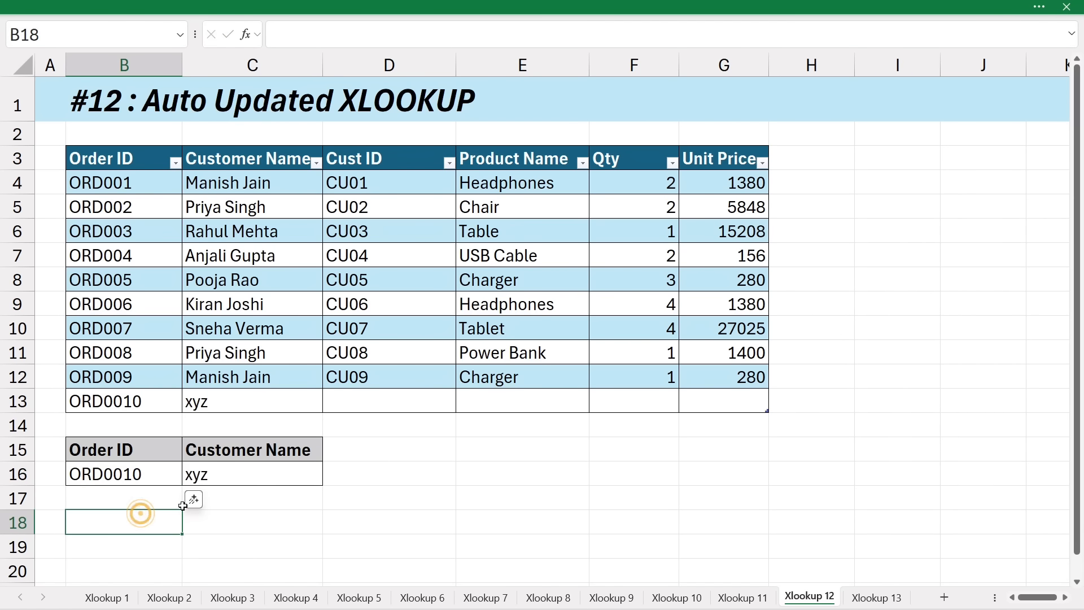
Examine the optional if_not_found and match_mode arguments of the XLOOKUP formula in C16.
left_click(271, 477)
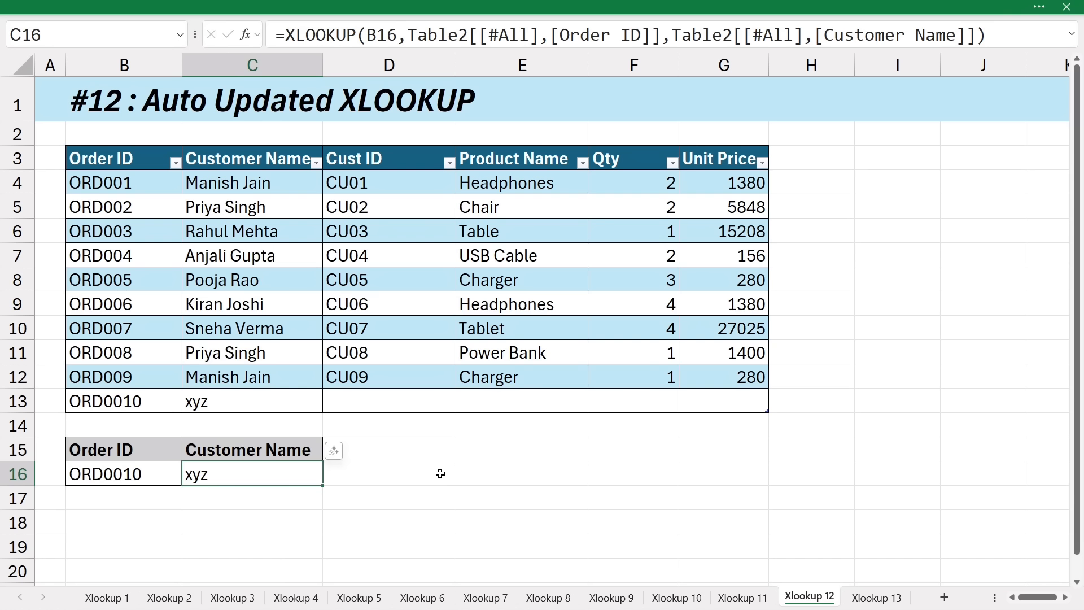
double_click(262, 473)
left_click(732, 472)
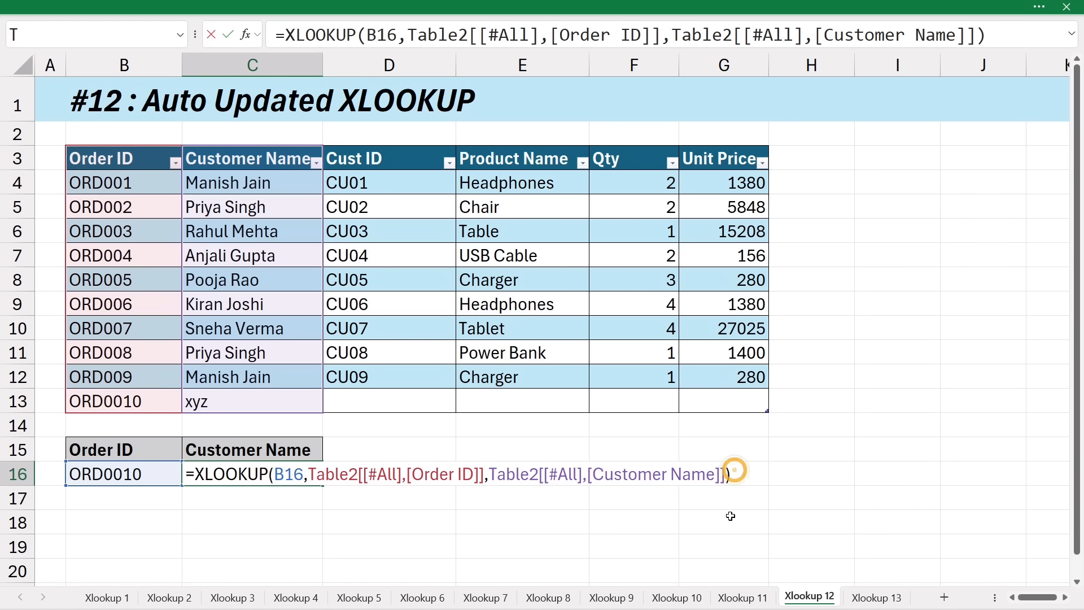
key("BackSpace")
type(",")
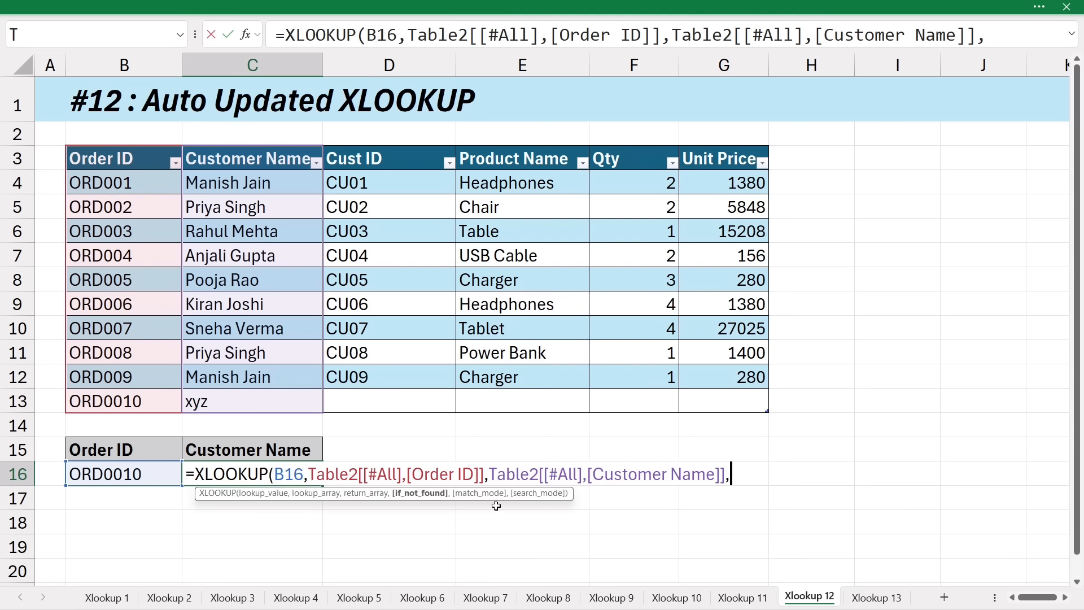
type(",")
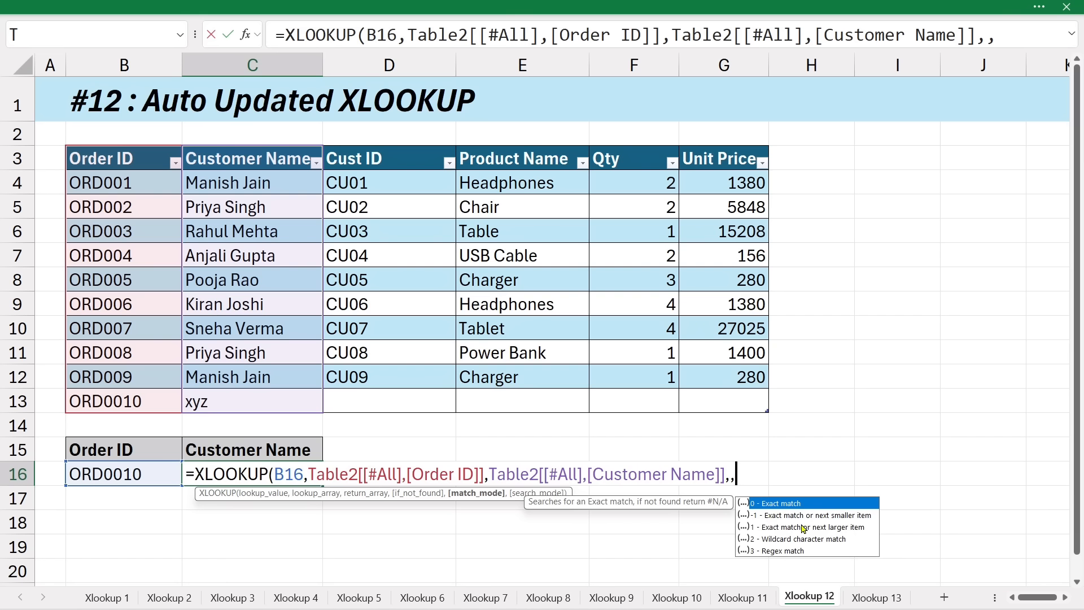
left_click(766, 530)
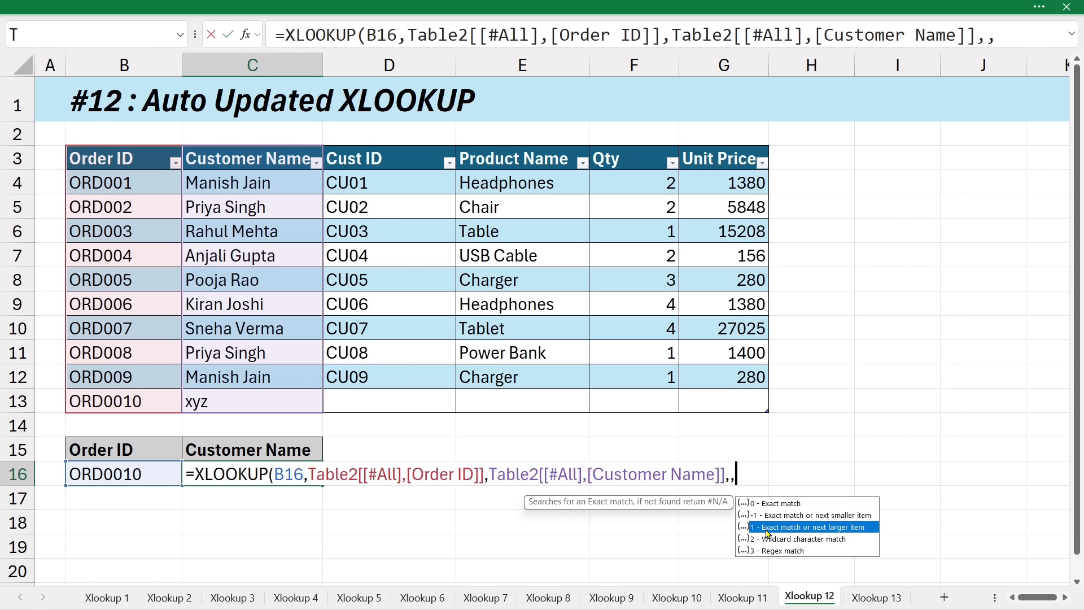
left_click(766, 515)
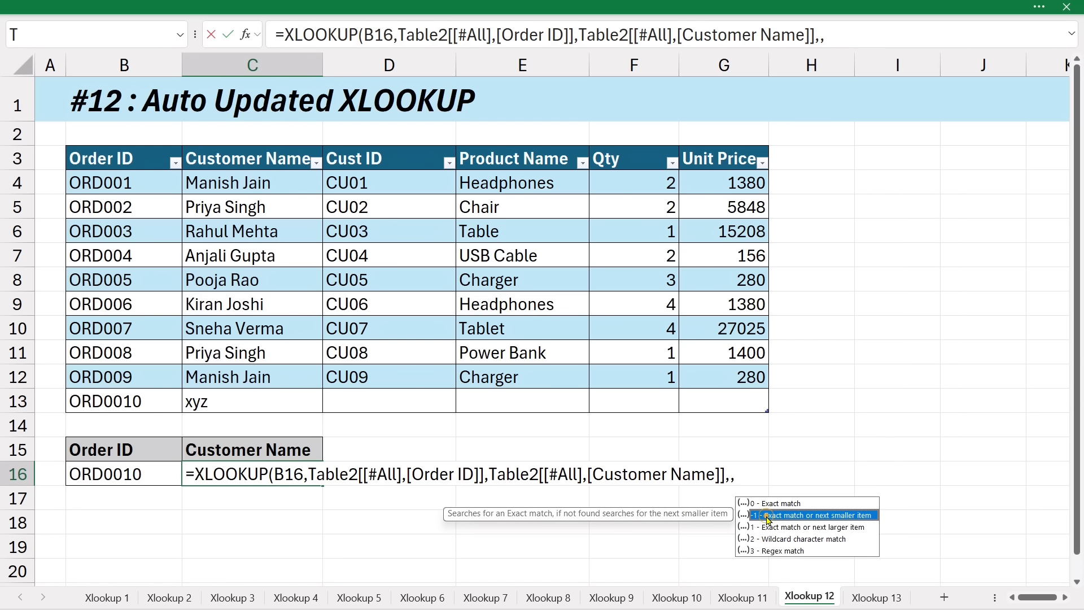
left_click(741, 477)
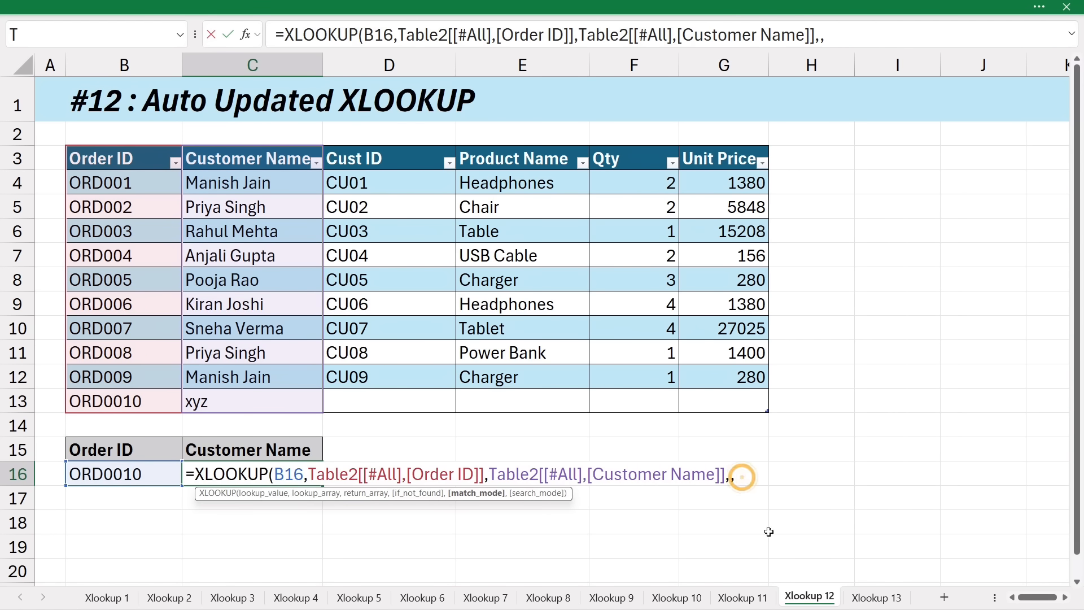
Examine the search_mode options of the XLOOKUP formula in C16, and restore the formula without optional arguments.
type(",")
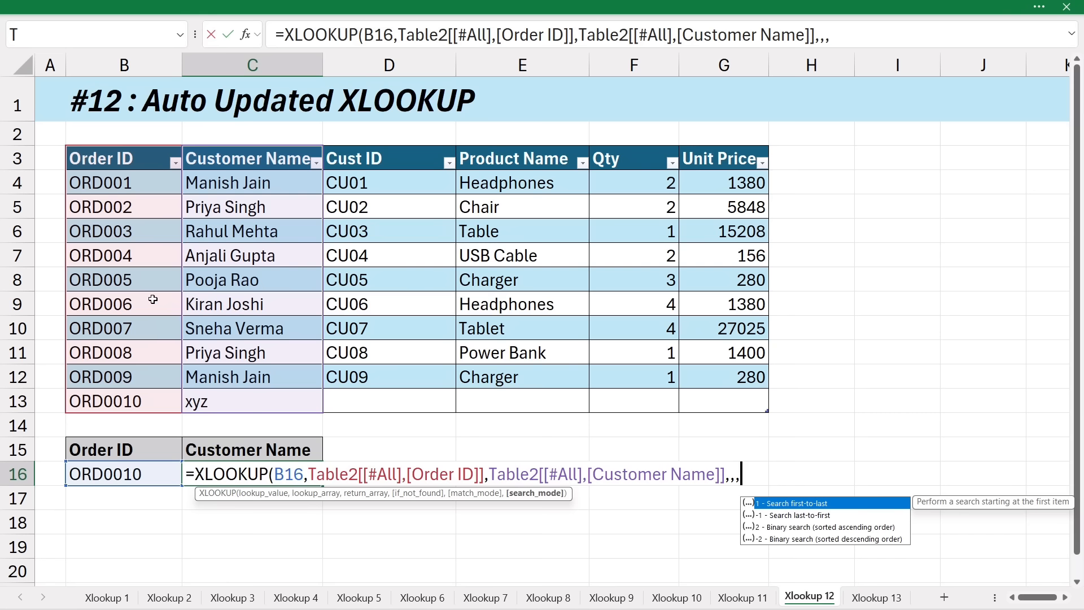
left_click(804, 517)
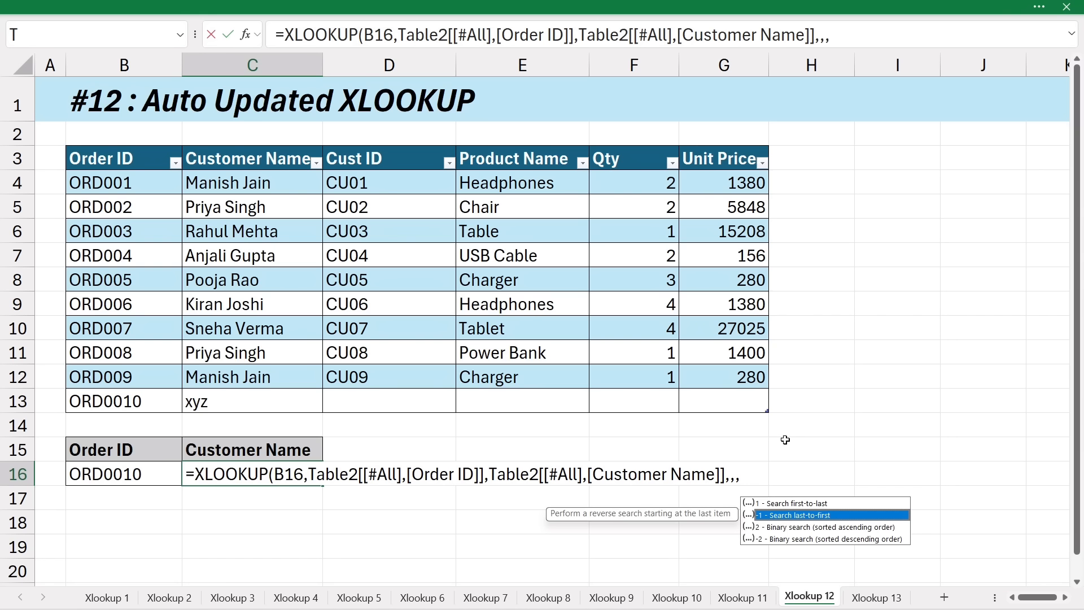
key("BackSpace")
key("BackSpace")
key("BackSpace")
key("Return")
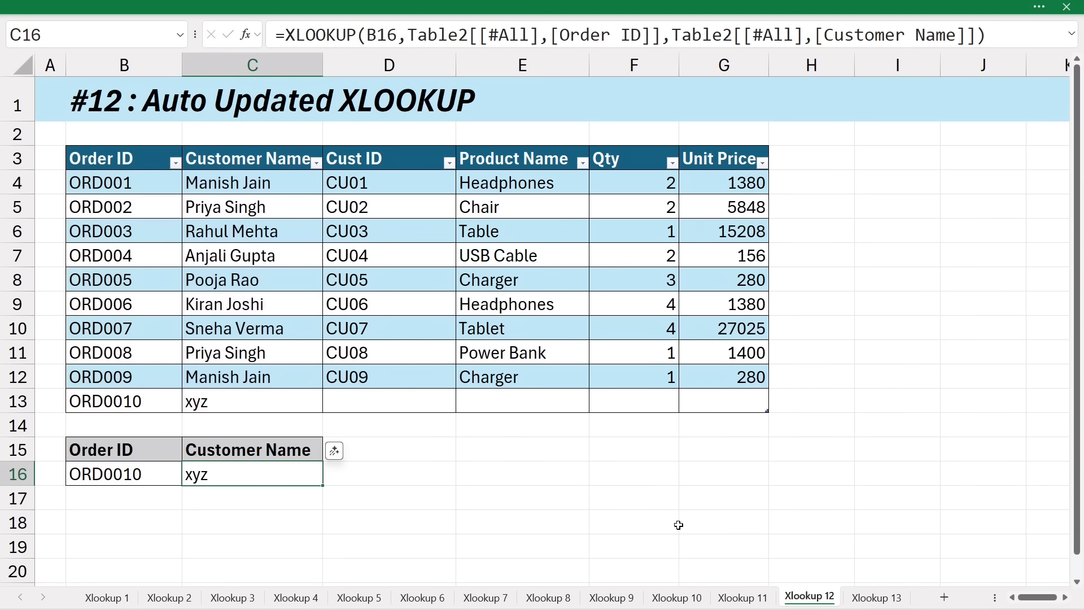
left_click(665, 525)
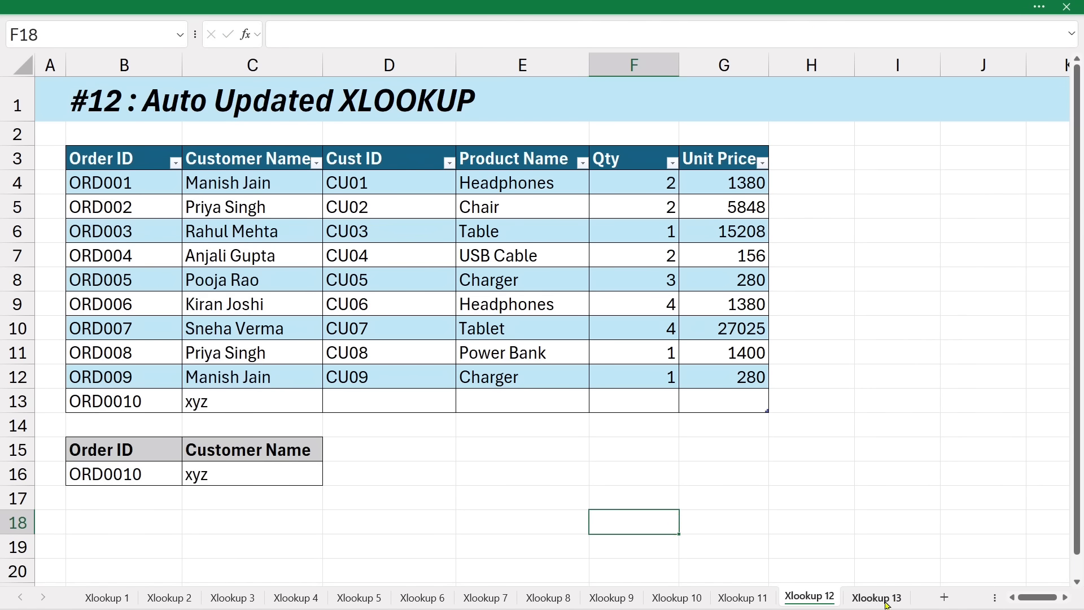
Open the Xlookup 13 sheet and examine the Order ID column of its order data.
left_click(877, 598)
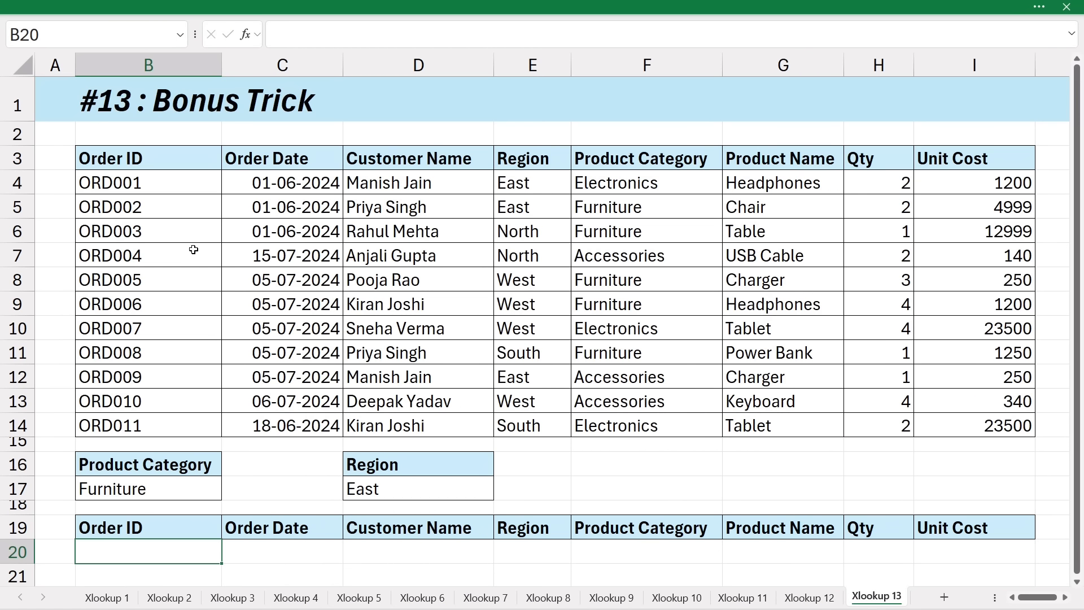
left_click(152, 227)
left_click(158, 286)
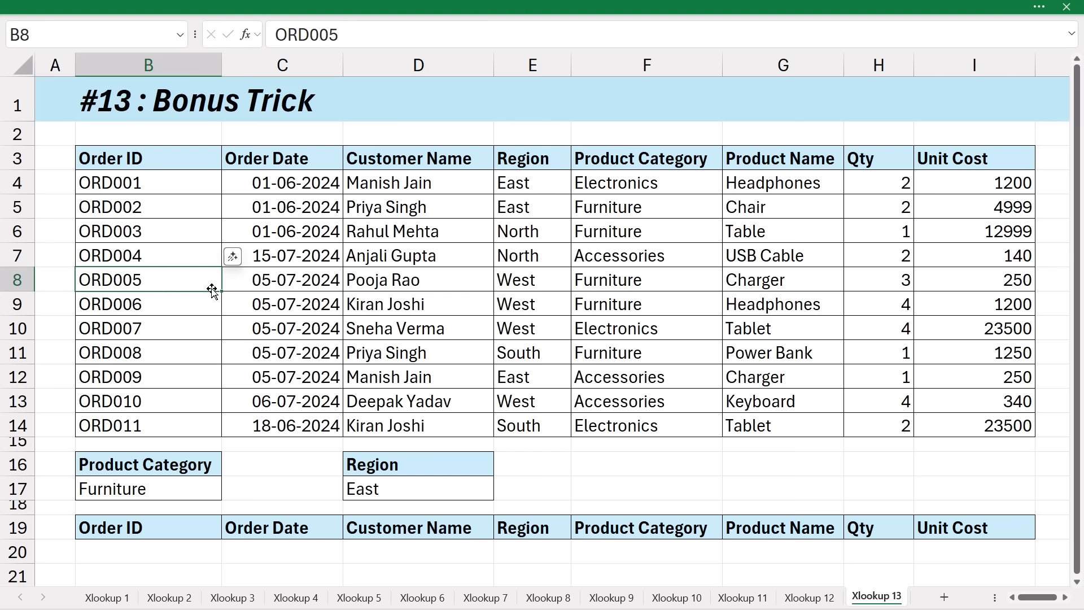
Examine the Product Category criterion in B17 and its matching Furniture entries in the order table.
left_click(149, 489)
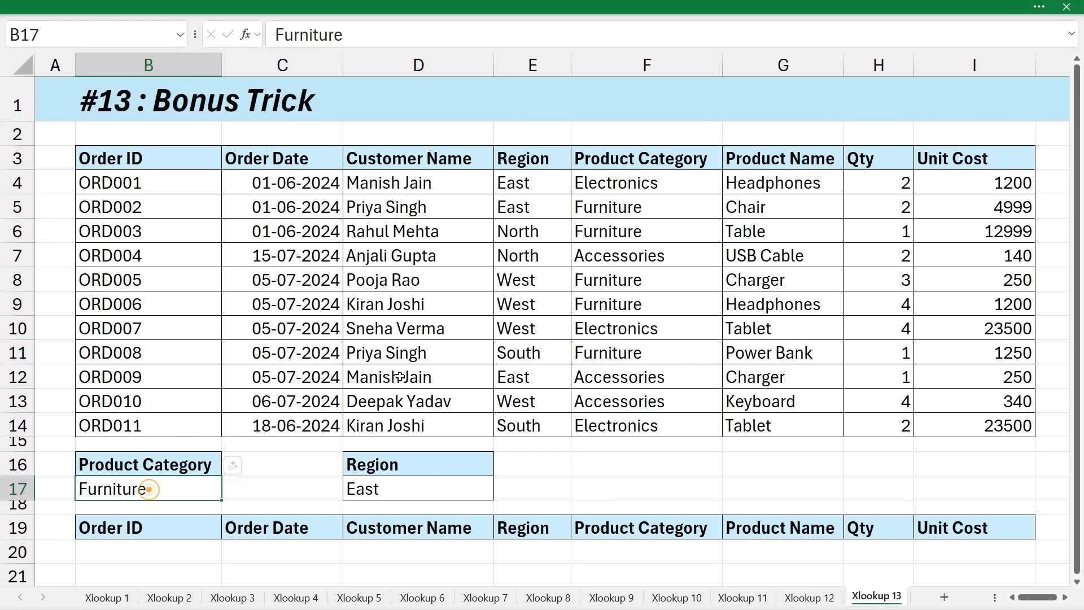
left_click(625, 215)
left_click(626, 234)
left_click(603, 309)
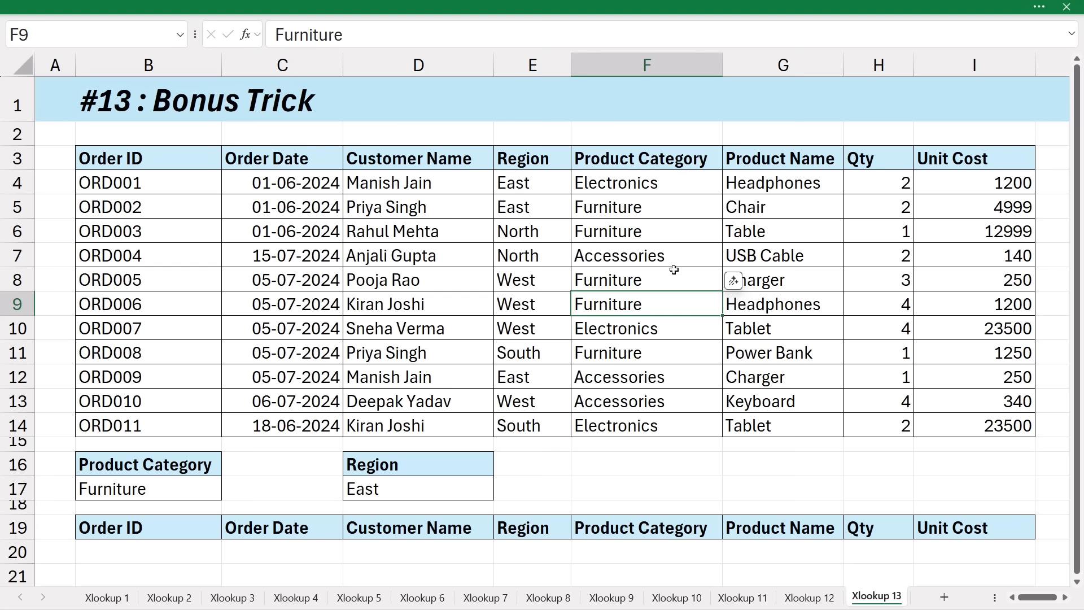
Enter =FILTER(B3:I14,B17=F3:F14) in B20 to return the orders matching the product category, and check the returned category column.
left_click(140, 556)
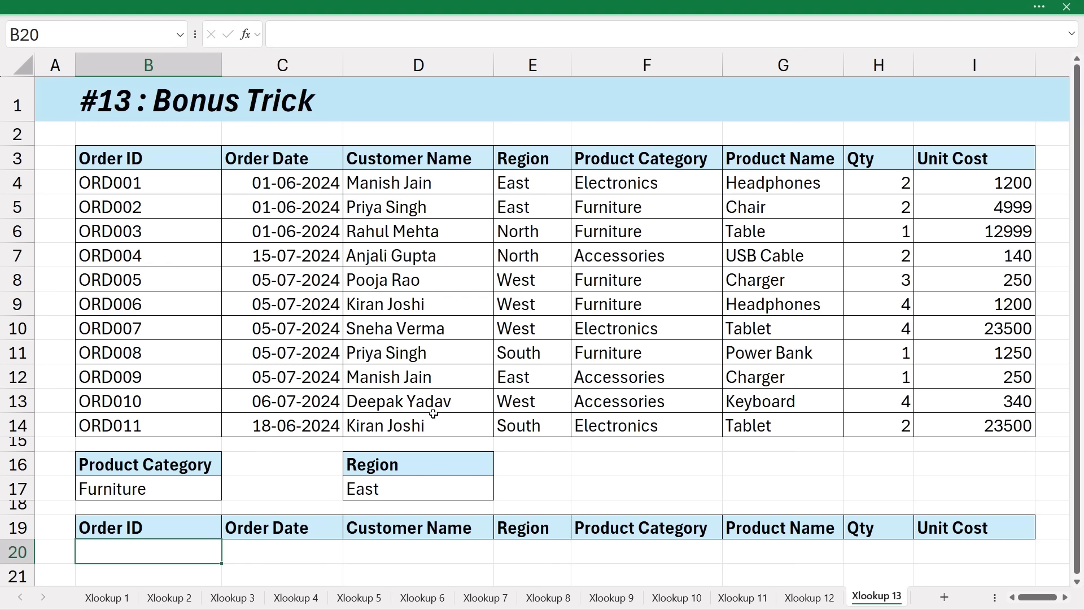
type("=fil")
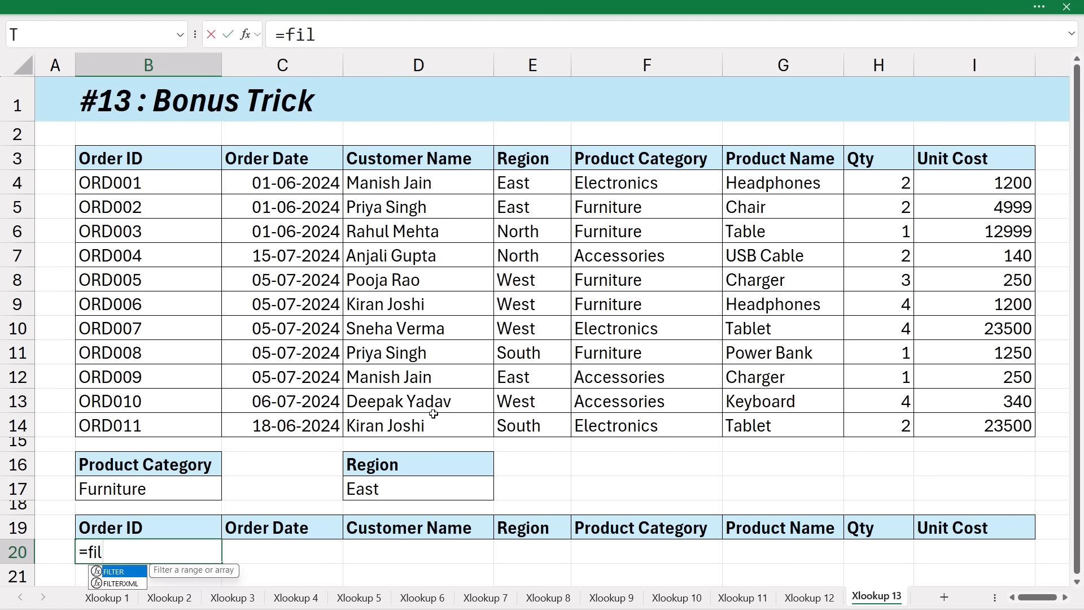
type("t")
key("Tab")
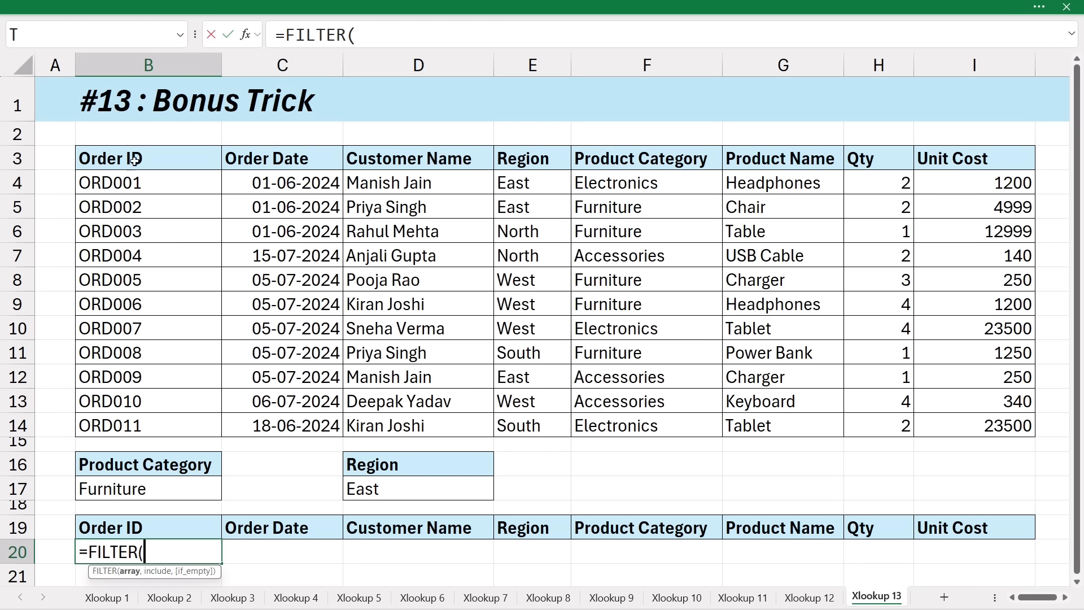
left_click_drag(135, 161, 972, 417)
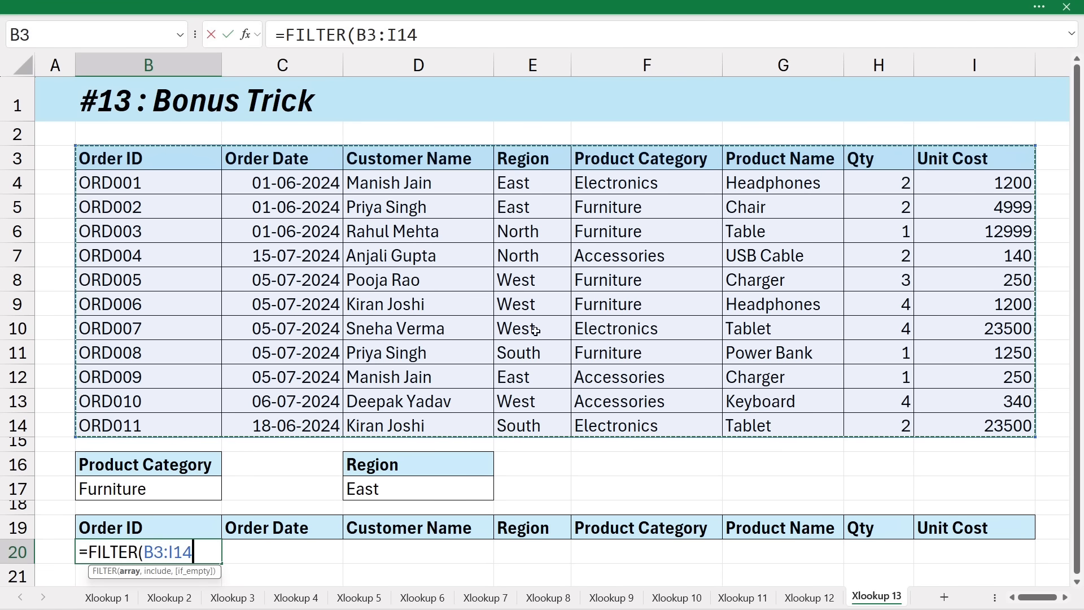
type(",")
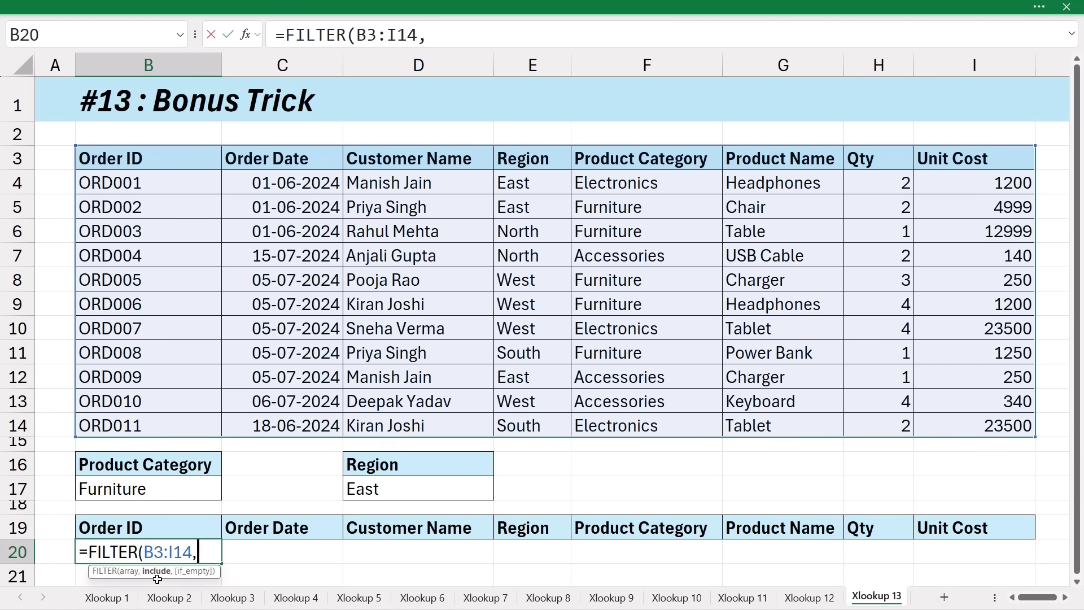
left_click(155, 491)
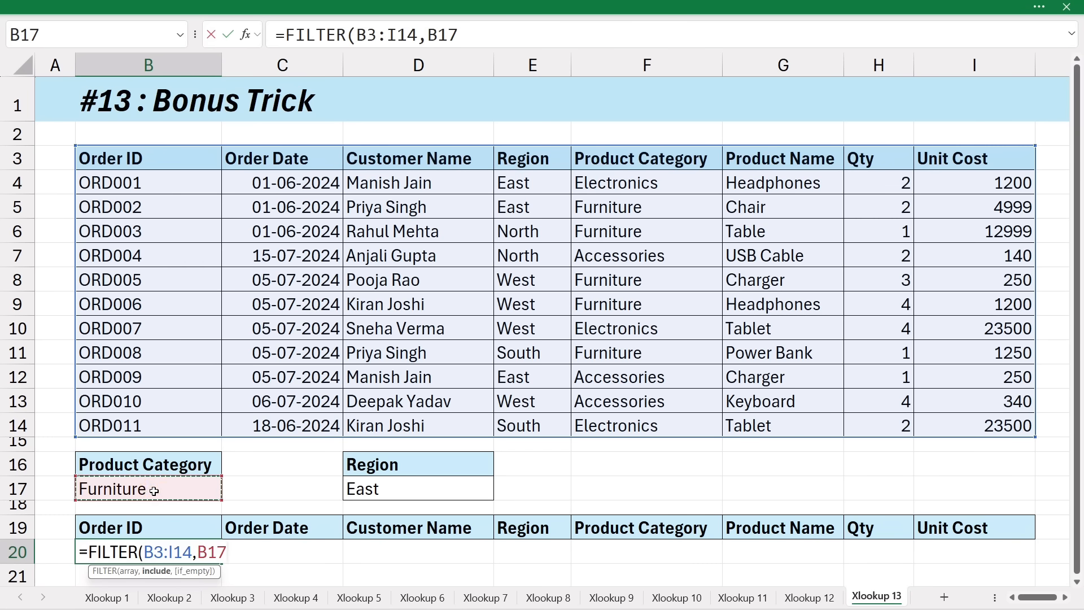
type("=")
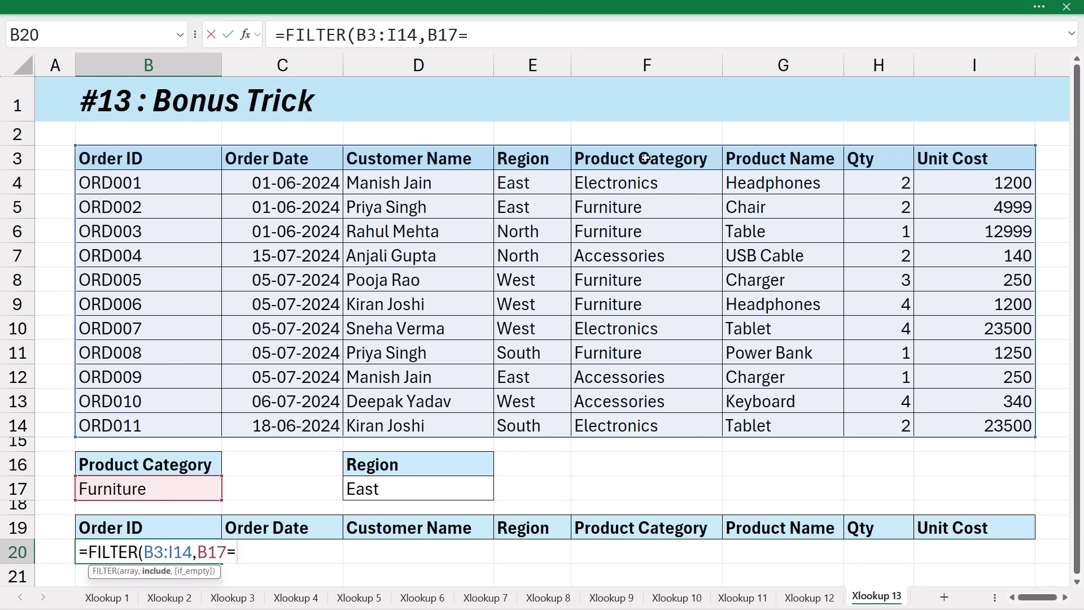
left_click_drag(655, 161, 649, 425)
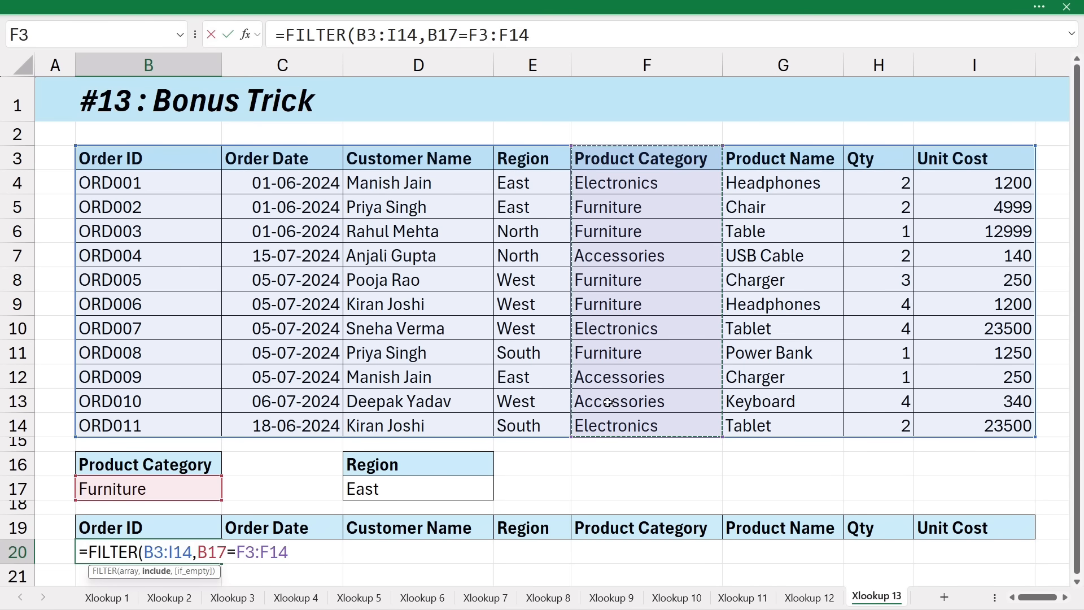
type(")")
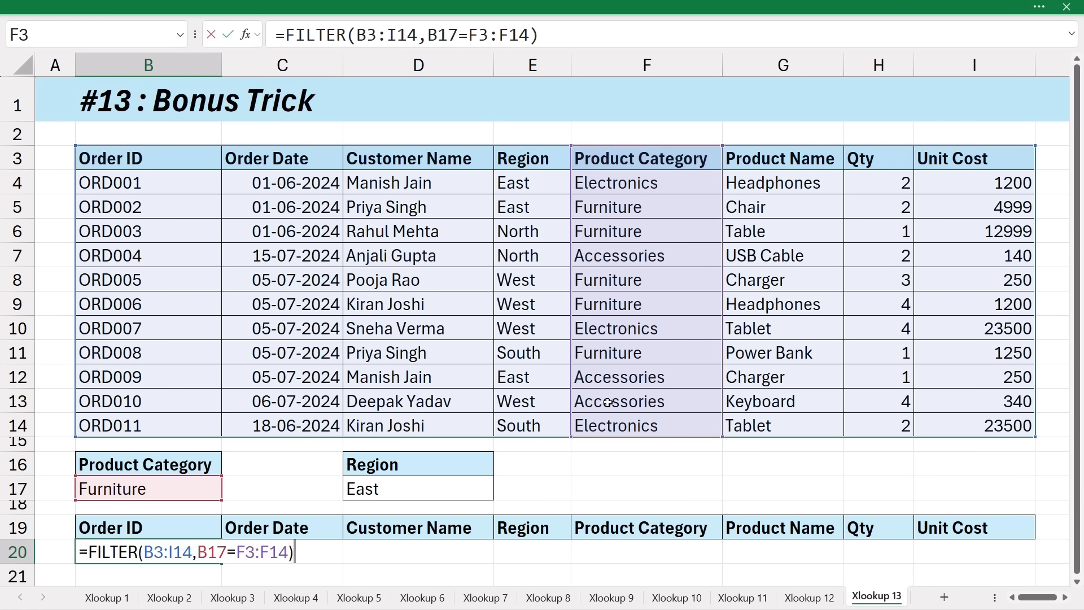
key("Return")
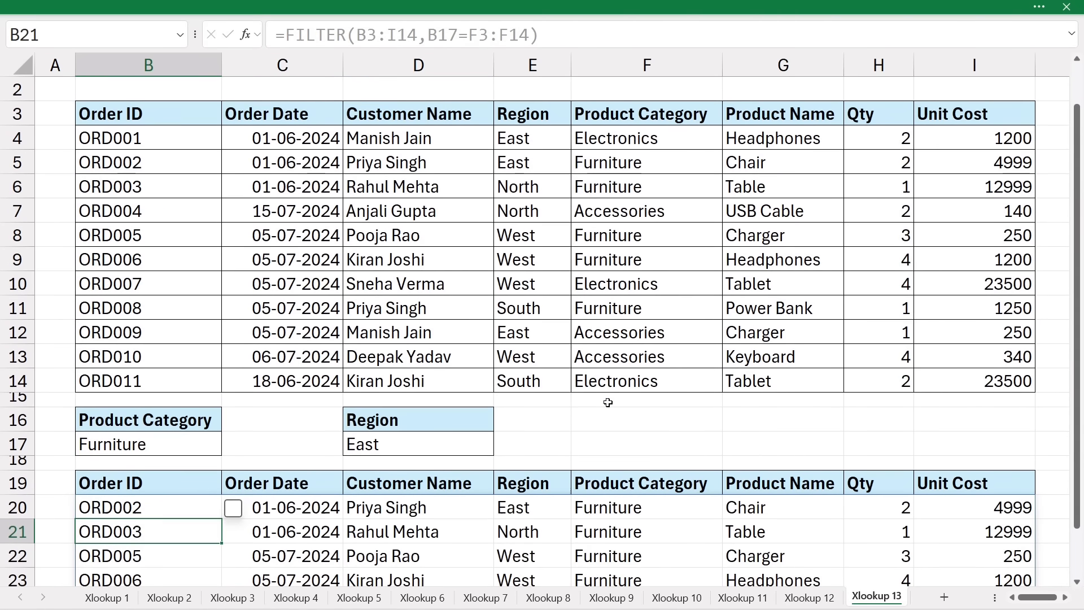
scroll(548, 487, "down", 1)
left_click_drag(619, 435, 619, 526)
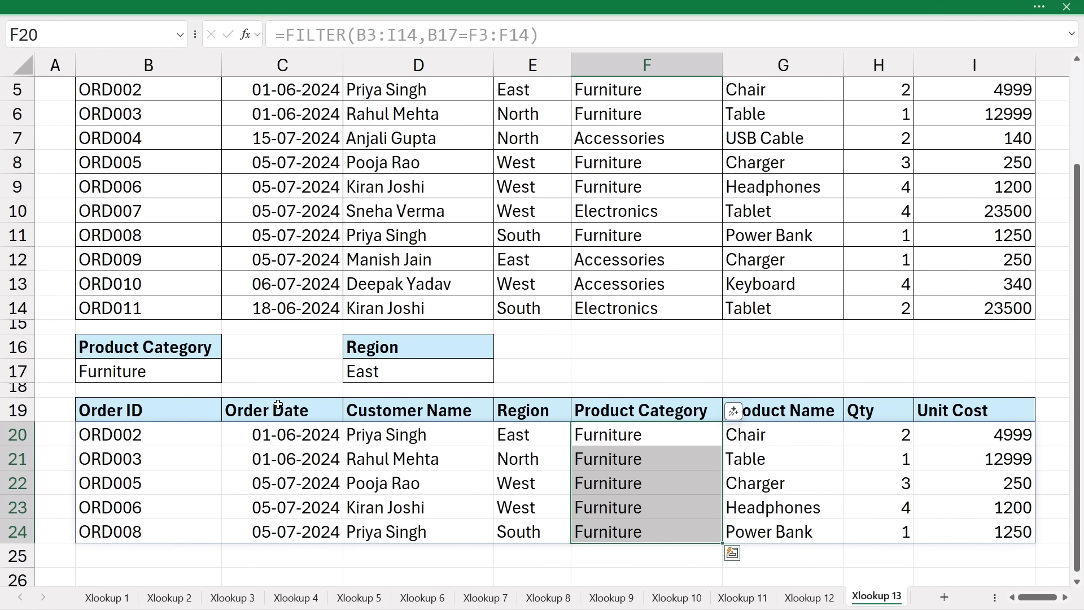
Clear the product category FILTER formula from B20.
left_click(144, 440)
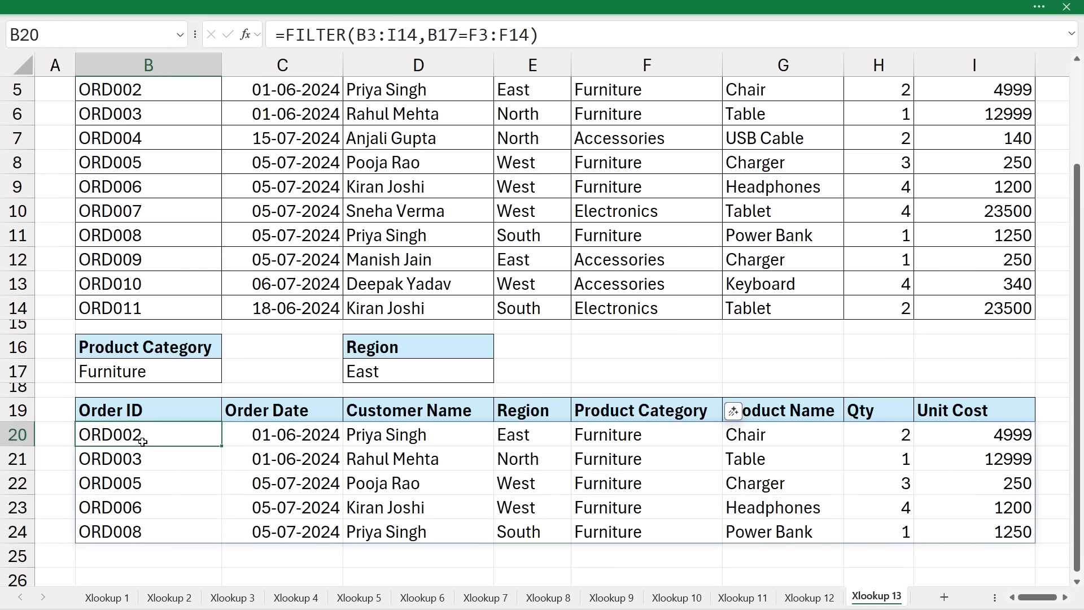
key("Delete")
scroll(278, 540, "up", 1)
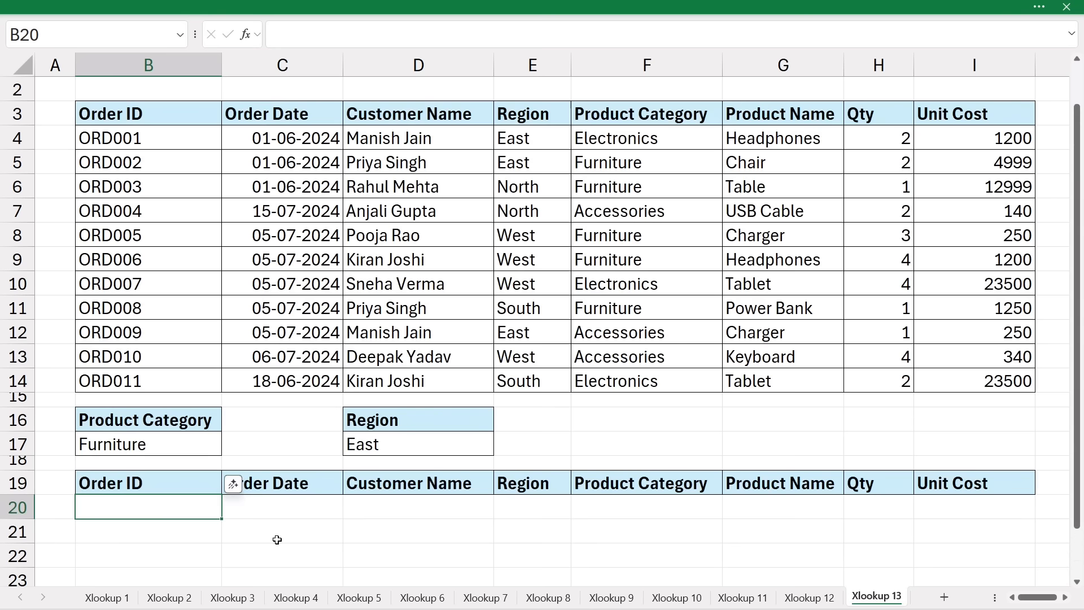
Enter =FILTER(B3:I14,D17=E3:E14) in B20 to return the orders matching the region, and check the returned region column.
type("=filt")
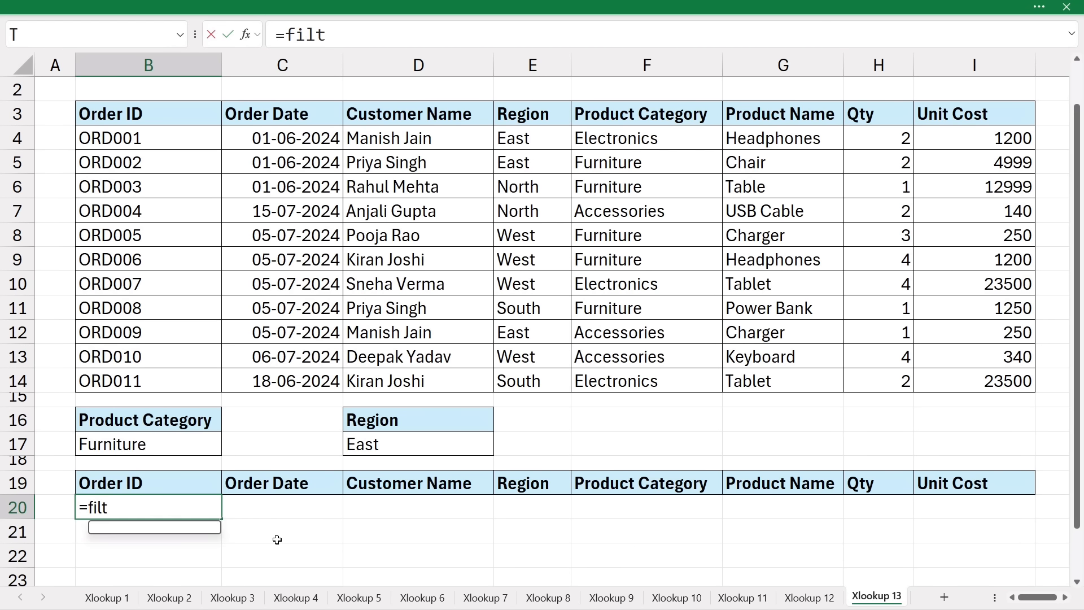
key("Tab")
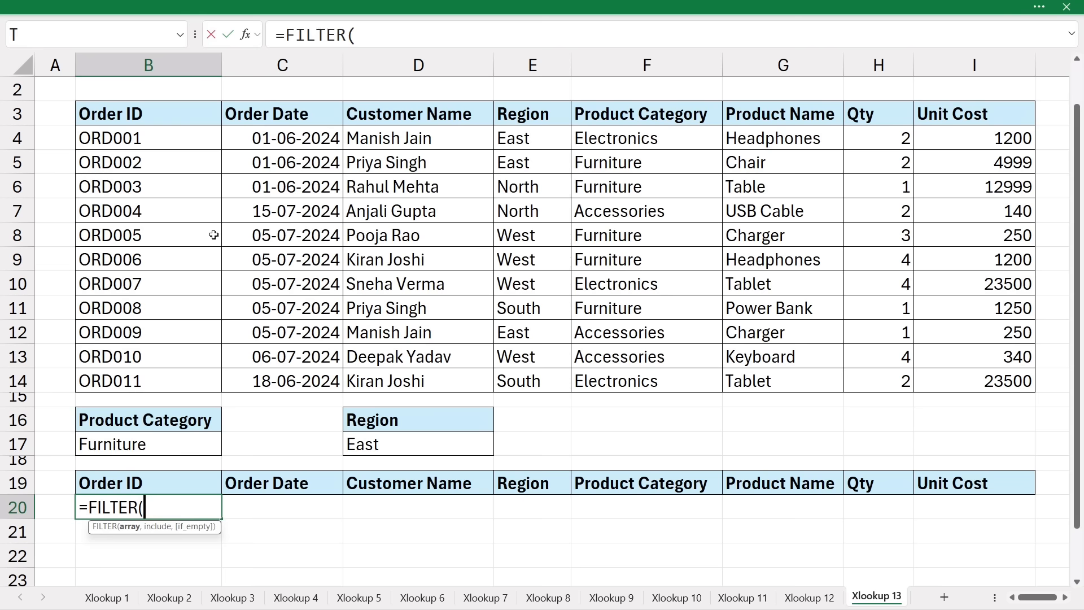
left_click_drag(169, 113, 929, 377)
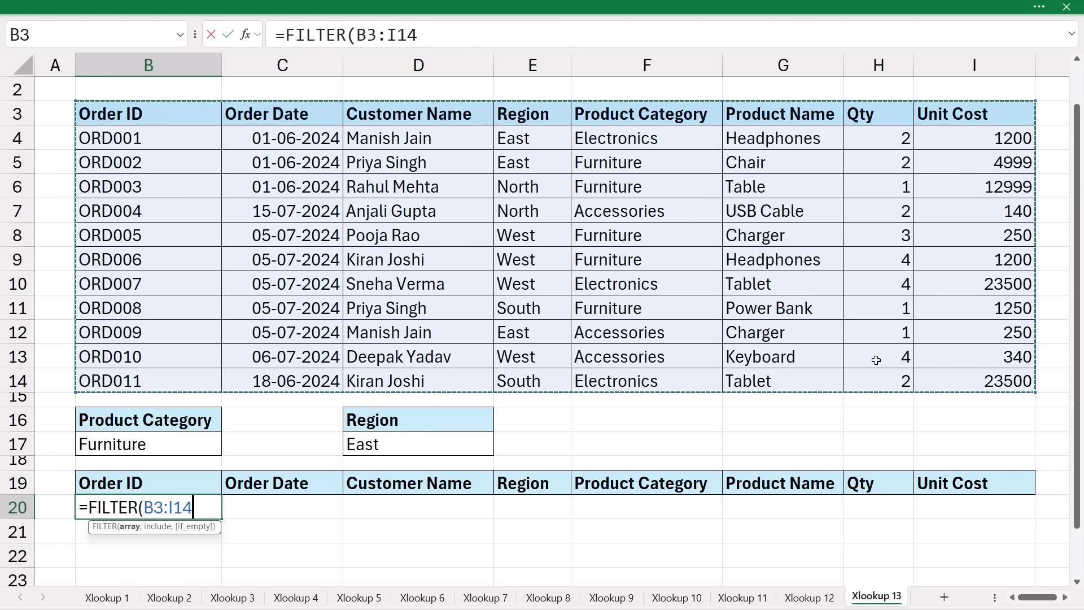
type(",")
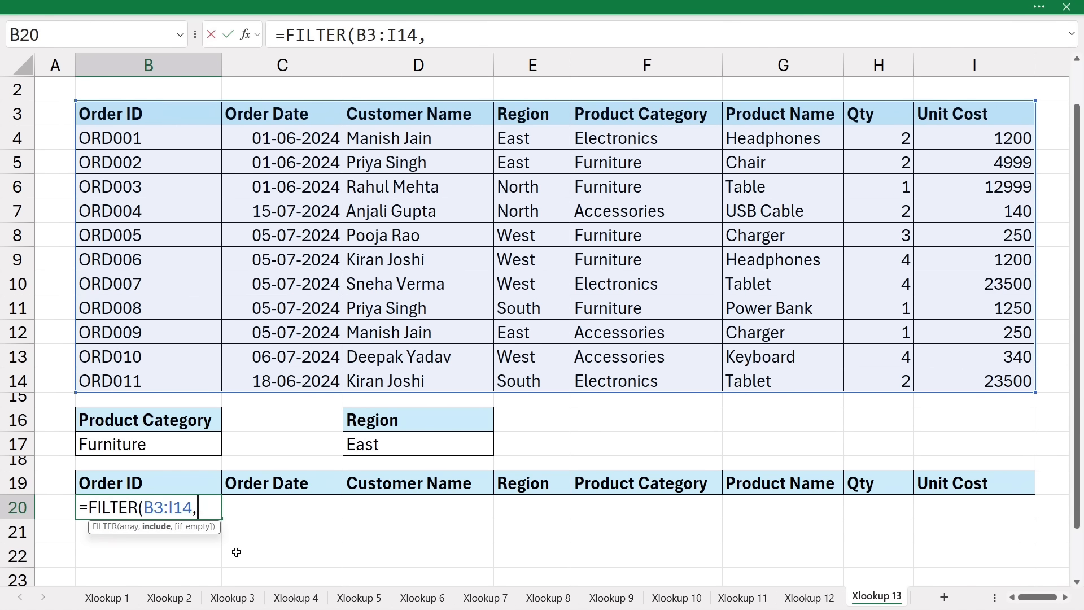
left_click(392, 446)
type("=")
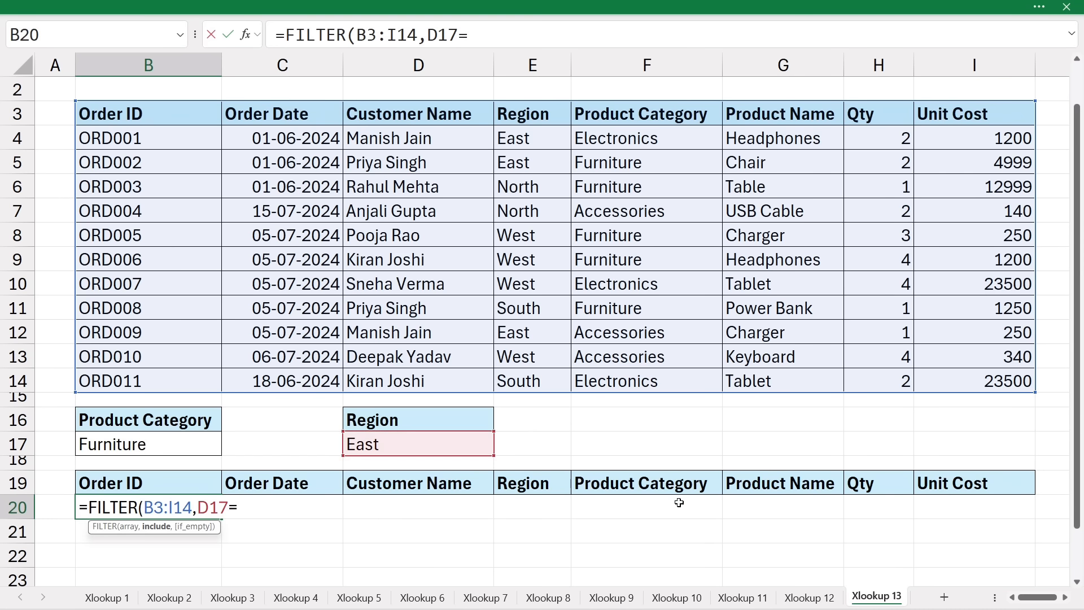
left_click_drag(530, 122, 532, 383)
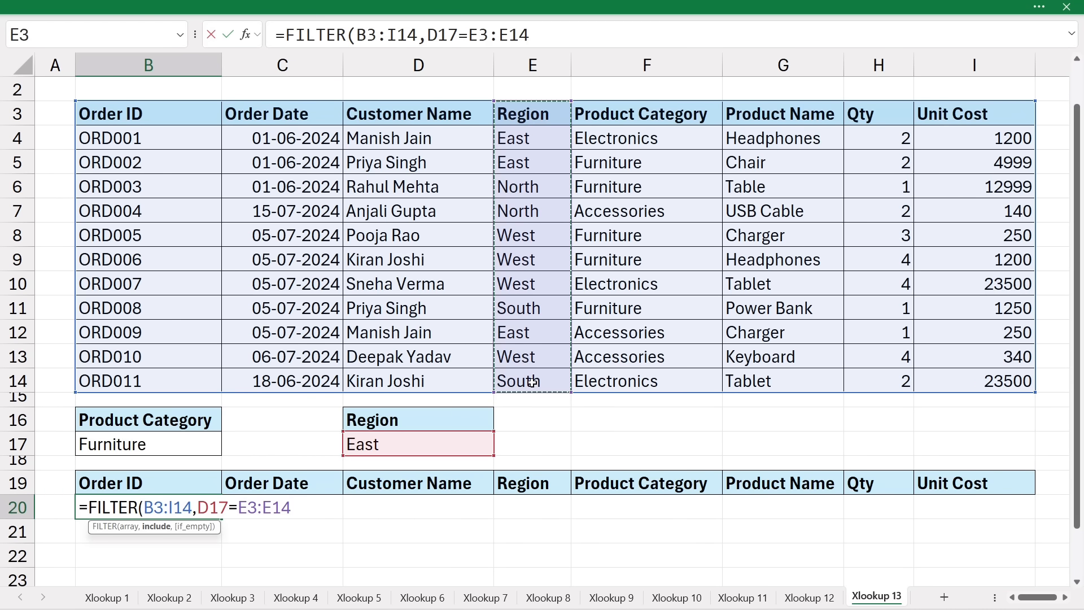
key("Return")
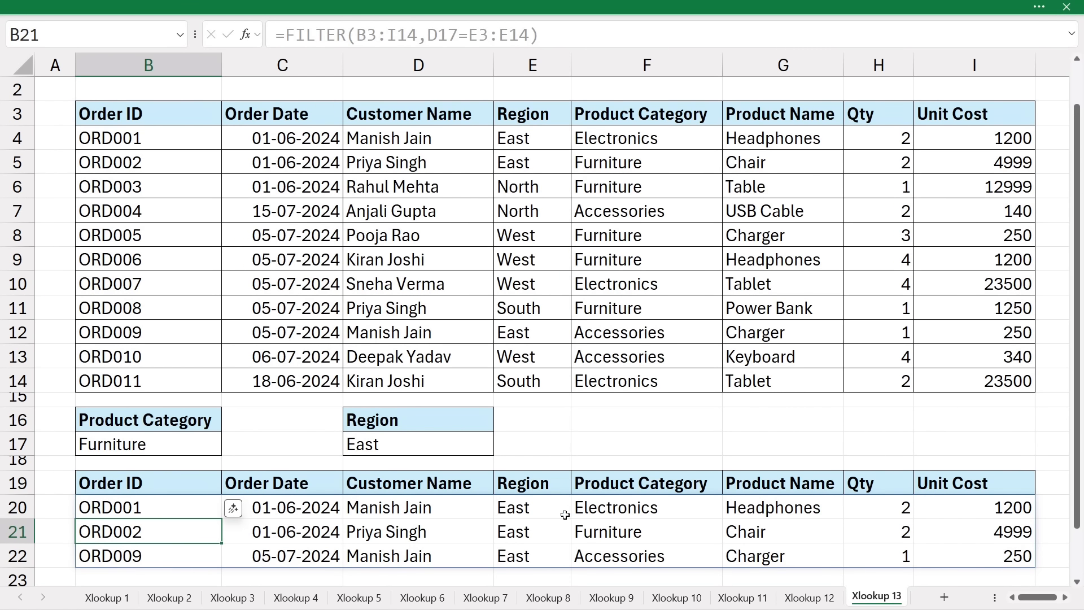
left_click_drag(535, 513, 544, 544)
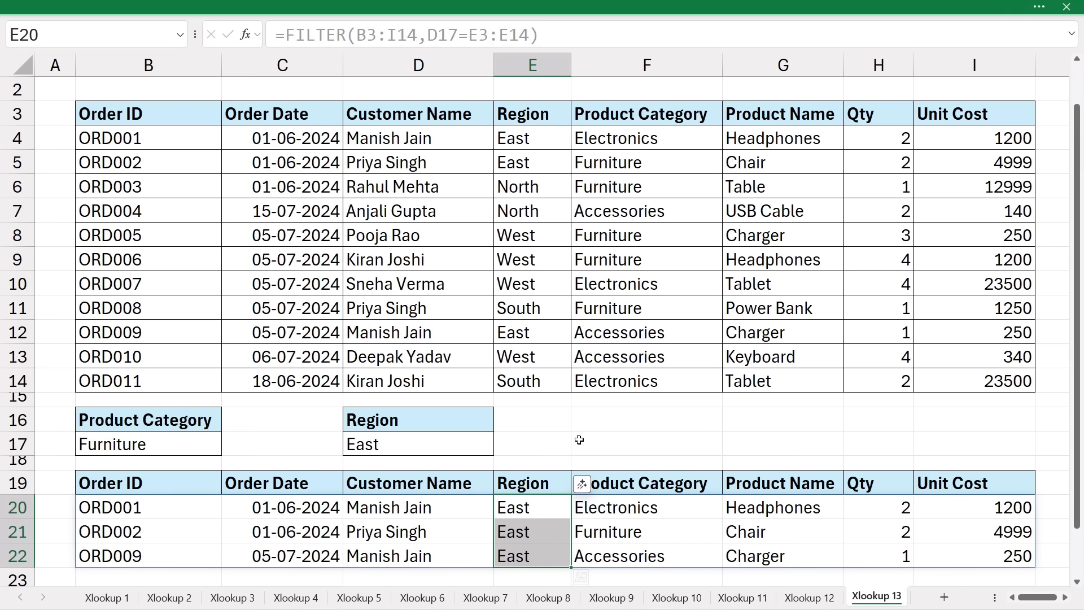
scroll(578, 361, "up", 1)
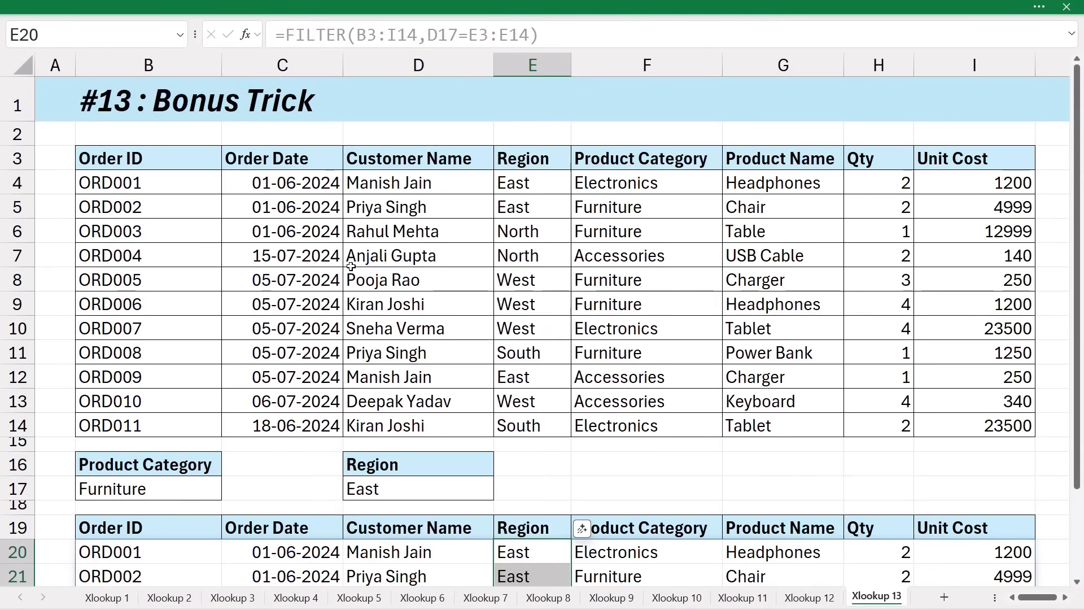